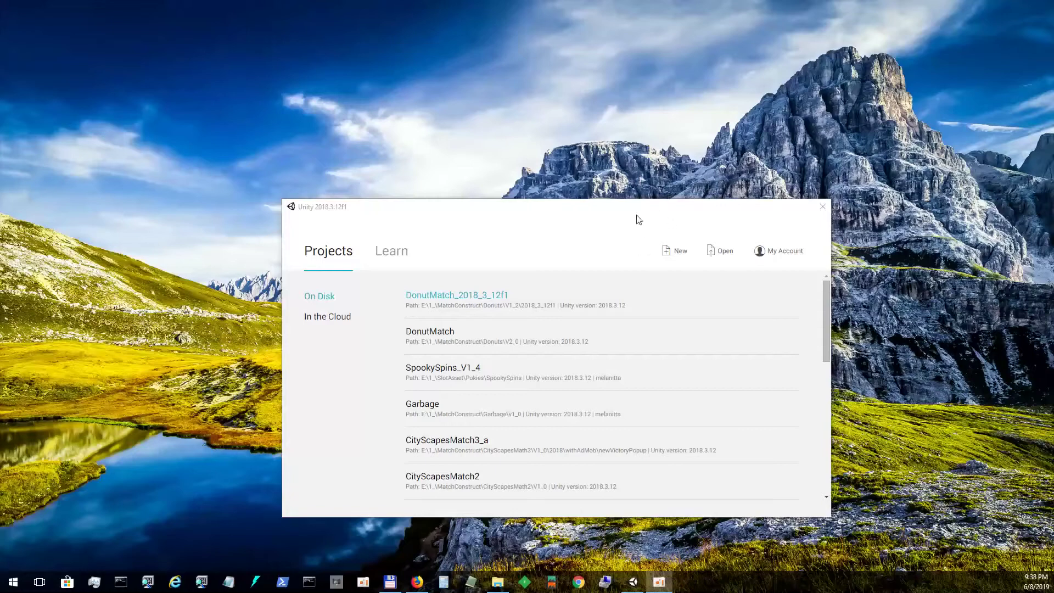
- Start a new project named DonutsMatch3 using the 2D template
{"action": "left_click", "coordinate": [678, 254]}
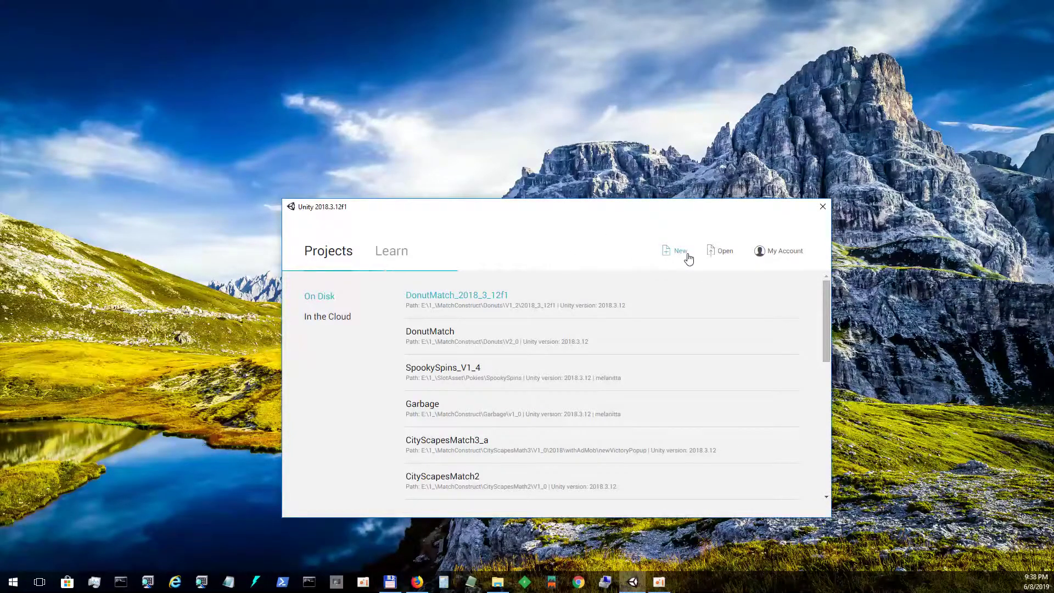
{"action": "left_click", "coordinate": [500, 329]}
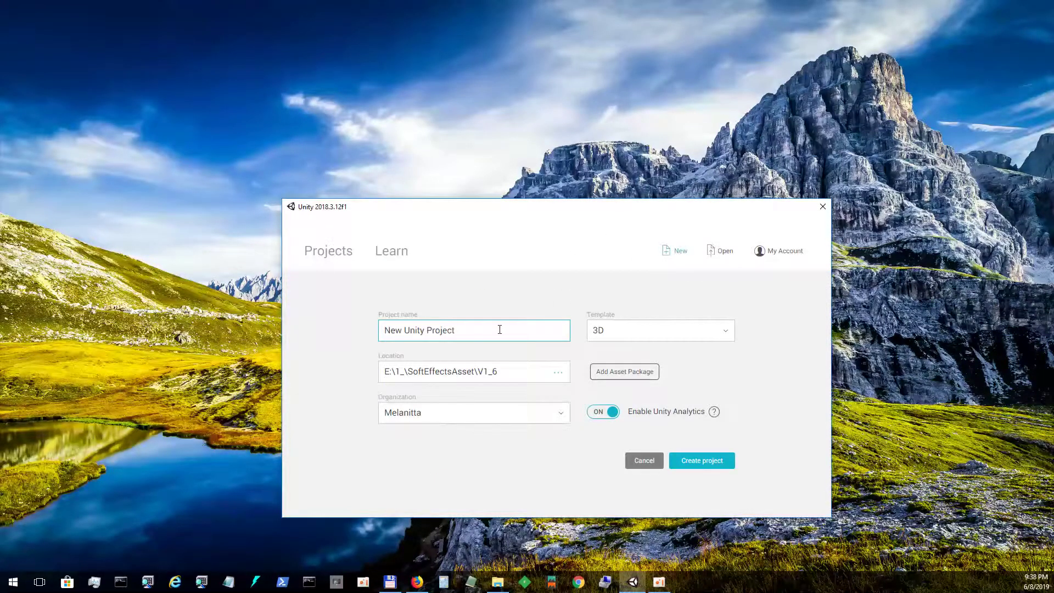
{"action": "left_click_drag", "start_coordinate": [499, 329], "coordinate": [355, 336]}
{"action": "key", "text": "BackSpace"}
{"action": "type", "text": "DonutsMatch"}
{"action": "type", "text": "3"}
{"action": "left_click", "coordinate": [729, 332]}
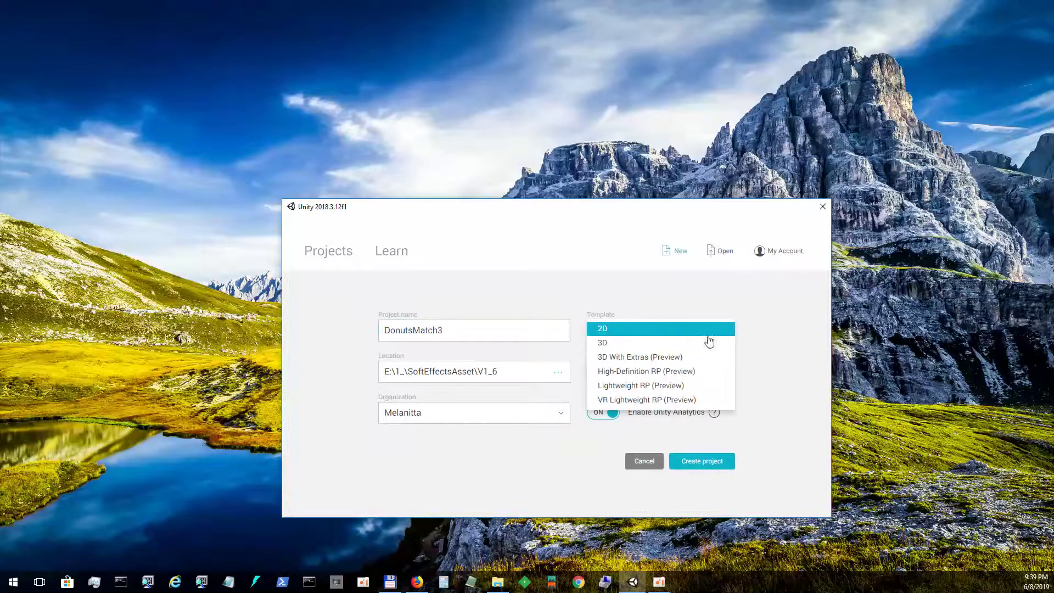
{"action": "left_click", "coordinate": [644, 336]}
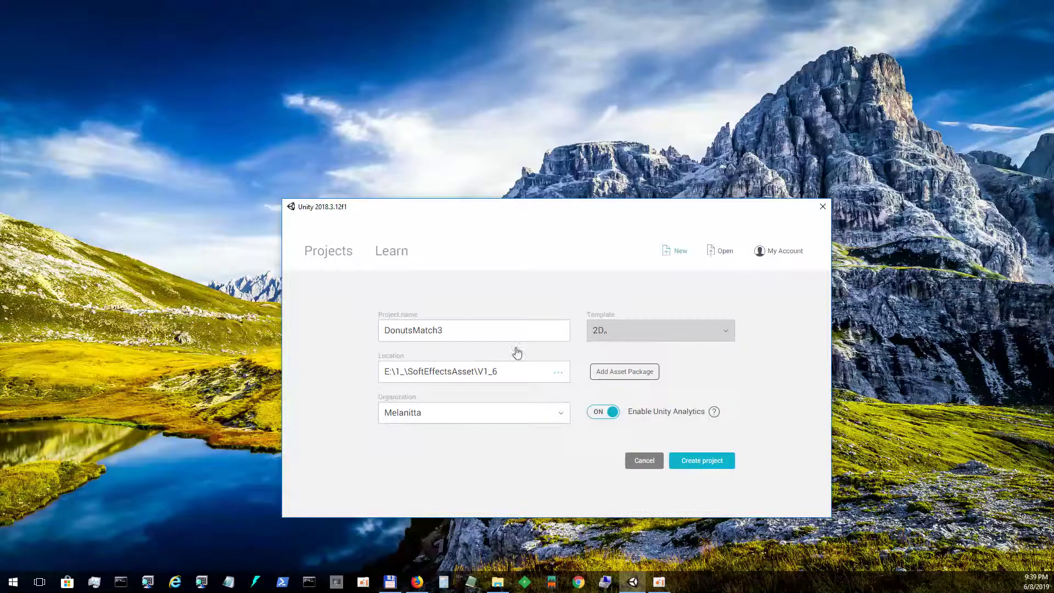
- Set the project location to E:\1_\MatchConstruct\Donuts\V2_0
{"action": "left_click", "coordinate": [558, 372]}
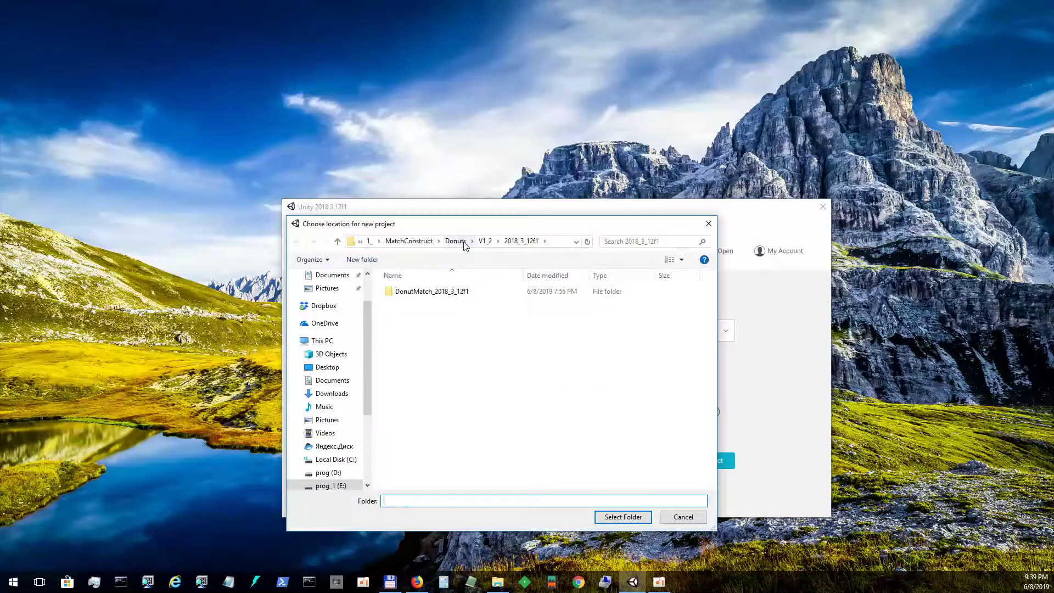
{"action": "left_click", "coordinate": [464, 245]}
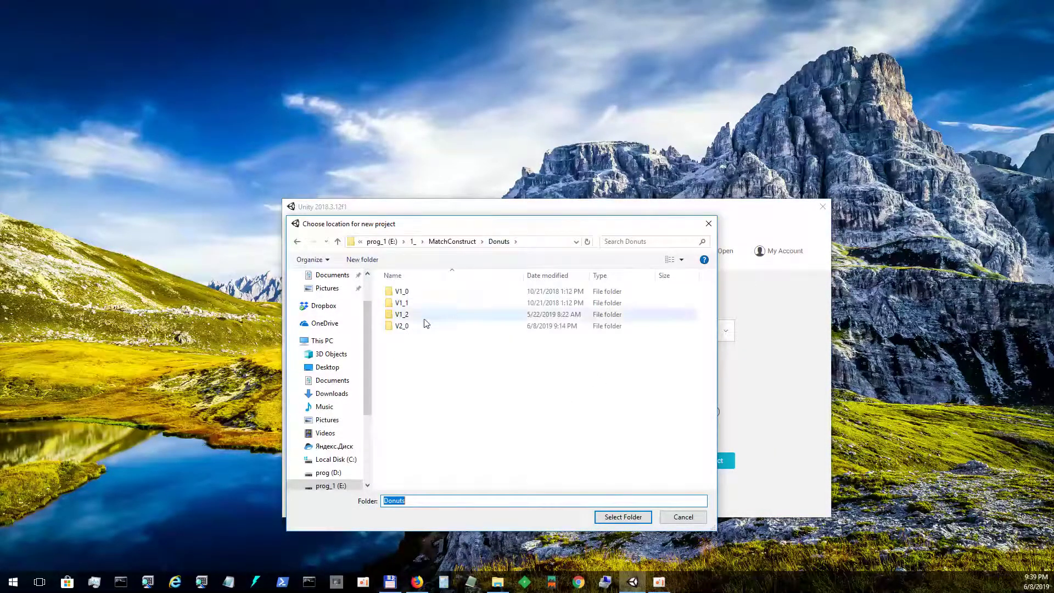
{"action": "left_click", "coordinate": [423, 327]}
{"action": "double_click", "coordinate": [423, 327]}
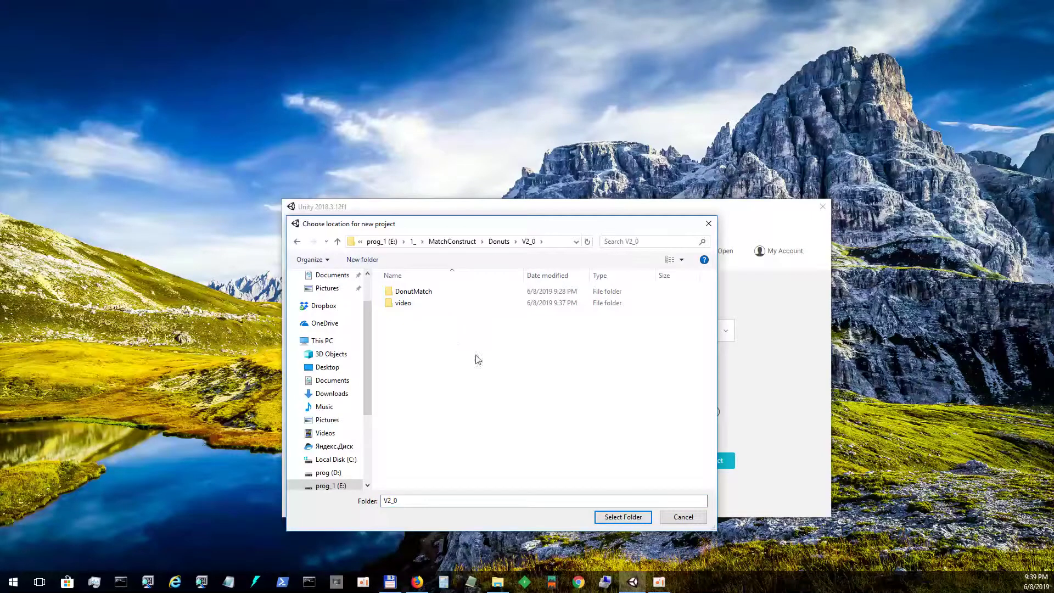
{"action": "left_click", "coordinate": [623, 516]}
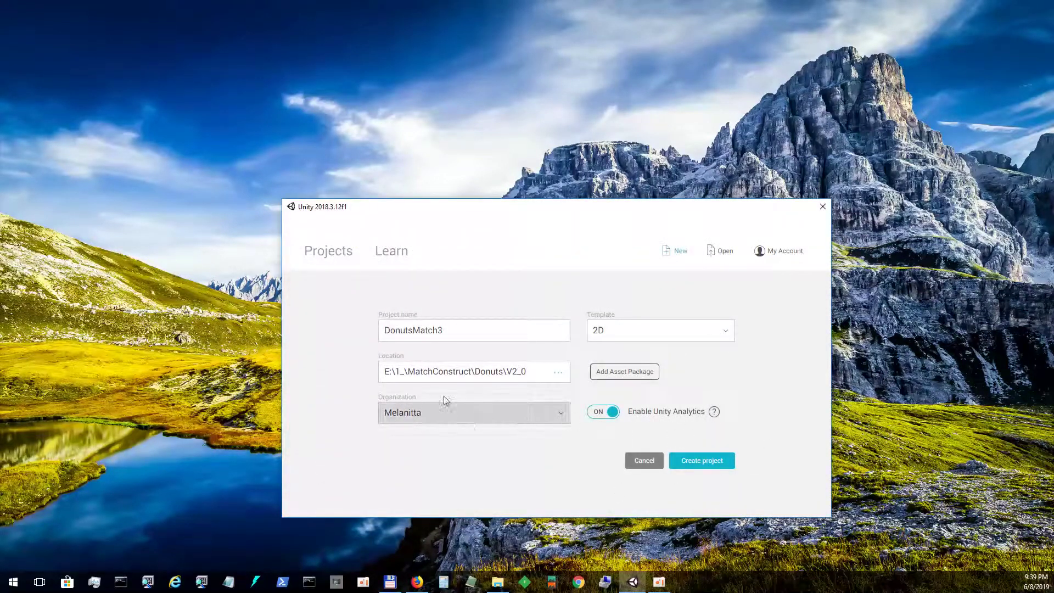
- Create the project and search the in-editor Asset Store for 'facebook'
{"action": "left_click", "coordinate": [691, 462]}
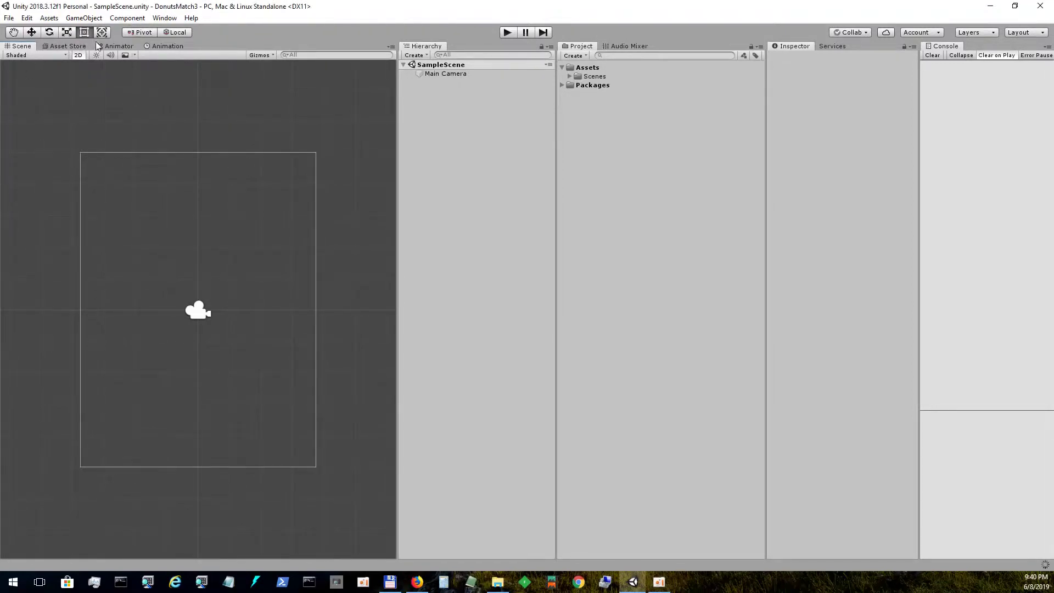
{"action": "left_click", "coordinate": [74, 47]}
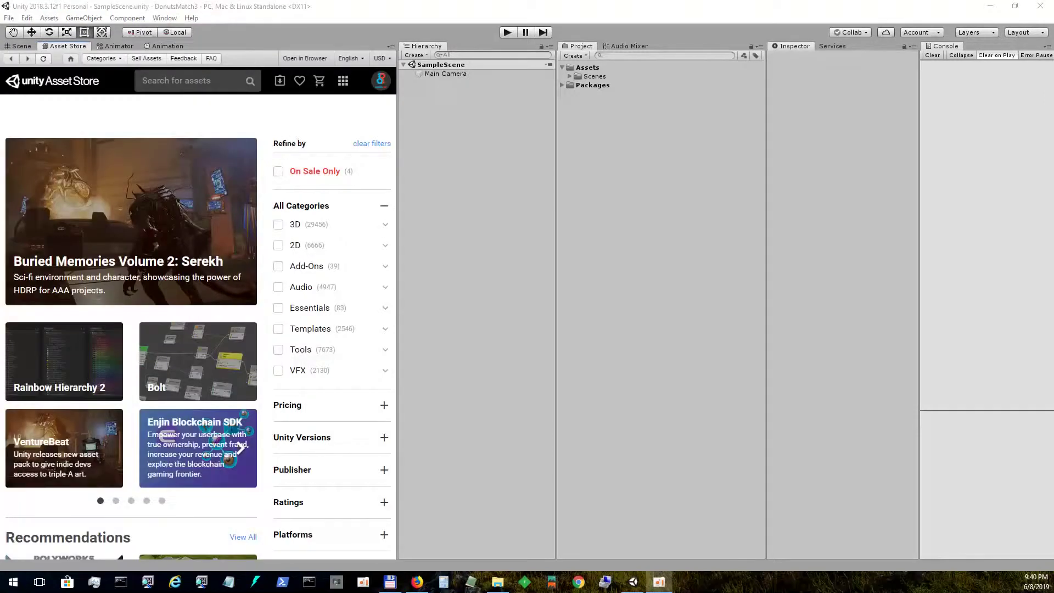
{"action": "left_click", "coordinate": [183, 81]}
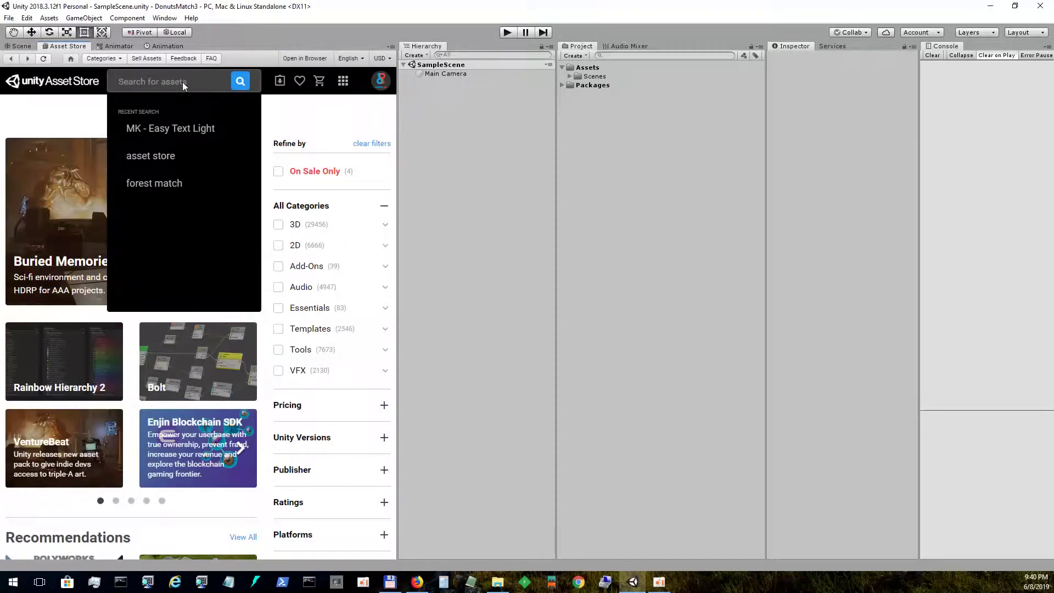
{"action": "type", "text": "faceb"}
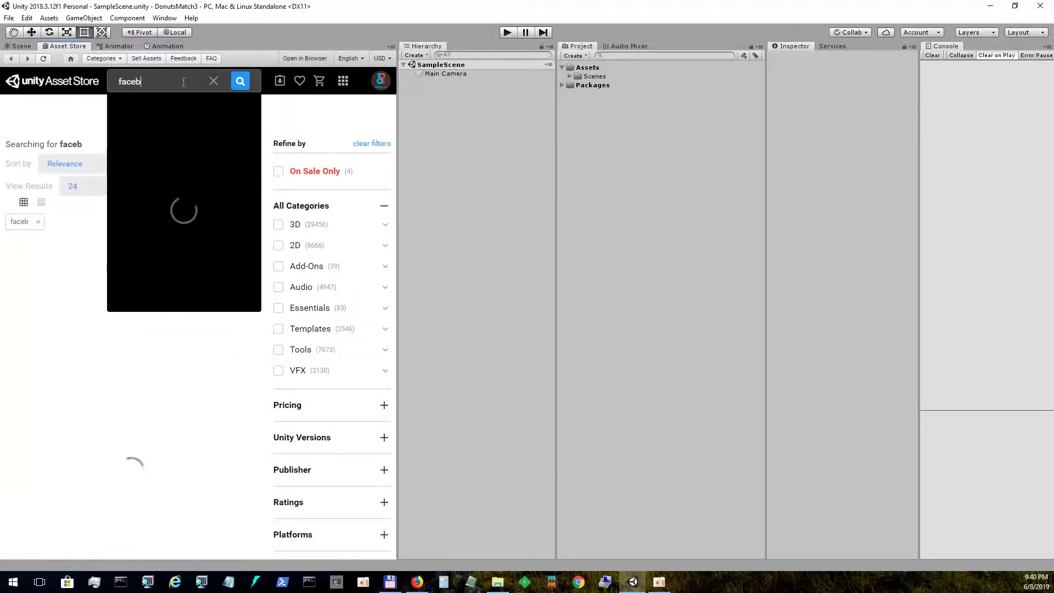
{"action": "type", "text": "ook"}
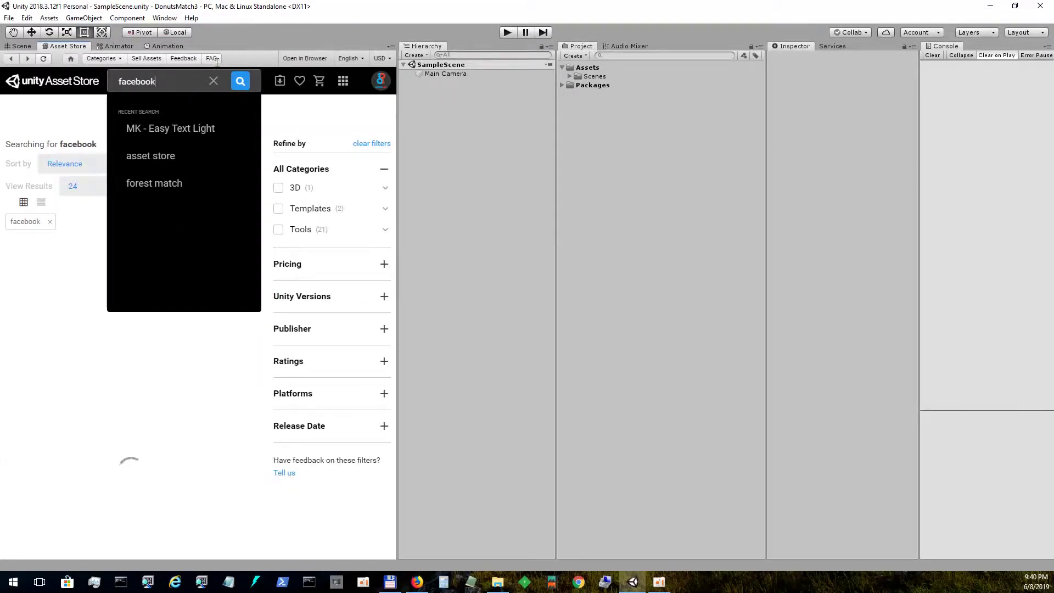
{"action": "left_click", "coordinate": [146, 122]}
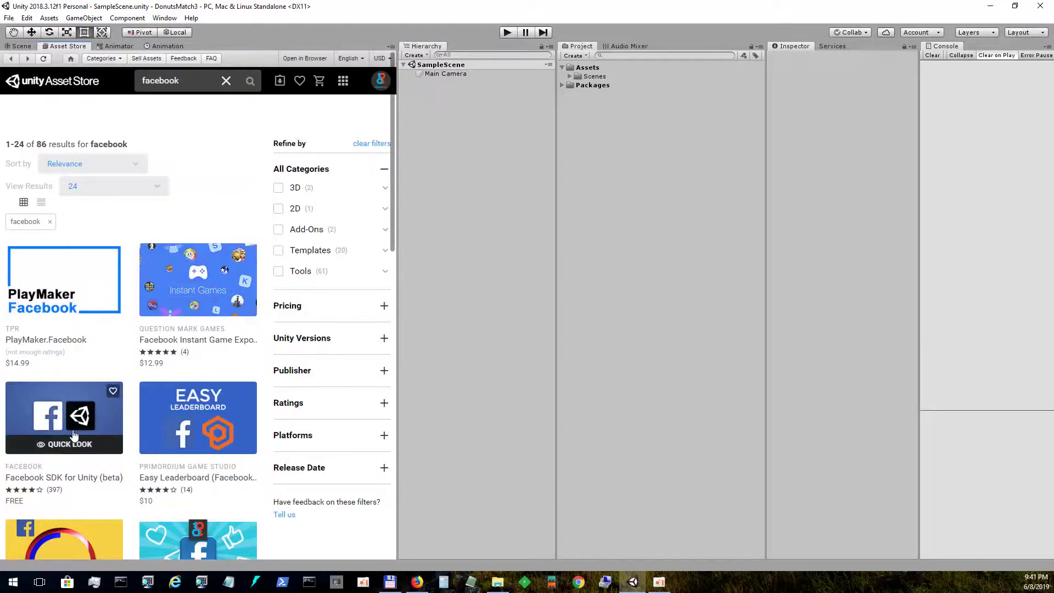
- Import the Facebook SDK for Unity package with all its files
{"action": "left_click", "coordinate": [71, 431]}
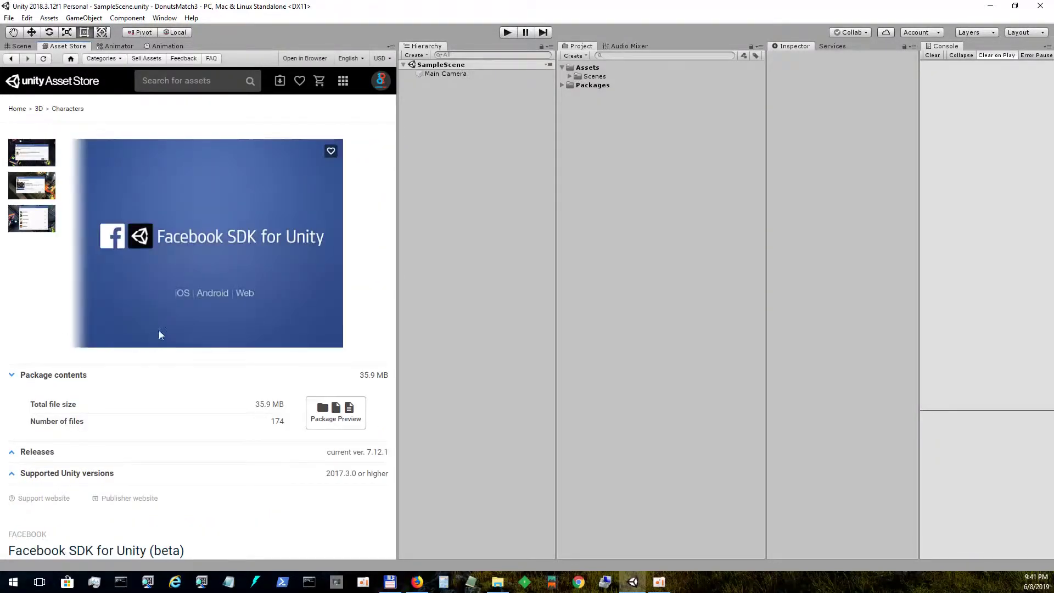
{"action": "left_click_drag", "start_coordinate": [396, 279], "coordinate": [529, 290]}
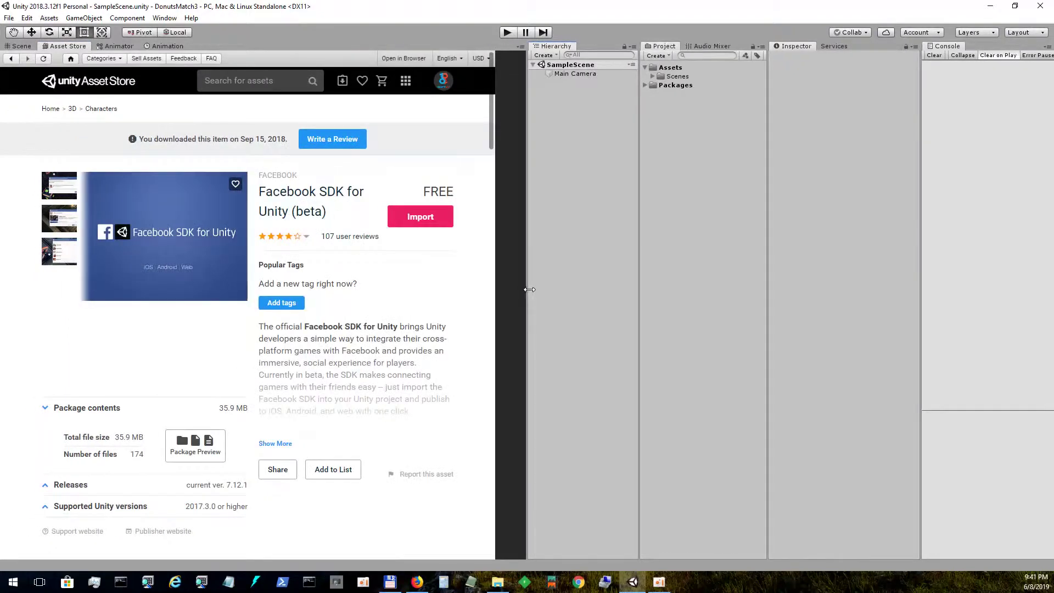
{"action": "left_click", "coordinate": [448, 220]}
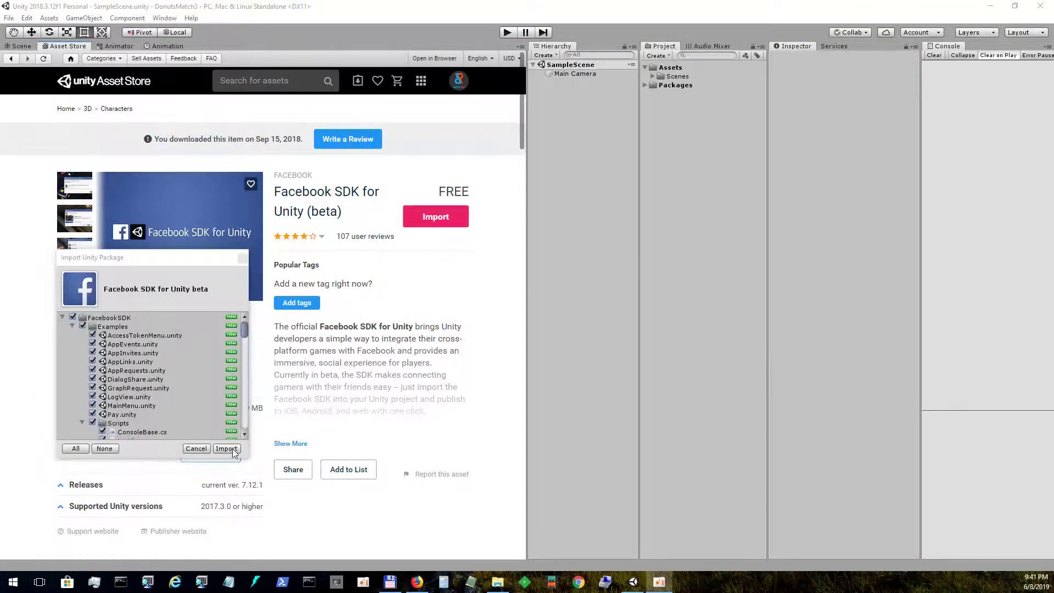
{"action": "left_click", "coordinate": [231, 448]}
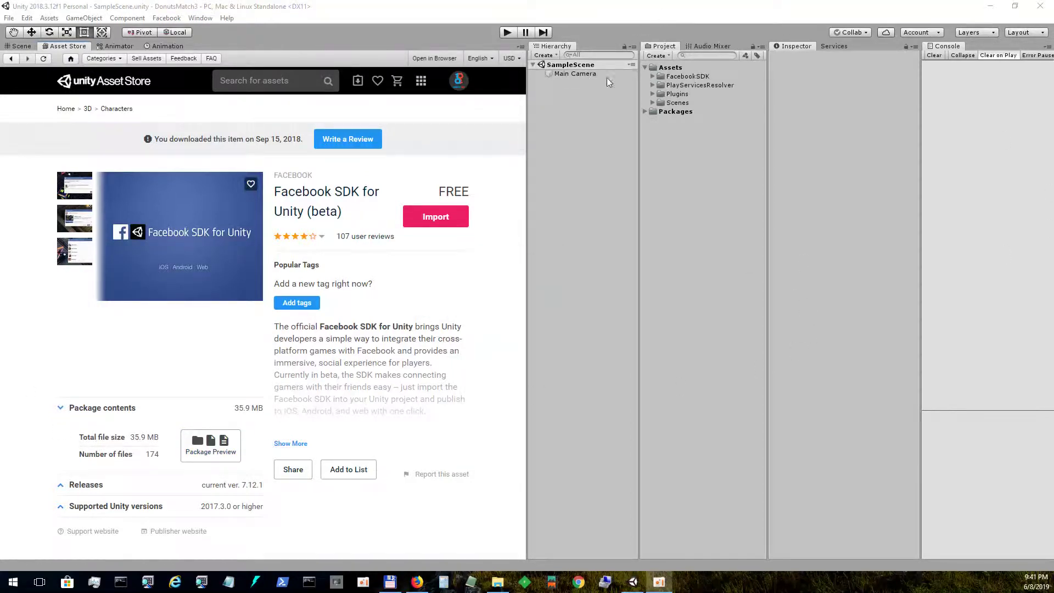
- Open Facebook > Edit Settings and set the App Name to donuts
{"action": "left_click", "coordinate": [653, 77]}
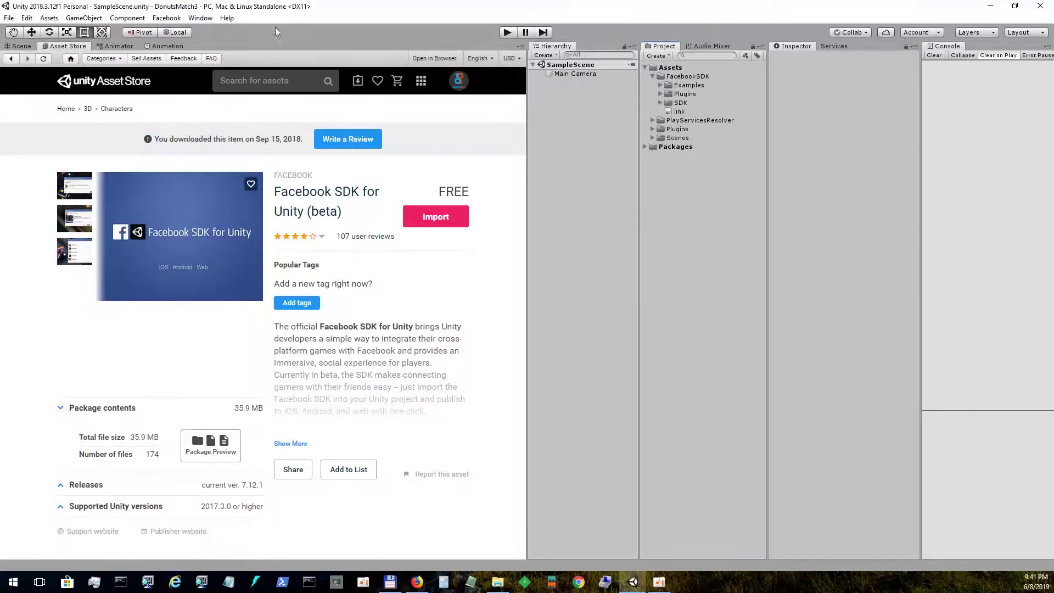
{"action": "left_click", "coordinate": [166, 17]}
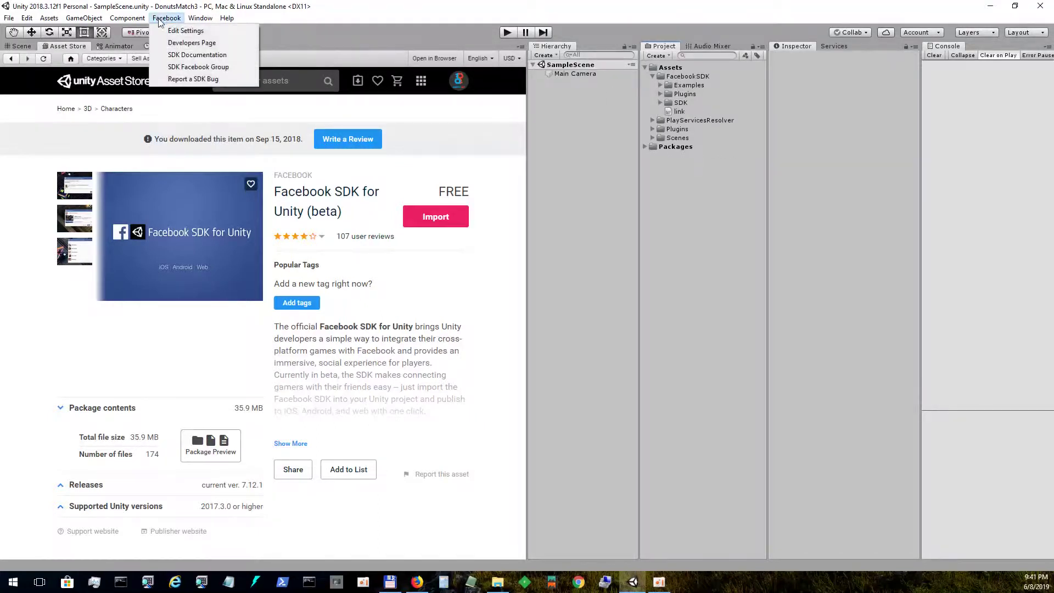
{"action": "left_click", "coordinate": [185, 31]}
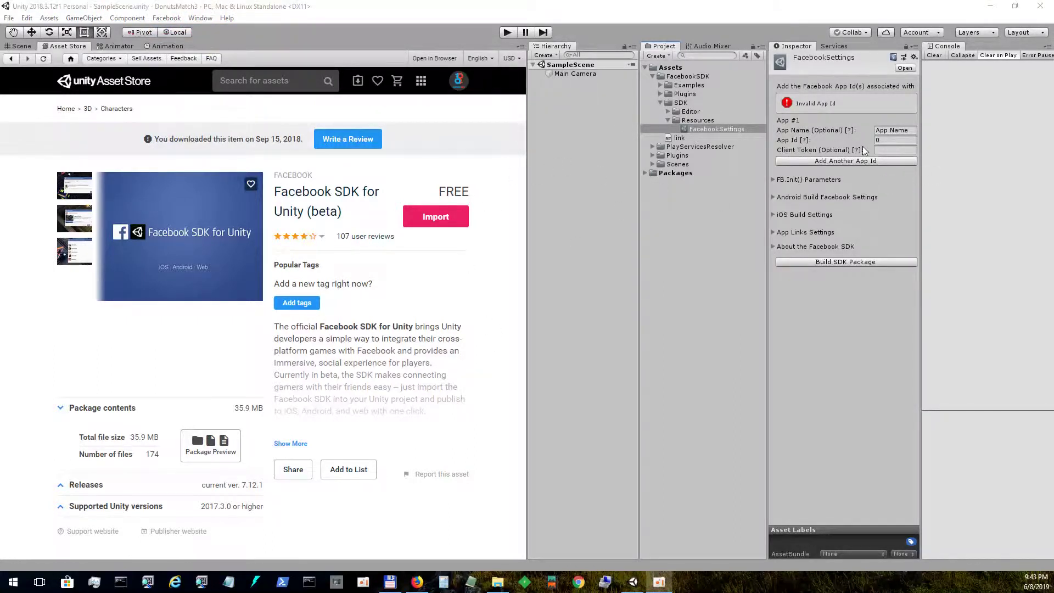
{"action": "left_click", "coordinate": [893, 132]}
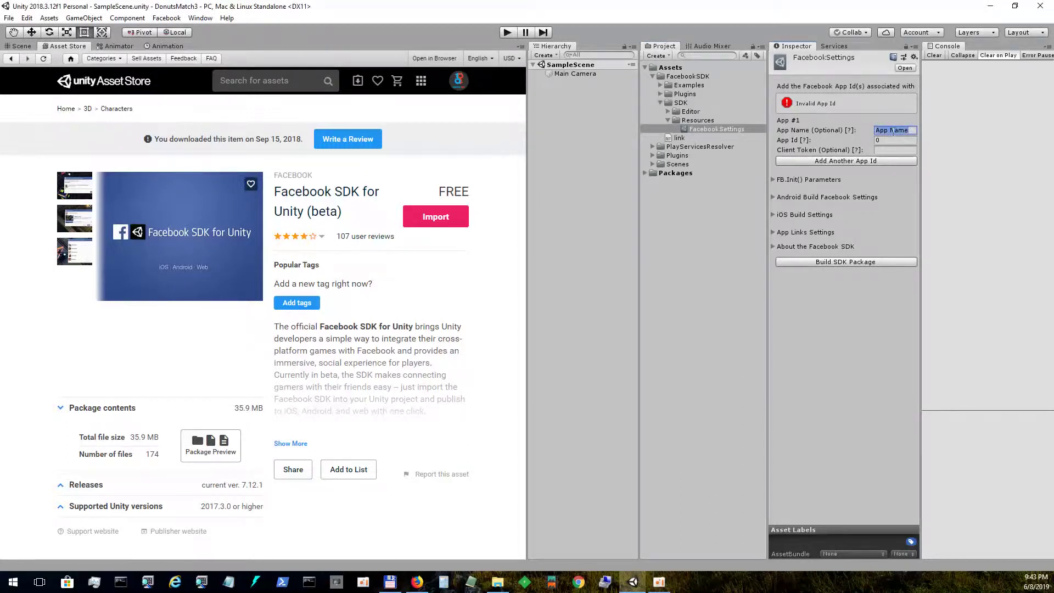
{"action": "type", "text": "donuts"}
- Copy the app ID from the Facebook developer dashboard in Firefox
{"action": "left_click", "coordinate": [426, 583]}
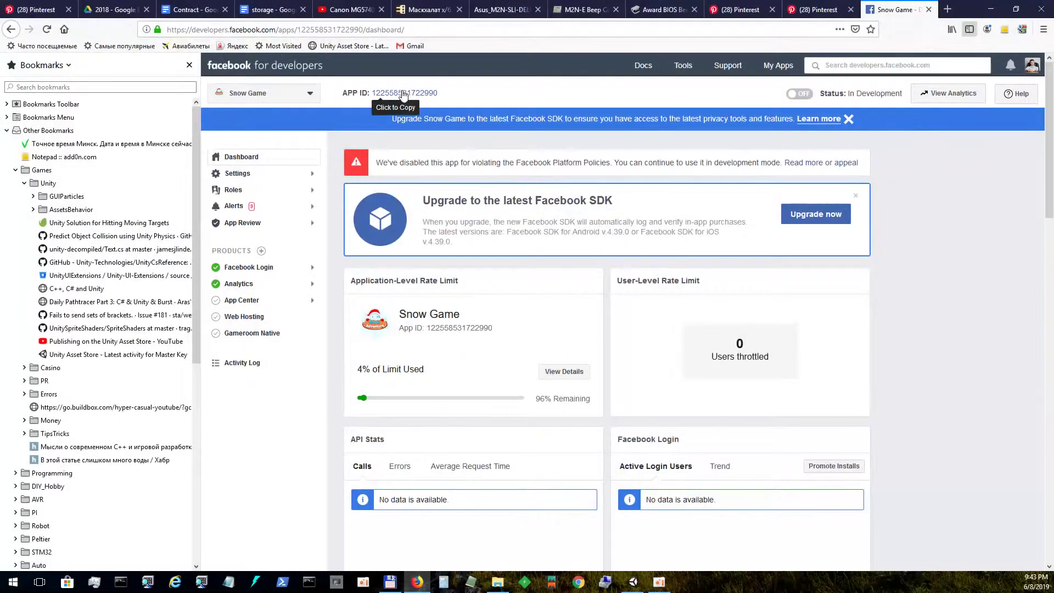
{"action": "left_click", "coordinate": [401, 98]}
{"action": "key", "text": "alt+Tab"}
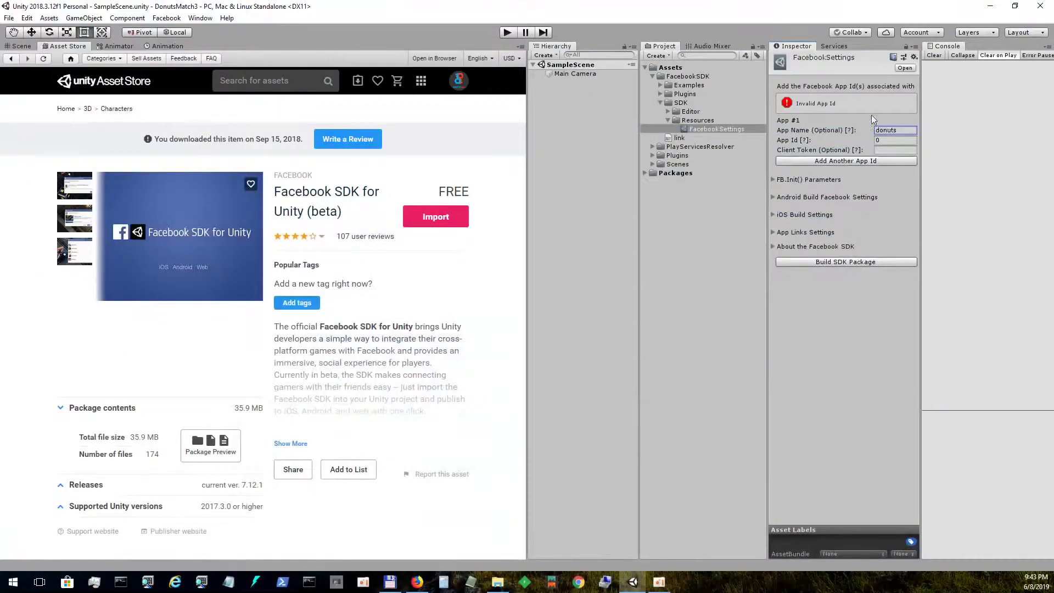
- Paste the copied dashboard ID into the App Id field, then show Unity Services
{"action": "left_click", "coordinate": [887, 140]}
{"action": "key", "text": "ctrl+v"}
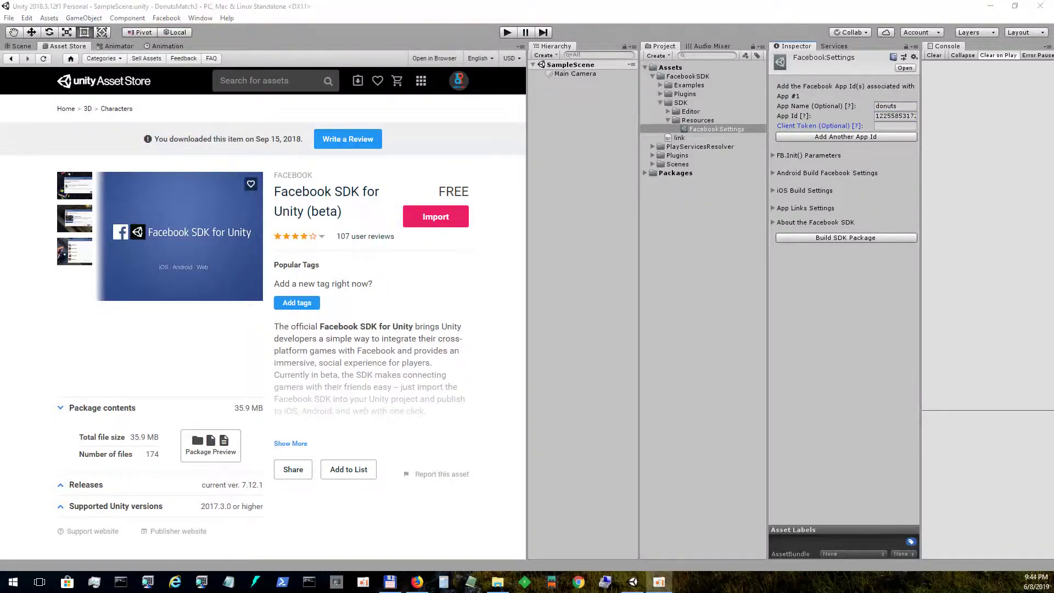
{"action": "left_click", "coordinate": [844, 46]}
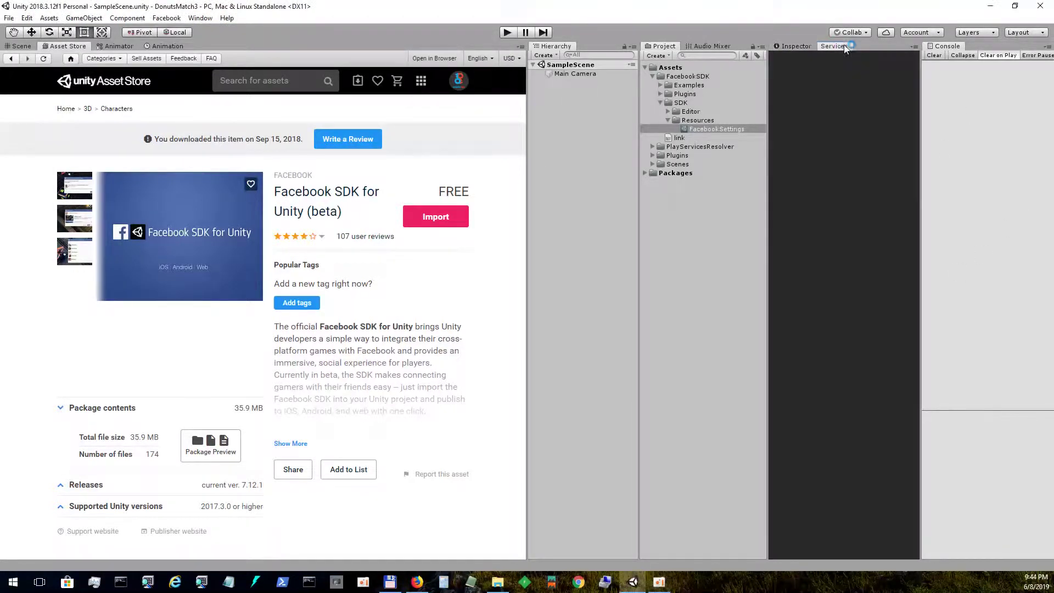
- Turn on cross-platform In-App Purchasing and complete the children's age designation form
{"action": "left_click", "coordinate": [21, 45]}
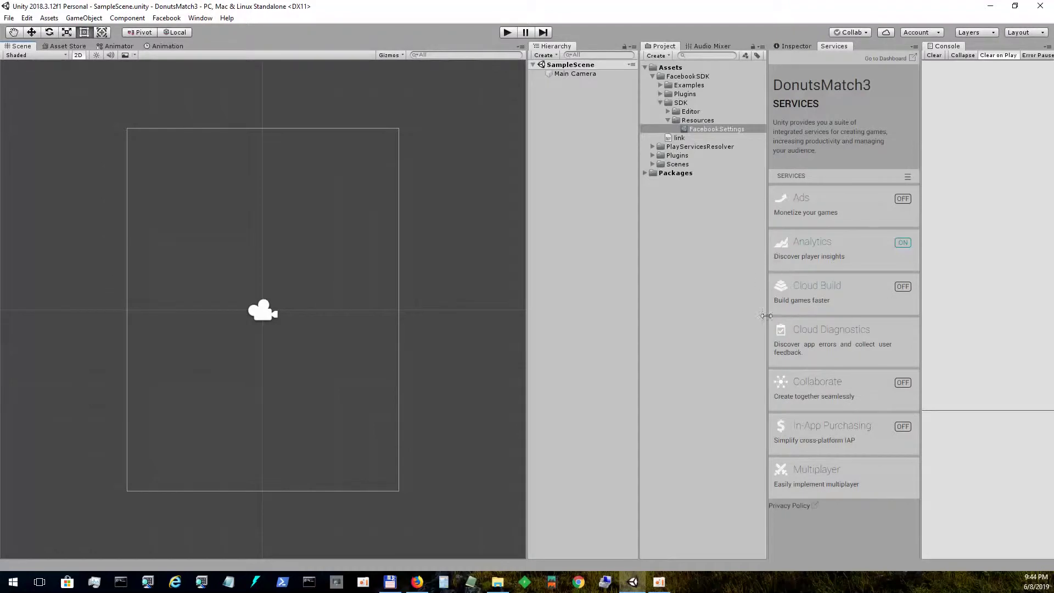
{"action": "left_click", "coordinate": [903, 426]}
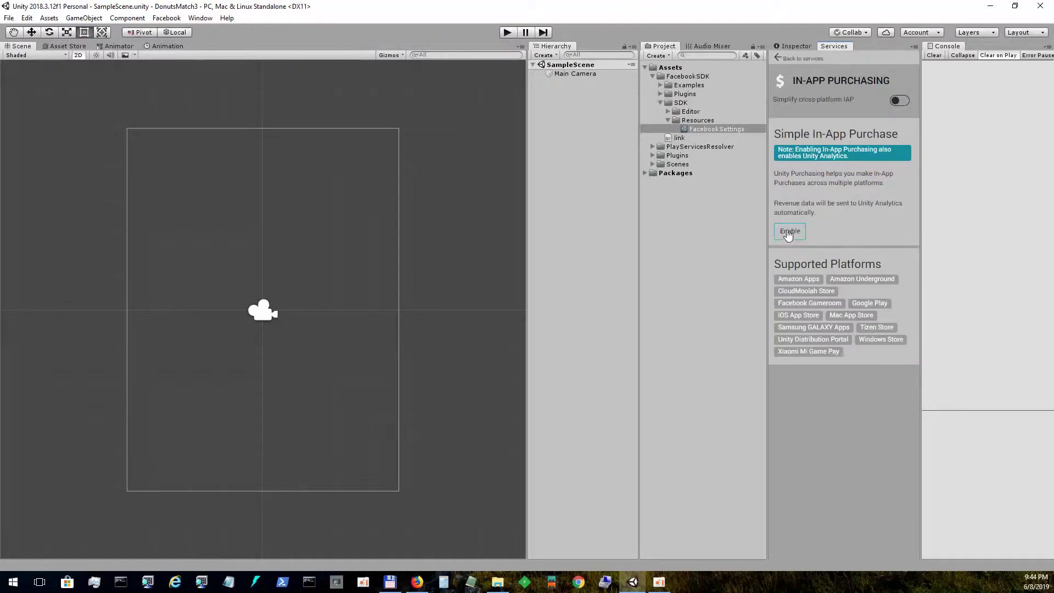
{"action": "left_click", "coordinate": [789, 232]}
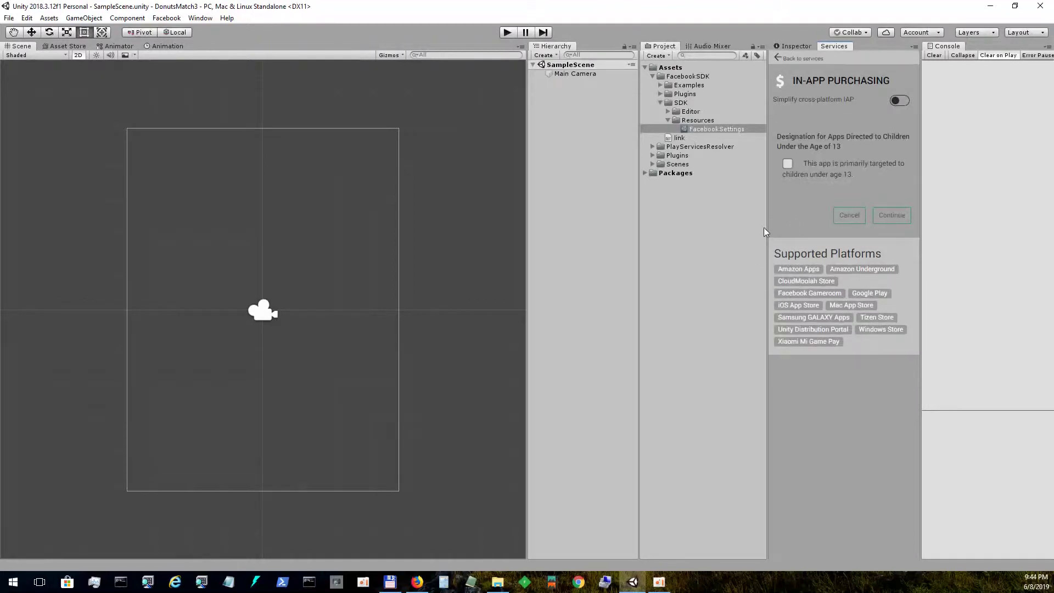
{"action": "left_click", "coordinate": [900, 100]}
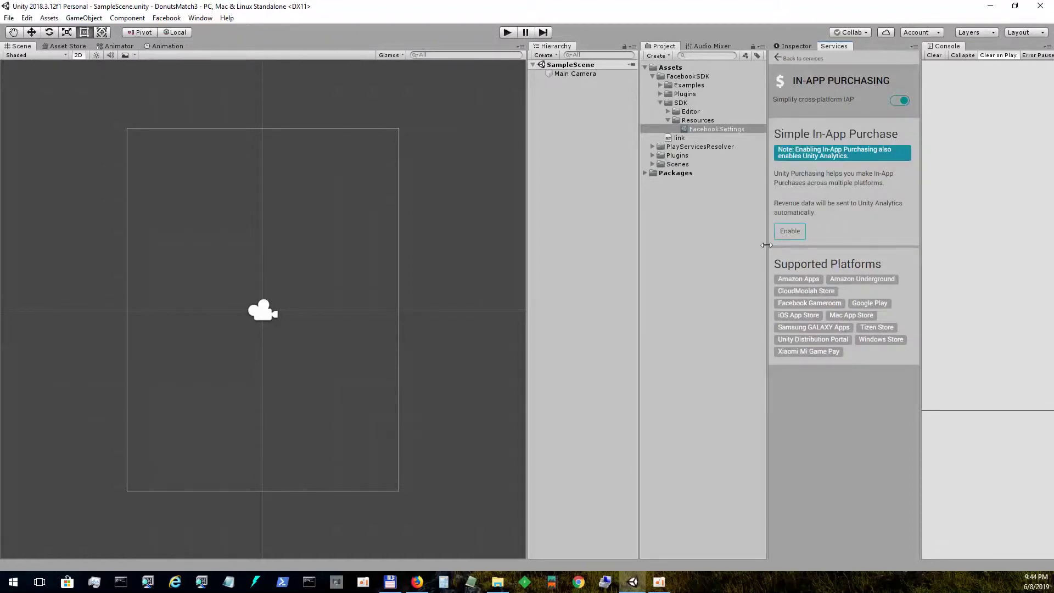
{"action": "left_click", "coordinate": [790, 231]}
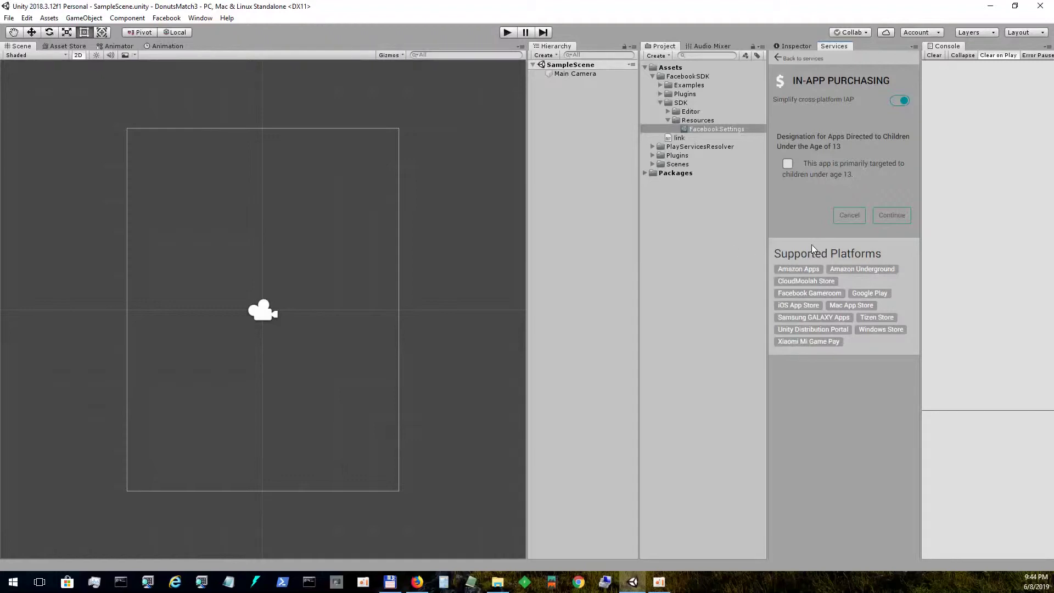
{"action": "left_click", "coordinate": [891, 216]}
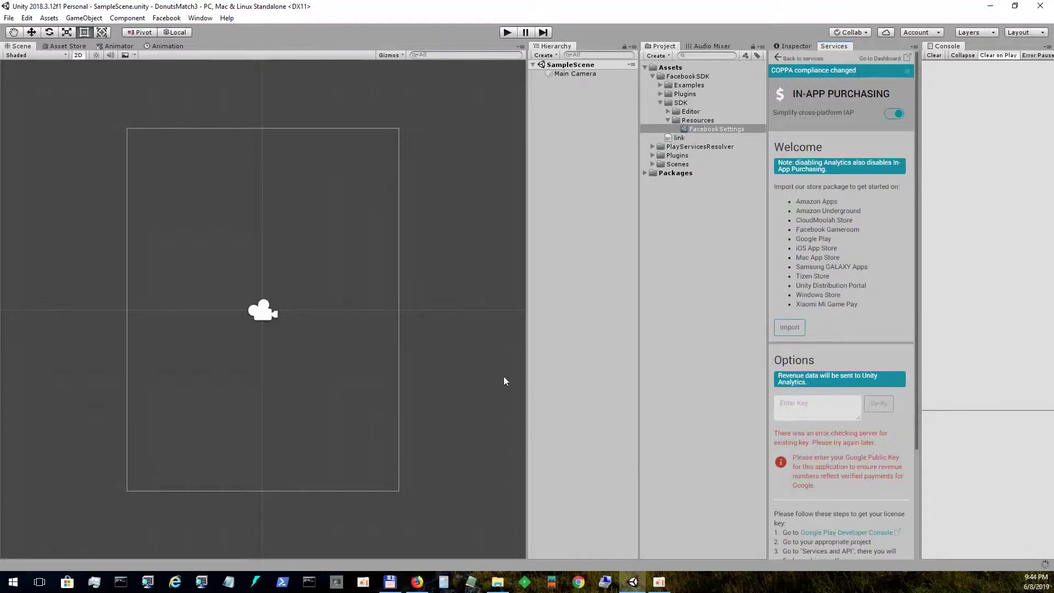
{"action": "left_click", "coordinate": [656, 330]}
- Install and import the UnityIAP package, allowing Unity to upgrade obsolete scripts
{"action": "left_click", "coordinate": [789, 328]}
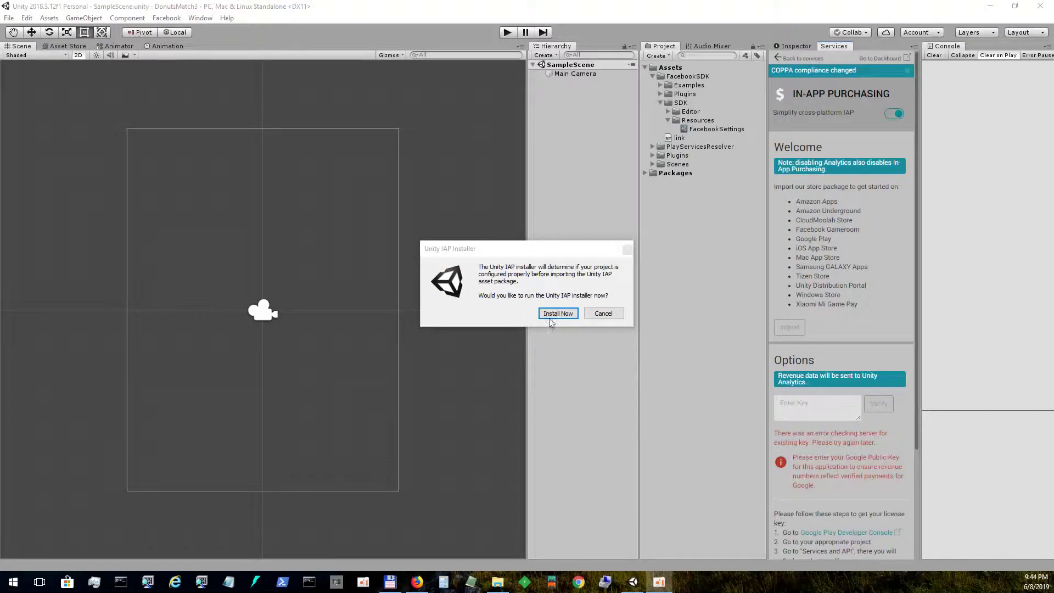
{"action": "left_click", "coordinate": [570, 318]}
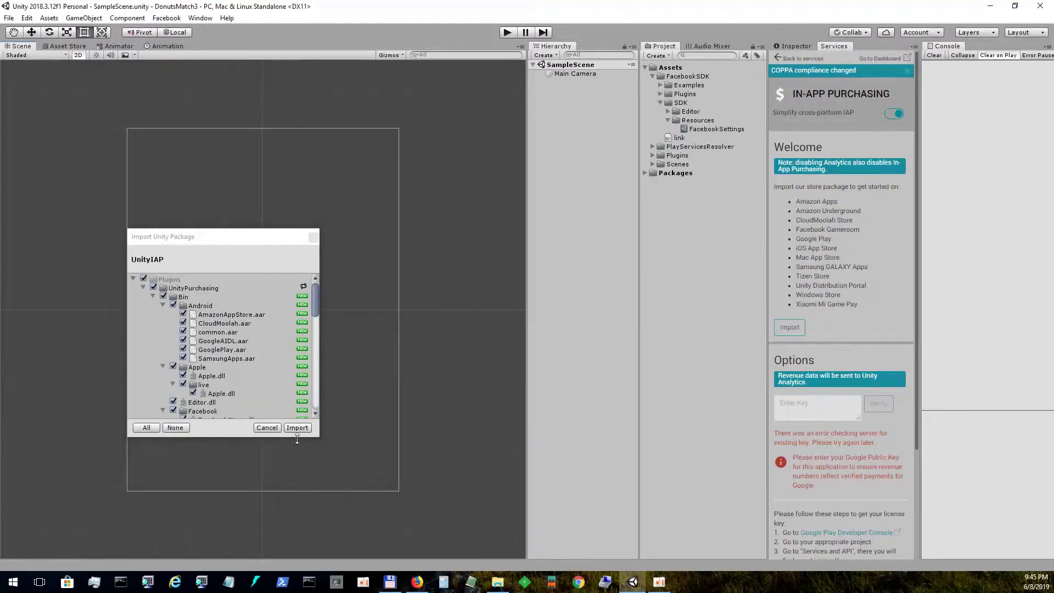
{"action": "left_click", "coordinate": [303, 429]}
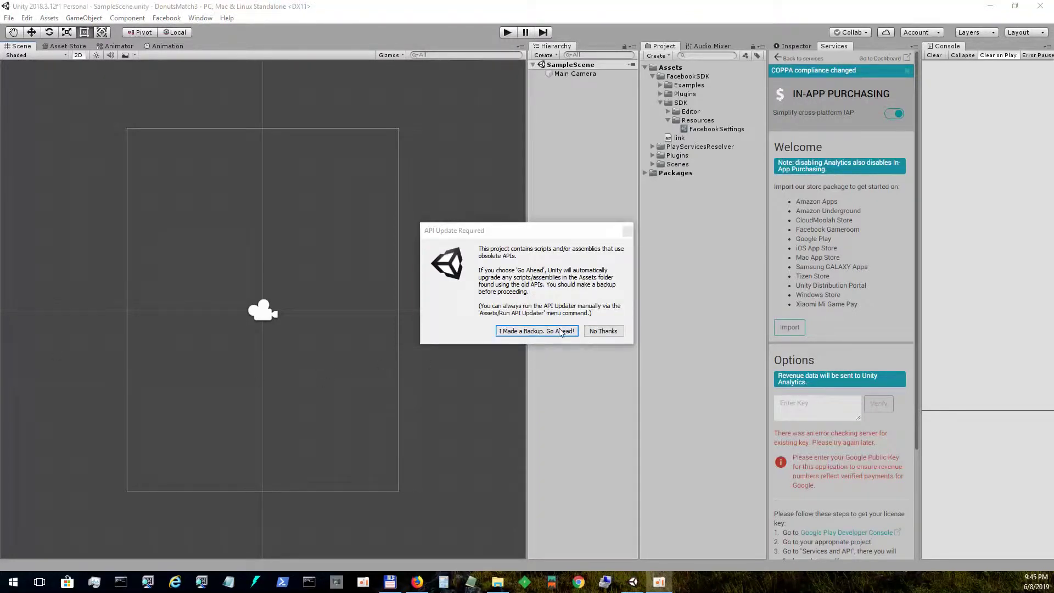
{"action": "left_click", "coordinate": [559, 331]}
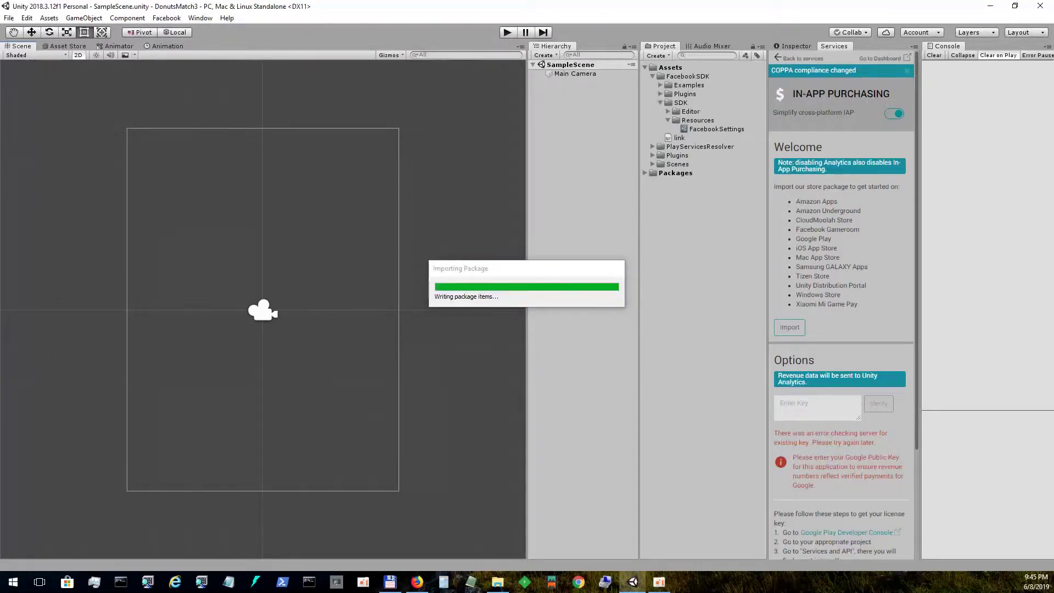
{"action": "left_click", "coordinate": [651, 76]}
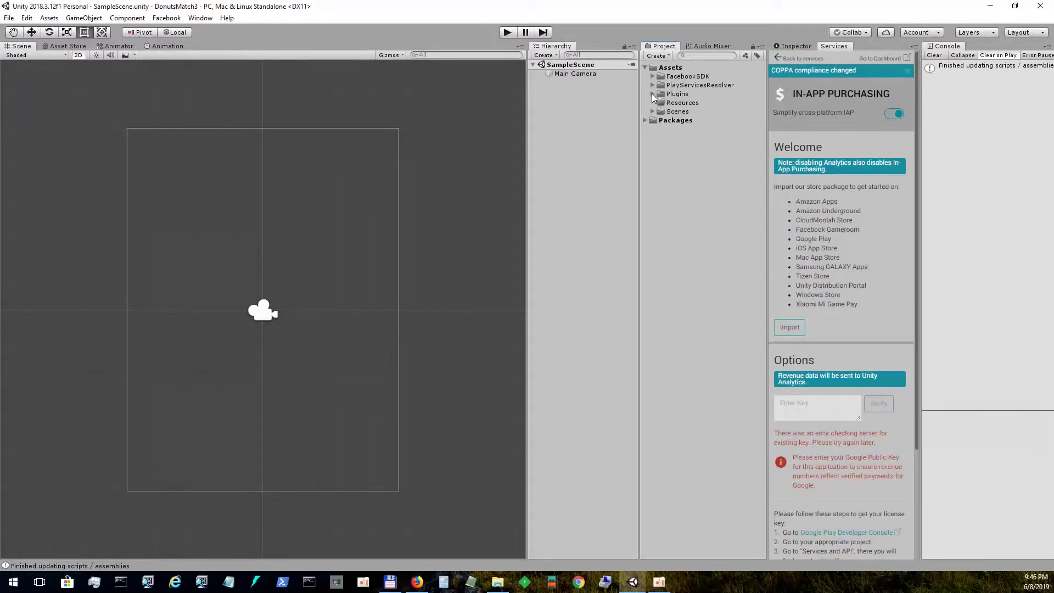
- Inspect the Plugins and UnityPurchasing folders and widen the Console panel
{"action": "left_click", "coordinate": [652, 94]}
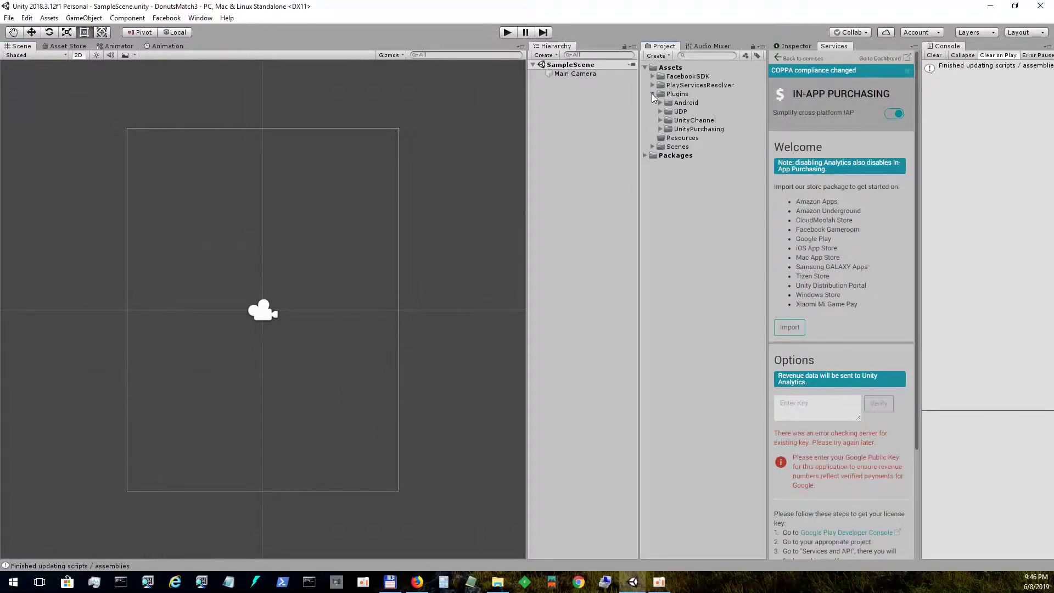
{"action": "left_click", "coordinate": [665, 132]}
{"action": "left_click", "coordinate": [661, 129]}
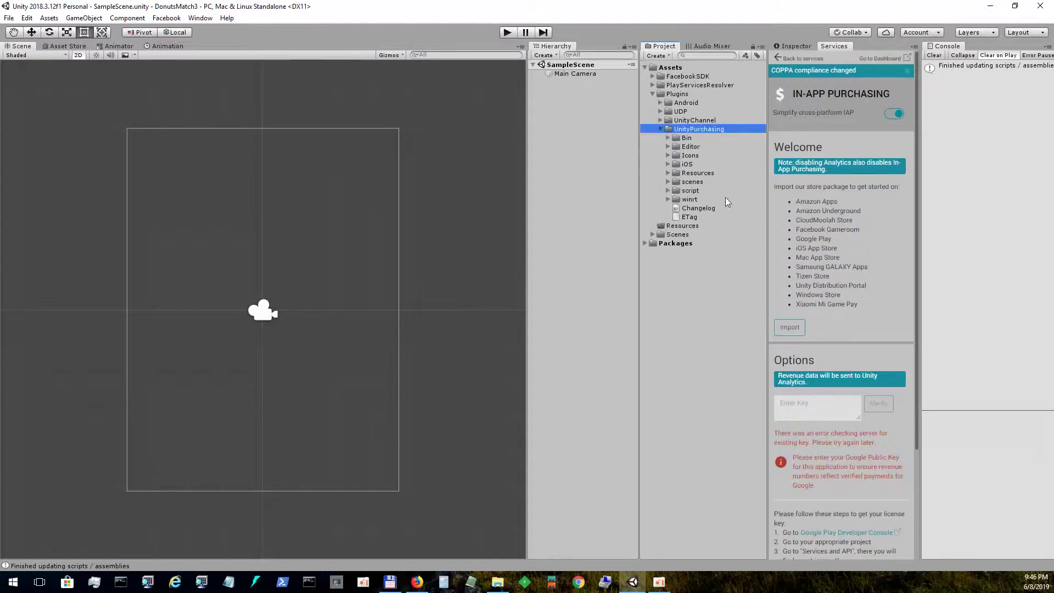
{"action": "left_click", "coordinate": [661, 130]}
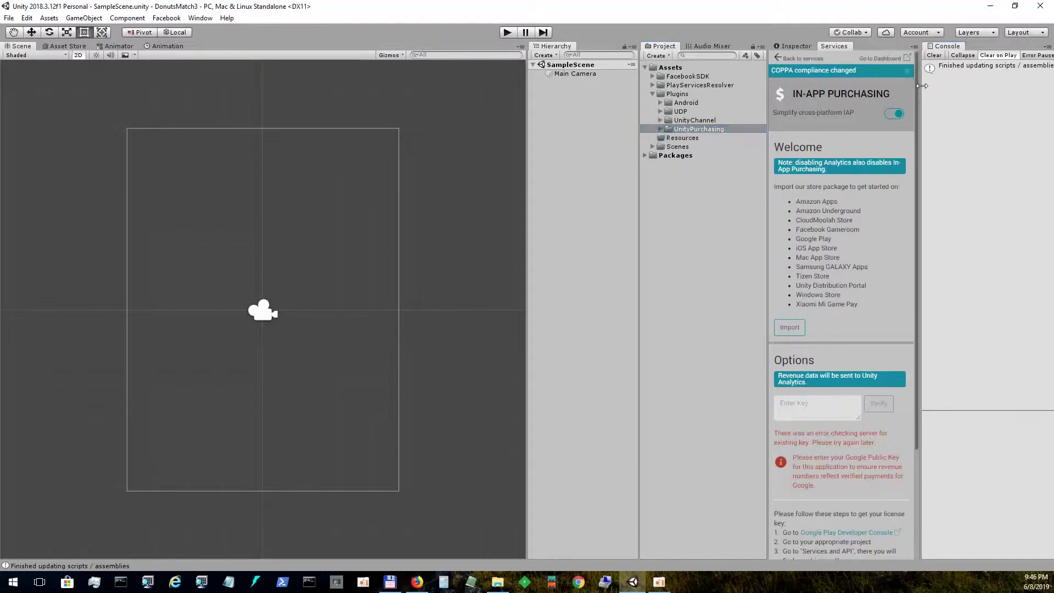
{"action": "left_click_drag", "start_coordinate": [919, 88], "coordinate": [863, 83]}
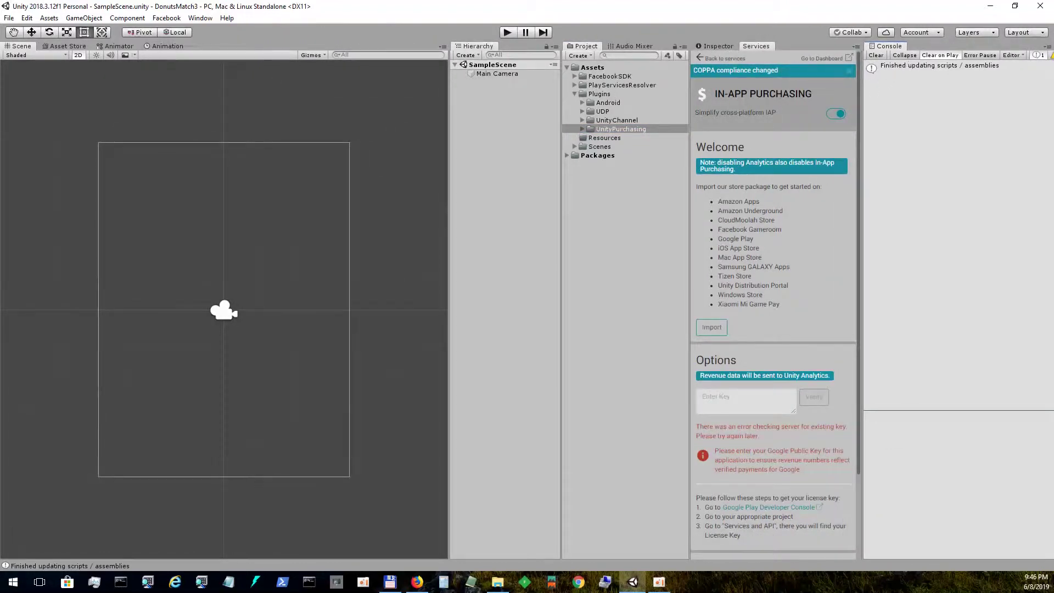
{"action": "key", "text": "alt+Tab"}
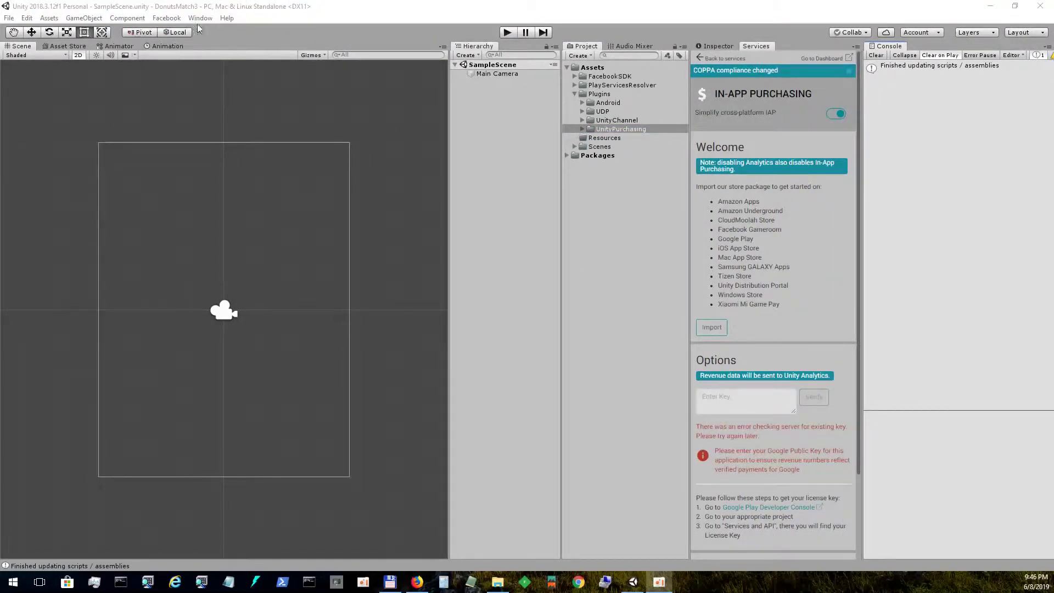
{"action": "left_click", "coordinate": [49, 18]}
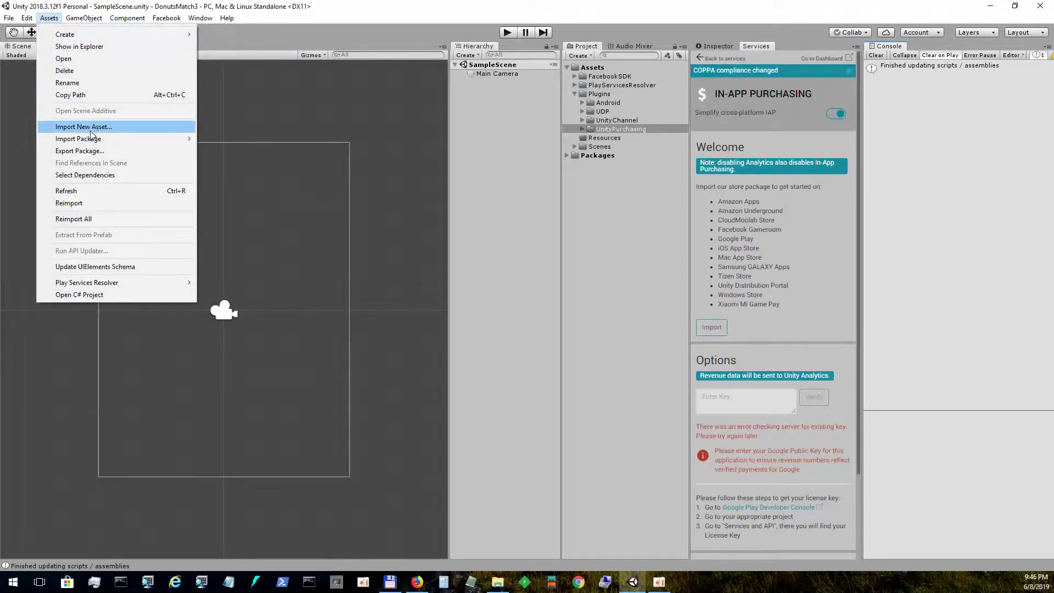
- Import the custom package donutsmatchasset.unitypackage with all its contents
{"action": "mouse_move", "coordinate": [137, 139]}
{"action": "left_click", "coordinate": [241, 141]}
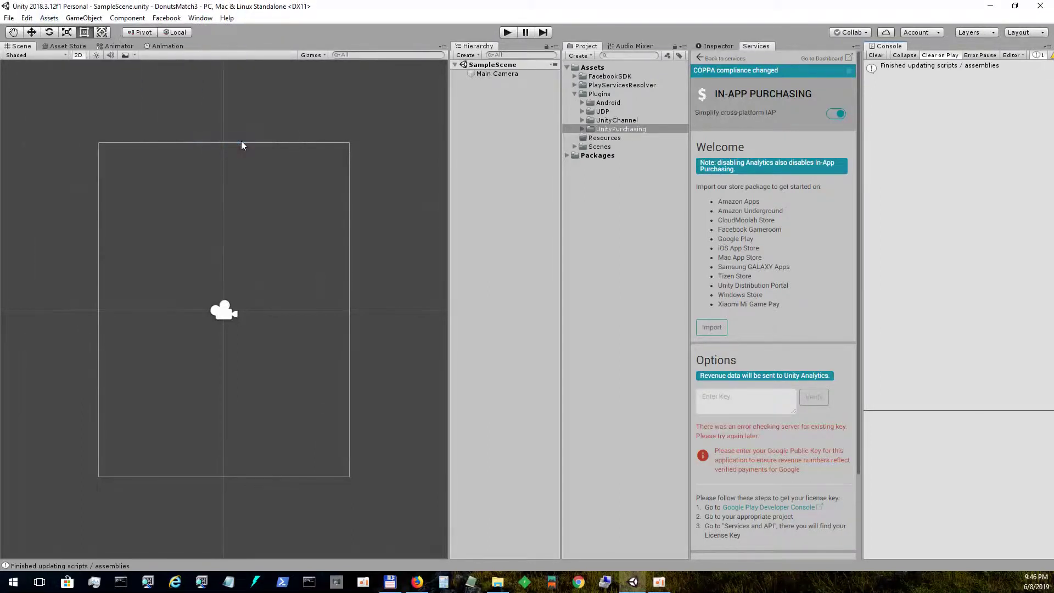
{"action": "left_click", "coordinate": [193, 140]}
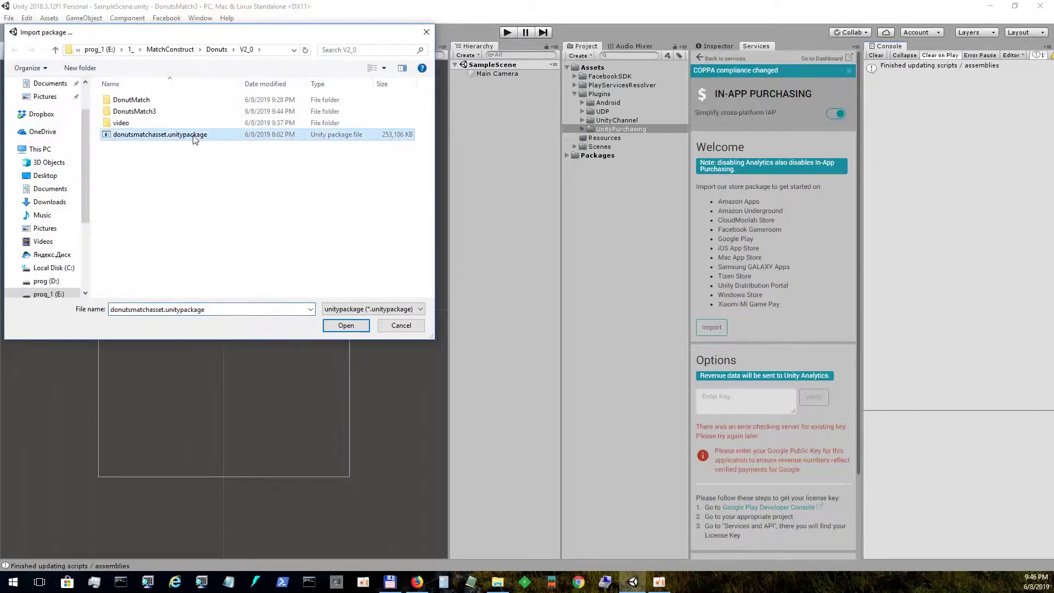
{"action": "left_click", "coordinate": [345, 326]}
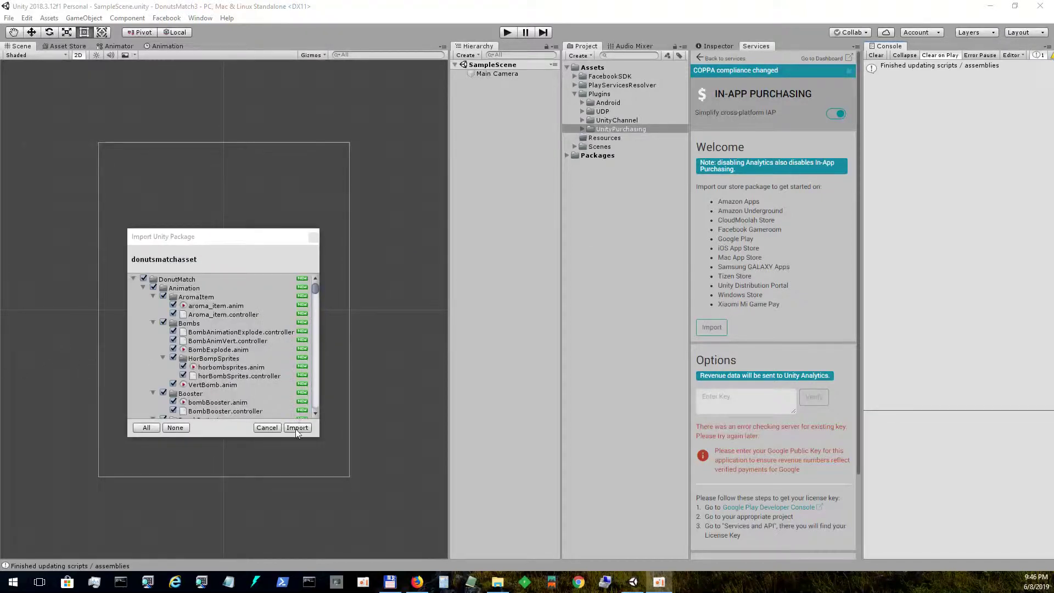
{"action": "left_click", "coordinate": [296, 428]}
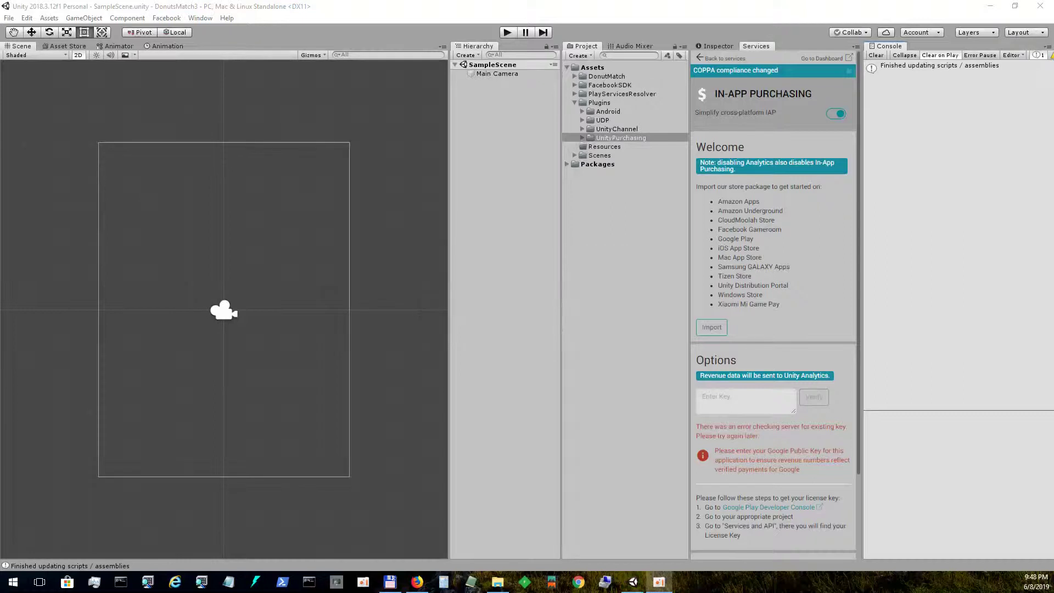
- Open the StartMap scene from DonutMatch/Scenes and preview it in the Game view
{"action": "left_click", "coordinate": [575, 76]}
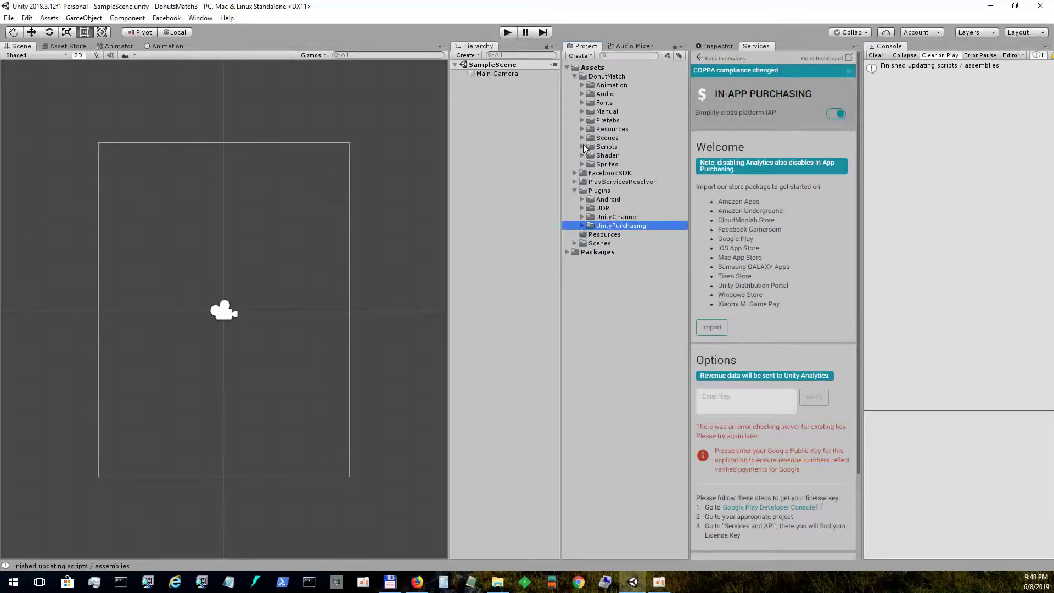
{"action": "left_click", "coordinate": [583, 146]}
{"action": "left_click", "coordinate": [582, 138]}
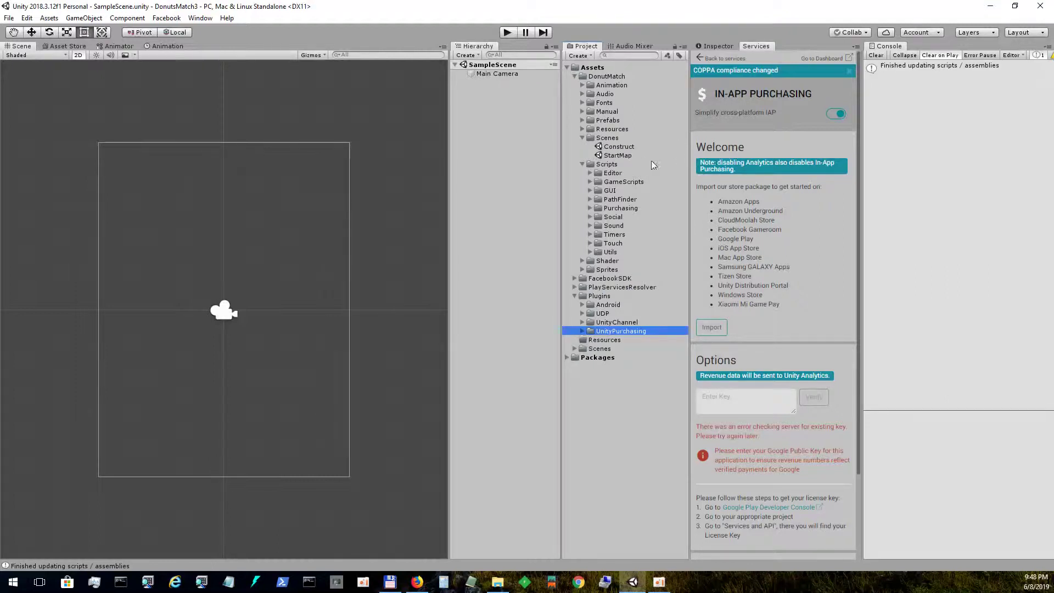
{"action": "left_click", "coordinate": [626, 157]}
{"action": "double_click", "coordinate": [626, 158]}
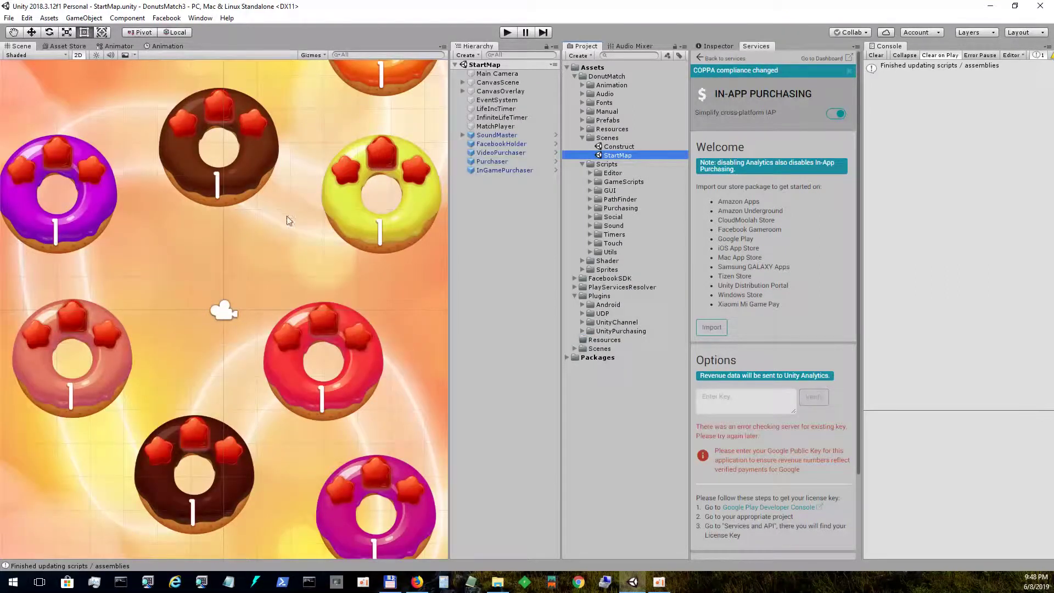
{"action": "scroll", "coordinate": [287, 219], "scroll_direction": "down", "scroll_amount": 6}
{"action": "scroll", "coordinate": [225, 237], "scroll_direction": "up", "scroll_amount": 1}
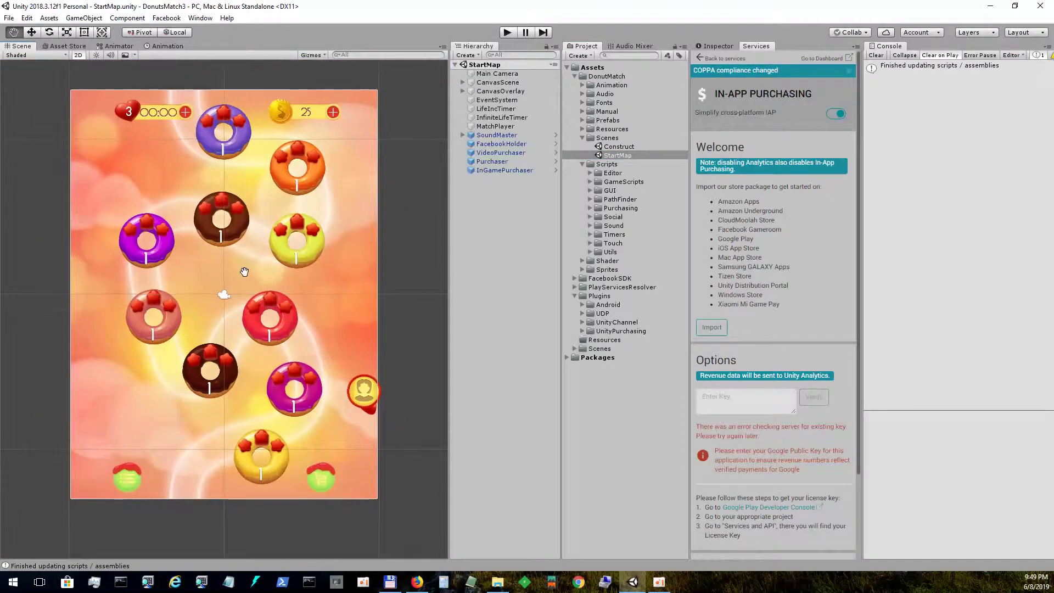
{"action": "scroll", "coordinate": [225, 238], "scroll_direction": "up", "scroll_amount": 1}
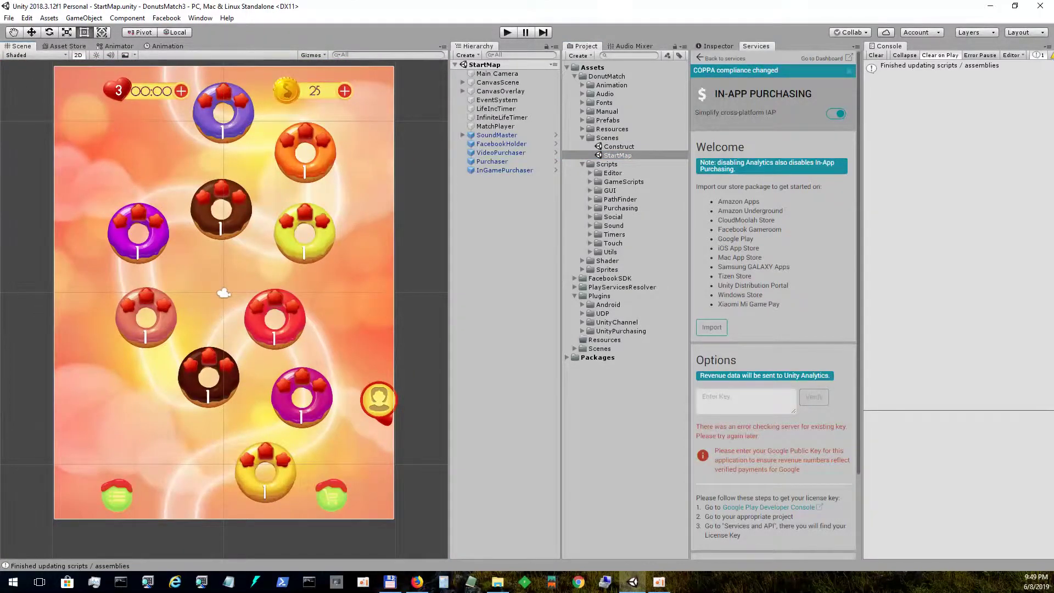
{"action": "key", "text": "ctrl+2"}
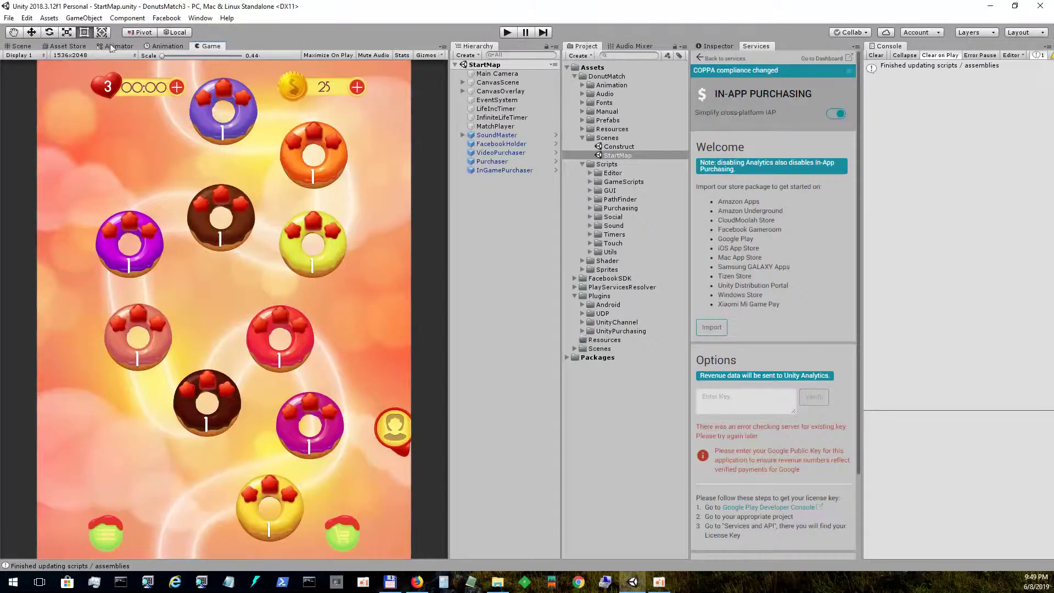
{"action": "left_click", "coordinate": [17, 47]}
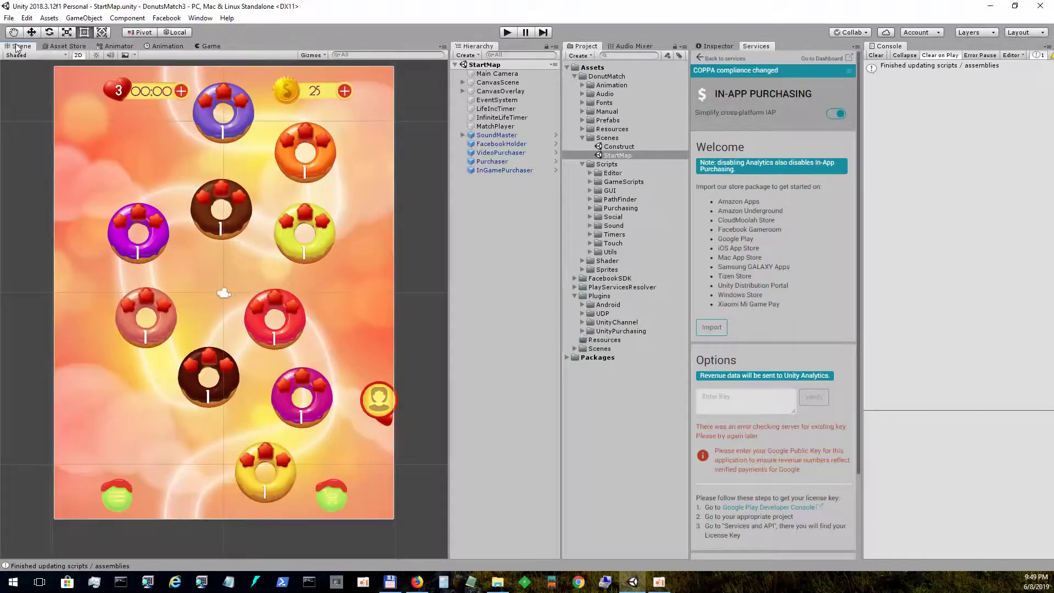
{"action": "left_click", "coordinate": [583, 137]}
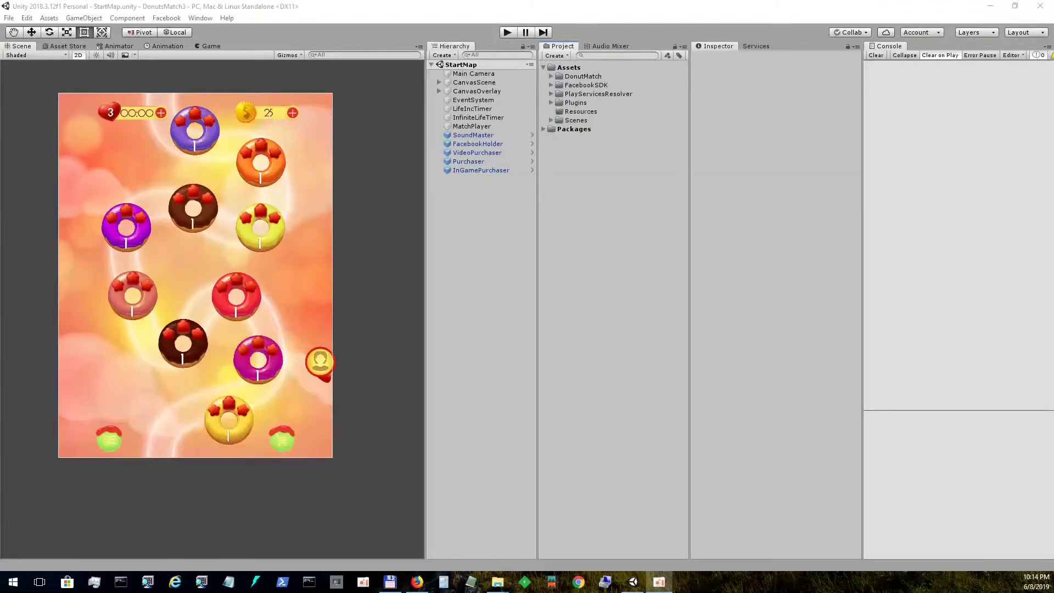
- Add StartMap (index 0) and Construct (index 1) to Build Settings' Scenes In Build
{"action": "left_click", "coordinate": [10, 18]}
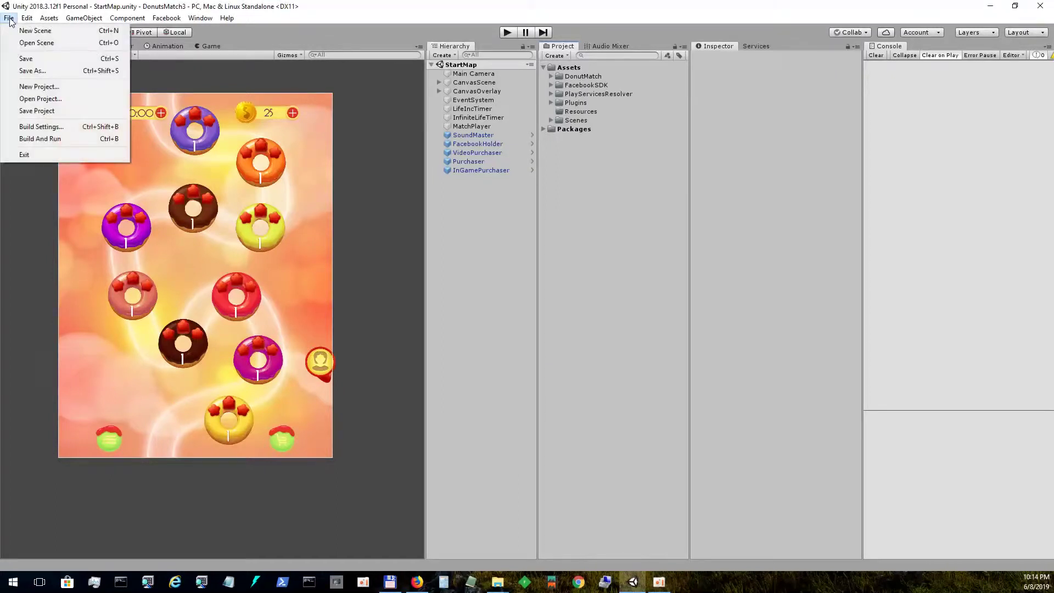
{"action": "left_click", "coordinate": [51, 124]}
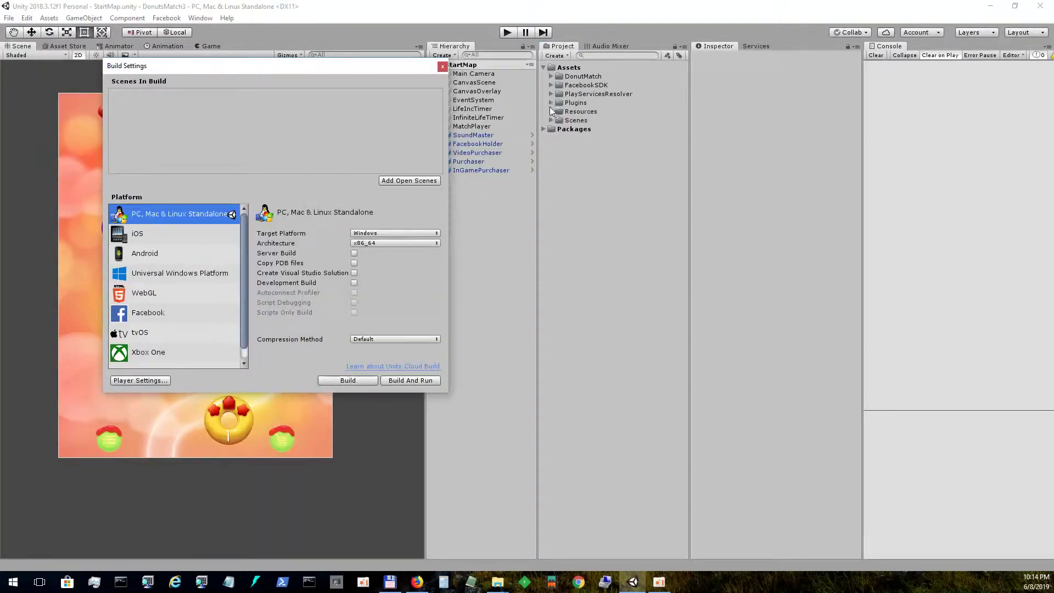
{"action": "double_click", "coordinate": [547, 76]}
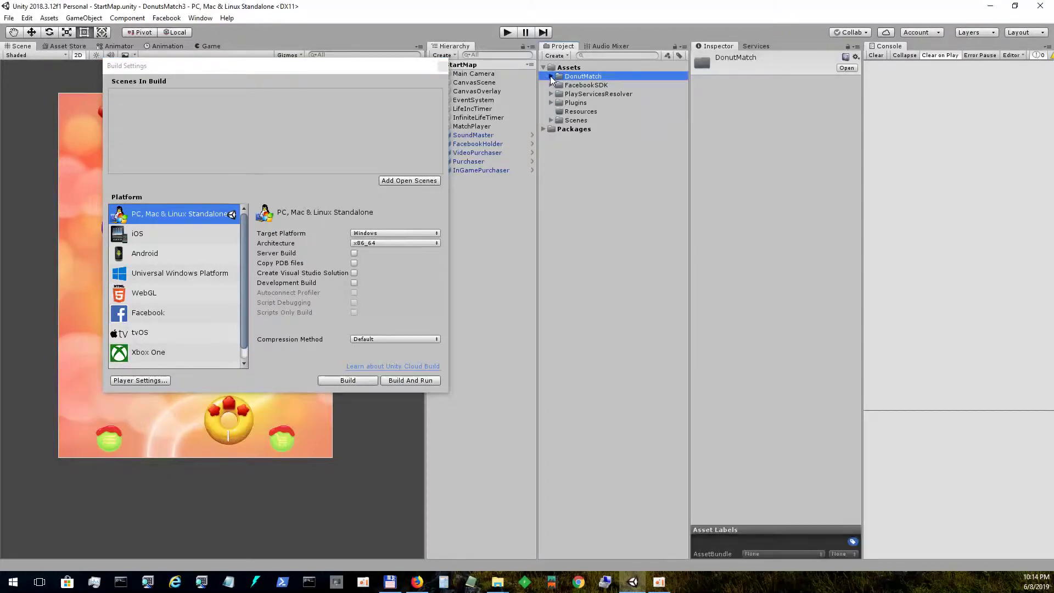
{"action": "left_click", "coordinate": [558, 137]}
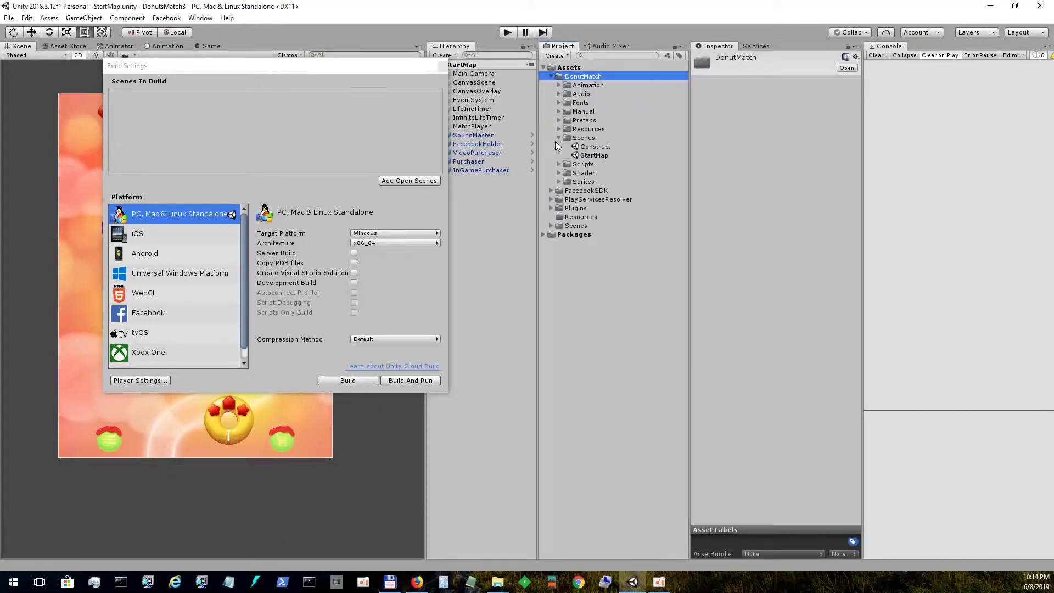
{"action": "left_click_drag", "start_coordinate": [592, 155], "coordinate": [284, 98]}
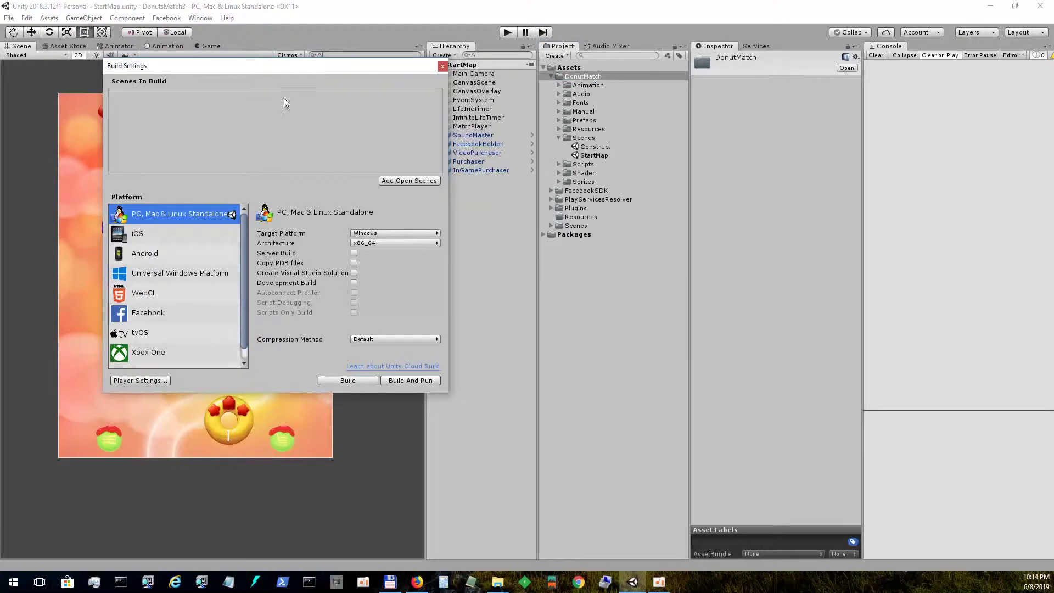
{"action": "left_click_drag", "start_coordinate": [591, 149], "coordinate": [330, 117]}
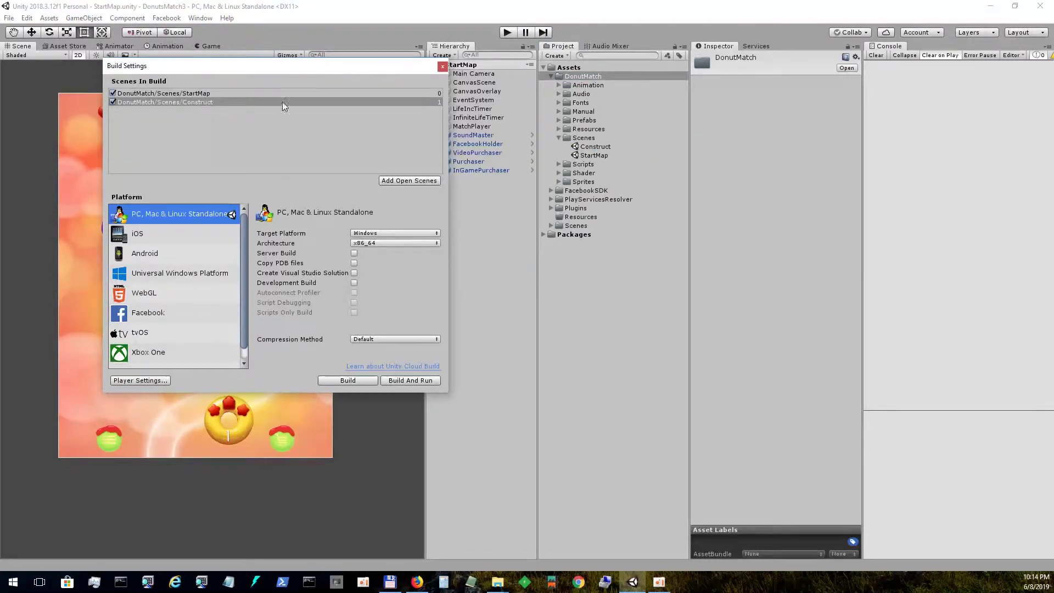
{"action": "left_click", "coordinate": [443, 67]}
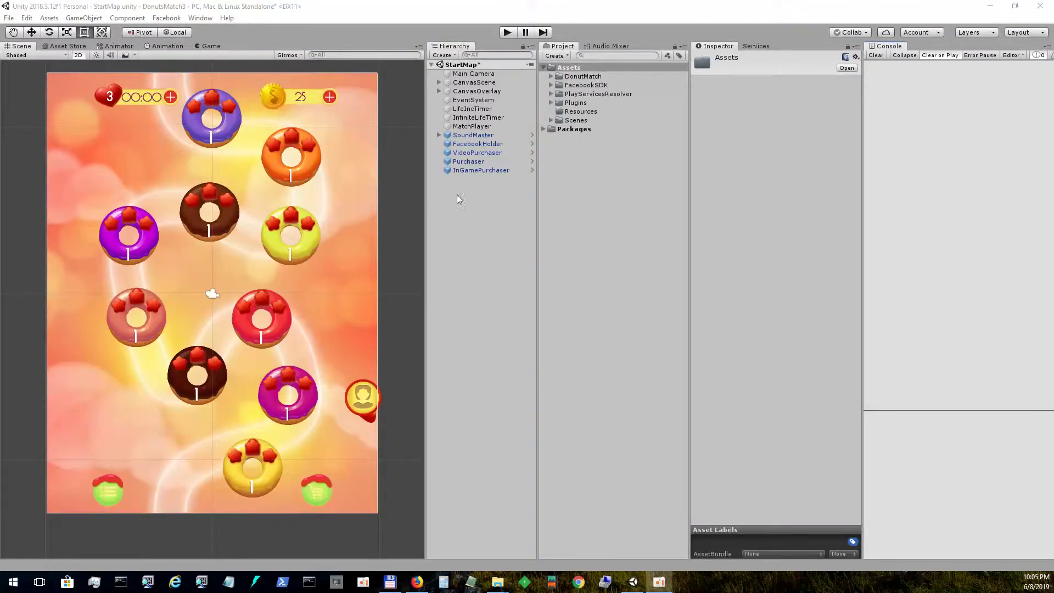
- Review InGamePurchaser's game products: the two Color Bomb entries and the Hammer
{"action": "left_click", "coordinate": [493, 169]}
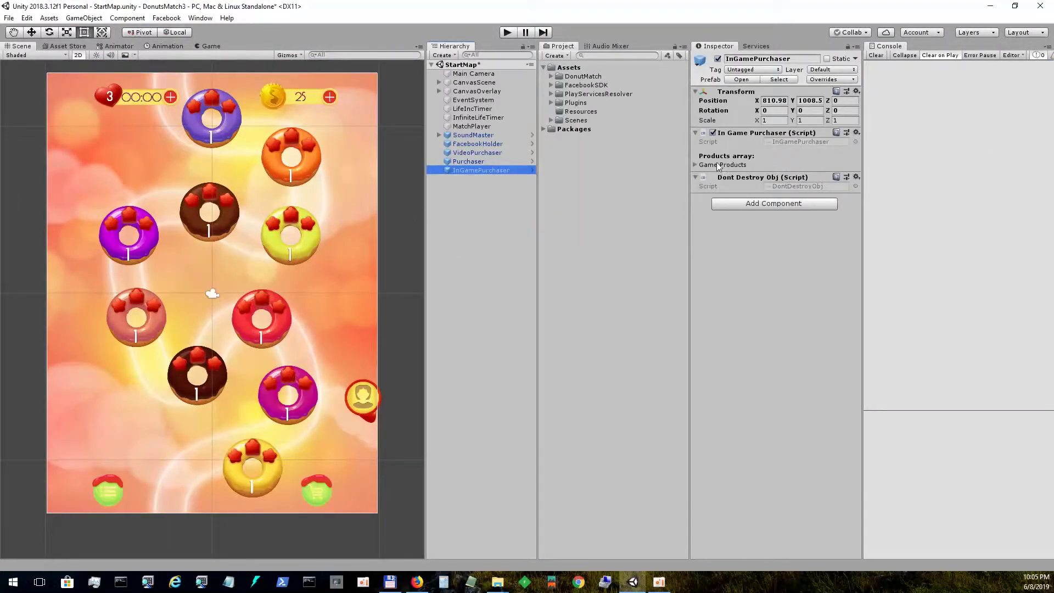
{"action": "left_click", "coordinate": [695, 165]}
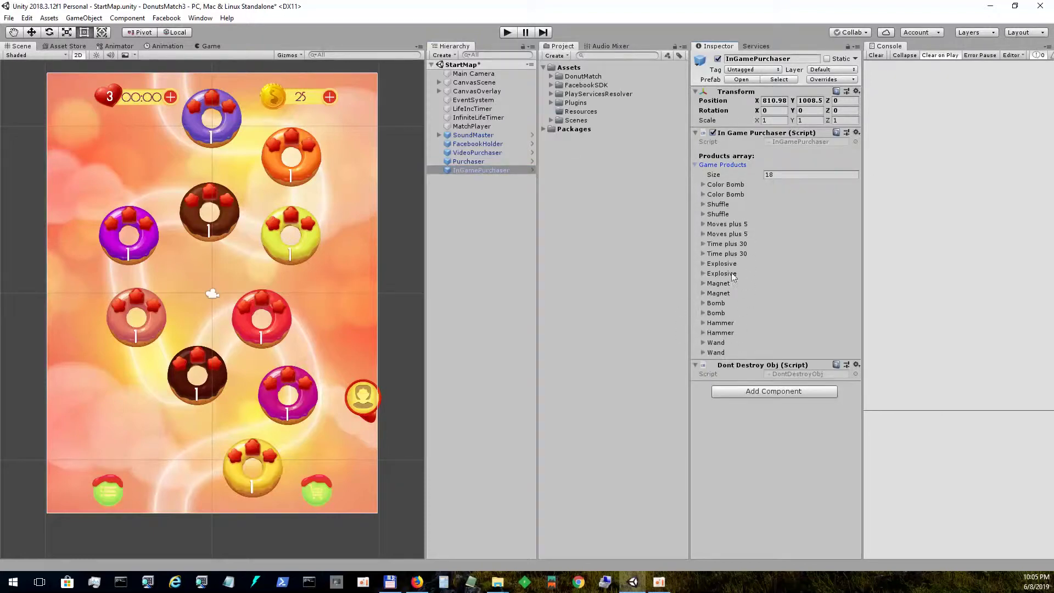
{"action": "left_click", "coordinate": [702, 185]}
{"action": "left_click", "coordinate": [703, 185]}
{"action": "left_click", "coordinate": [702, 195]}
{"action": "left_click", "coordinate": [702, 195]}
{"action": "left_click", "coordinate": [703, 324]}
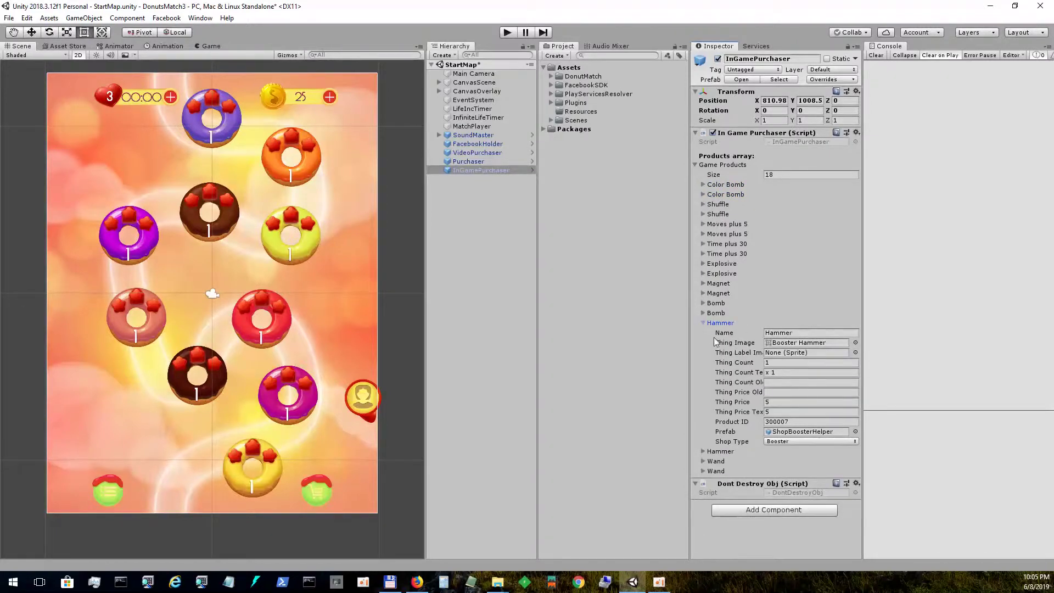
{"action": "left_click", "coordinate": [703, 323]}
- Review the Purchaser's consumable packs, checking the full life pack and life pack details
{"action": "left_click", "coordinate": [477, 161]}
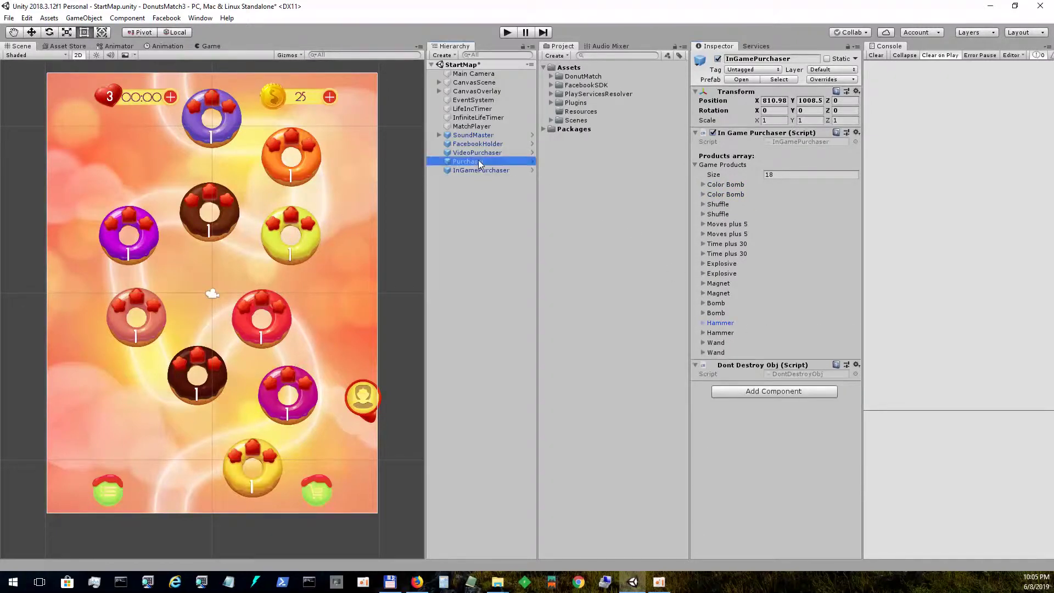
{"action": "left_click", "coordinate": [696, 165]}
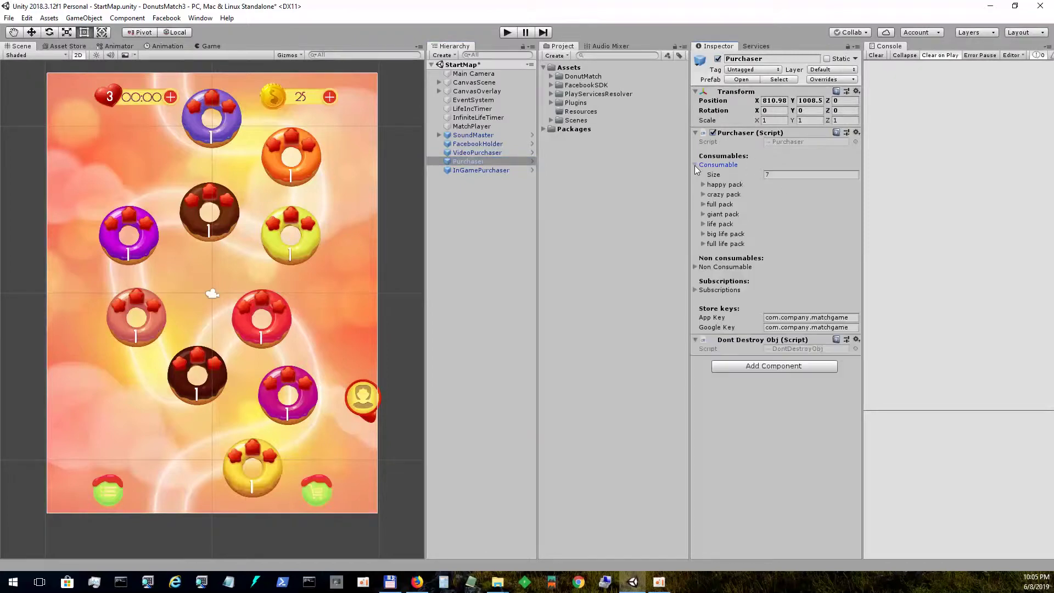
{"action": "left_click", "coordinate": [702, 244]}
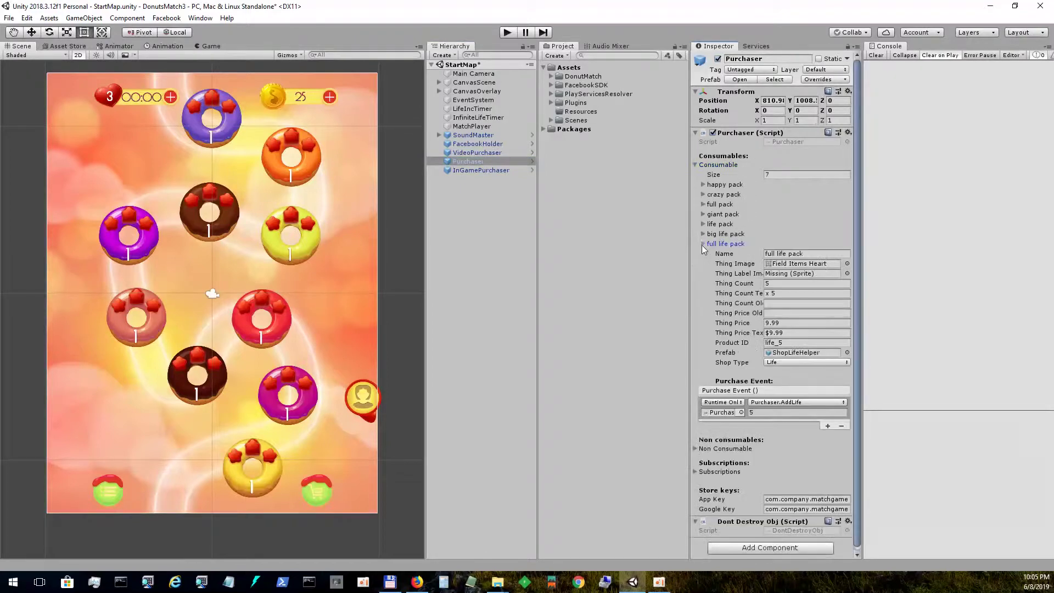
{"action": "left_click", "coordinate": [701, 245]}
{"action": "left_click", "coordinate": [703, 224]}
{"action": "left_click", "coordinate": [703, 224]}
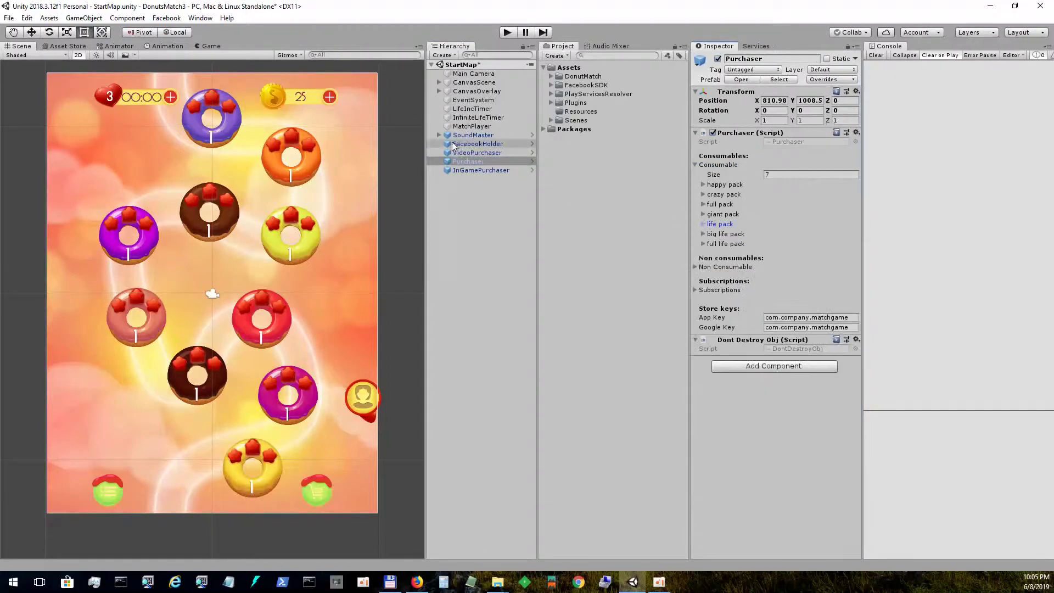
- Inspect VideoPurchaser's happy pack product and locate its heart image in the assets
{"action": "left_click", "coordinate": [470, 152]}
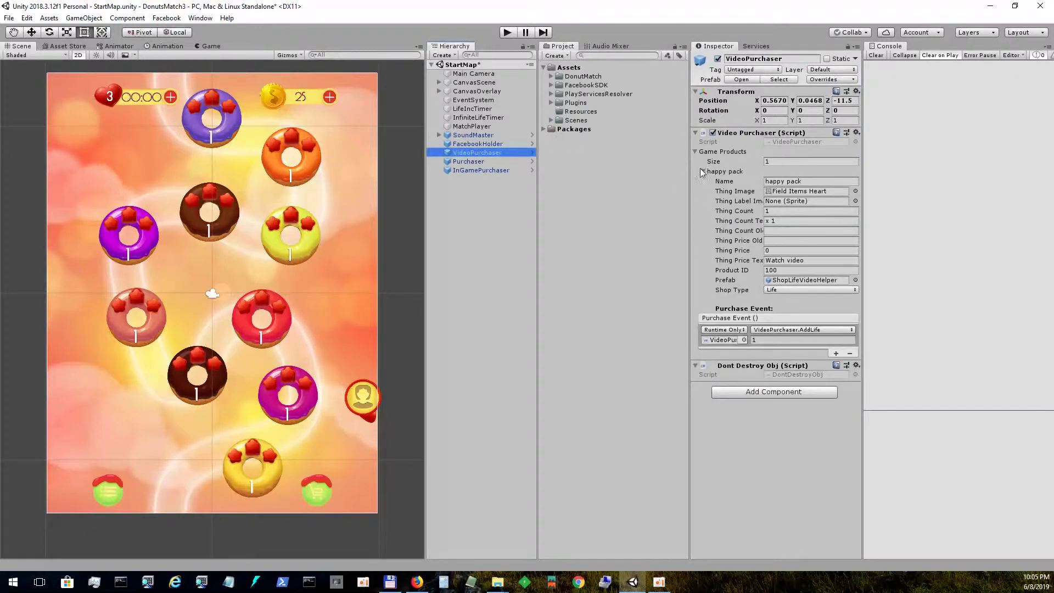
{"action": "left_click", "coordinate": [791, 191]}
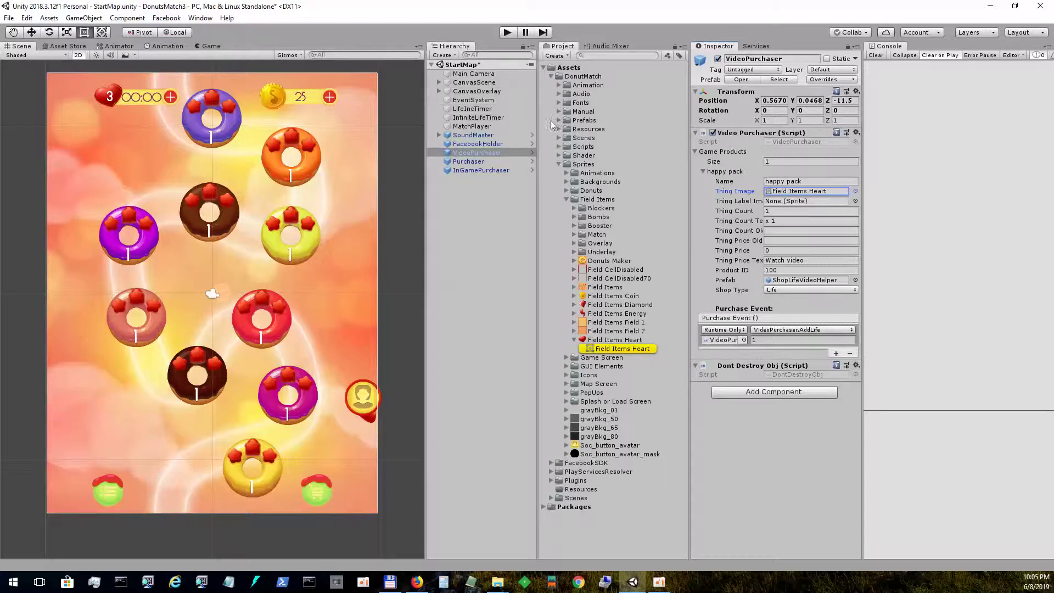
{"action": "left_click", "coordinate": [560, 165]}
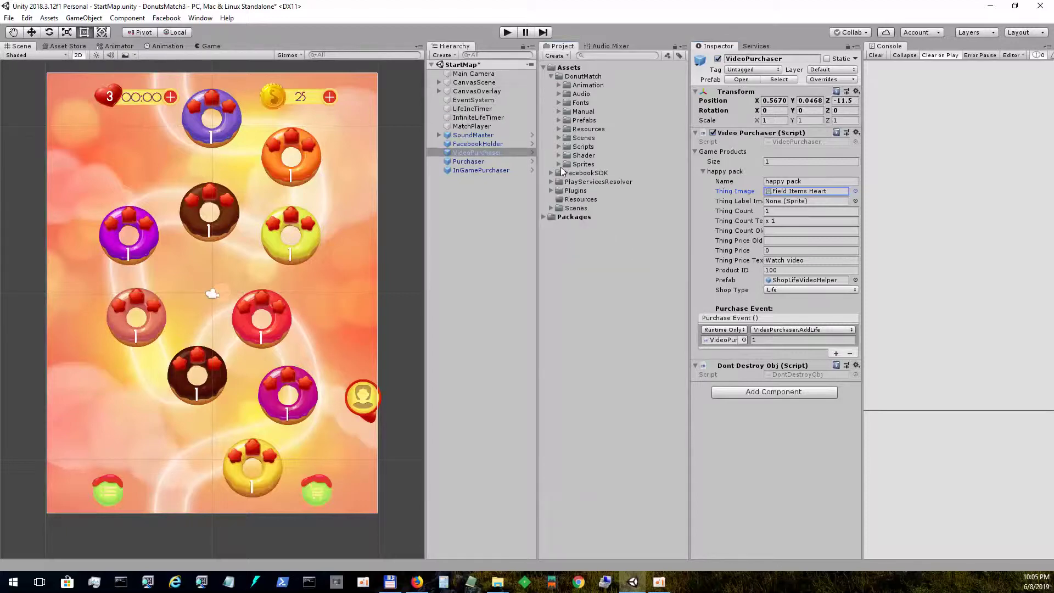
{"action": "left_click", "coordinate": [702, 172]}
{"action": "left_click", "coordinate": [702, 171]}
{"action": "left_click", "coordinate": [702, 171]}
{"action": "left_click", "coordinate": [702, 171]}
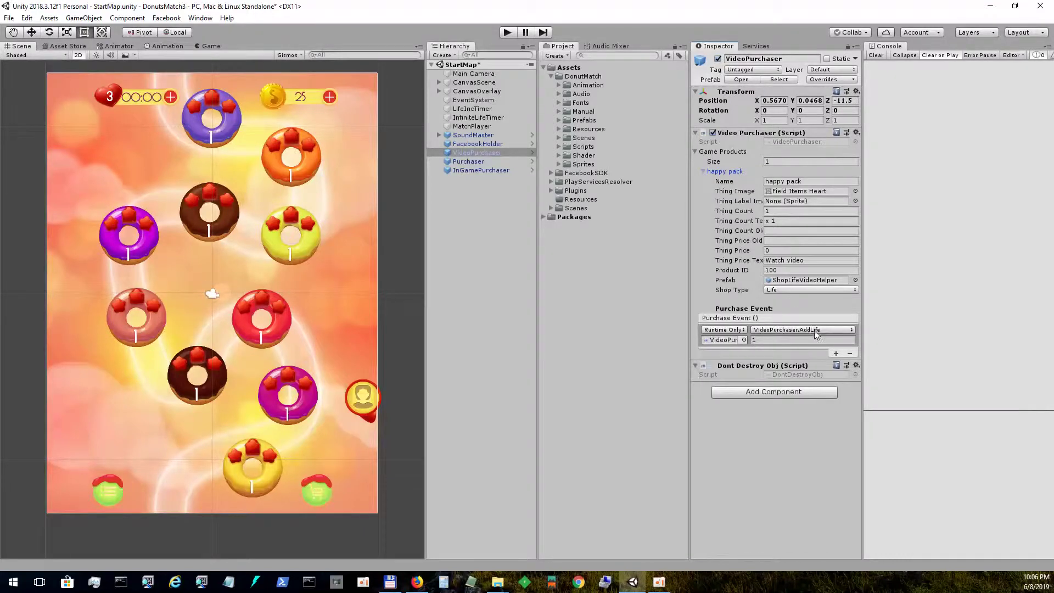
{"action": "left_click", "coordinate": [705, 172]}
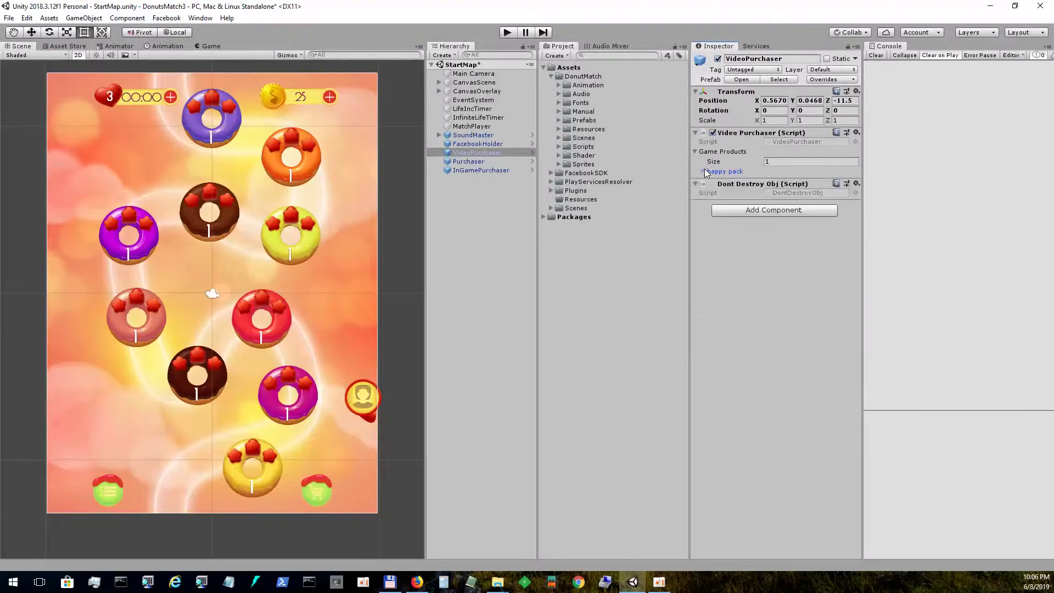
- Look through FacebookHolder, SoundMaster and its audio sources, MatchPlayer, InfiniteLifeTimer and LifeIncTimer
{"action": "left_click", "coordinate": [508, 145]}
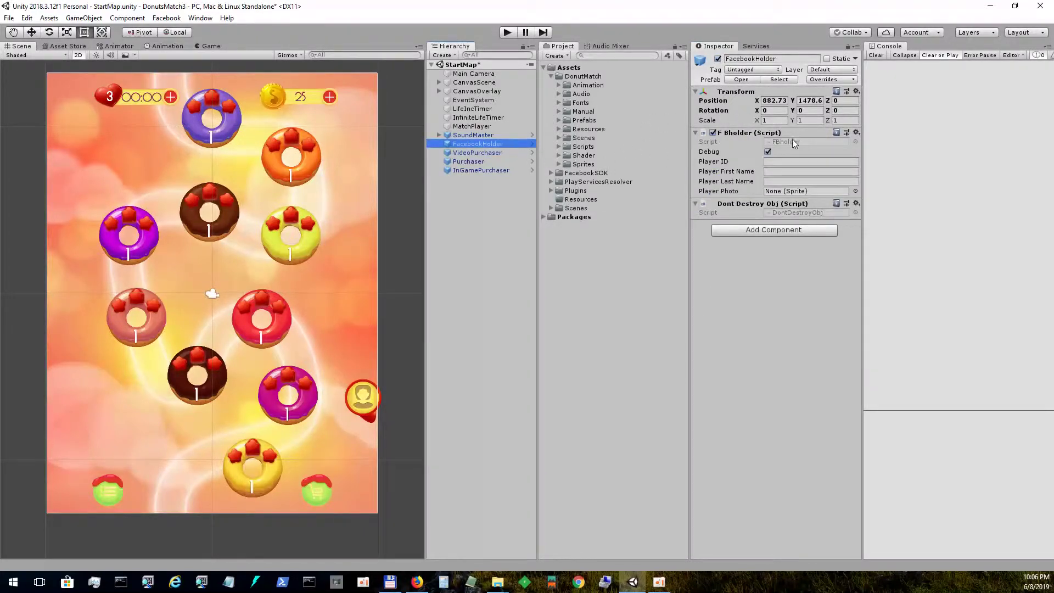
{"action": "left_click", "coordinate": [492, 135]}
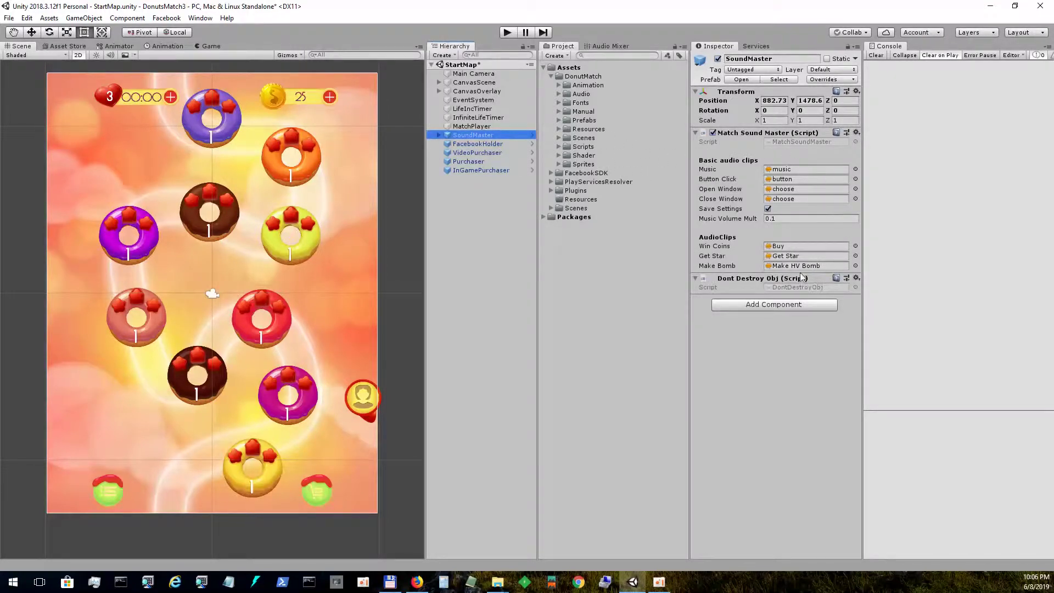
{"action": "left_click", "coordinate": [438, 135]}
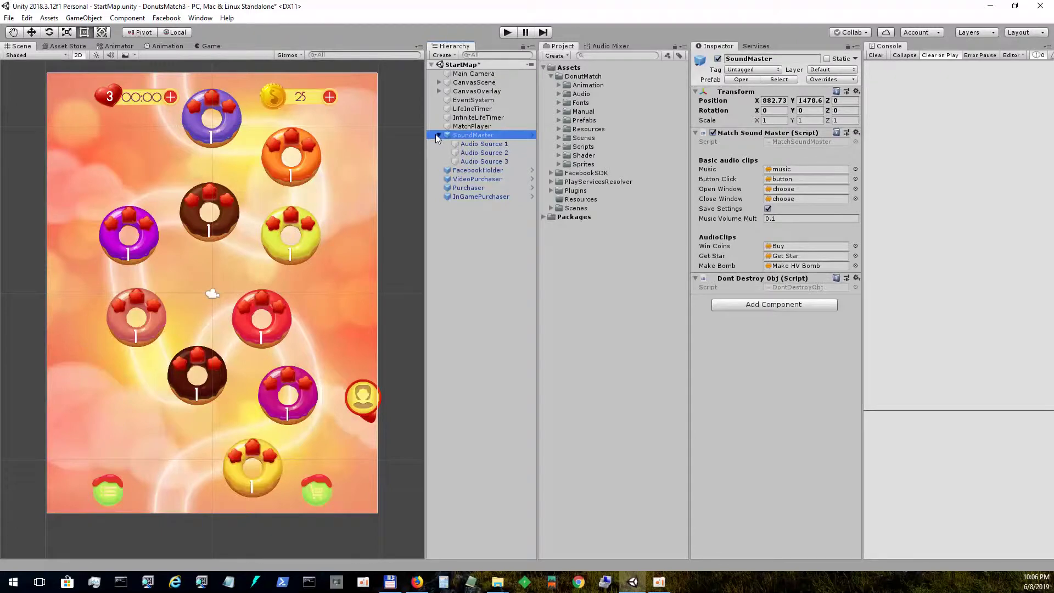
{"action": "left_click", "coordinate": [437, 135]}
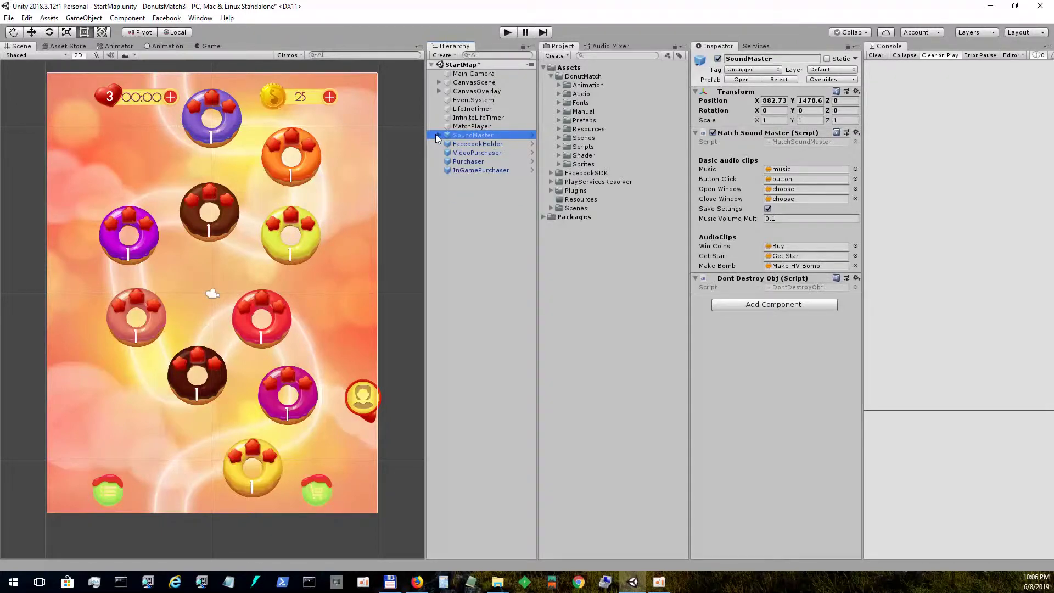
{"action": "left_click", "coordinate": [460, 127]}
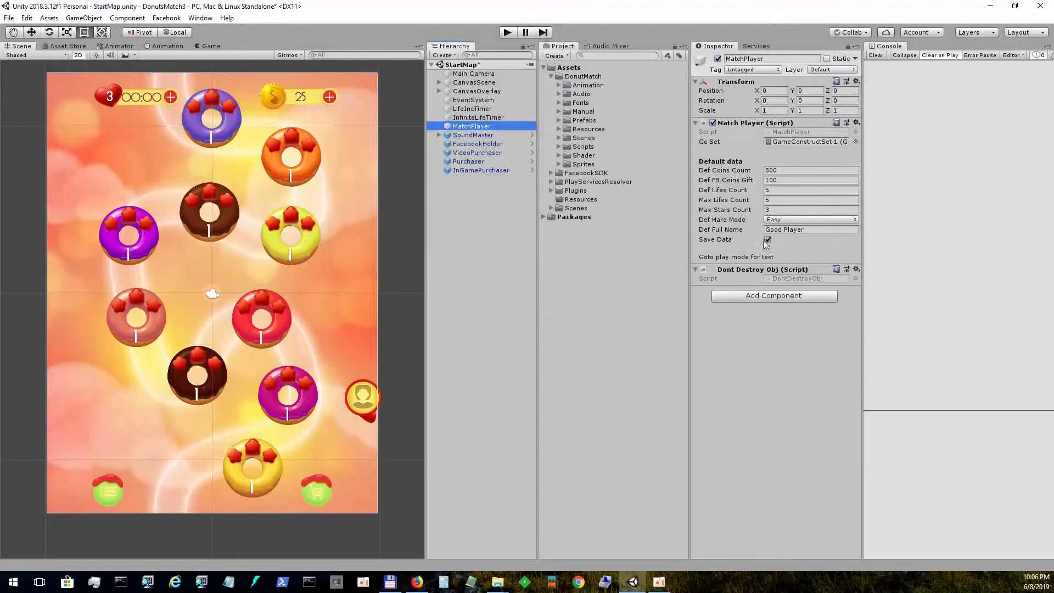
{"action": "left_click", "coordinate": [477, 118]}
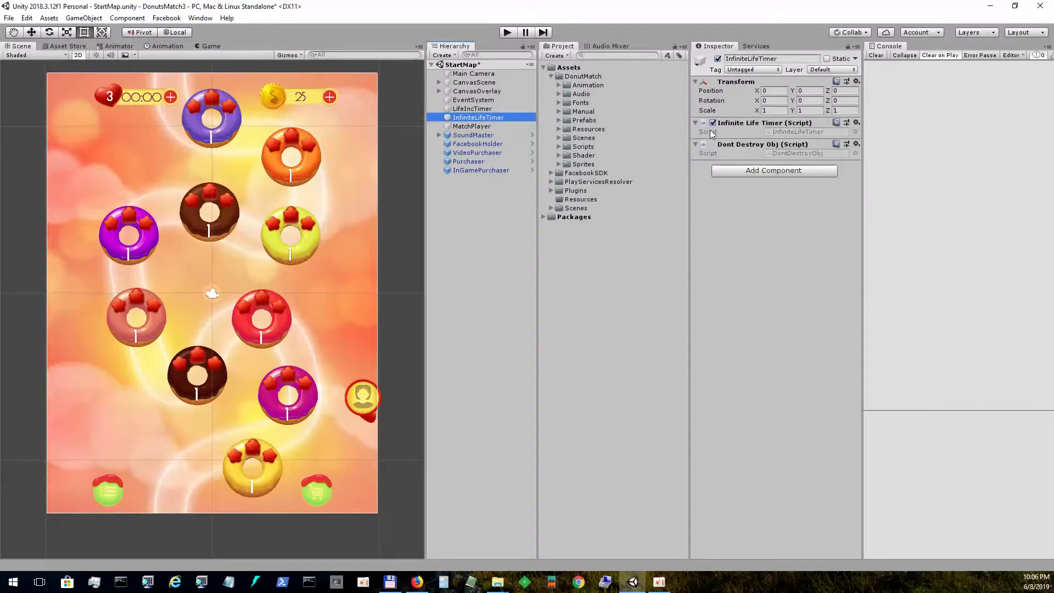
{"action": "left_click", "coordinate": [483, 109]}
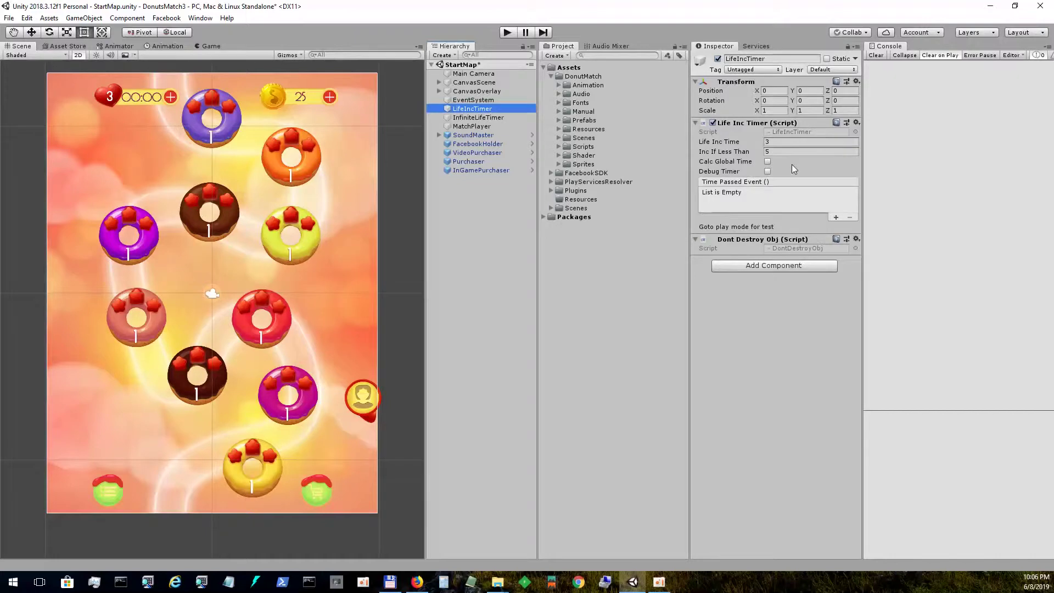
- Expand CanvasOverlay > LoadGroup > GuiMask down to its Slider child
{"action": "left_click", "coordinate": [476, 91]}
{"action": "left_click", "coordinate": [439, 91]}
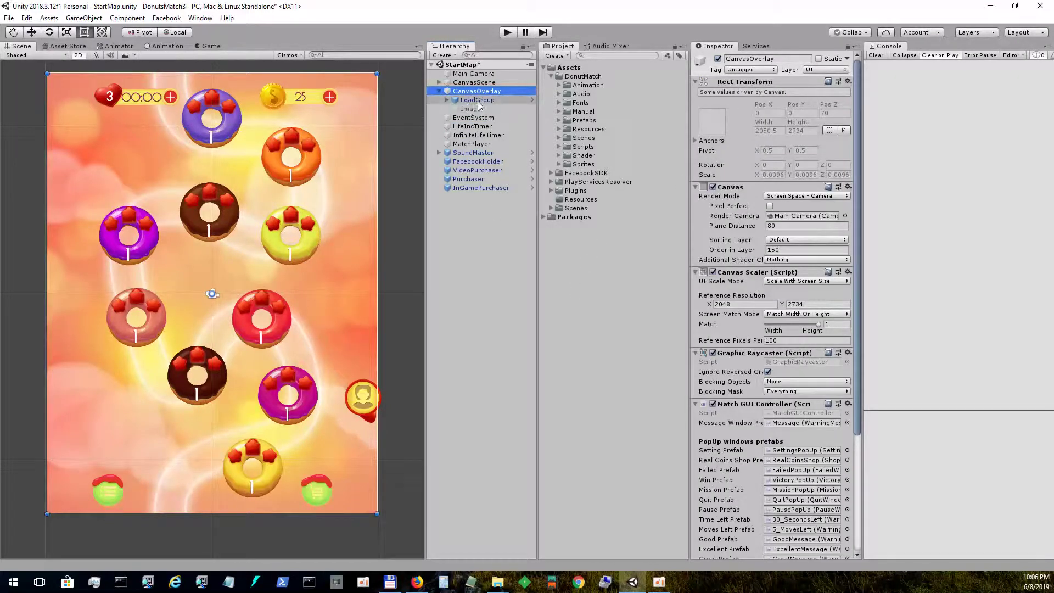
{"action": "left_click", "coordinate": [461, 102]}
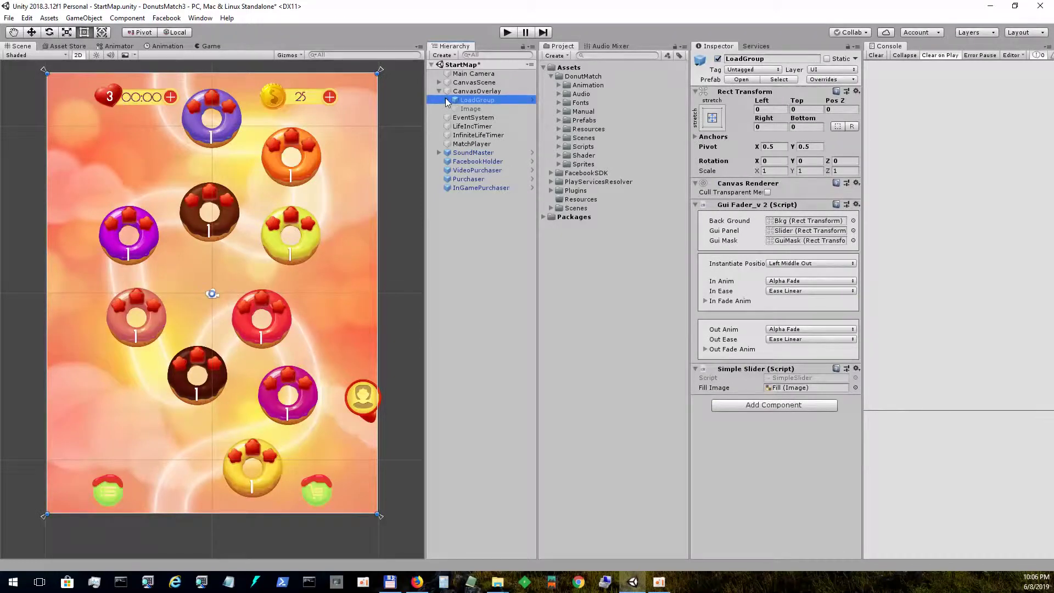
{"action": "left_click", "coordinate": [447, 100]}
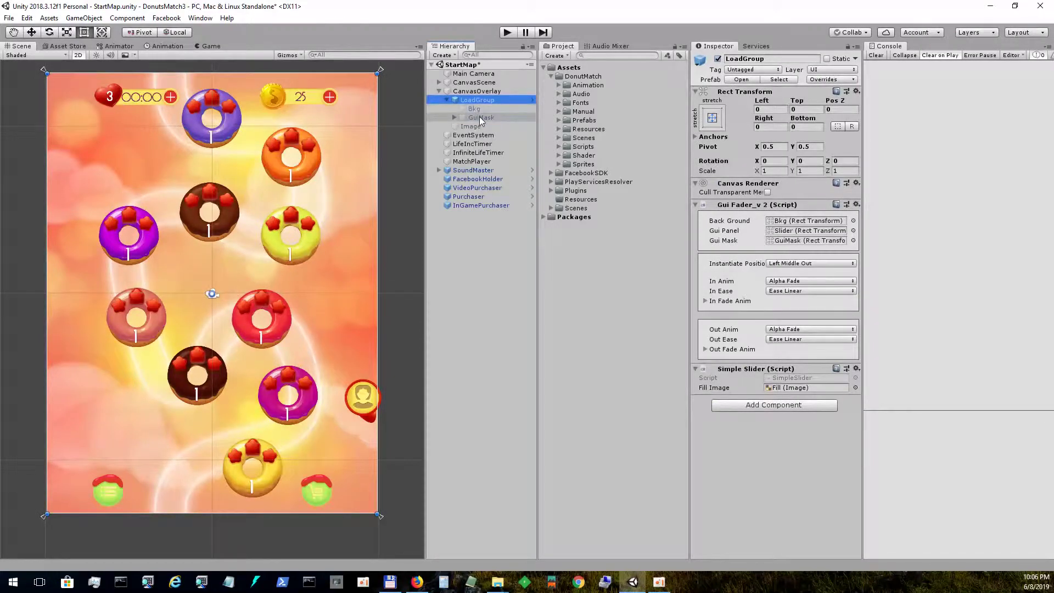
{"action": "left_click", "coordinate": [480, 117]}
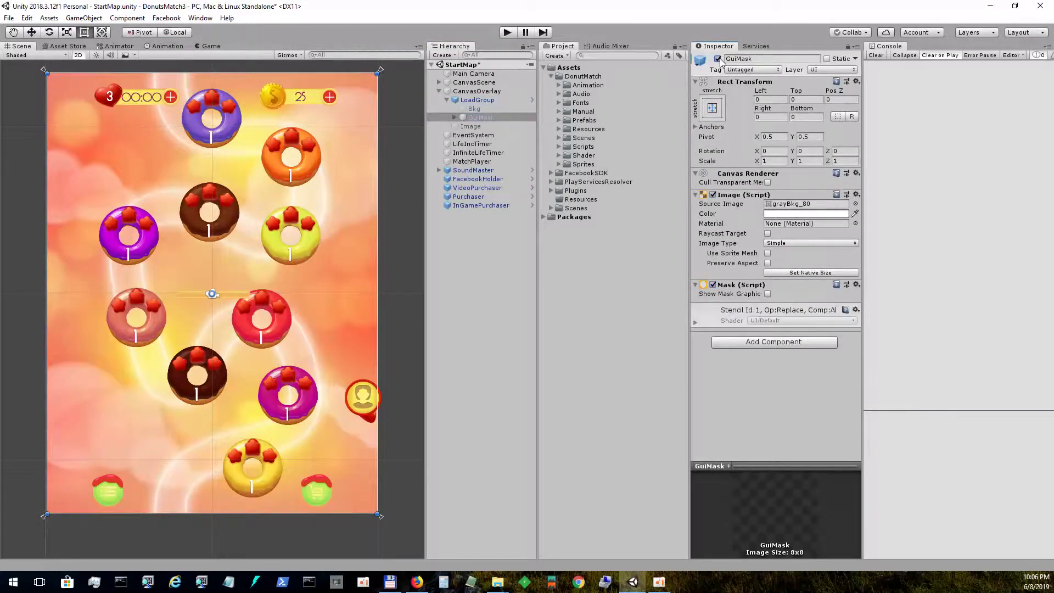
{"action": "left_click", "coordinate": [453, 117]}
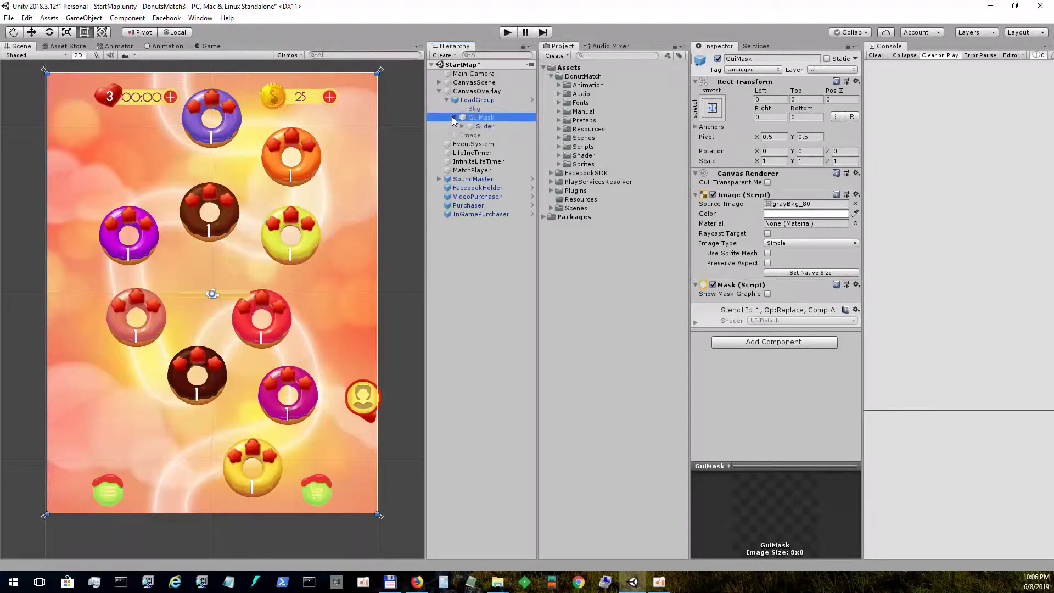
- Inspect the Slider's Fill image and adjust its Fill Amount
{"action": "left_click", "coordinate": [464, 125]}
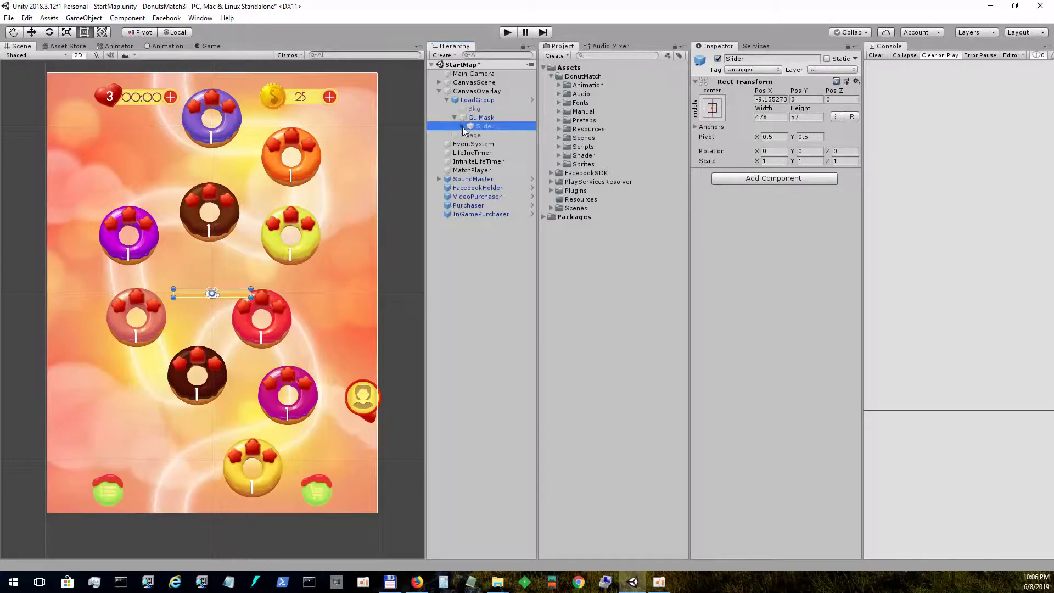
{"action": "left_click", "coordinate": [462, 126]}
{"action": "left_click", "coordinate": [488, 144]}
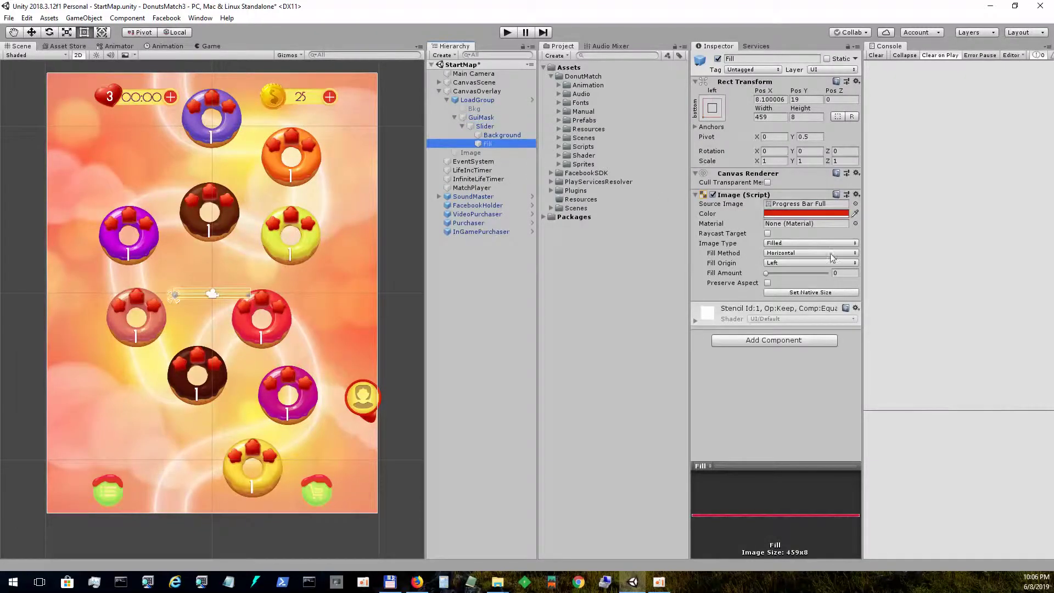
{"action": "mouse_move", "coordinate": [766, 273]}
{"action": "left_mouse_down"}
{"action": "mouse_move", "coordinate": [796, 279]}
{"action": "mouse_move", "coordinate": [755, 277]}
{"action": "left_mouse_up"}
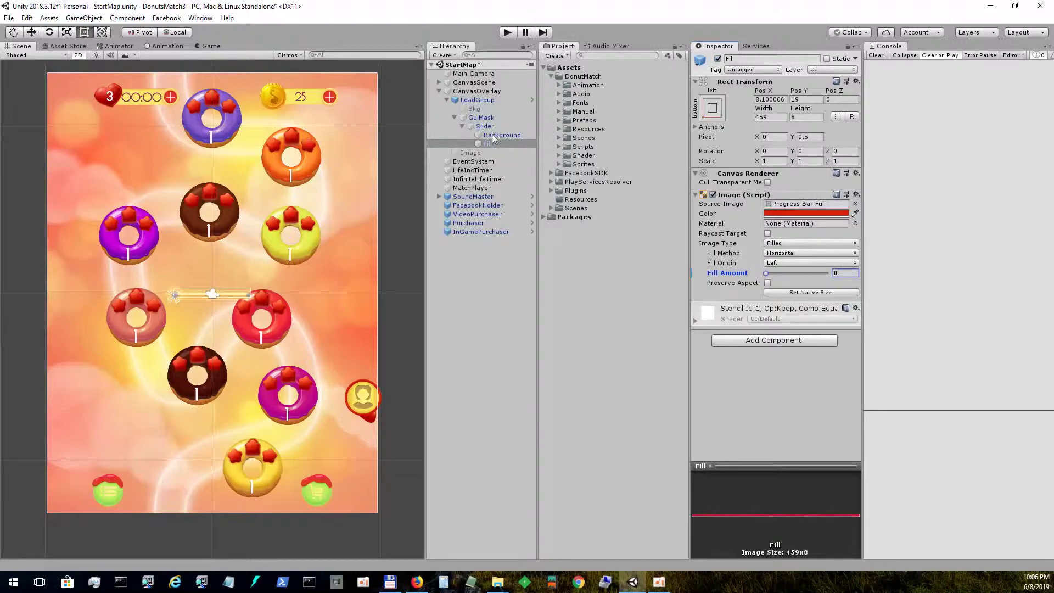
- Deactivate GuiMask, collapse the LoadGroup branch and select CanvasOverlay
{"action": "left_click", "coordinate": [480, 117]}
{"action": "left_click", "coordinate": [718, 59]}
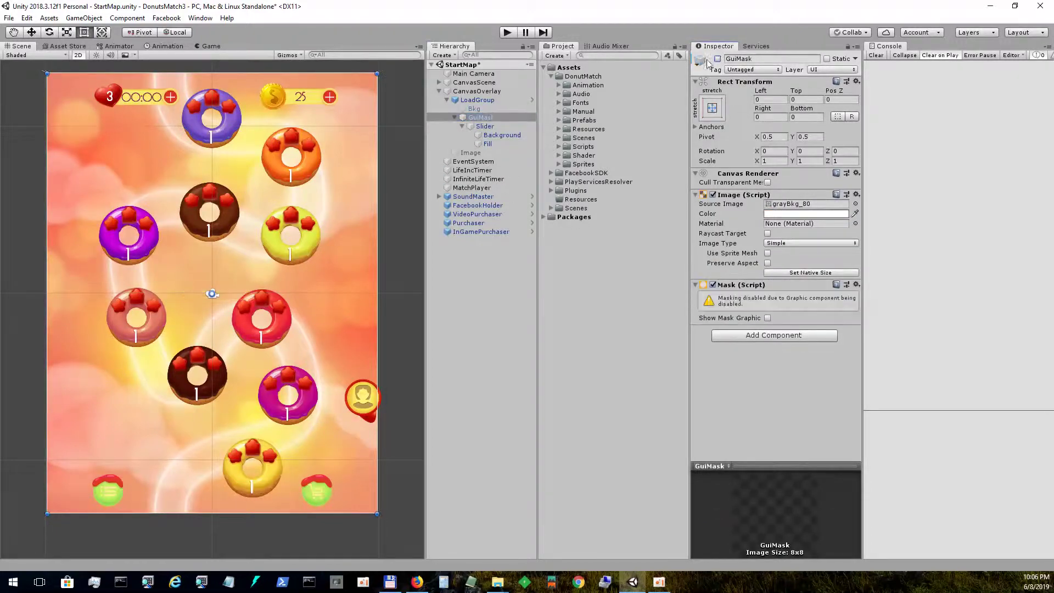
{"action": "left_click", "coordinate": [454, 118]}
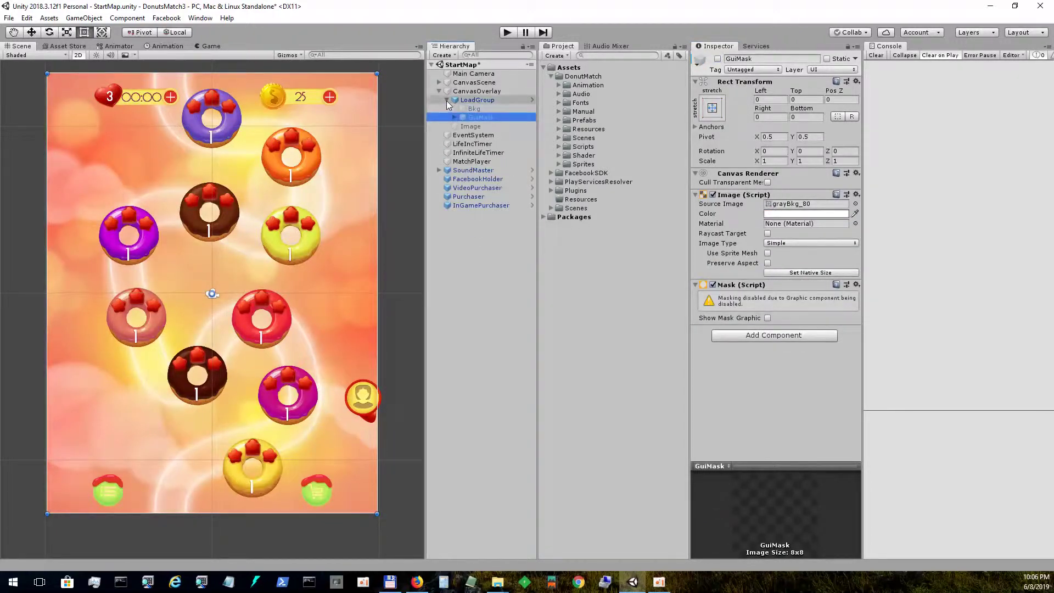
{"action": "left_click", "coordinate": [447, 100]}
{"action": "left_click", "coordinate": [476, 91]}
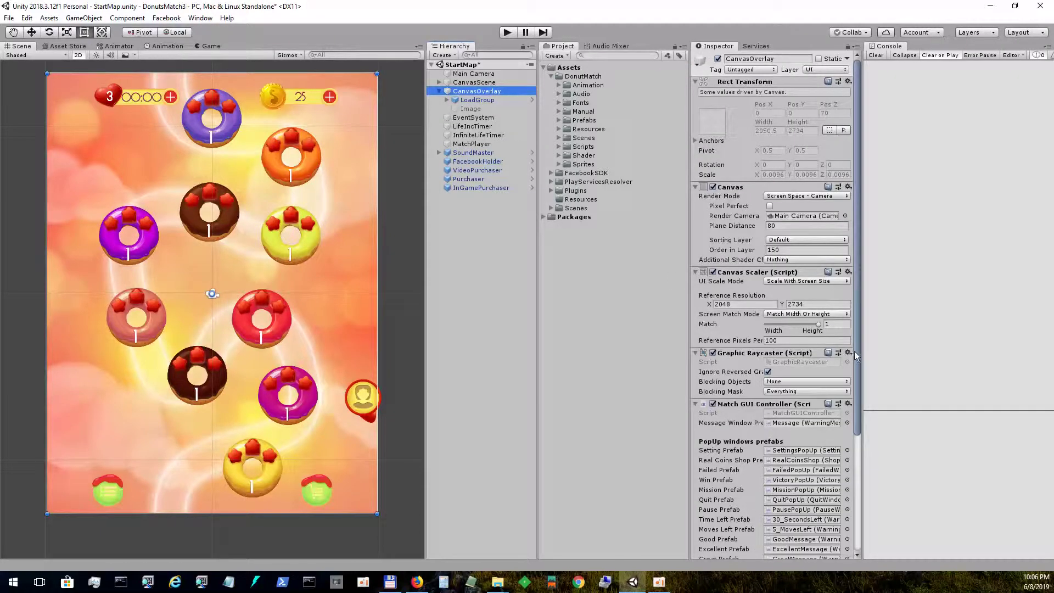
- Ping the RealLifeShop, AutoVictory and ExcellentMessage popup prefabs, then collapse the GUI prefab folders
{"action": "left_click_drag", "start_coordinate": [856, 356], "coordinate": [884, 509]}
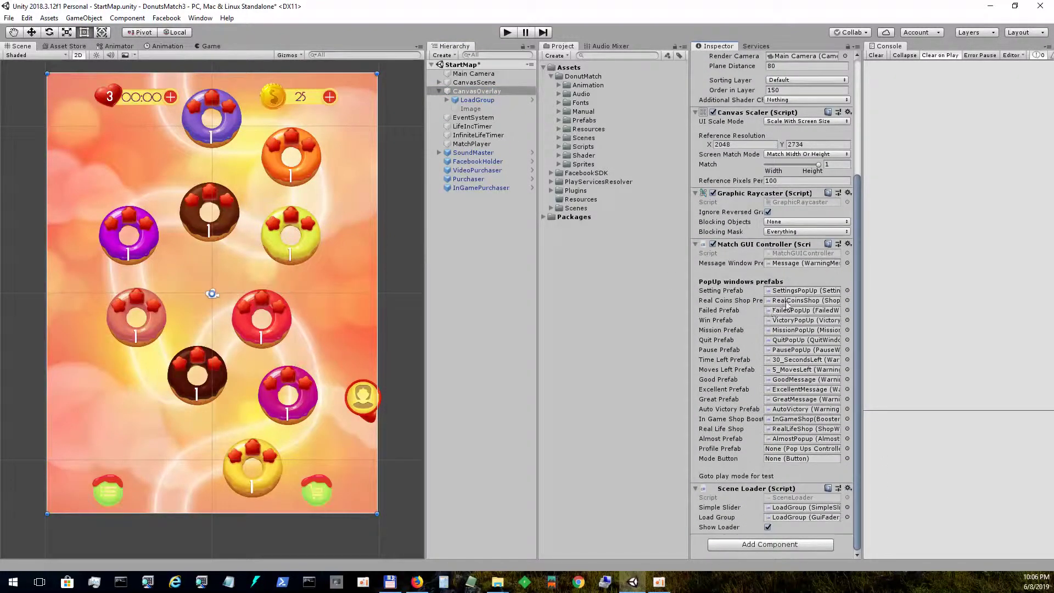
{"action": "left_click", "coordinate": [818, 429]}
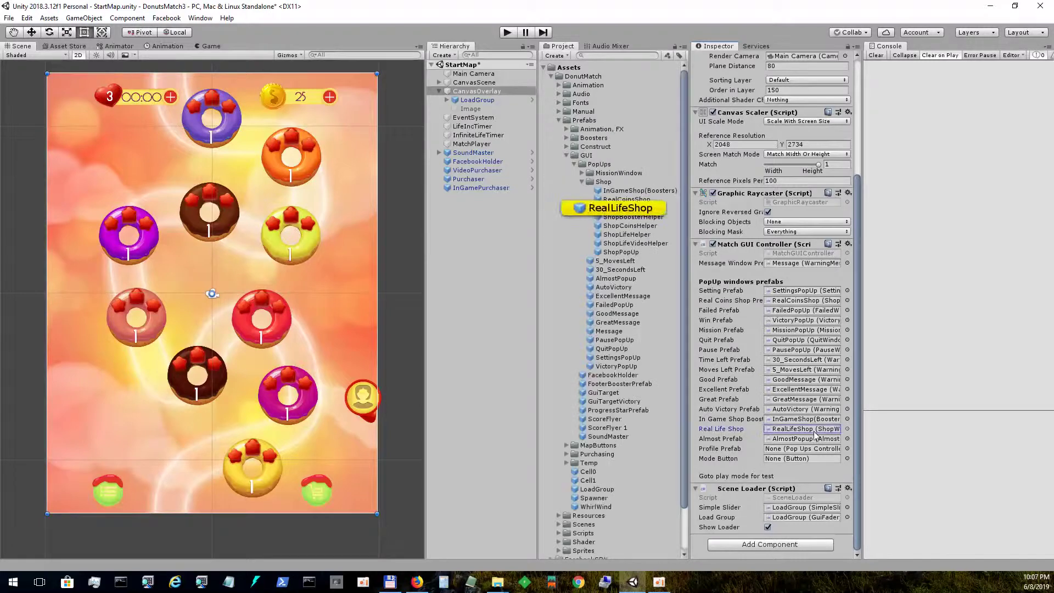
{"action": "left_click", "coordinate": [806, 409]}
{"action": "left_click", "coordinate": [807, 390]}
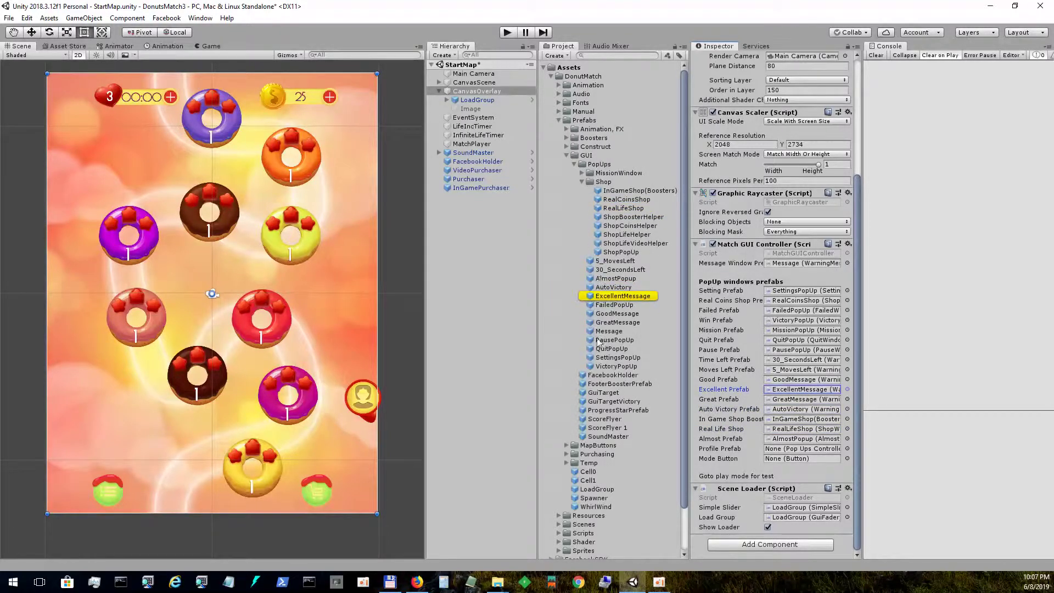
{"action": "left_click", "coordinate": [577, 183]}
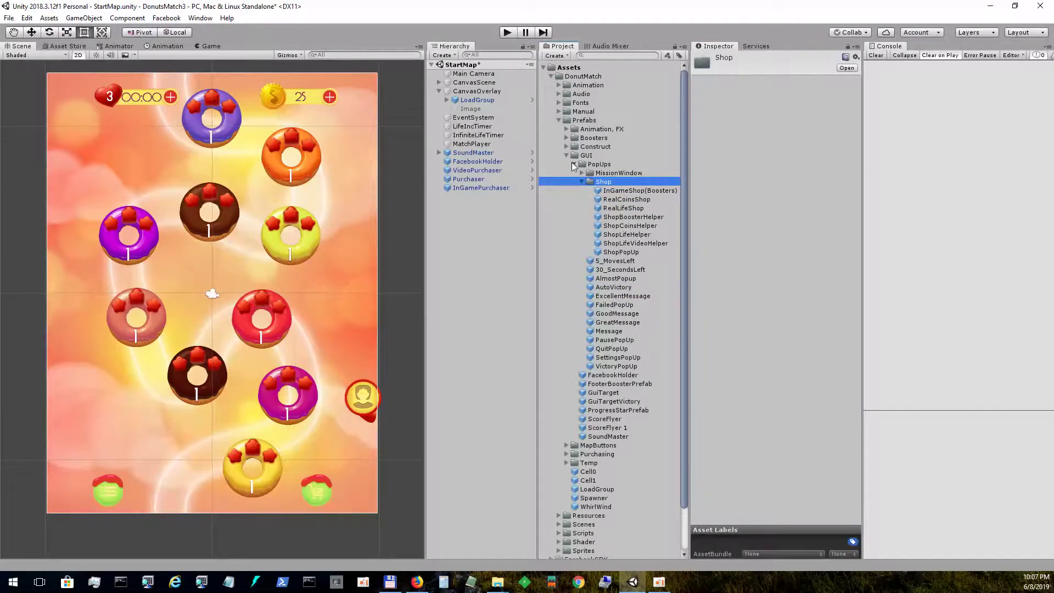
{"action": "left_click", "coordinate": [572, 162]}
{"action": "left_click", "coordinate": [567, 157]}
- Fold CanvasOverlay's Canvas components, ping LoadGroup via Simple Slider, then select CanvasScene
{"action": "left_click", "coordinate": [477, 91]}
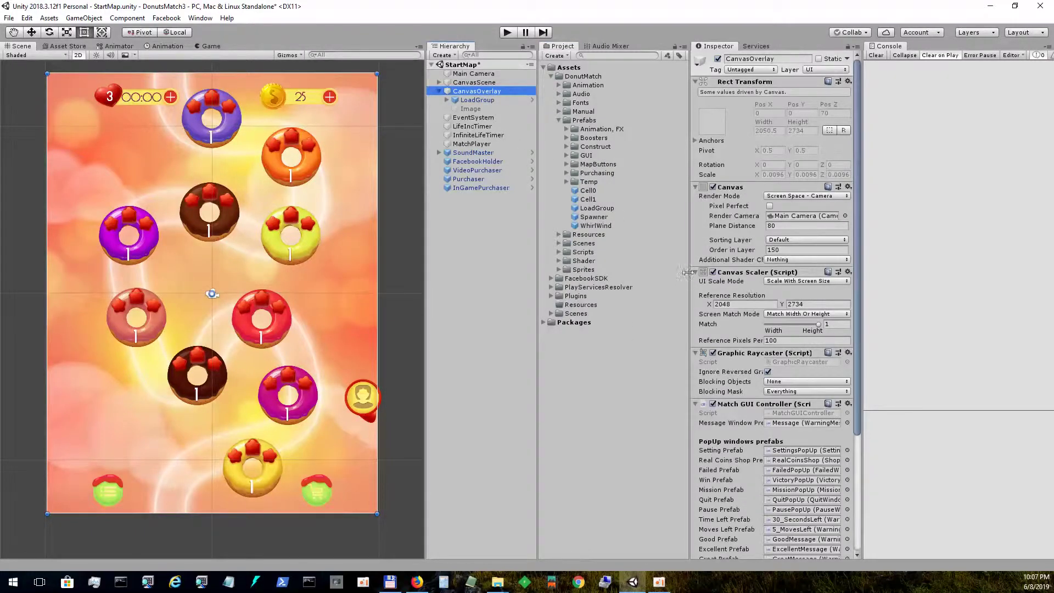
{"action": "left_click", "coordinate": [696, 276]}
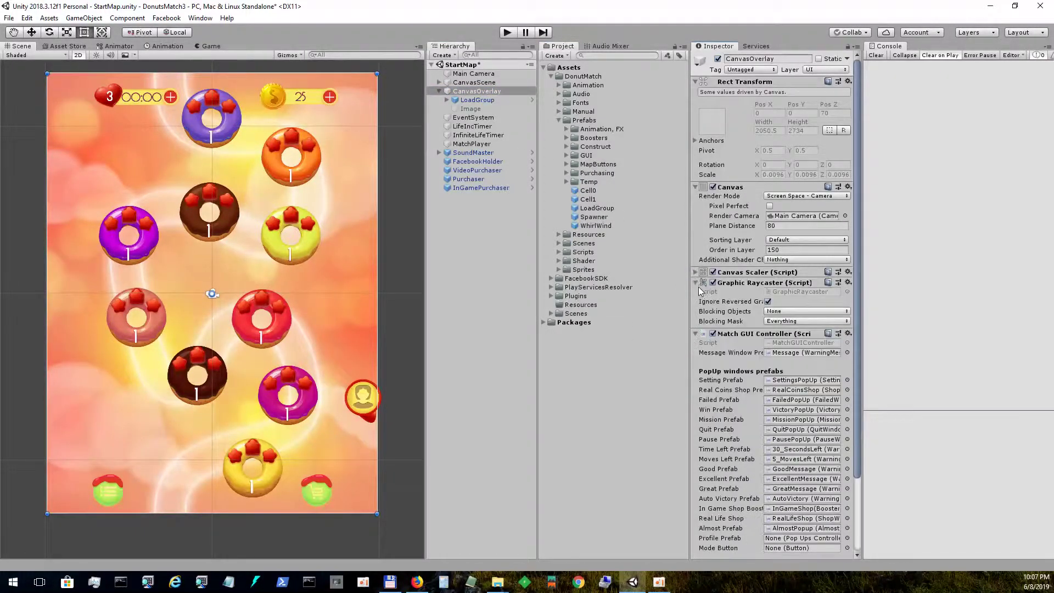
{"action": "left_click", "coordinate": [695, 272]}
{"action": "left_click", "coordinate": [695, 283]}
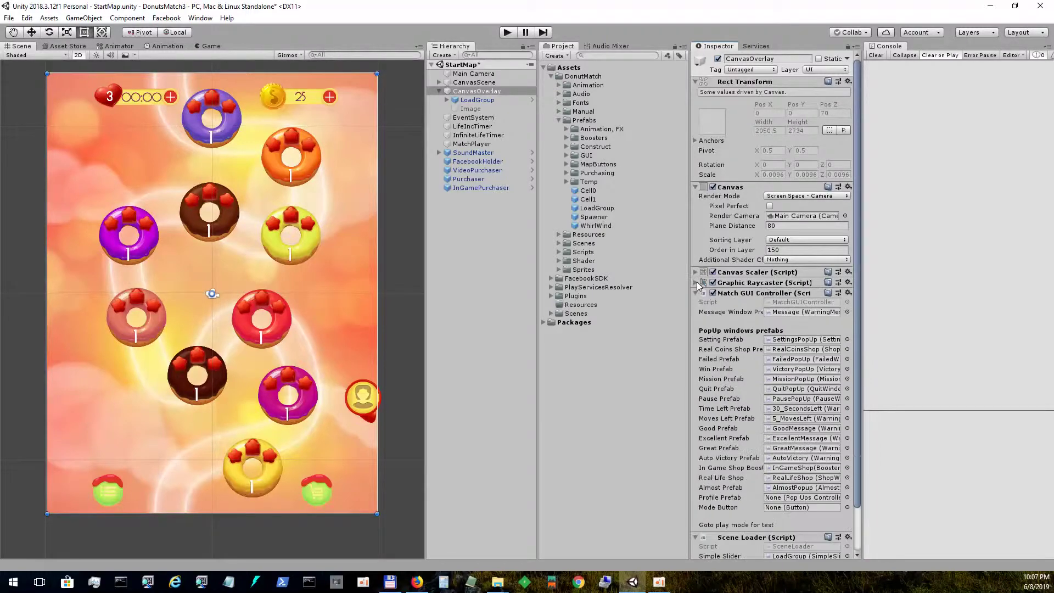
{"action": "left_click", "coordinate": [695, 188]}
{"action": "left_click", "coordinate": [695, 188]}
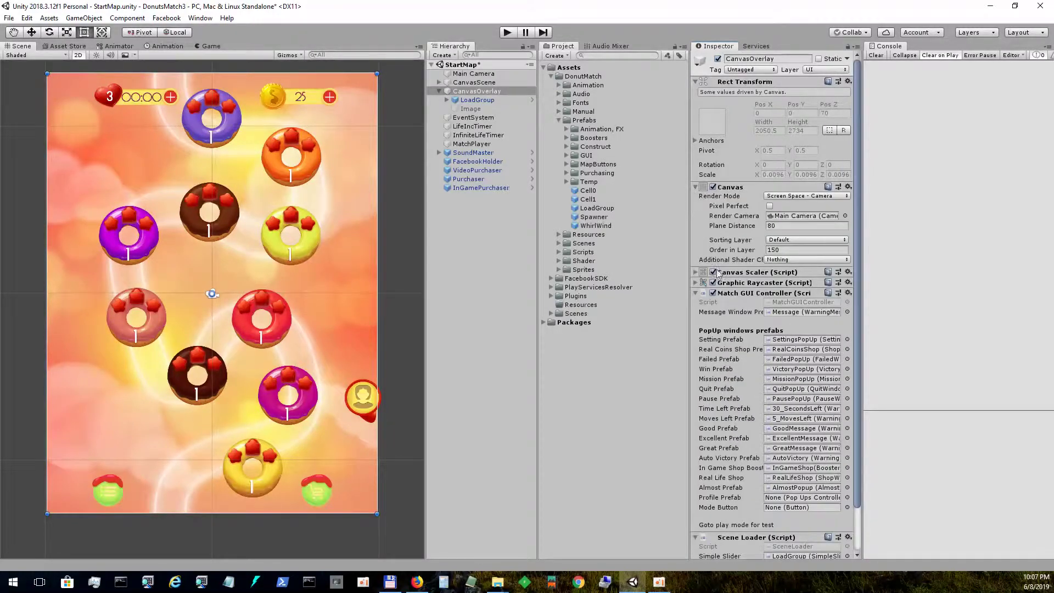
{"action": "left_click", "coordinate": [695, 188]}
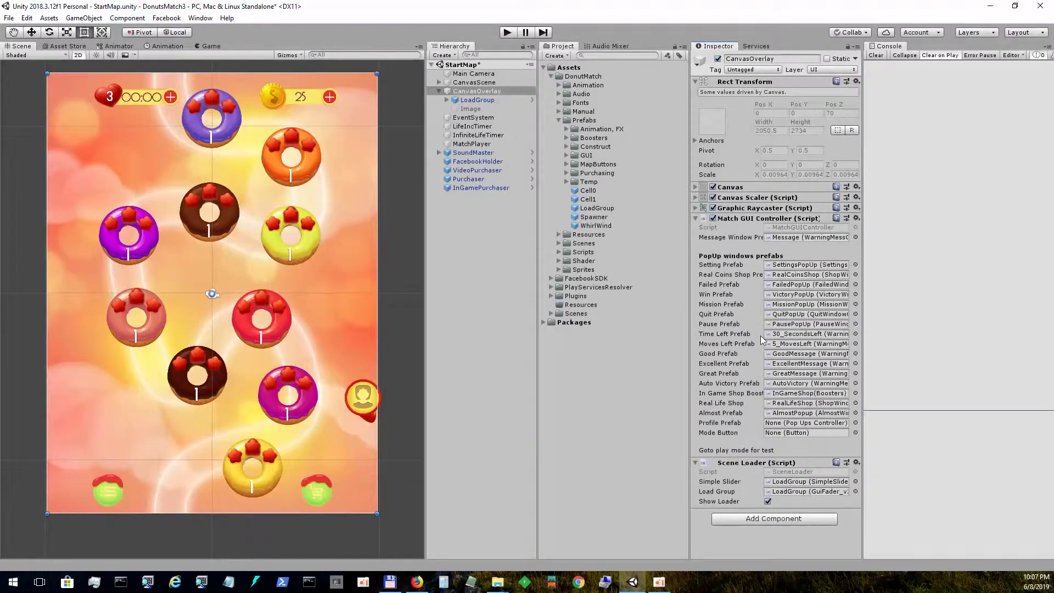
{"action": "left_click", "coordinate": [795, 481]}
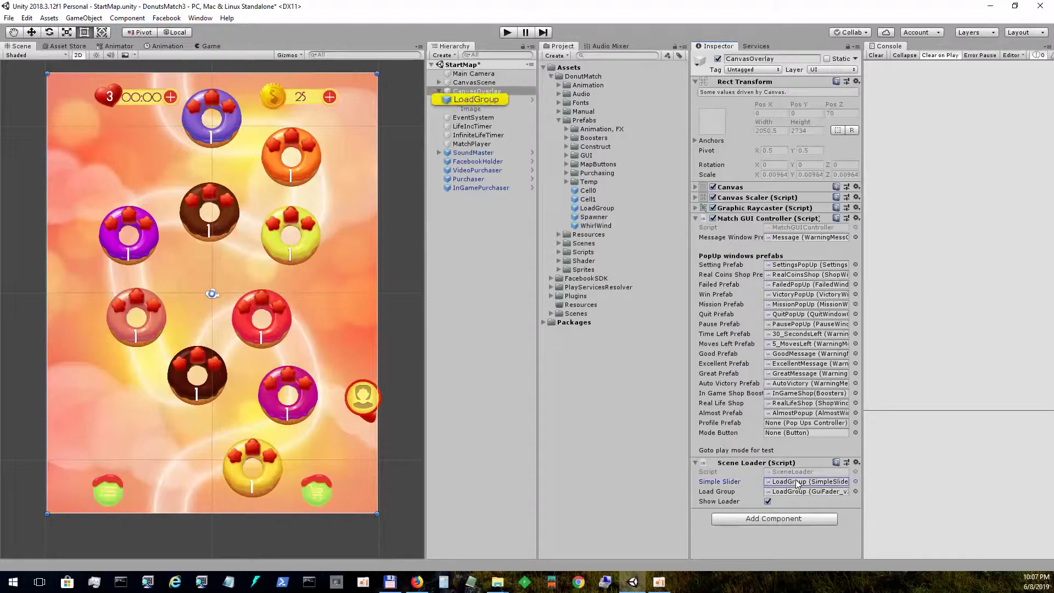
{"action": "left_click", "coordinate": [439, 91]}
{"action": "left_click", "coordinate": [454, 83]}
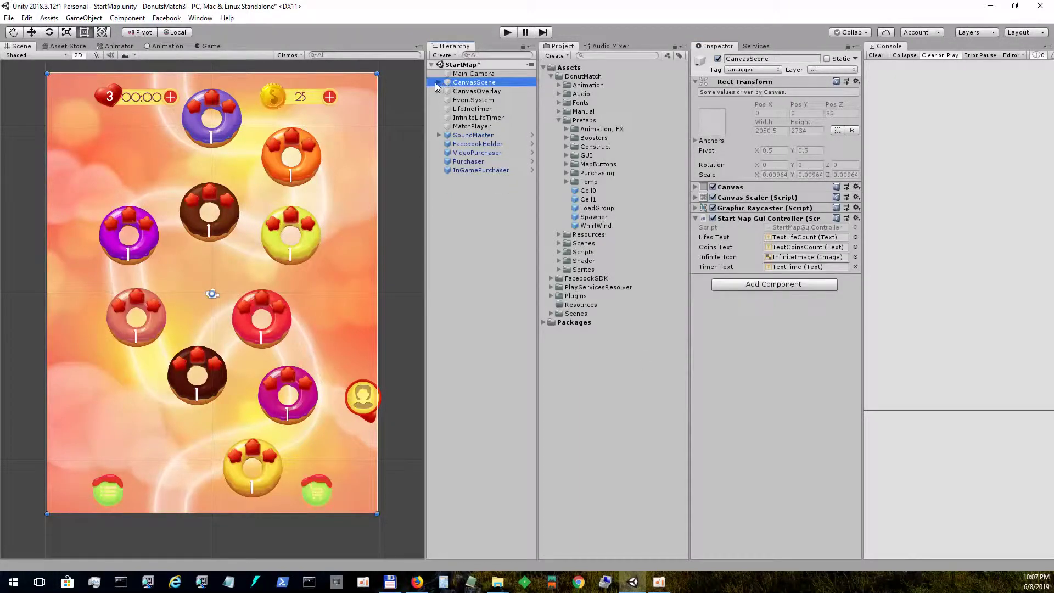
- Inspect AvatarGroup, TopMapGui and BottomMapGui, then expand Scroll View > Viewport > Content_Map sections
{"action": "left_click", "coordinate": [440, 82]}
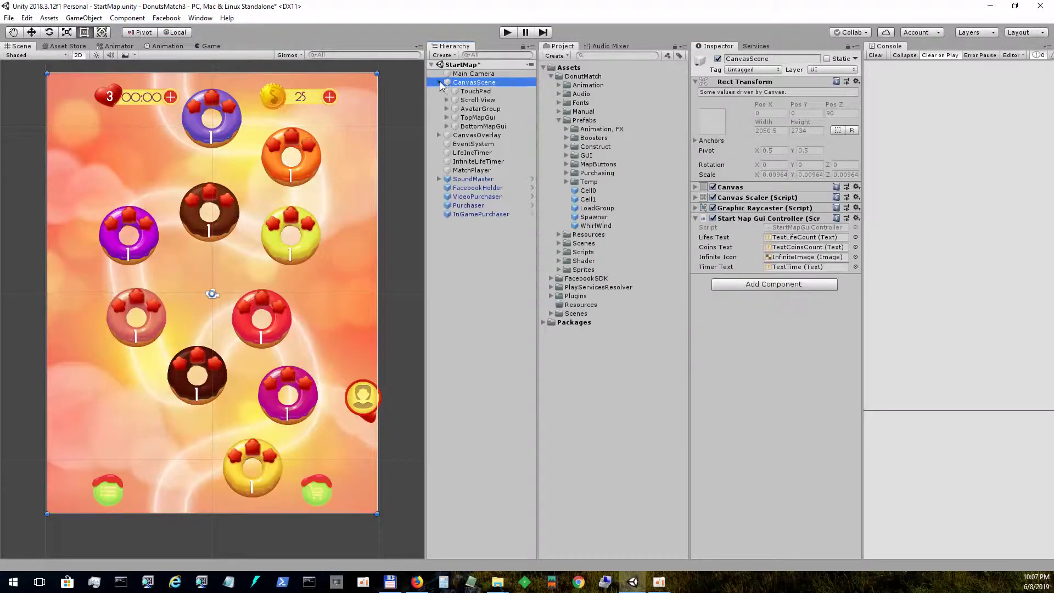
{"action": "left_click", "coordinate": [486, 109]}
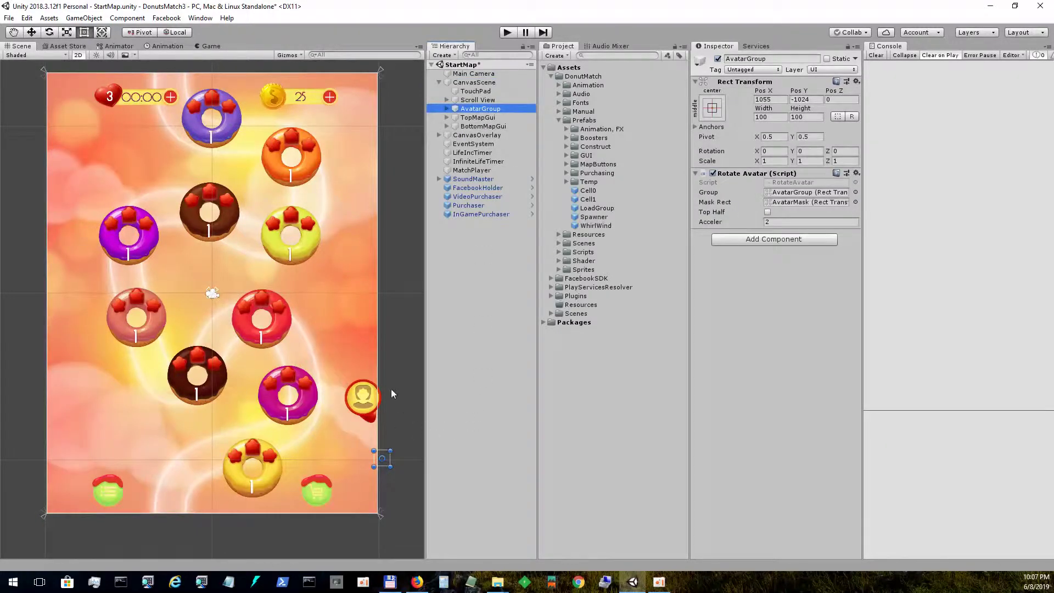
{"action": "left_click", "coordinate": [443, 117]}
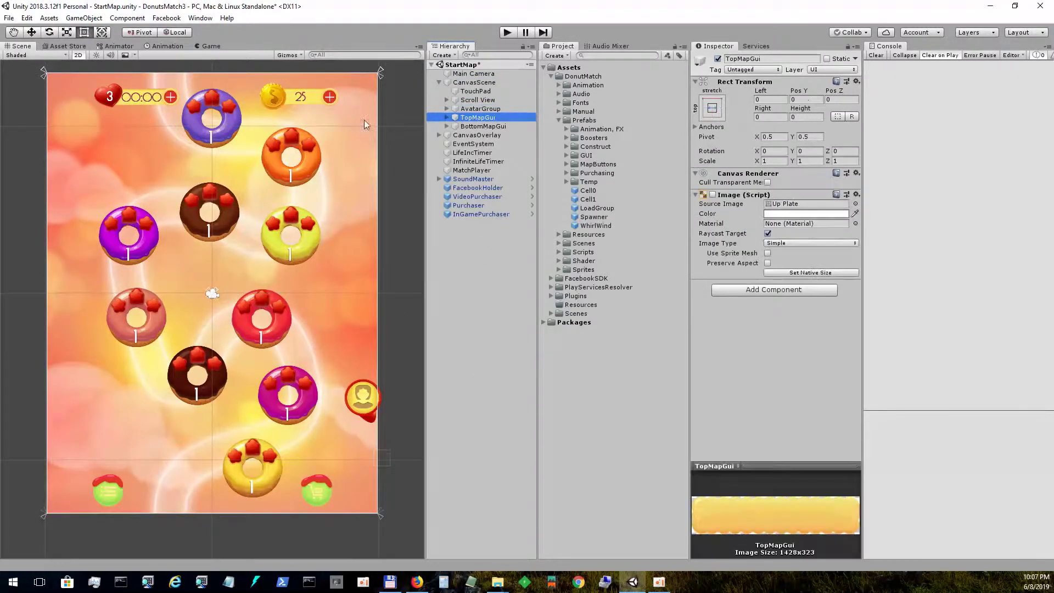
{"action": "left_click", "coordinate": [479, 127]}
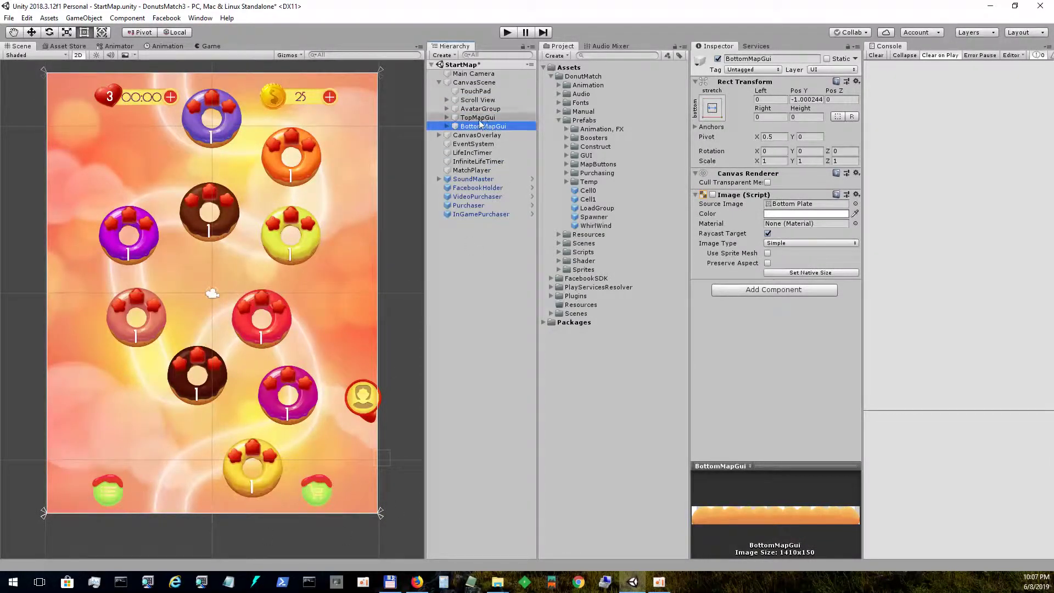
{"action": "left_click", "coordinate": [448, 100]}
{"action": "left_click", "coordinate": [459, 109]}
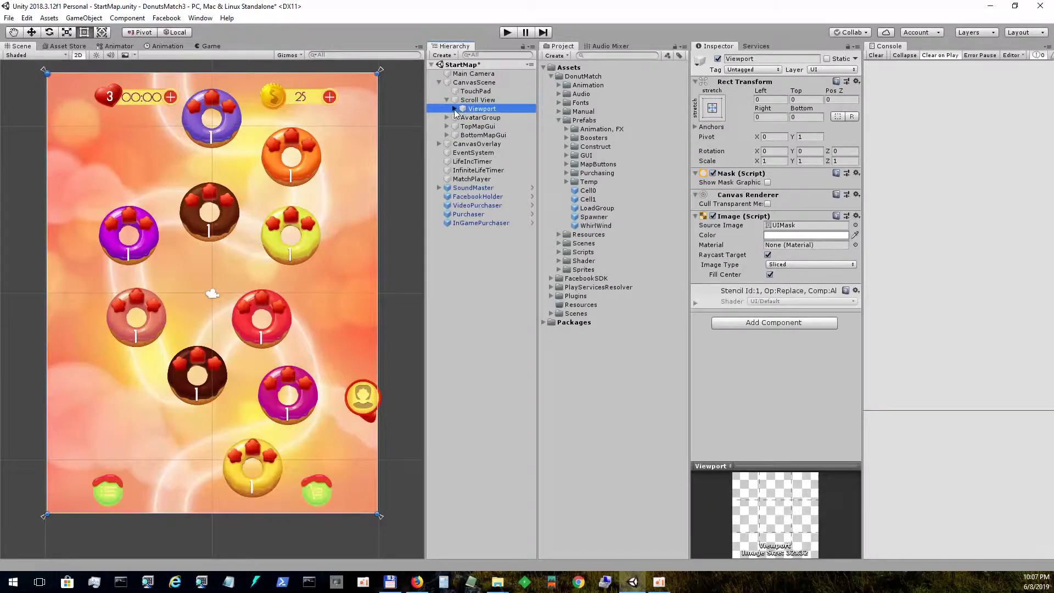
{"action": "left_click", "coordinate": [455, 108]}
{"action": "left_click", "coordinate": [463, 118]}
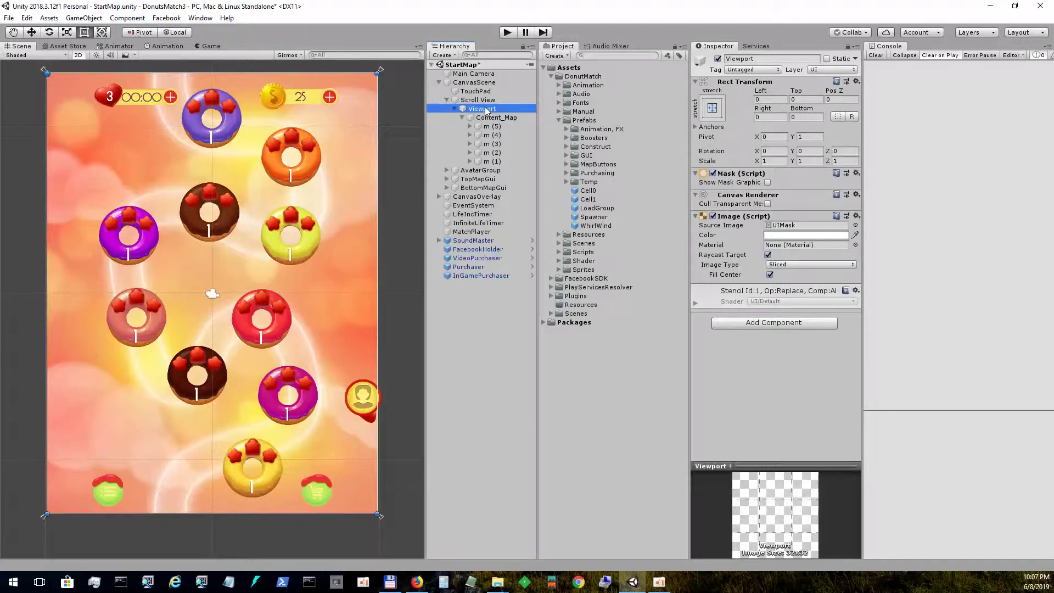
- Disable the Viewport's Mask and select the m (5) map section
{"action": "left_click", "coordinate": [712, 173]}
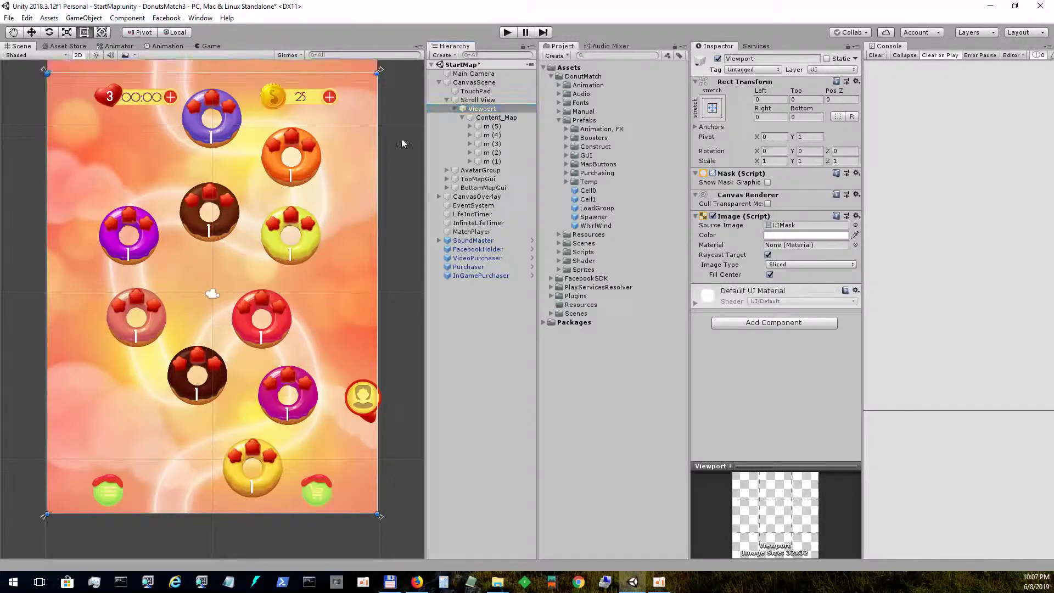
{"action": "scroll", "coordinate": [274, 175], "scroll_direction": "down", "scroll_amount": 5}
{"action": "scroll", "coordinate": [274, 175], "scroll_direction": "down", "scroll_amount": 5}
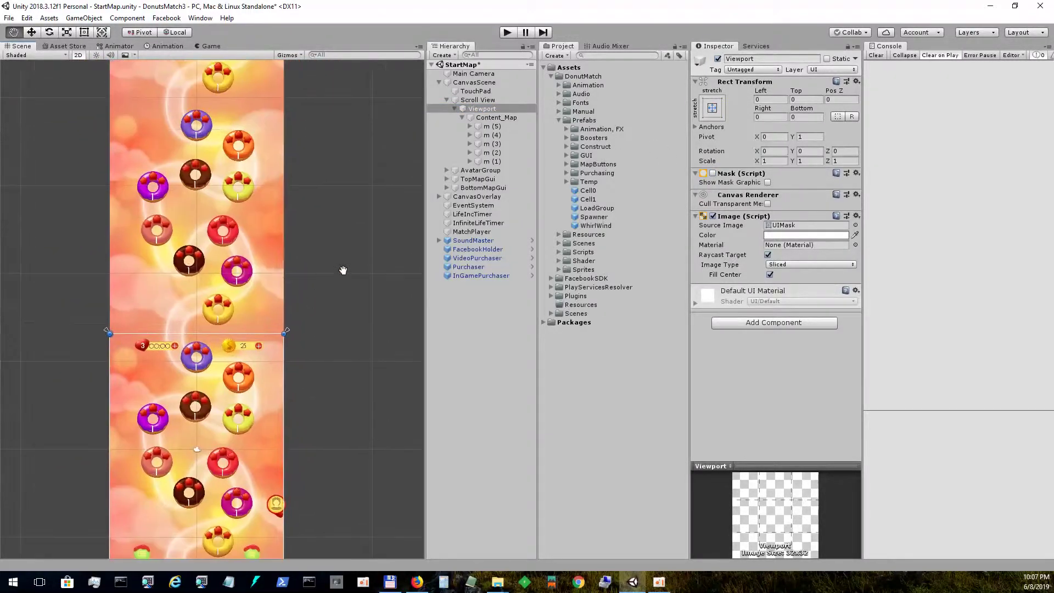
{"action": "scroll", "coordinate": [261, 209], "scroll_direction": "down", "scroll_amount": 4}
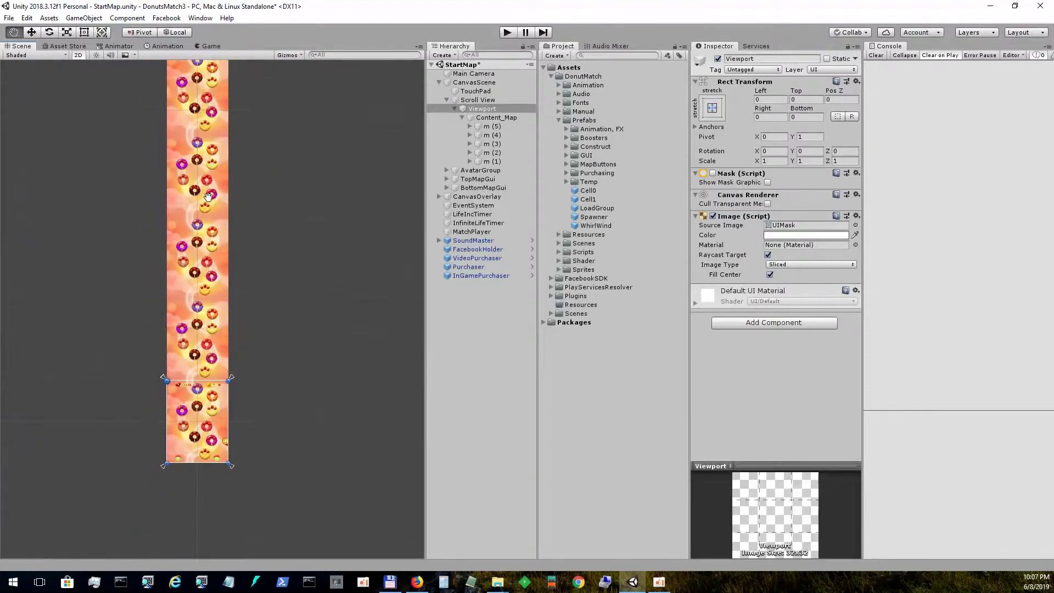
{"action": "scroll", "coordinate": [316, 223], "scroll_direction": "down", "scroll_amount": 2}
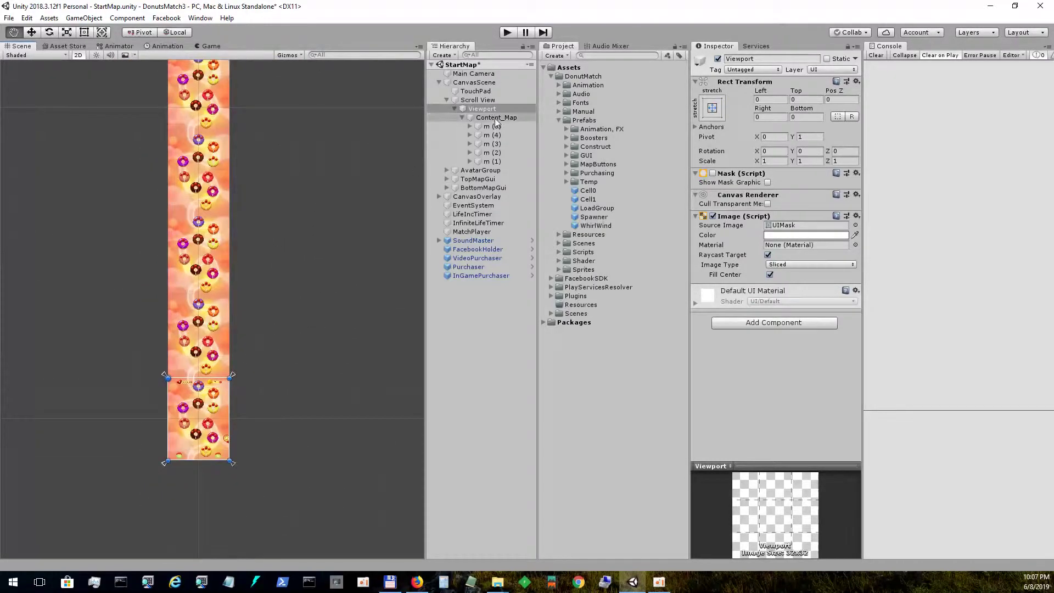
{"action": "left_click", "coordinate": [492, 127]}
{"action": "scroll", "coordinate": [252, 180], "scroll_direction": "down", "scroll_amount": 2}
{"action": "middle_click_drag", "start_coordinate": [253, 180], "coordinate": [254, 197]}
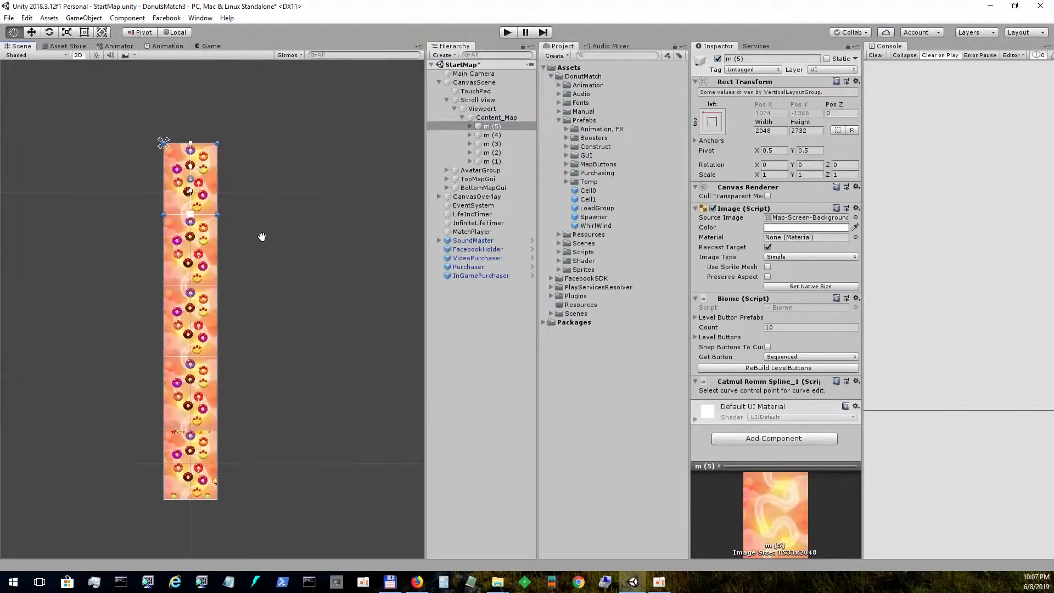
- Duplicate sections into m (6) and m (7), moving each to the top of Content_Map
{"action": "key", "text": "ctrl+d"}
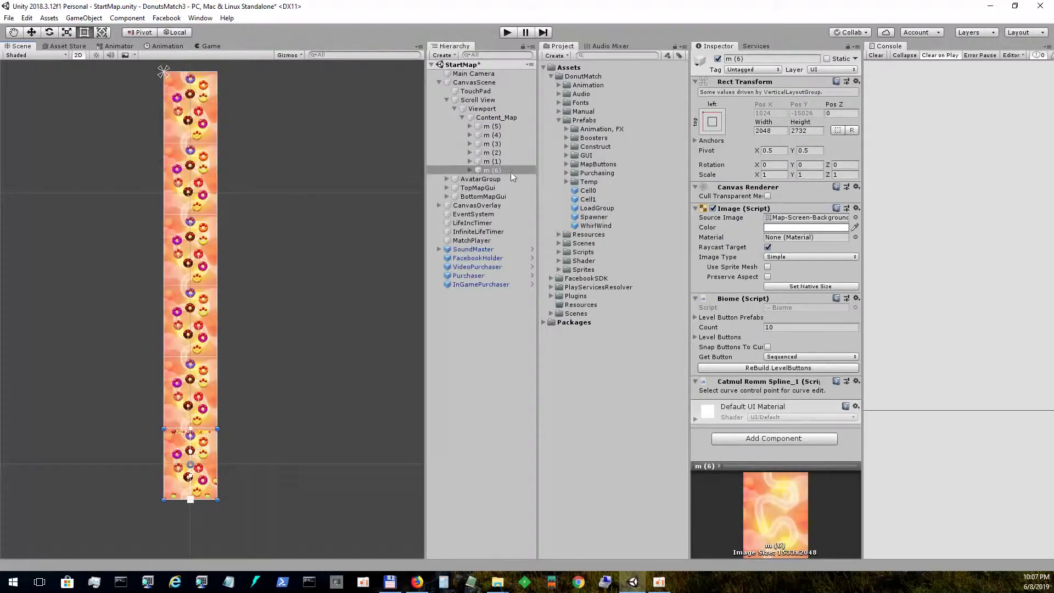
{"action": "left_click_drag", "start_coordinate": [493, 170], "coordinate": [499, 126]}
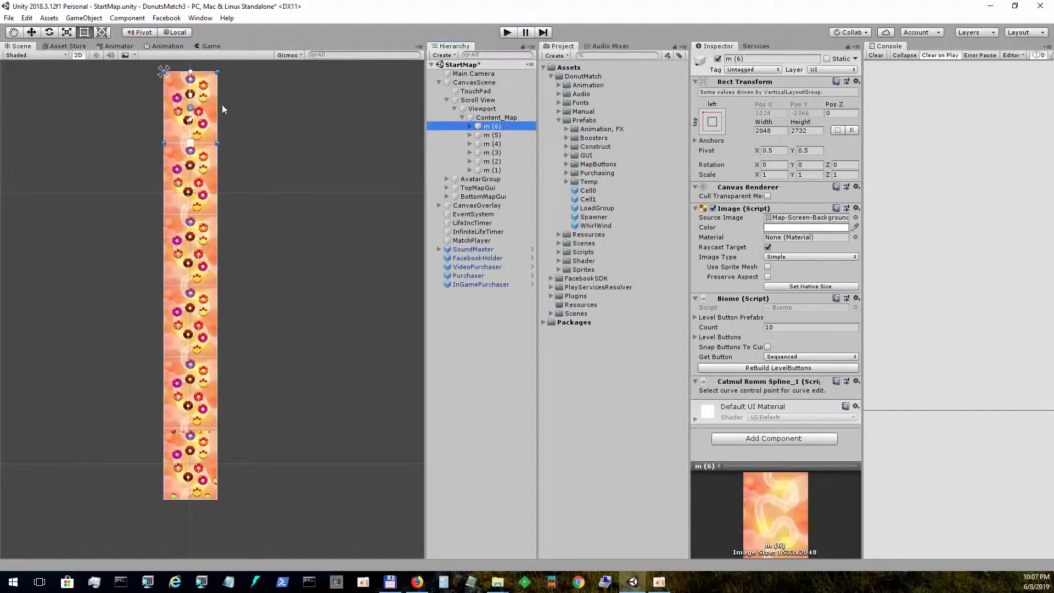
{"action": "right_click", "coordinate": [508, 127]}
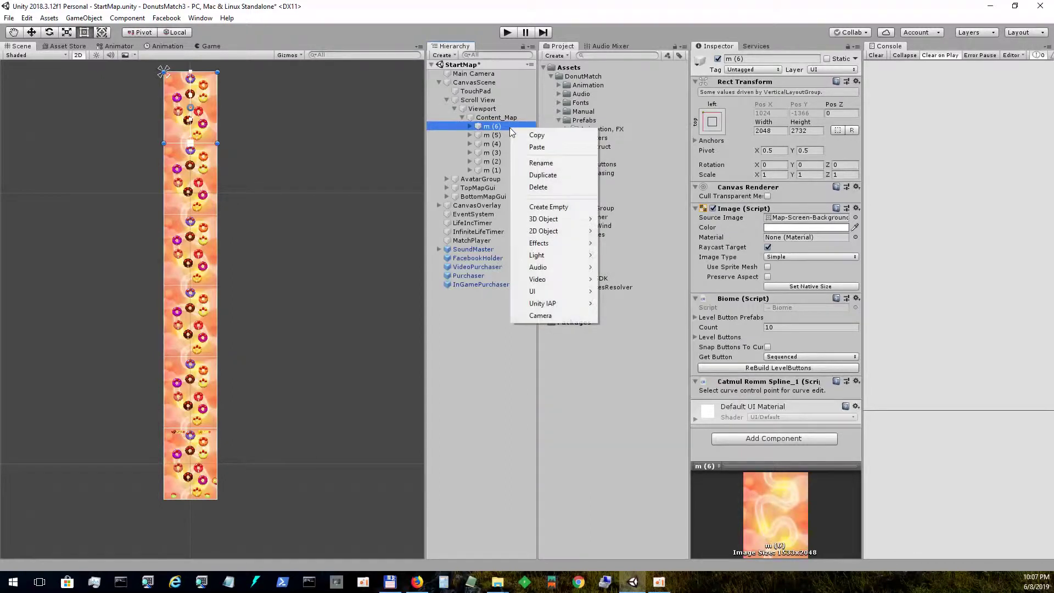
{"action": "left_click", "coordinate": [546, 176]}
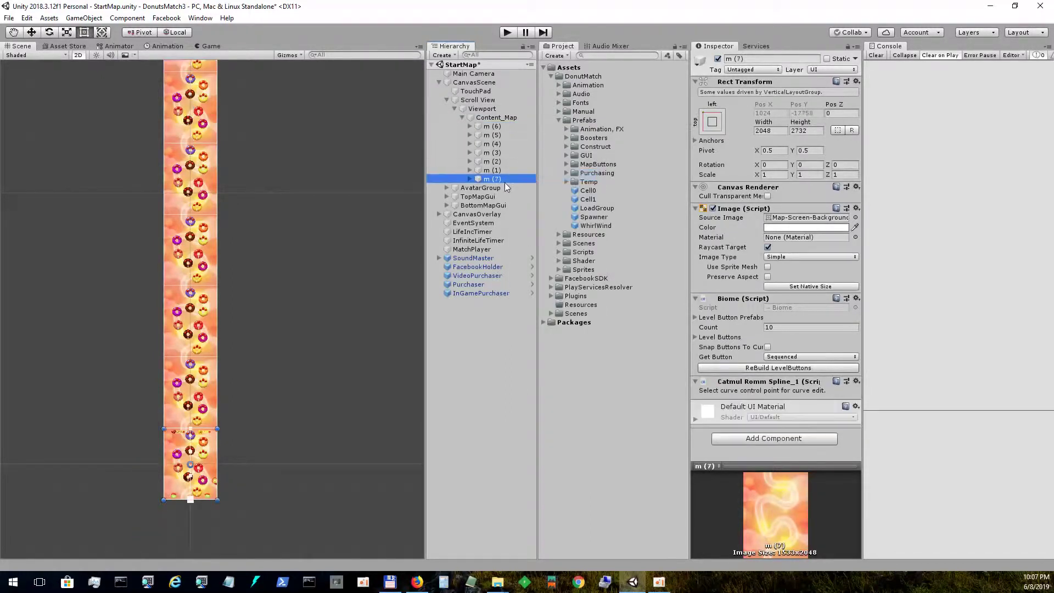
{"action": "left_click_drag", "start_coordinate": [505, 180], "coordinate": [497, 123]}
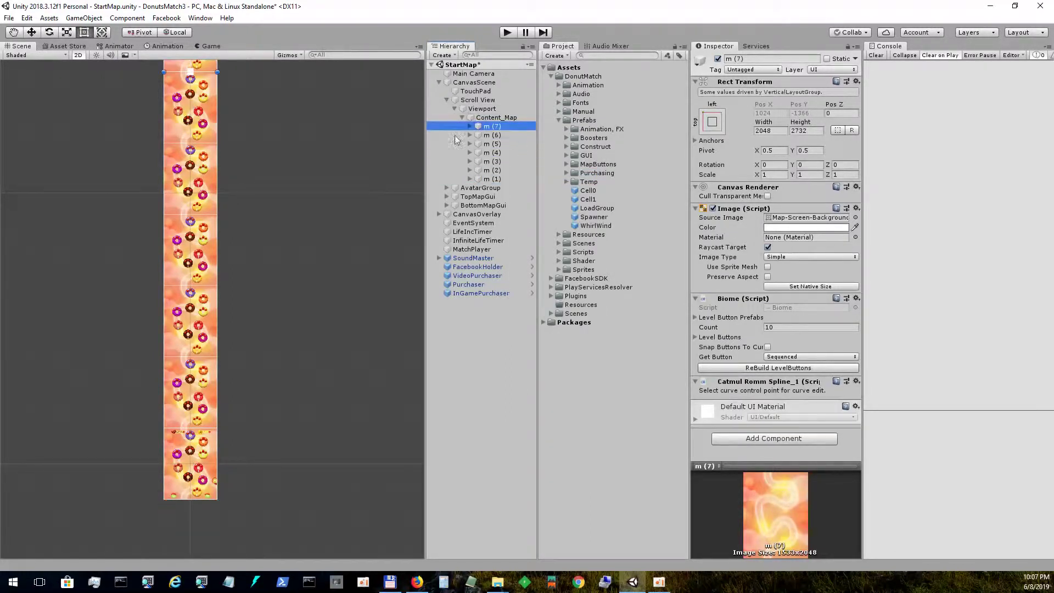
{"action": "scroll", "coordinate": [203, 163], "scroll_direction": "down", "scroll_amount": 3}
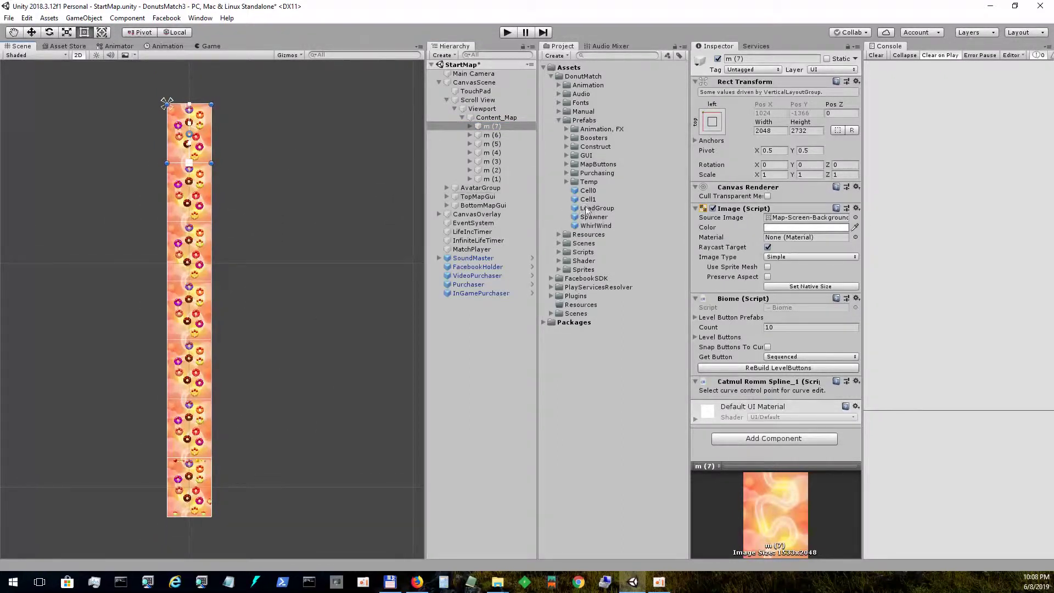
{"action": "left_click", "coordinate": [503, 116]}
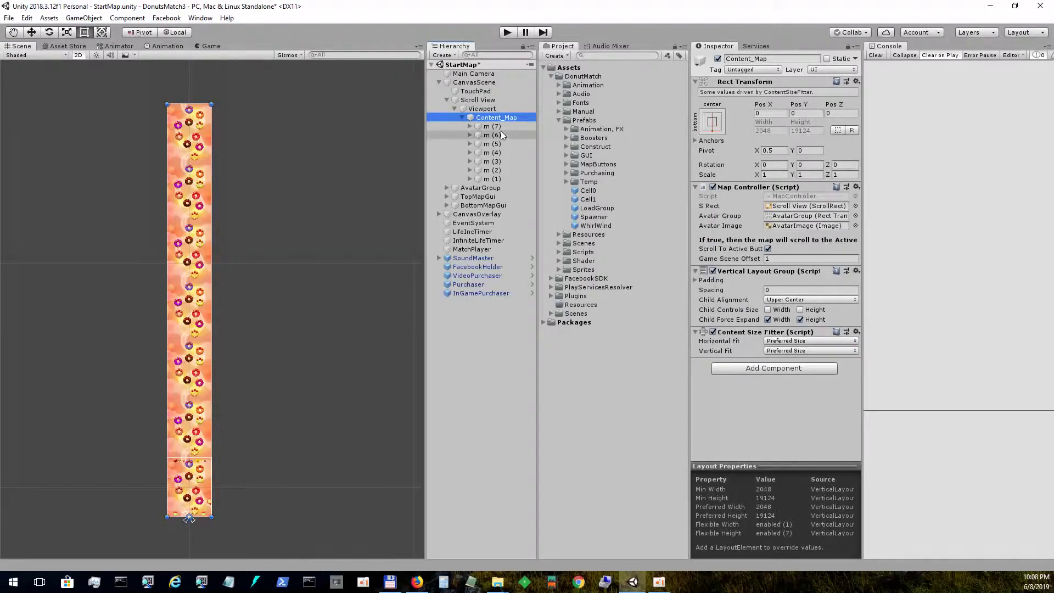
- Re-enable the Viewport's Mask and zoom the Scene view in on the clipped map
{"action": "left_click", "coordinate": [482, 108]}
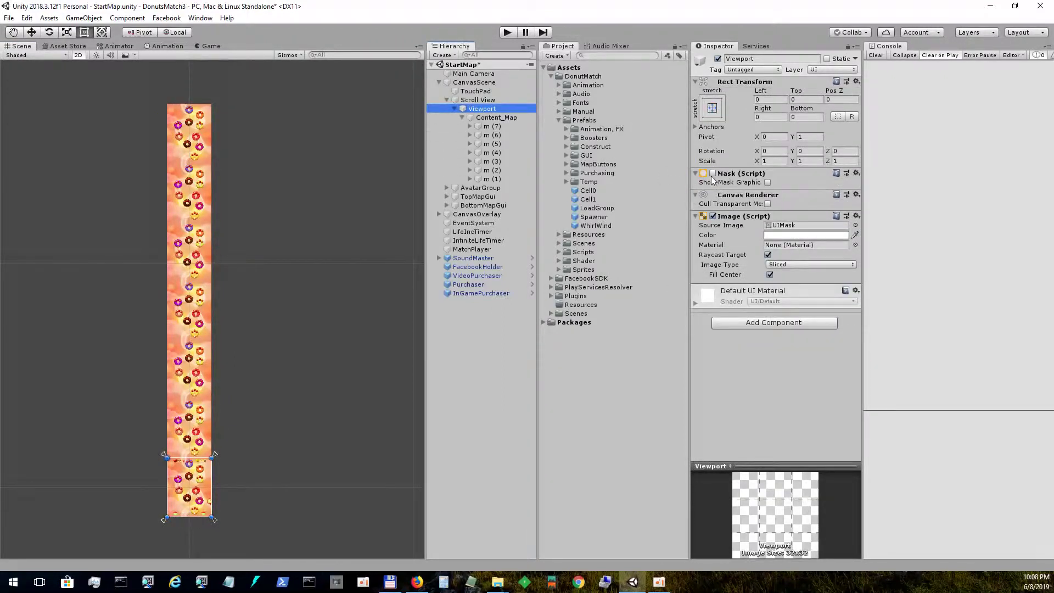
{"action": "left_click", "coordinate": [712, 173]}
{"action": "mouse_move", "coordinate": [256, 485]}
{"action": "middle_mouse_down"}
{"action": "mouse_move", "coordinate": [260, 453]}
{"action": "mouse_move", "coordinate": [212, 284]}
{"action": "middle_mouse_up"}
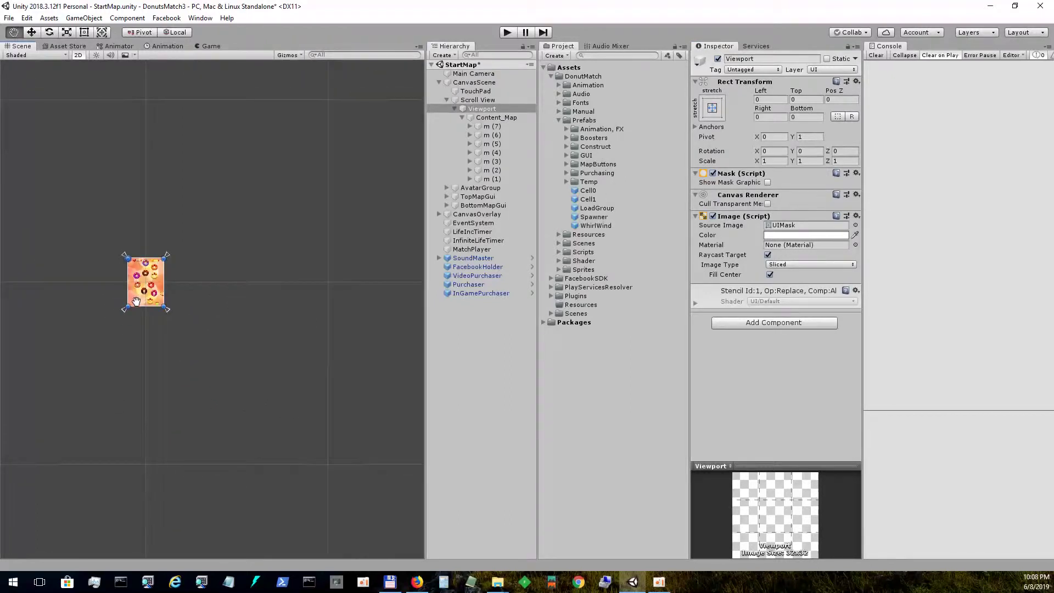
{"action": "scroll", "coordinate": [218, 329], "scroll_direction": "up", "scroll_amount": 1}
{"action": "left_click", "coordinate": [483, 108]}
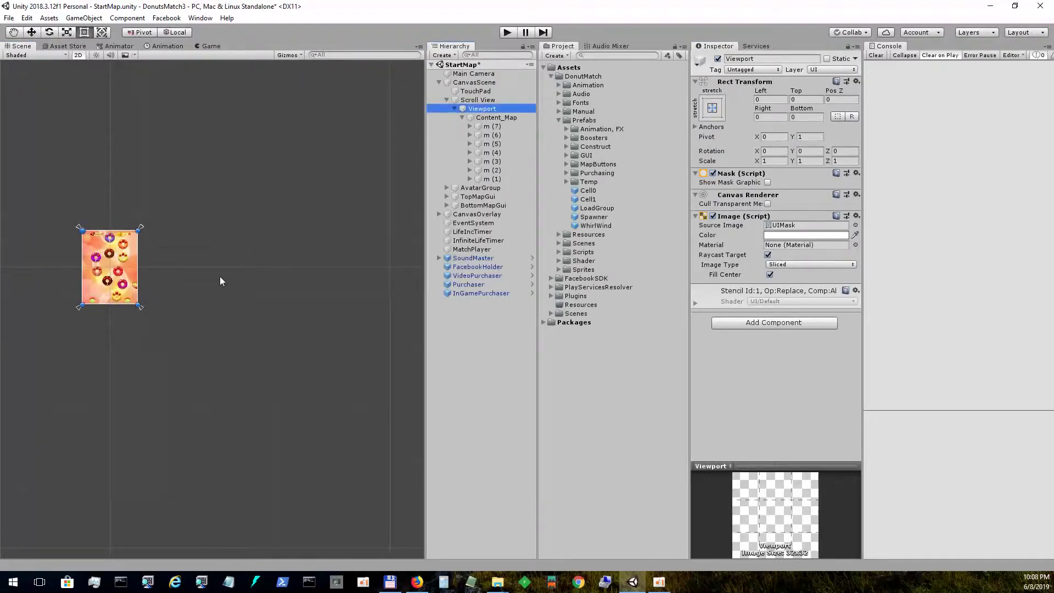
{"action": "scroll", "coordinate": [219, 278], "scroll_direction": "up", "scroll_amount": 2}
{"action": "scroll", "coordinate": [183, 371], "scroll_direction": "up", "scroll_amount": 3}
{"action": "scroll", "coordinate": [254, 399], "scroll_direction": "up", "scroll_amount": 4}
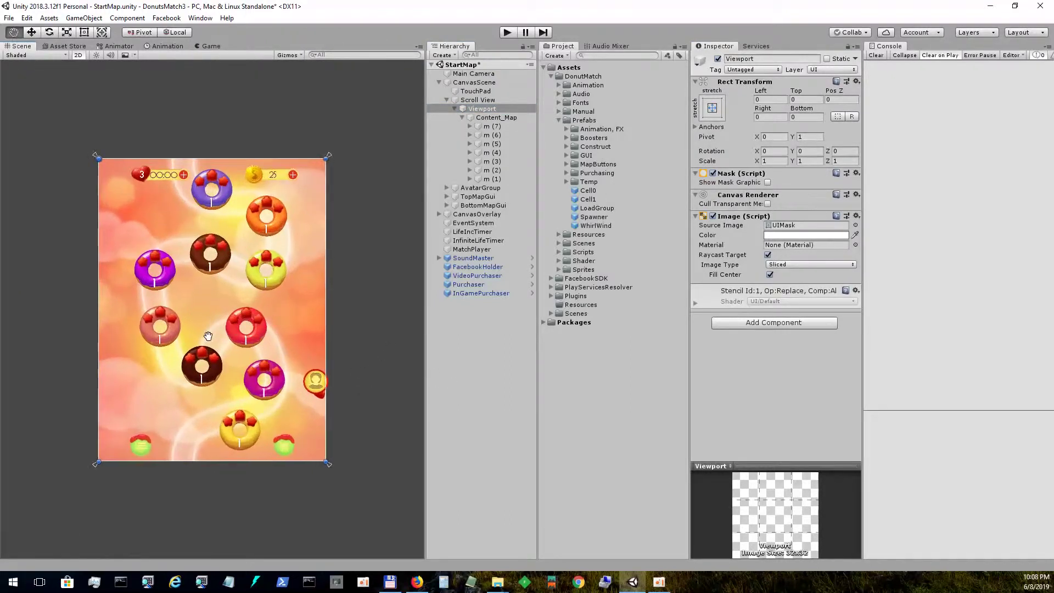
- Collapse Scroll View and CanvasScene, then enter Play mode to test the map
{"action": "left_click", "coordinate": [446, 99]}
{"action": "left_click", "coordinate": [472, 82]}
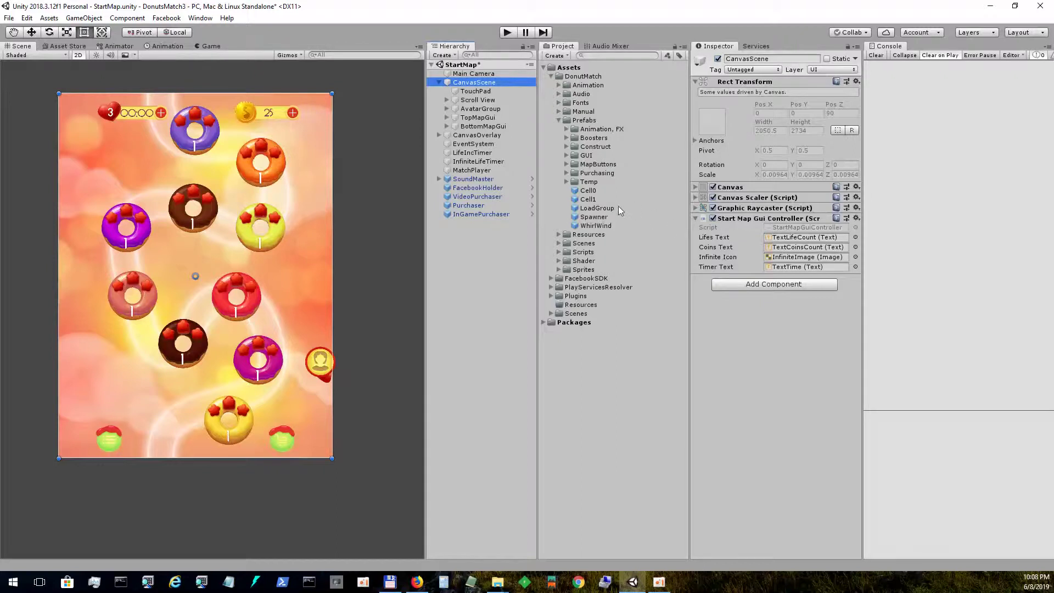
{"action": "left_click", "coordinate": [439, 82]}
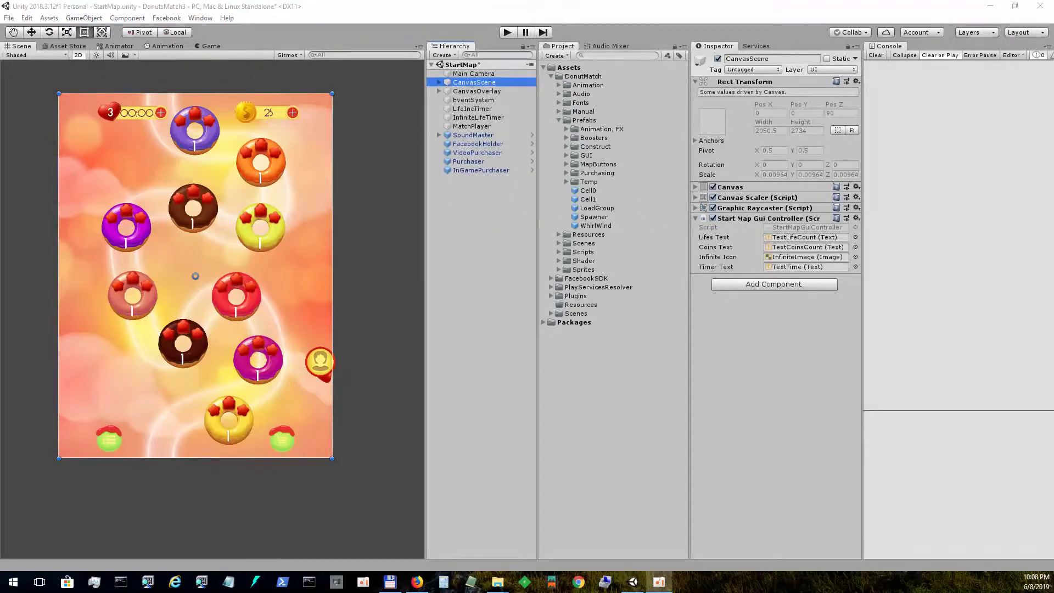
{"action": "left_click", "coordinate": [510, 32]}
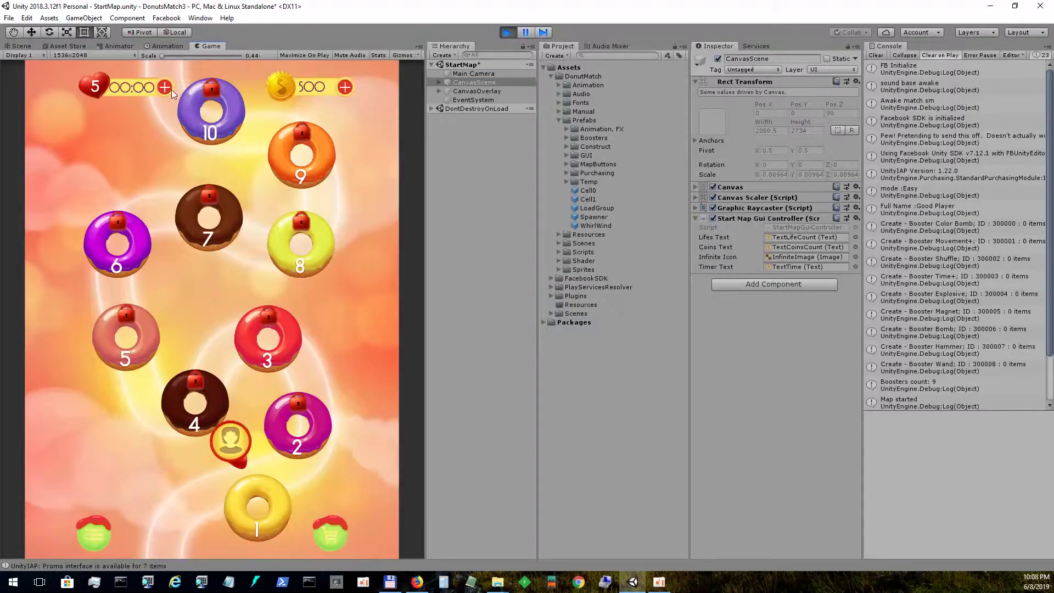
{"action": "left_click", "coordinate": [165, 87]}
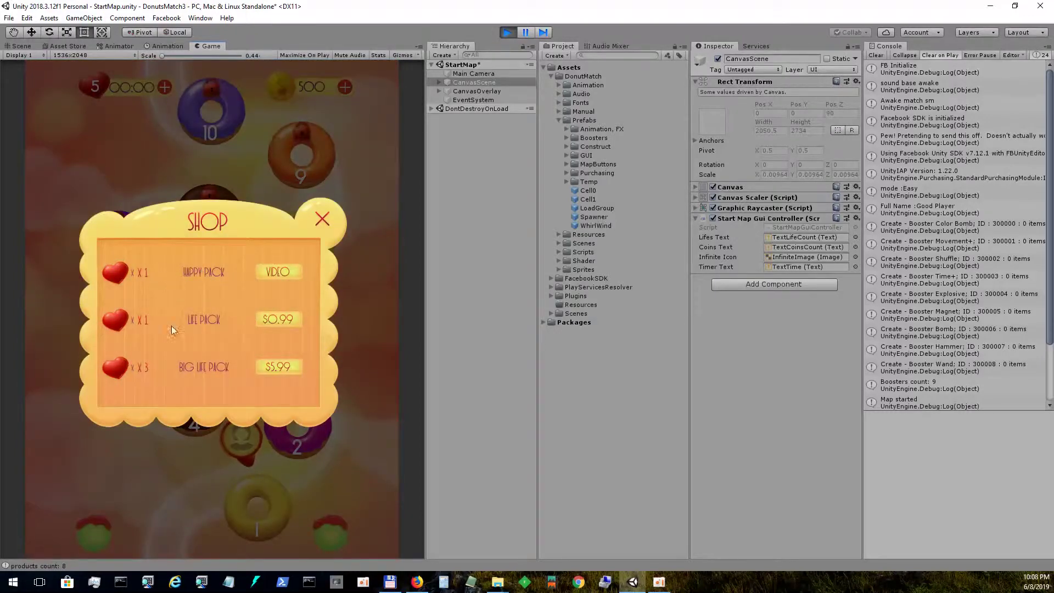
- Expand DontDestroyOnLoad and review VideoPurchaser's happy pack product
{"action": "mouse_move", "coordinate": [243, 340]}
{"action": "left_mouse_down"}
{"action": "mouse_move", "coordinate": [241, 298]}
{"action": "mouse_move", "coordinate": [226, 367]}
{"action": "left_mouse_up"}
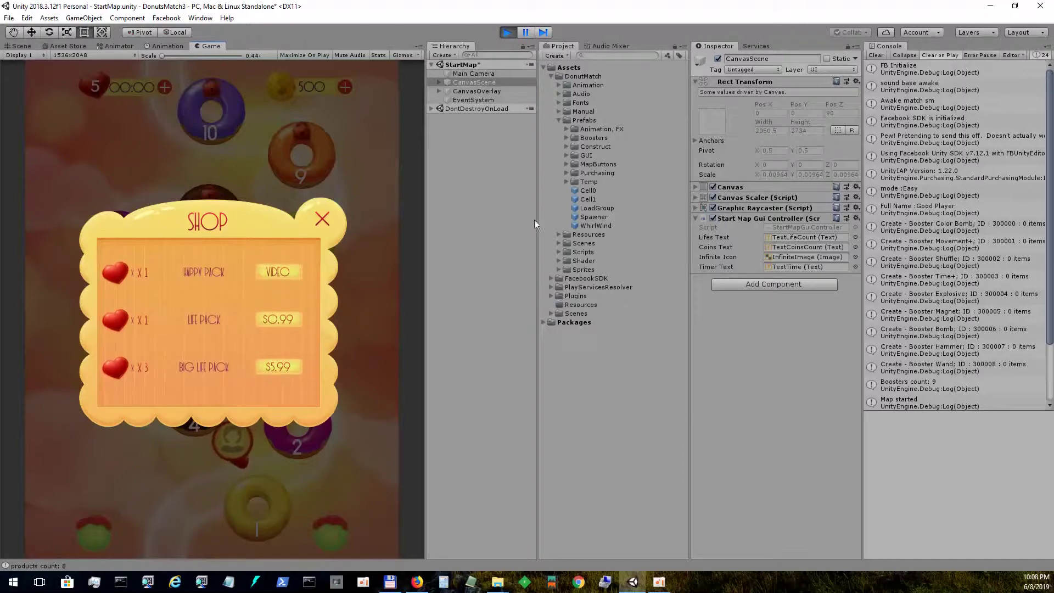
{"action": "left_click", "coordinate": [436, 82]}
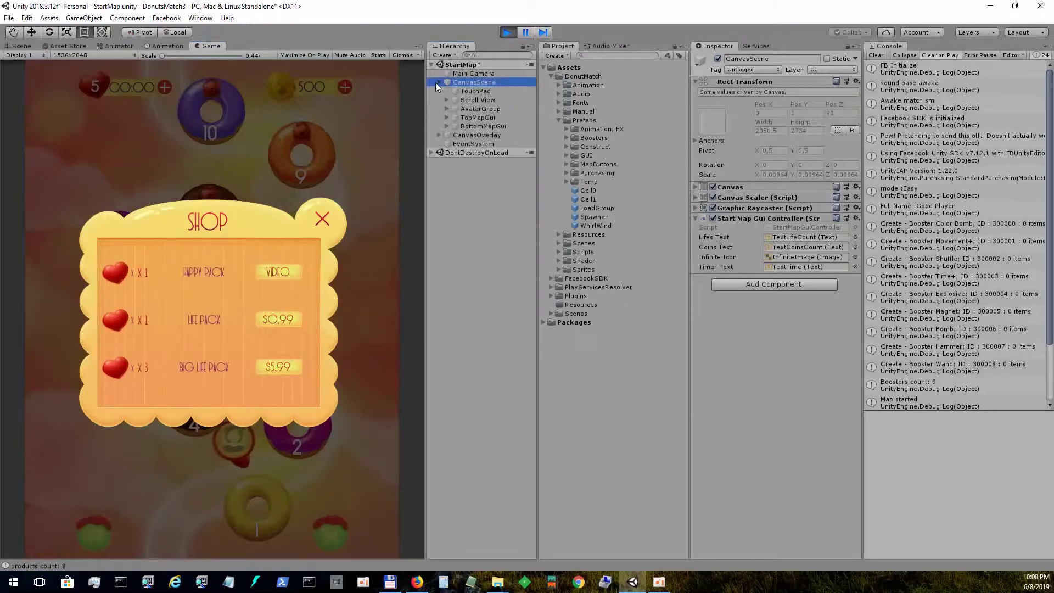
{"action": "left_click", "coordinate": [431, 152]}
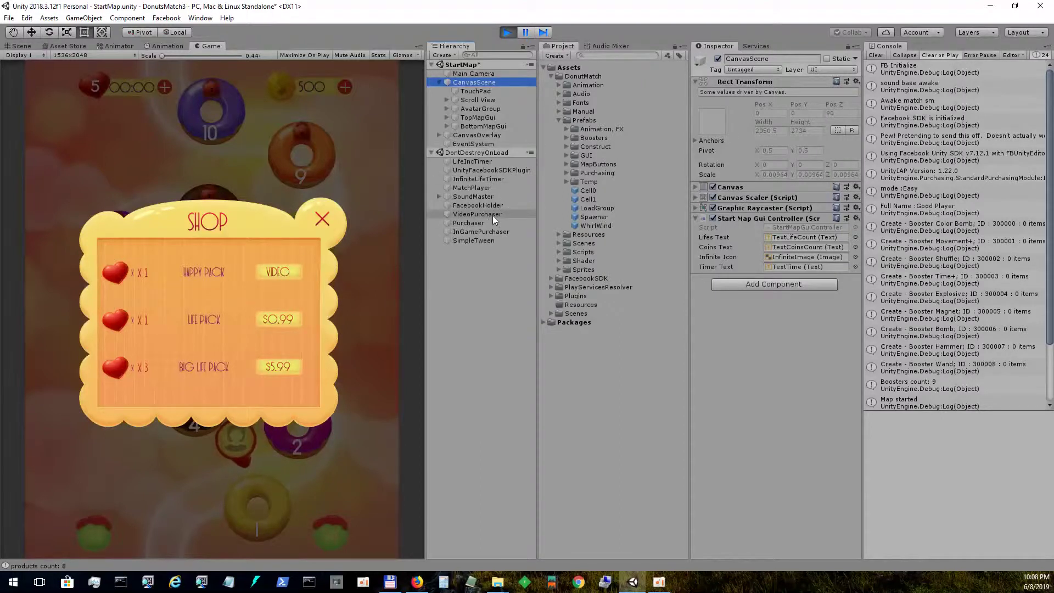
{"action": "left_click", "coordinate": [492, 217]}
{"action": "left_click", "coordinate": [702, 161]}
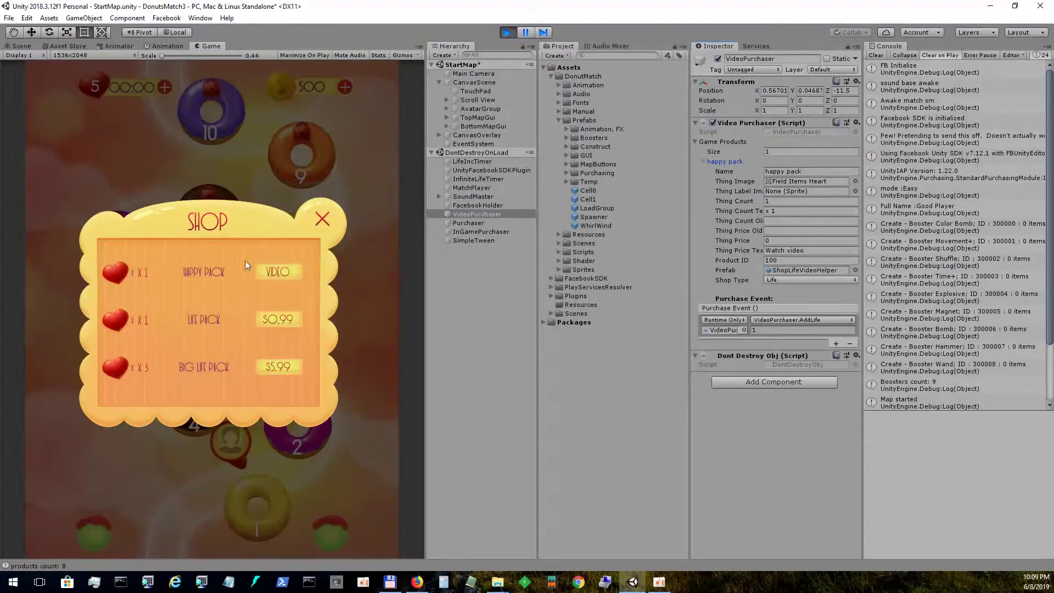
{"action": "left_click", "coordinate": [703, 160]}
{"action": "left_click", "coordinate": [693, 142]}
- Review the Purchaser's happy pack, big life pack and life pack, then close the heart shop
{"action": "left_click", "coordinate": [475, 221]}
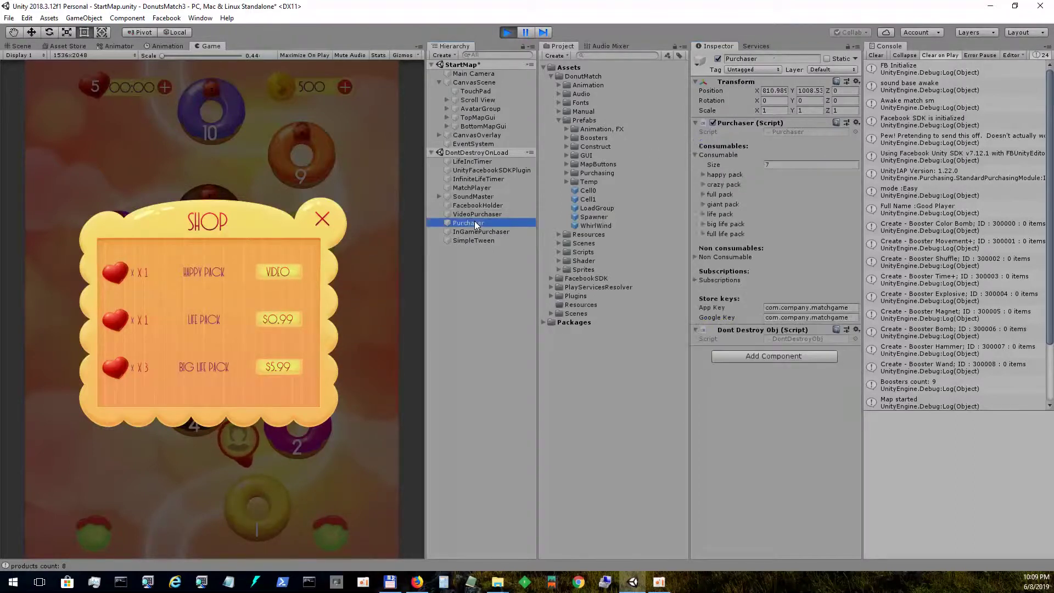
{"action": "left_click", "coordinate": [703, 174]}
{"action": "left_click", "coordinate": [703, 174]}
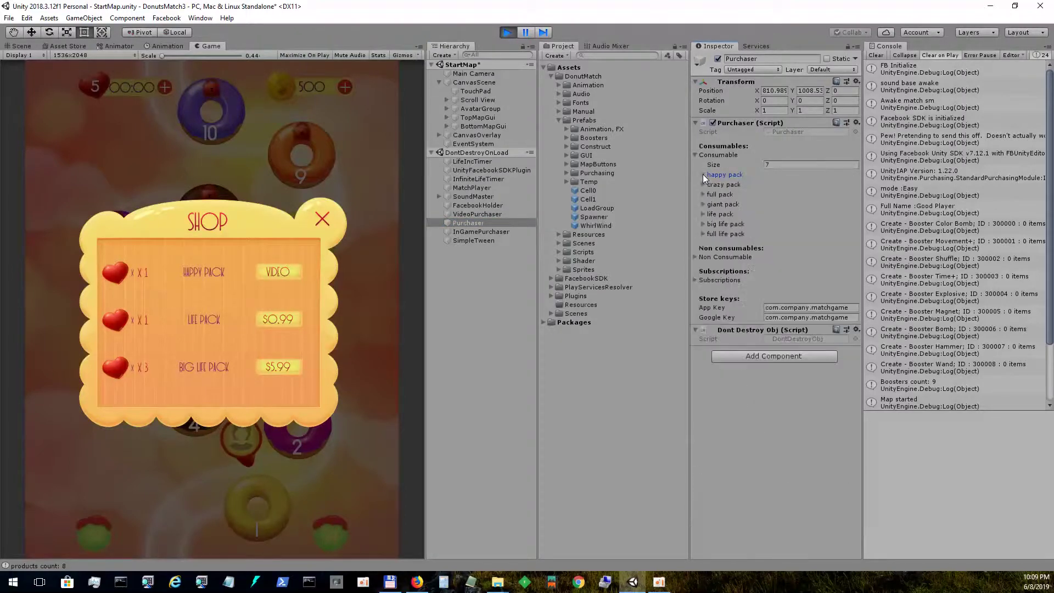
{"action": "left_click", "coordinate": [703, 224]}
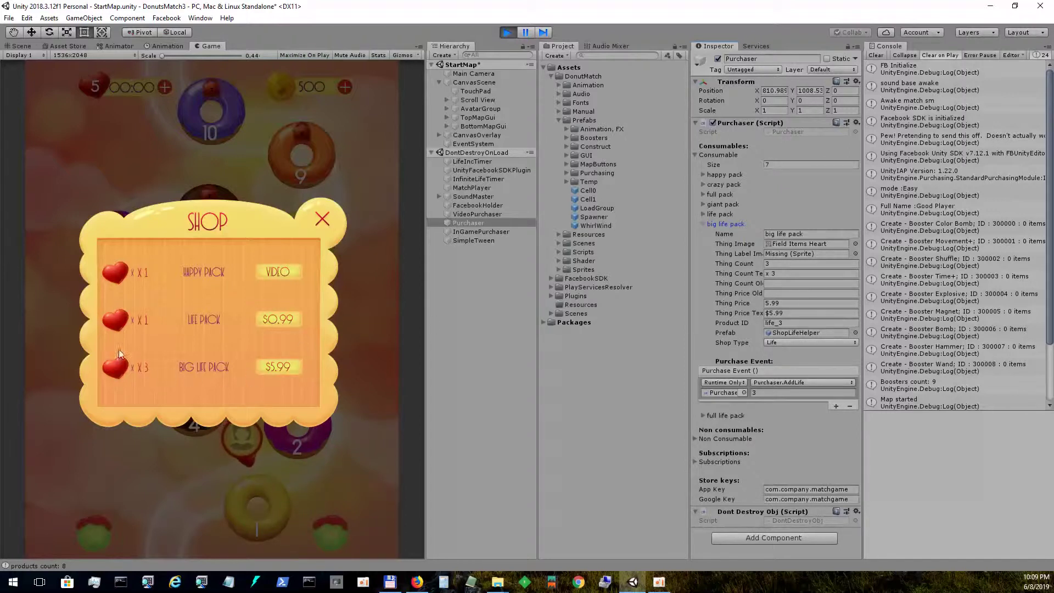
{"action": "left_click", "coordinate": [702, 223]}
{"action": "left_click", "coordinate": [703, 214]}
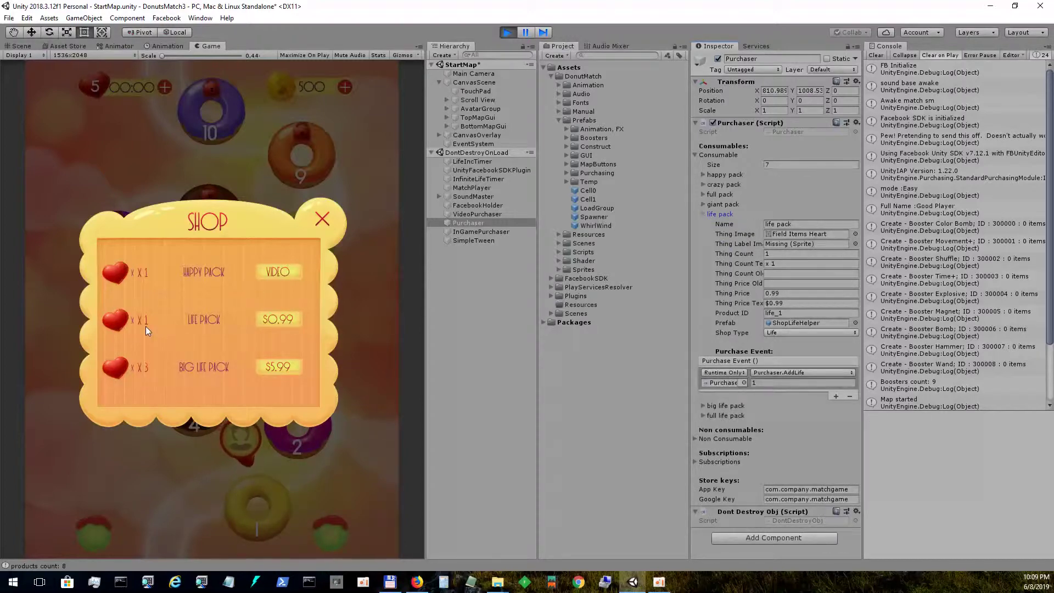
{"action": "left_click", "coordinate": [323, 220]}
- Open the game's coin shop, check the coin happy pack details, and close it
{"action": "left_click", "coordinate": [346, 86]}
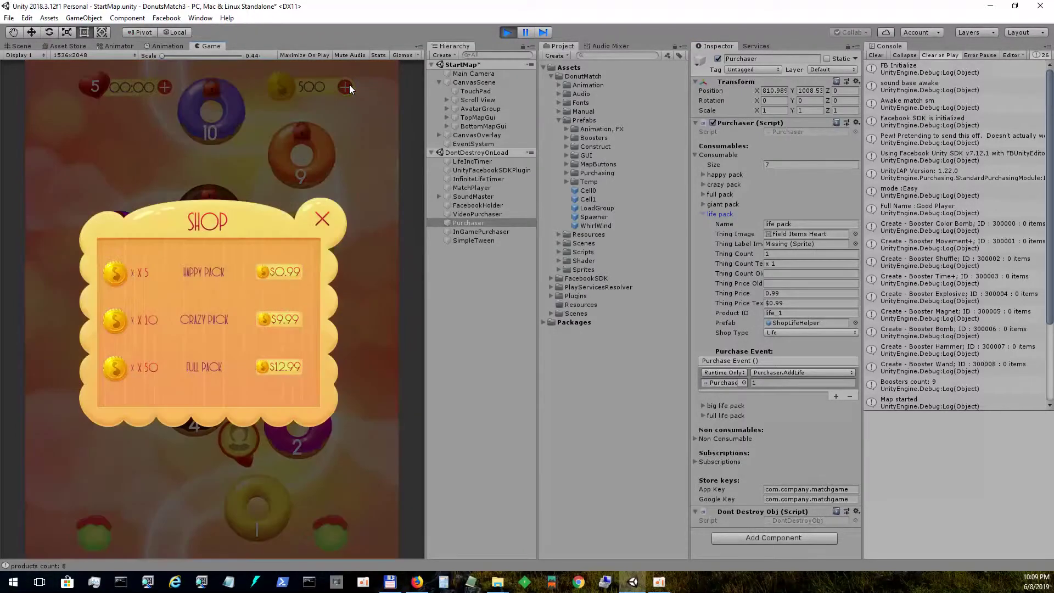
{"action": "left_click", "coordinate": [704, 175]}
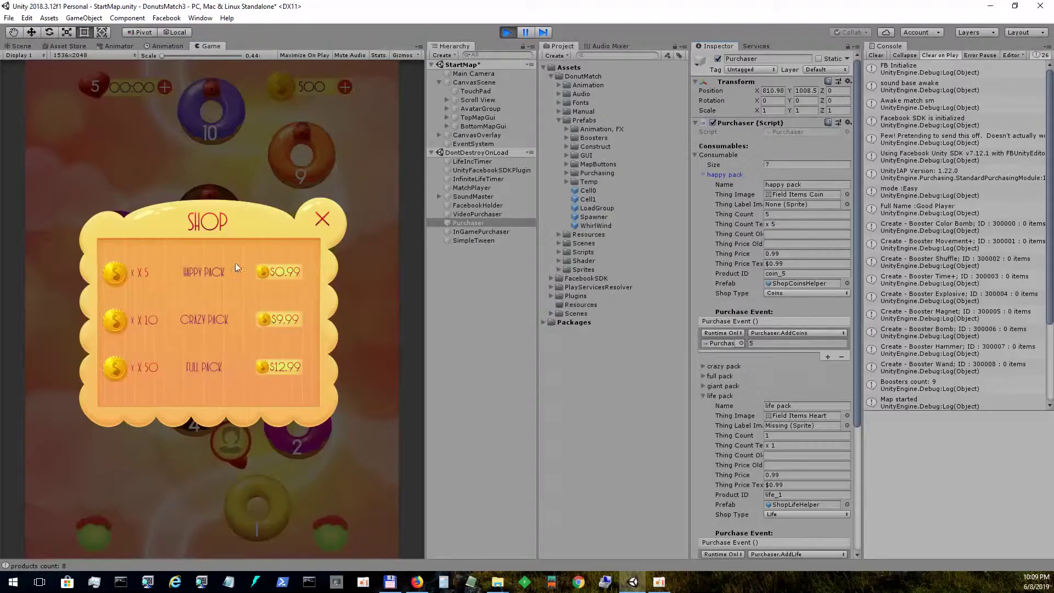
{"action": "left_click", "coordinate": [703, 175]}
{"action": "left_click", "coordinate": [695, 156]}
{"action": "left_click", "coordinate": [321, 218]}
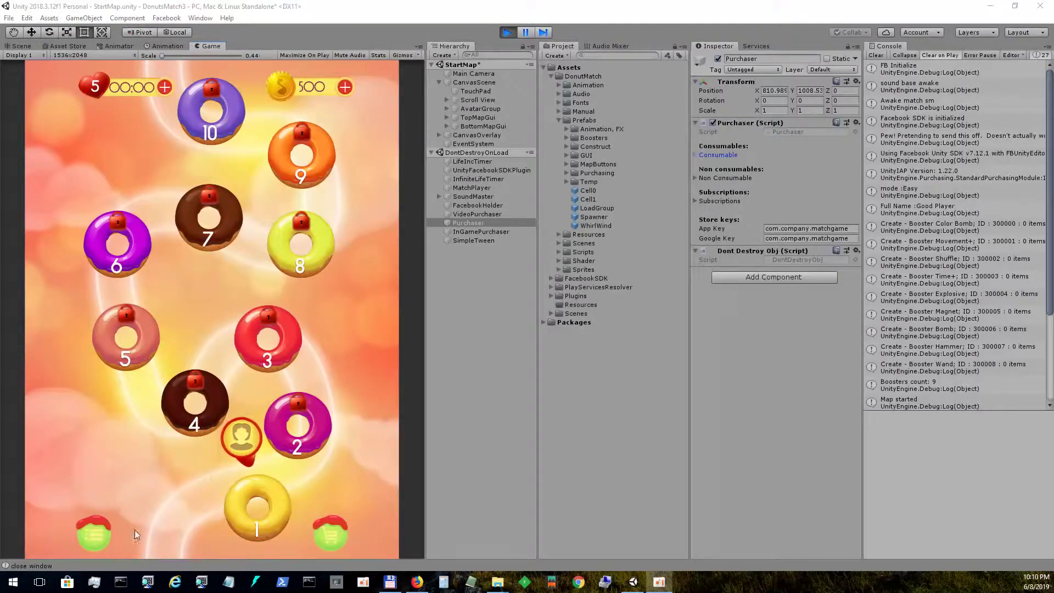
- Start the Facebook login from game settings and copy the user access token from the browser
{"action": "left_click", "coordinate": [104, 536]}
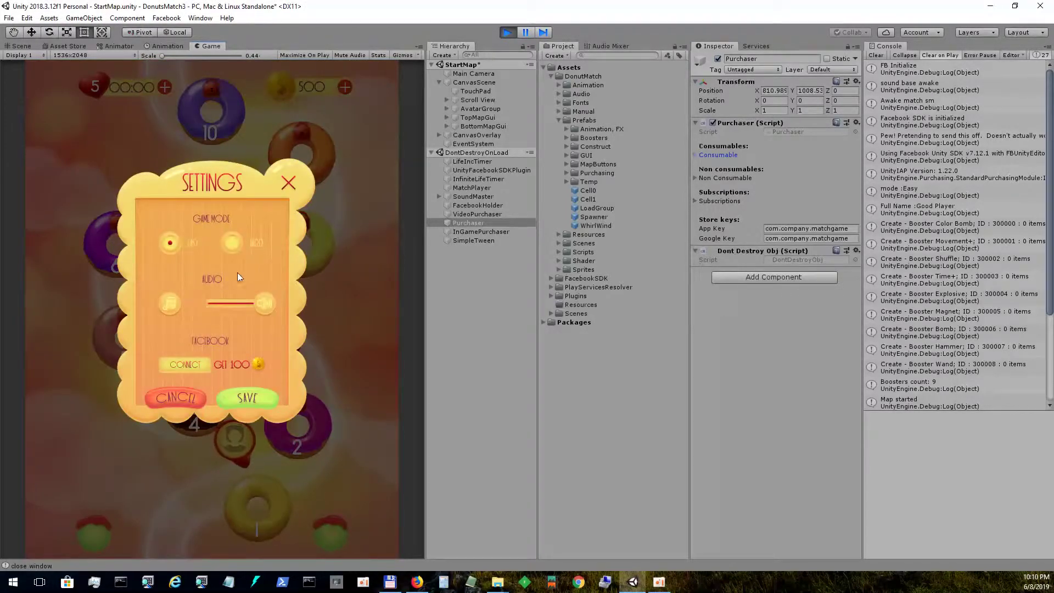
{"action": "left_click", "coordinate": [183, 364]}
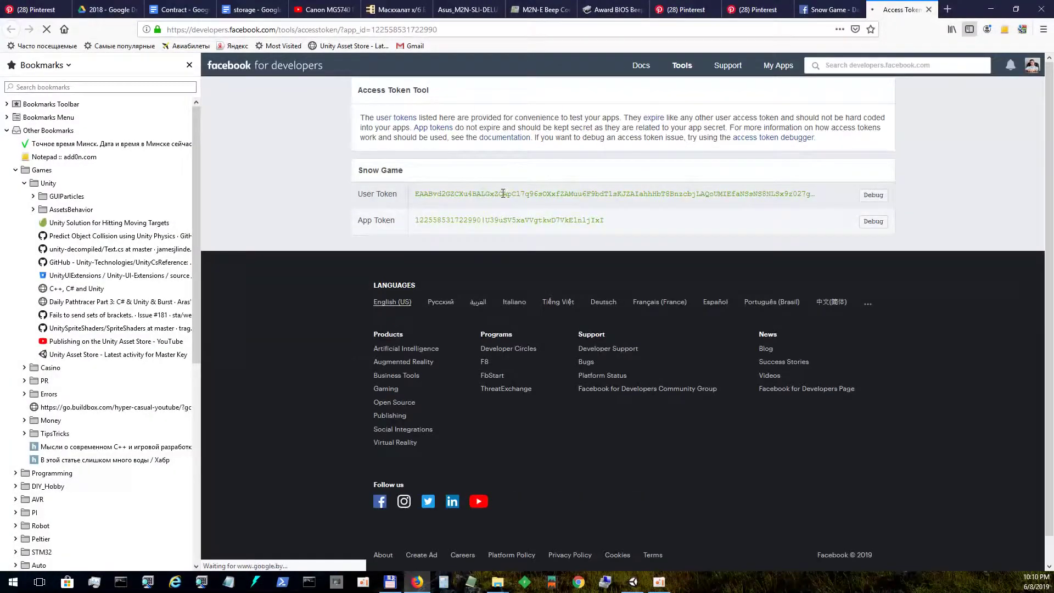
{"action": "double_click", "coordinate": [487, 200]}
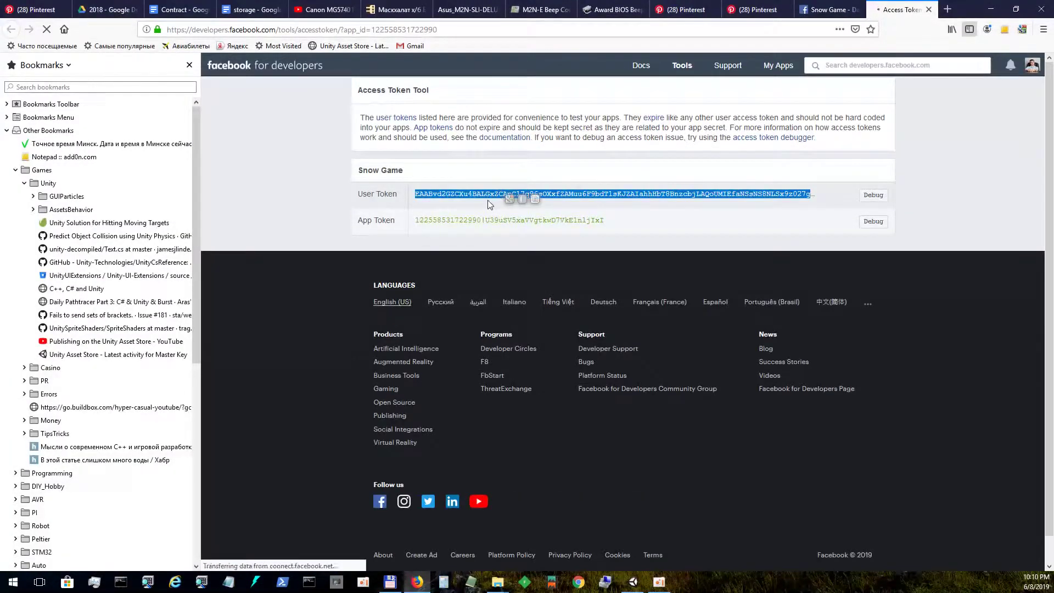
{"action": "left_click", "coordinate": [988, 8]}
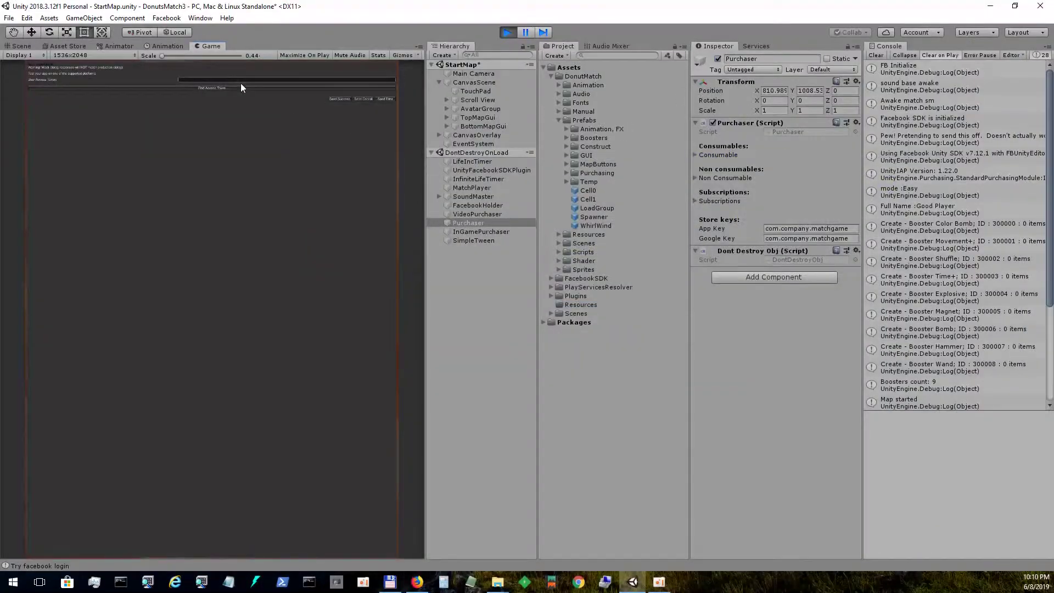
- Paste the access token, confirm the mock Facebook login and save the game settings
{"action": "key", "text": "ctrl+v"}
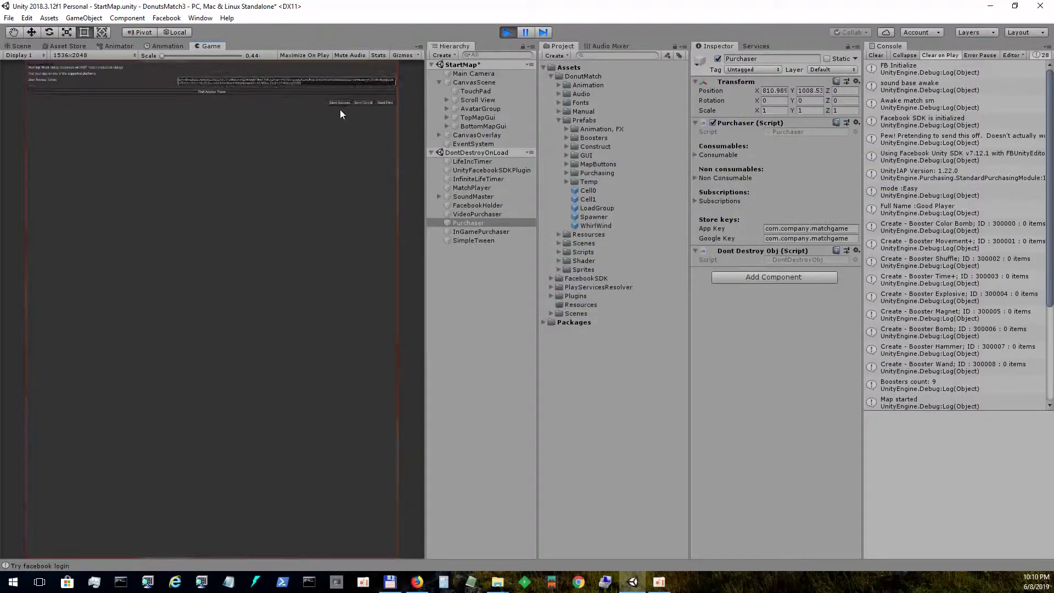
{"action": "left_click", "coordinate": [341, 102]}
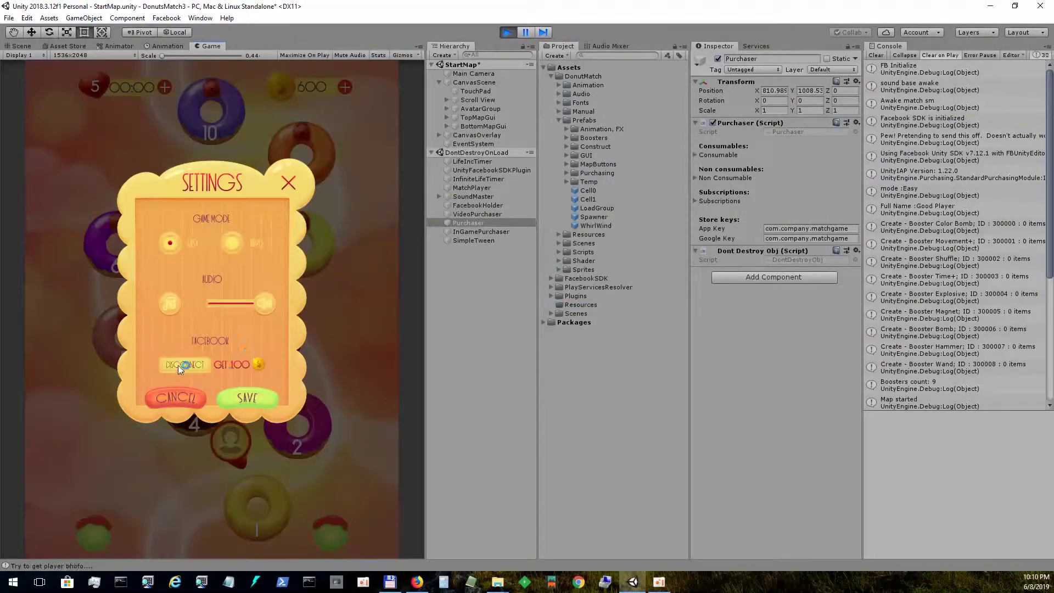
{"action": "left_click", "coordinate": [241, 396]}
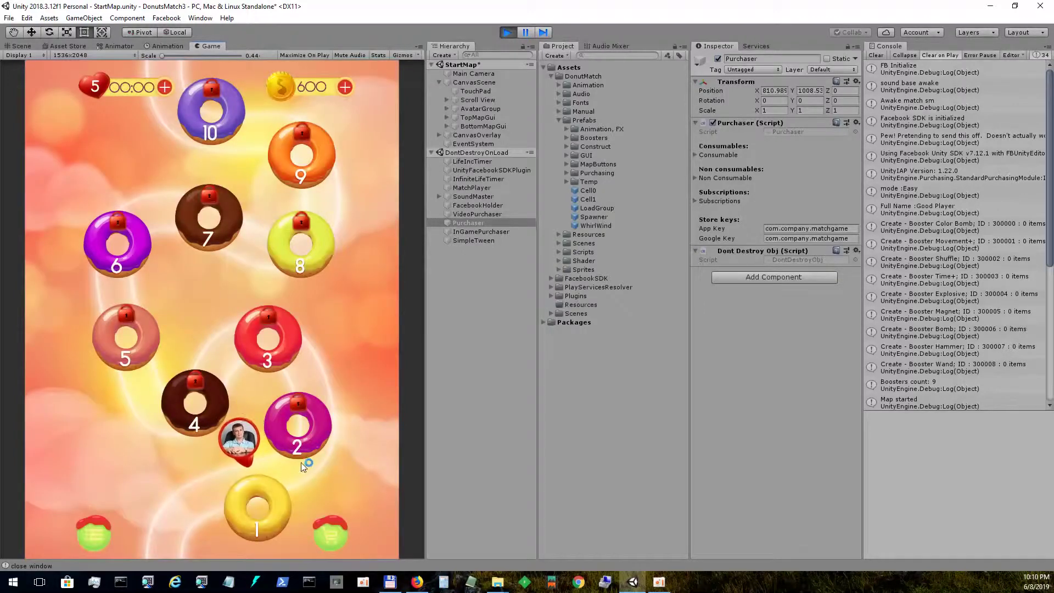
- Inspect VideoPurchaser and the FacebookHolder's loaded player photo, then select DontDestroyOnLoad
{"action": "left_click", "coordinate": [476, 214]}
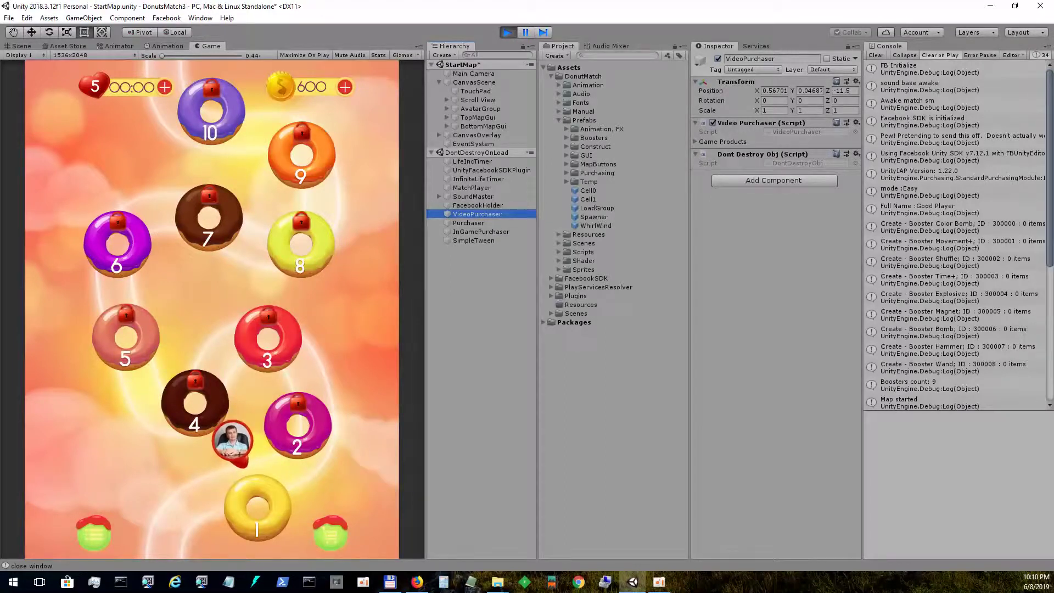
{"action": "left_click", "coordinate": [478, 205]}
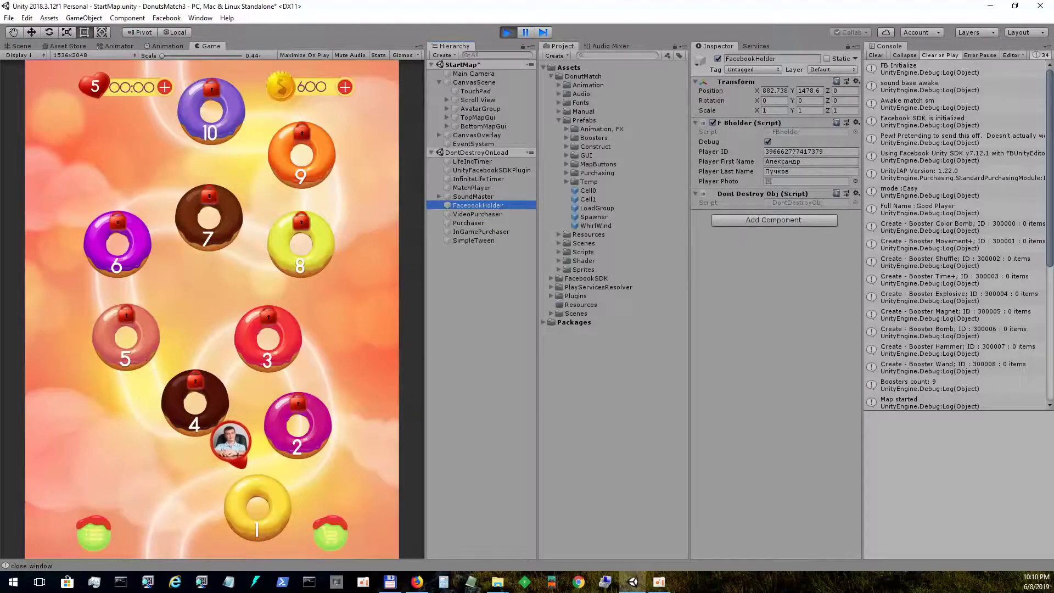
{"action": "double_click", "coordinate": [771, 180]}
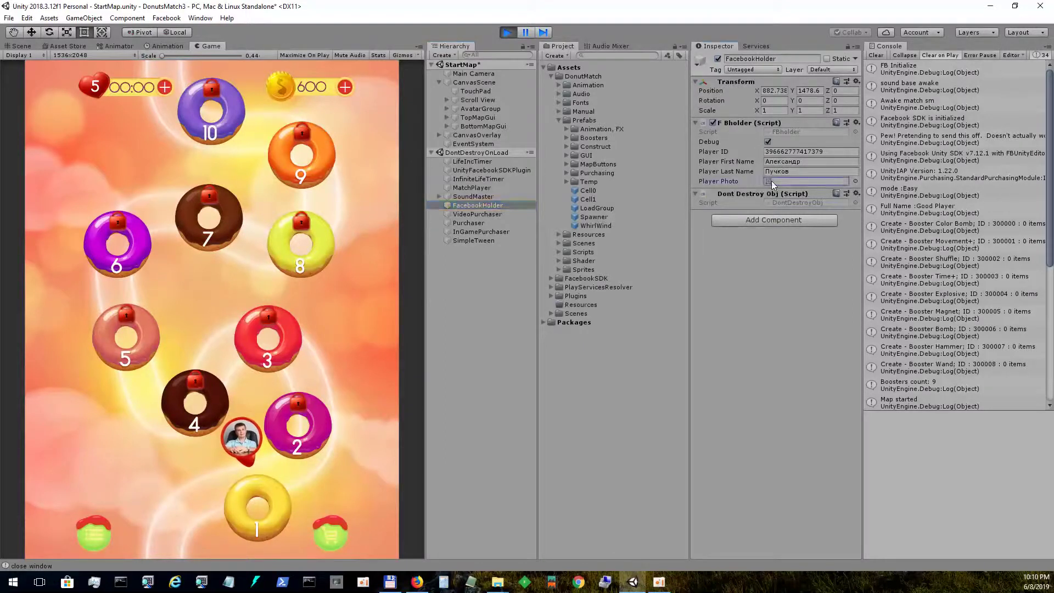
{"action": "left_click", "coordinate": [476, 152]}
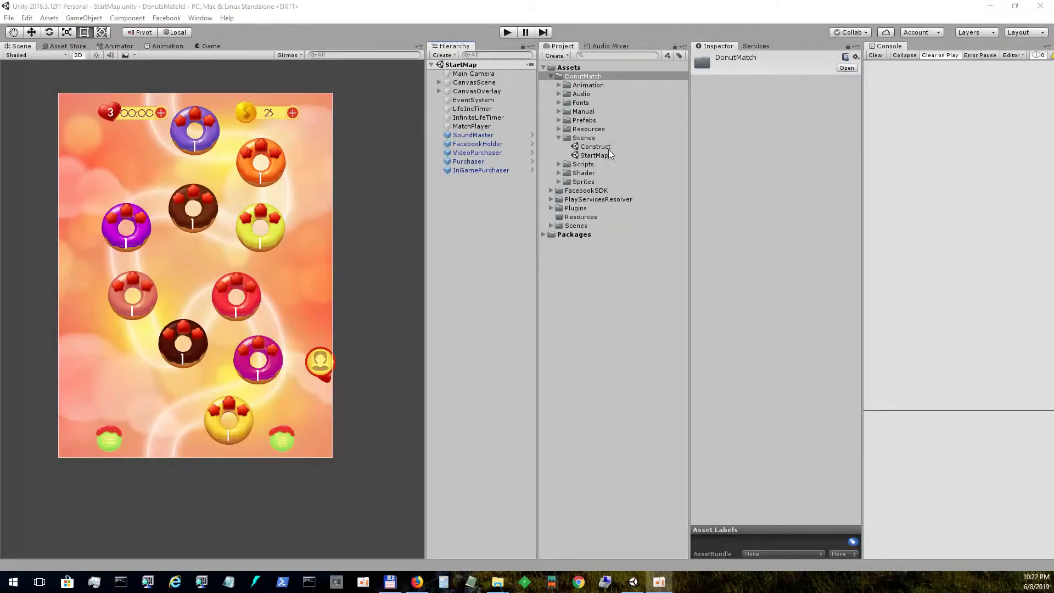
- Open the Construct scene, inspect its manager objects, and expand MatchController > MatchBoard
{"action": "double_click", "coordinate": [597, 147]}
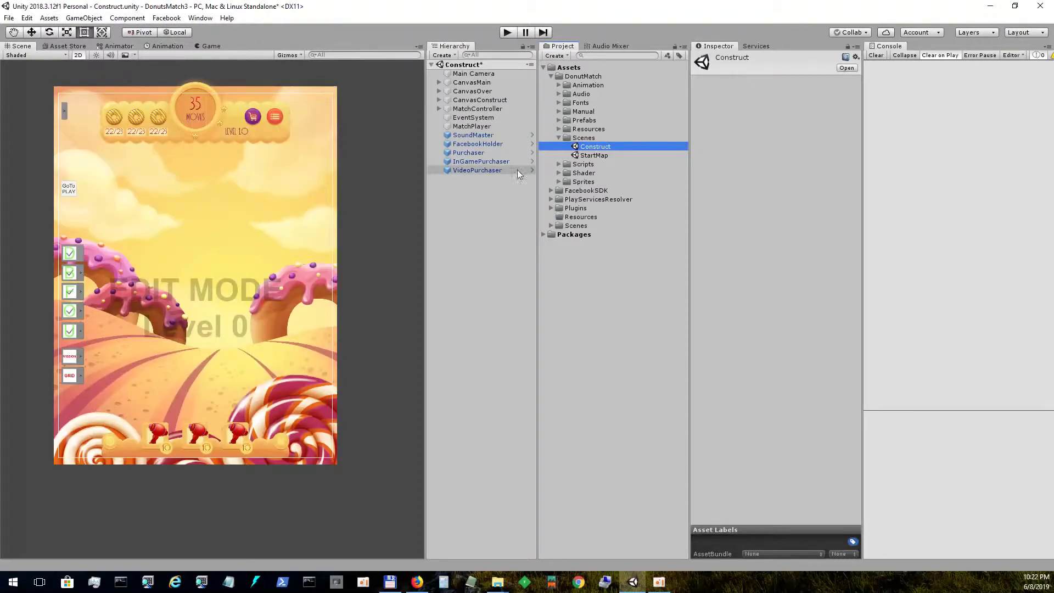
{"action": "left_click", "coordinate": [488, 173]}
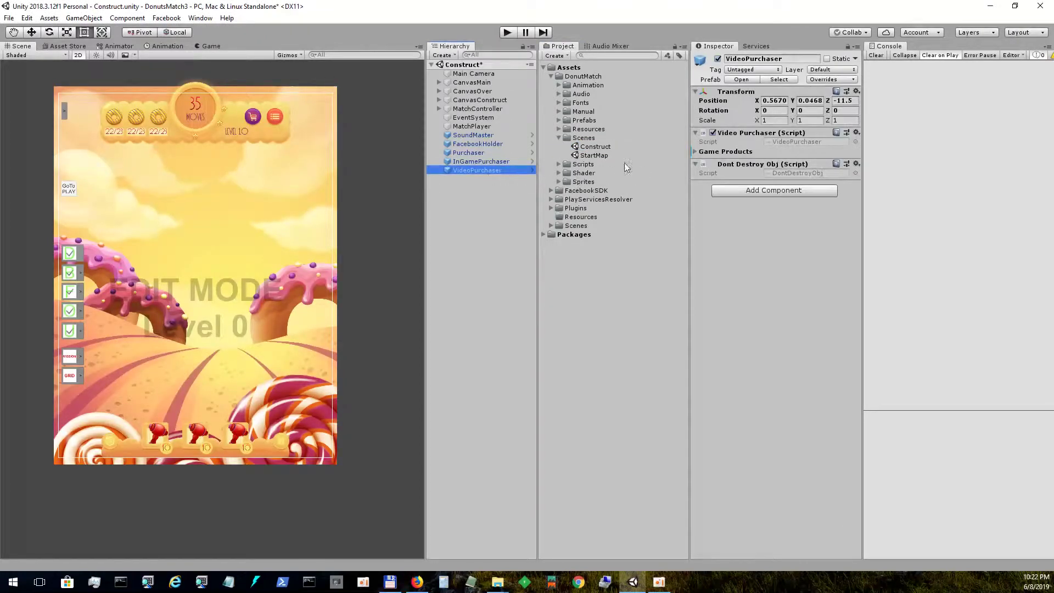
{"action": "left_click", "coordinate": [505, 161]}
{"action": "left_click", "coordinate": [470, 152]}
{"action": "left_click", "coordinate": [470, 144]}
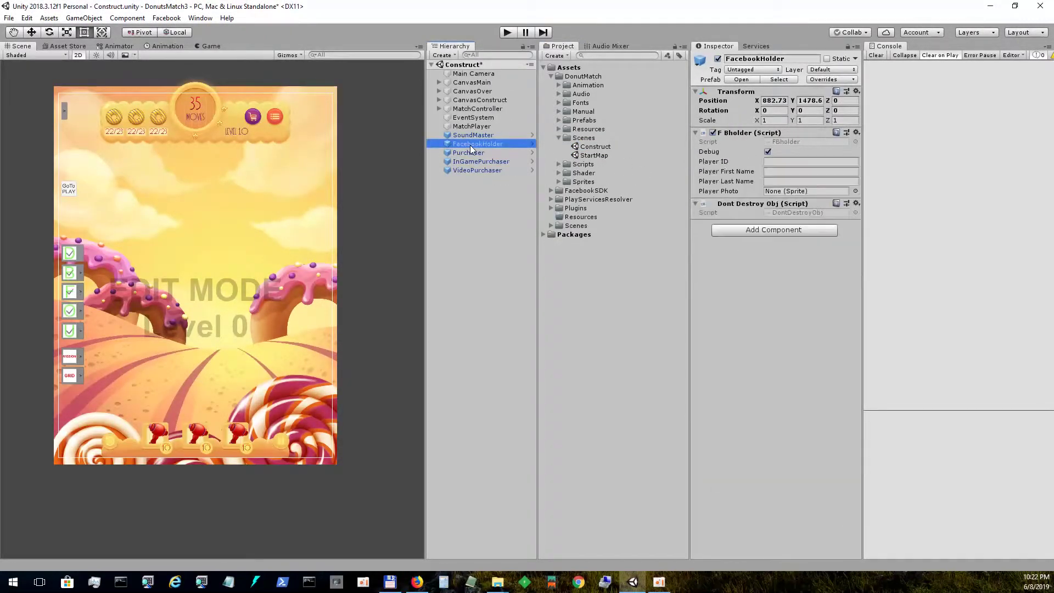
{"action": "left_click", "coordinate": [472, 136]}
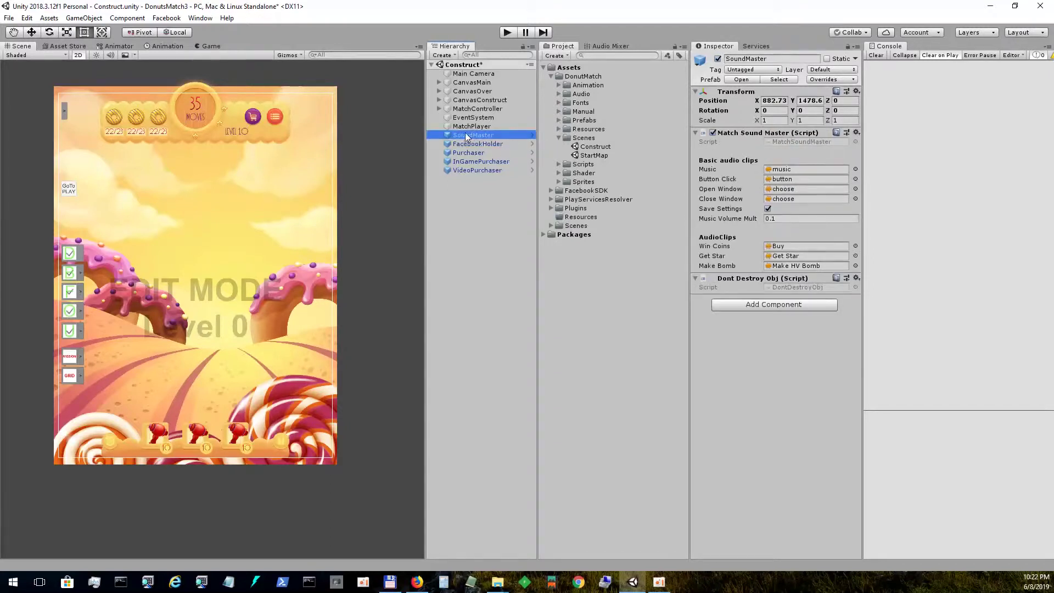
{"action": "left_click", "coordinate": [483, 127]}
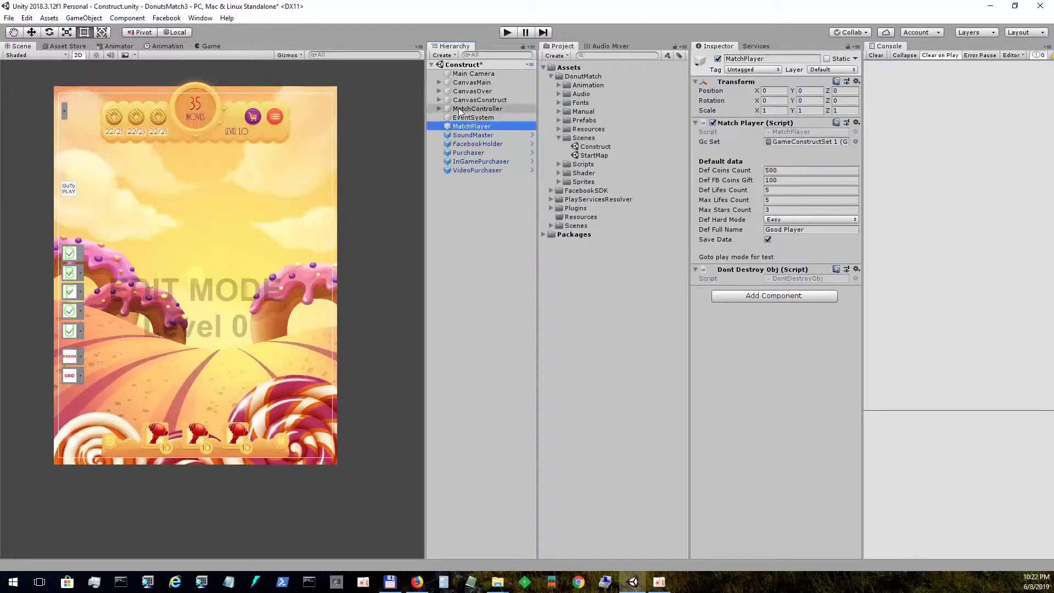
{"action": "left_click", "coordinate": [438, 109]}
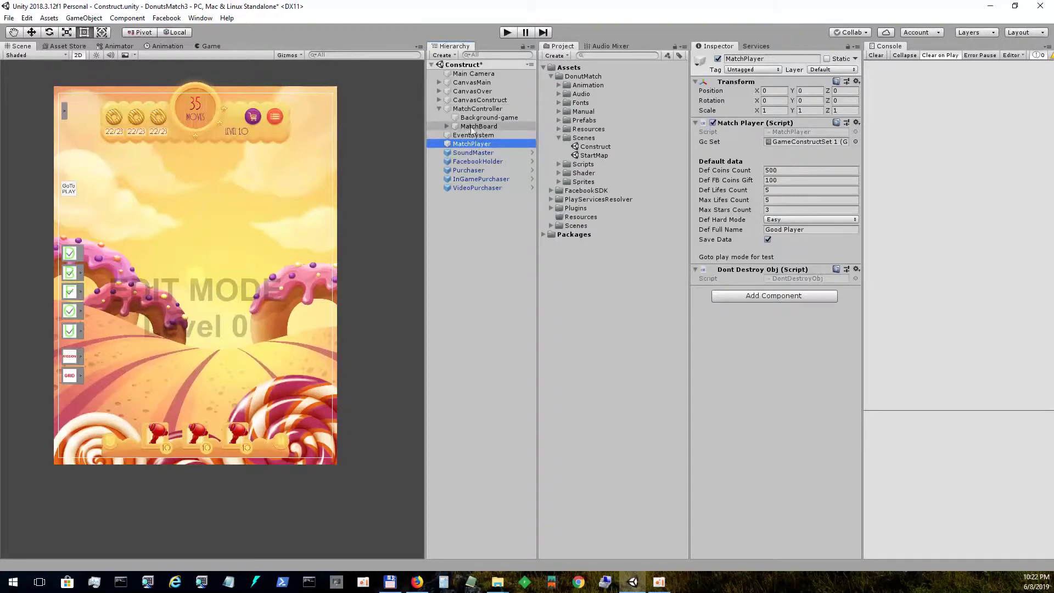
{"action": "left_click", "coordinate": [446, 126]}
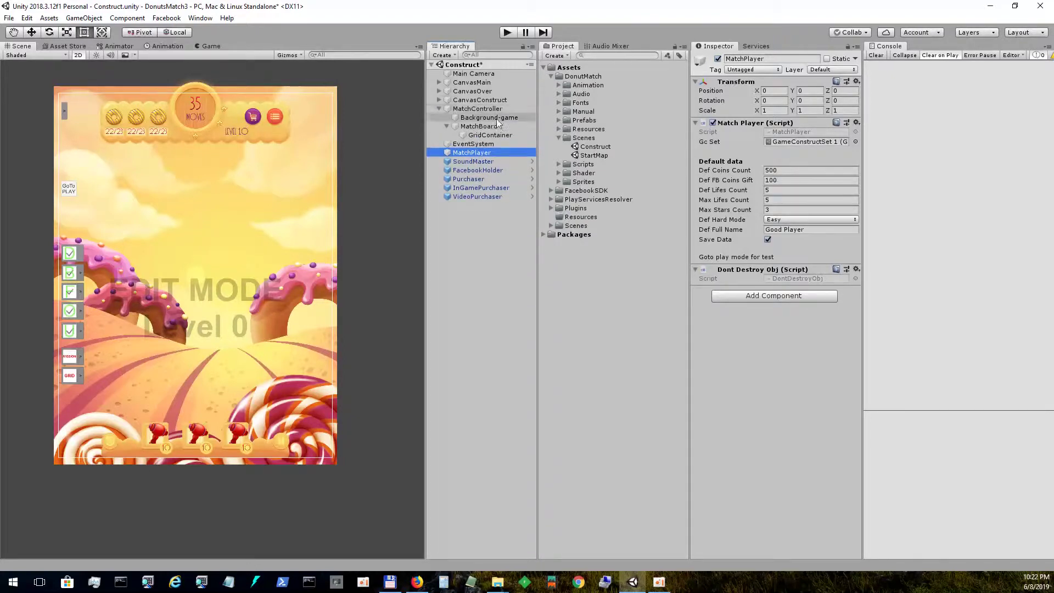
- Play the Construct scene, start Level 1, and inspect a row 0 cell's donut under GridContainer
{"action": "left_click", "coordinate": [507, 33]}
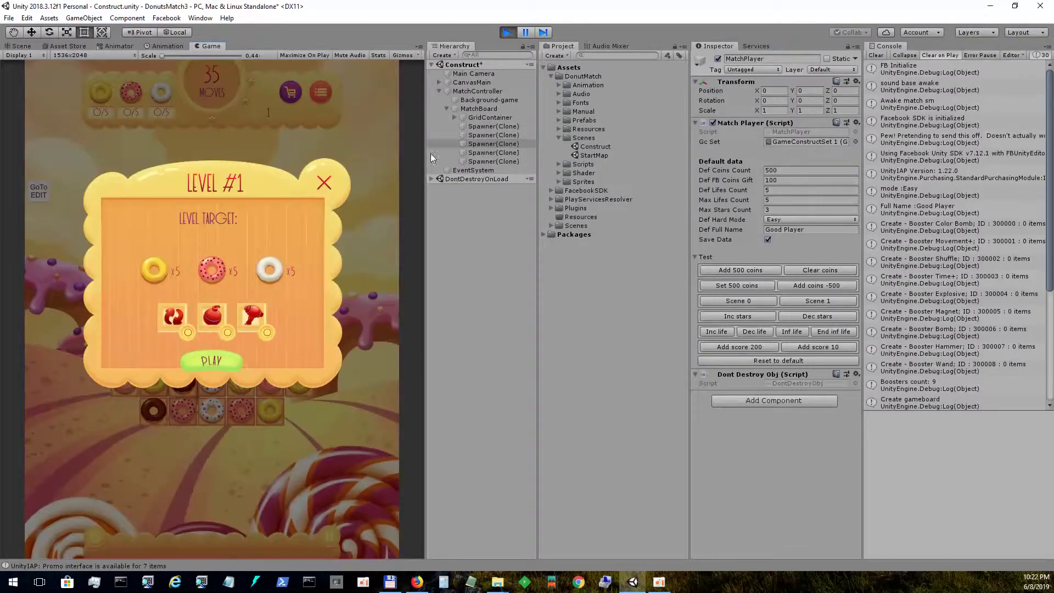
{"action": "left_click", "coordinate": [222, 355]}
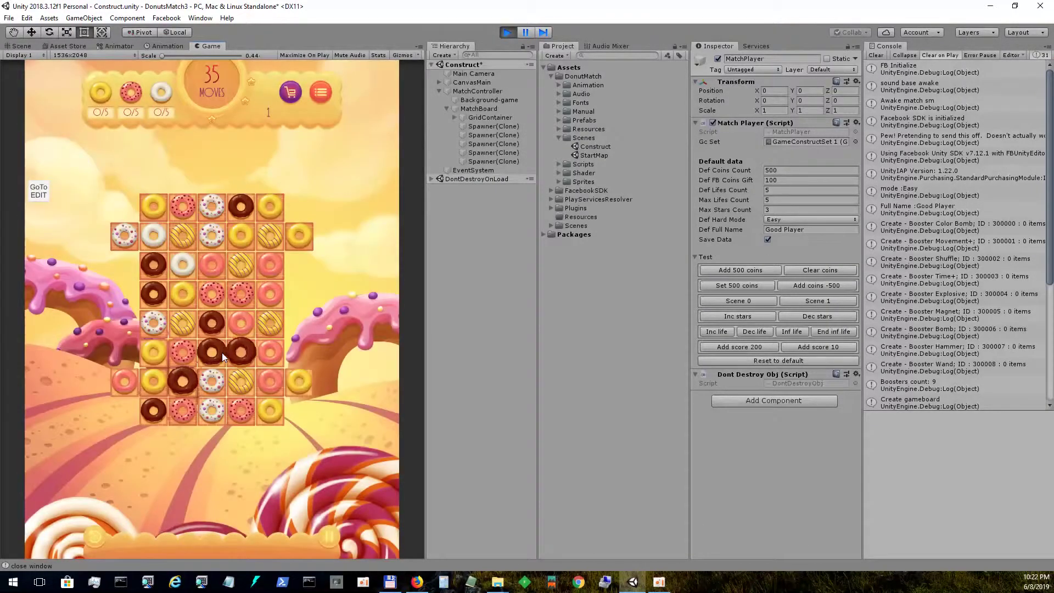
{"action": "left_click", "coordinate": [453, 117]}
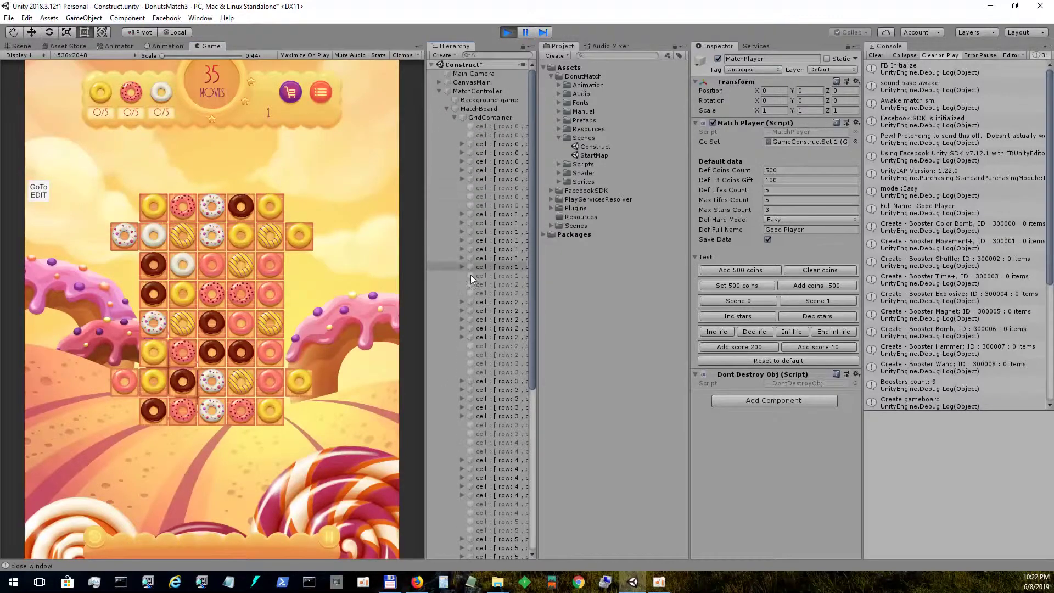
{"action": "left_click", "coordinate": [462, 144]}
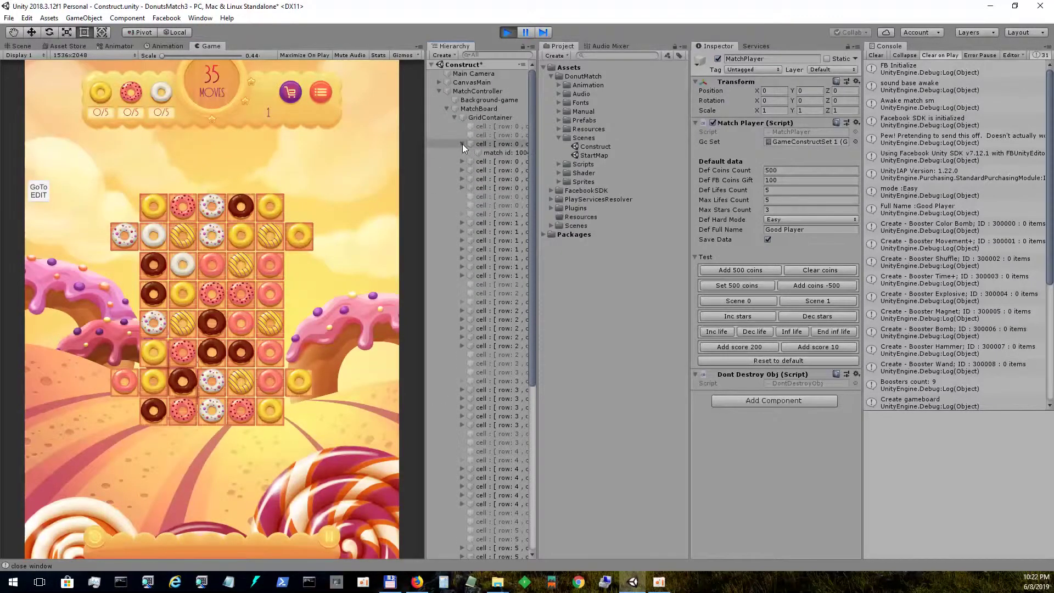
{"action": "left_click", "coordinate": [489, 152]}
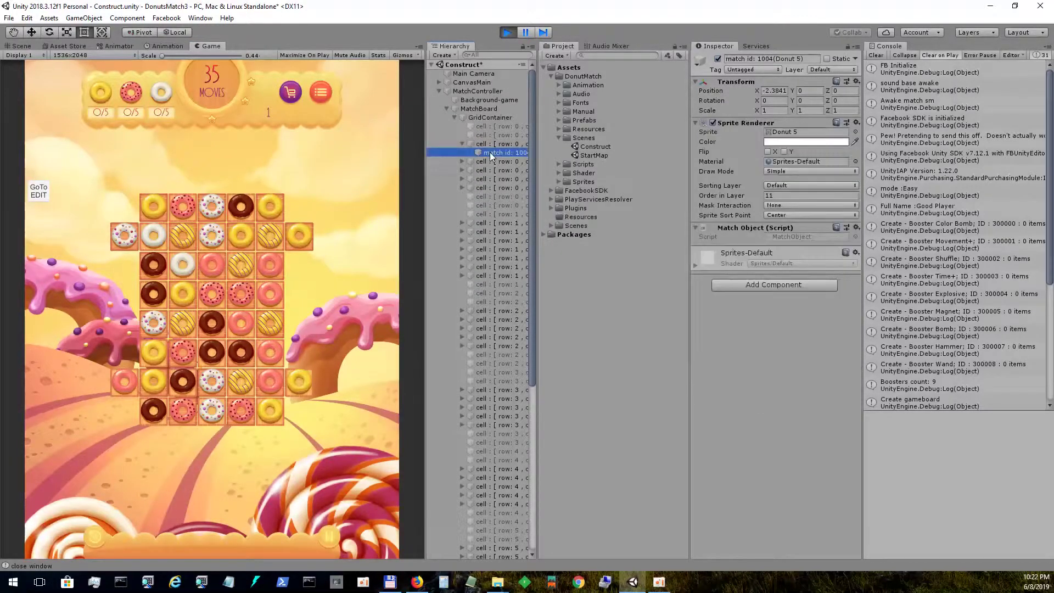
- Inspect the donuts in the row 0, col 5 and row 1 cells, then collapse the cells
{"action": "left_click", "coordinate": [19, 47]}
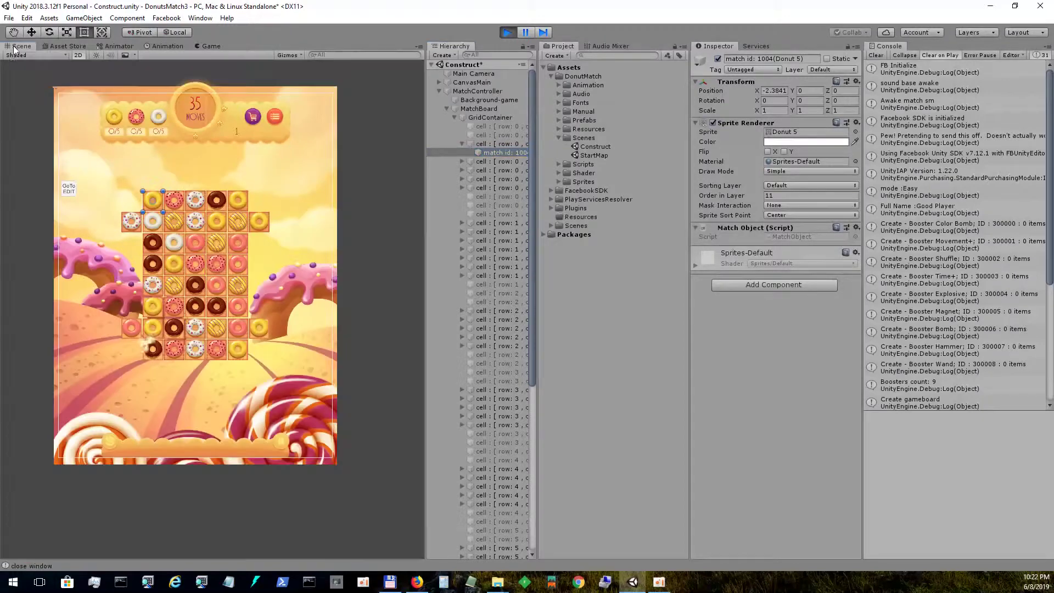
{"action": "left_click", "coordinate": [493, 164]}
{"action": "left_click", "coordinate": [488, 180]}
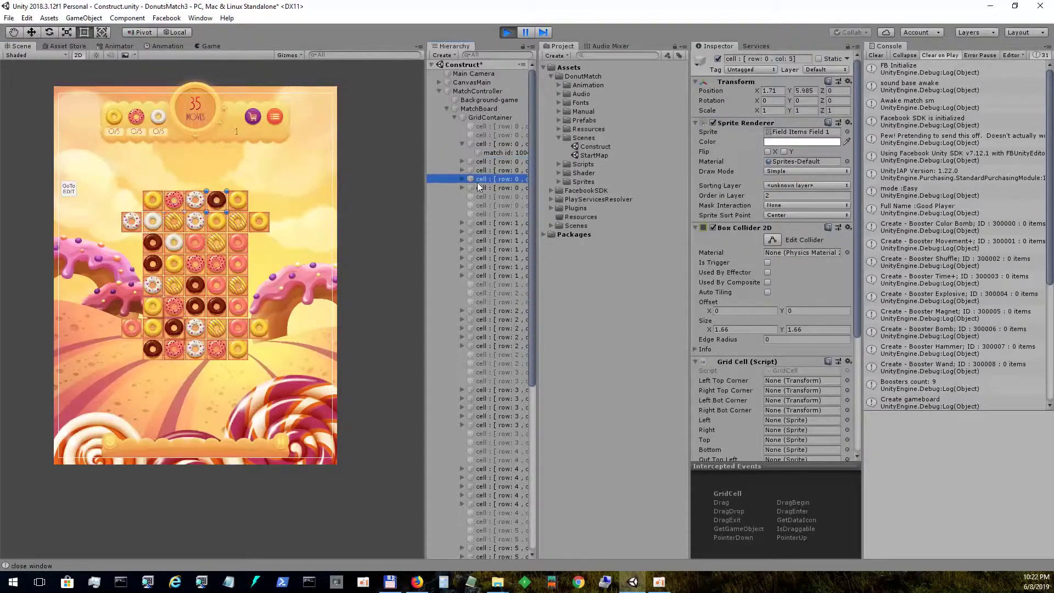
{"action": "left_click", "coordinate": [463, 187]}
{"action": "left_click", "coordinate": [490, 196]}
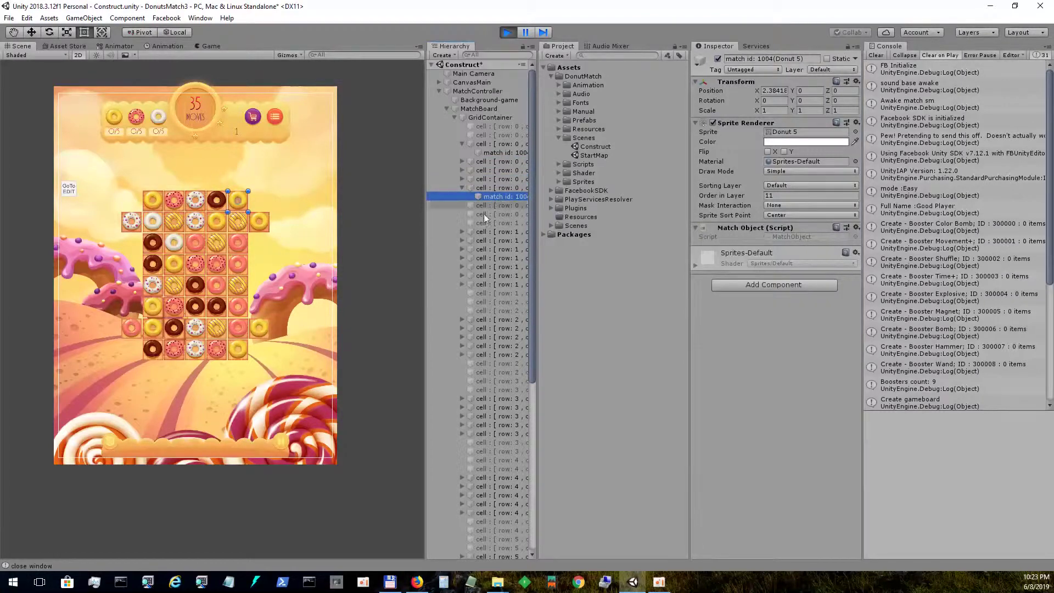
{"action": "left_click", "coordinate": [461, 258]}
{"action": "left_click", "coordinate": [461, 259]}
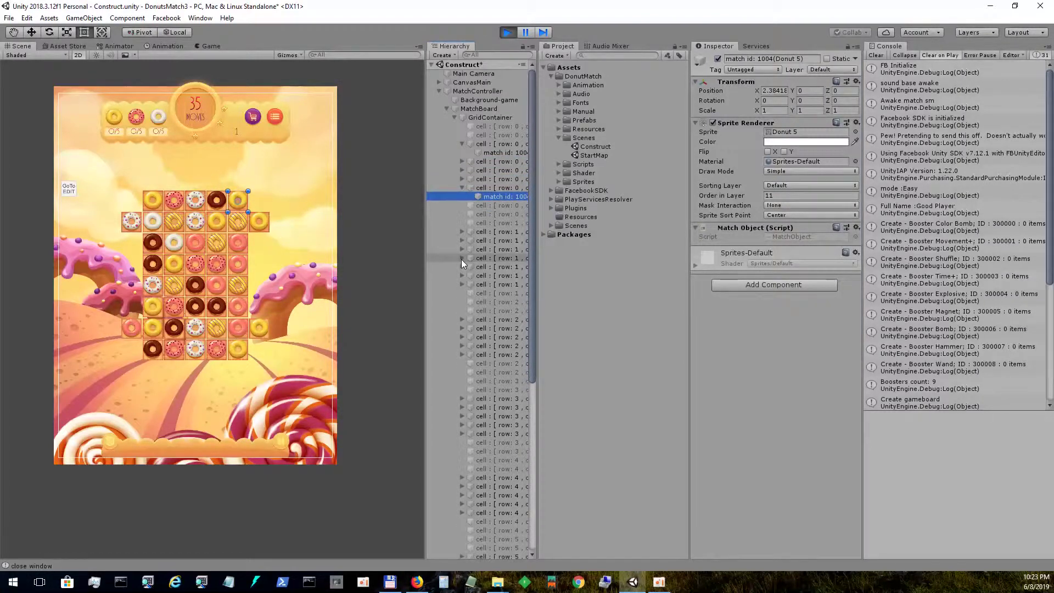
{"action": "left_click", "coordinate": [461, 188]}
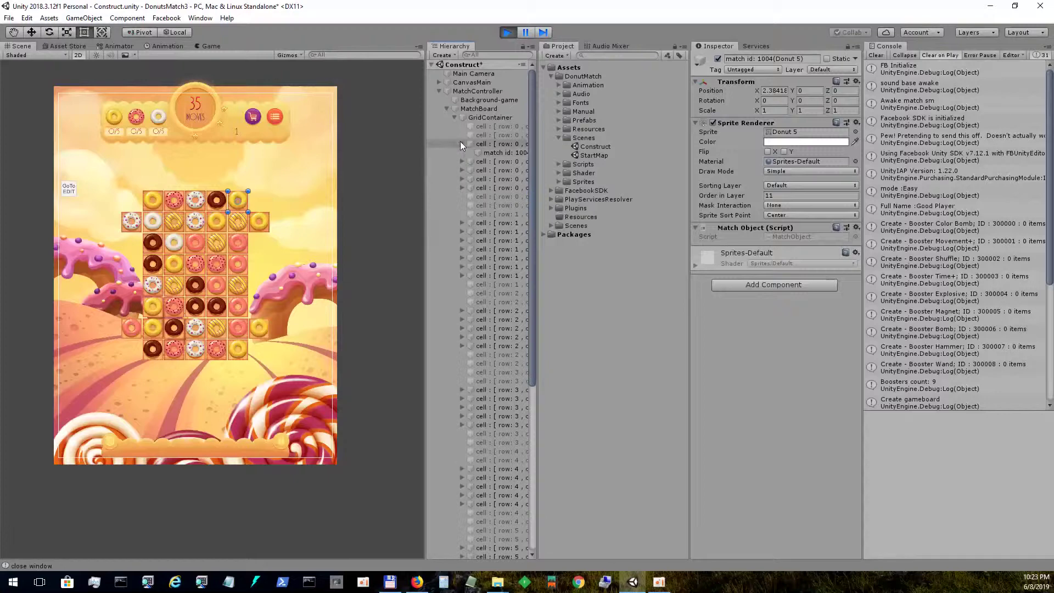
{"action": "left_click", "coordinate": [461, 143]}
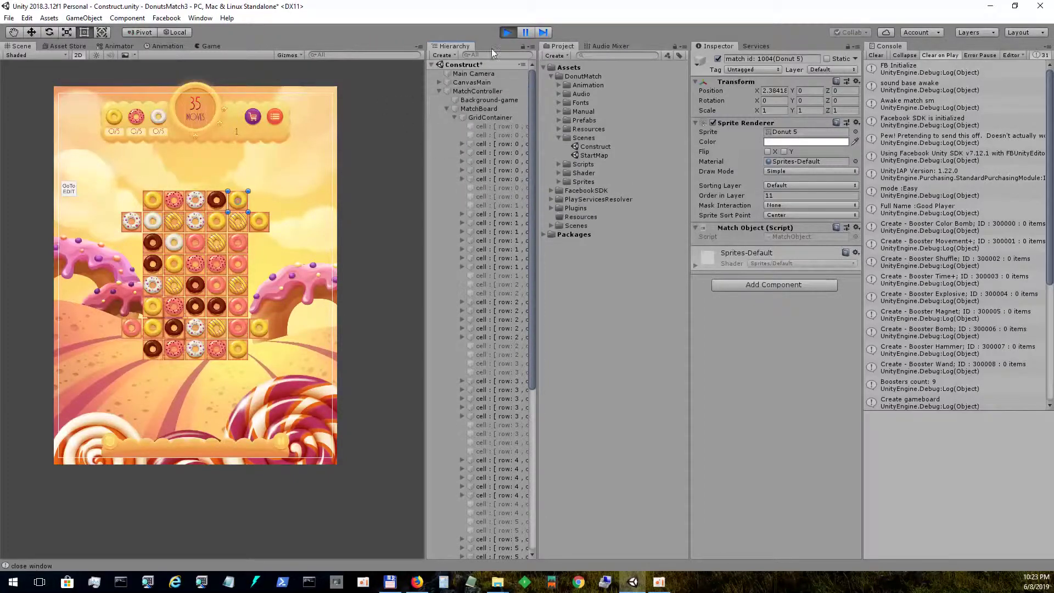
- Stop and restart play mode, then start Level #1 from its popup
{"action": "left_click", "coordinate": [504, 32]}
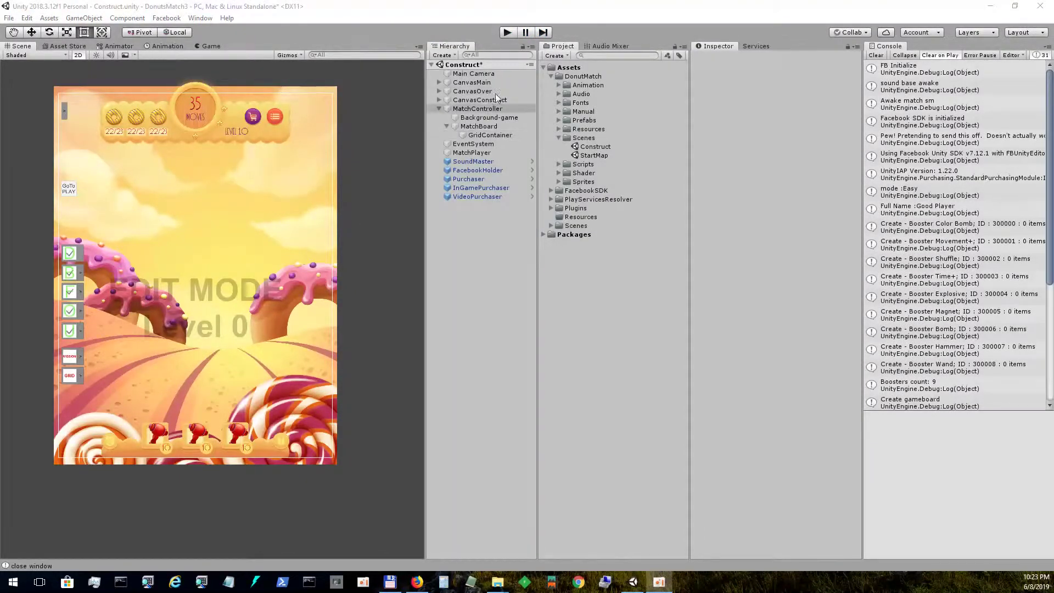
{"action": "left_click", "coordinate": [508, 33]}
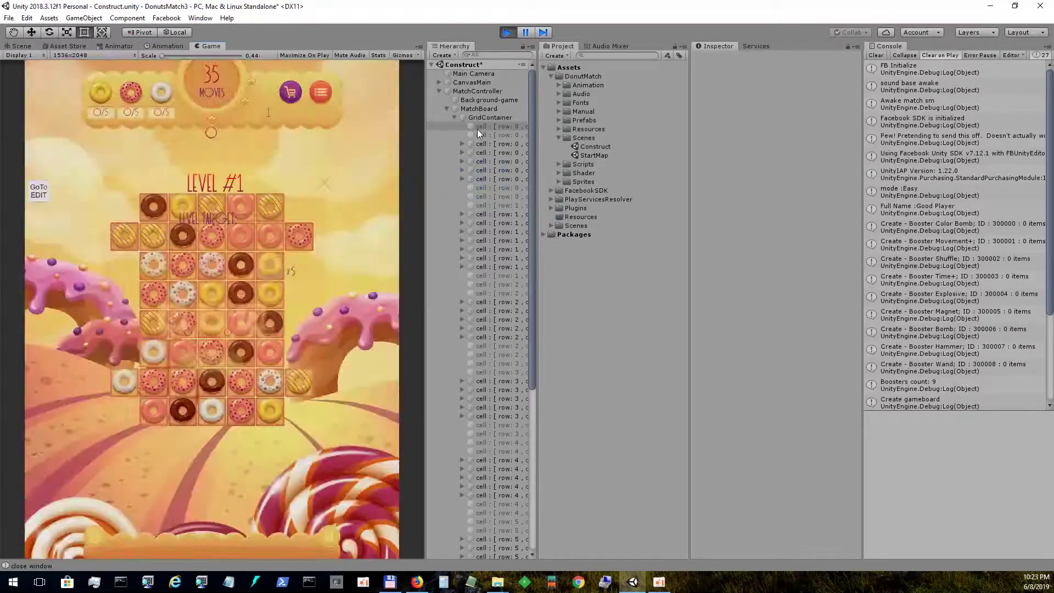
{"action": "left_click", "coordinate": [455, 116]}
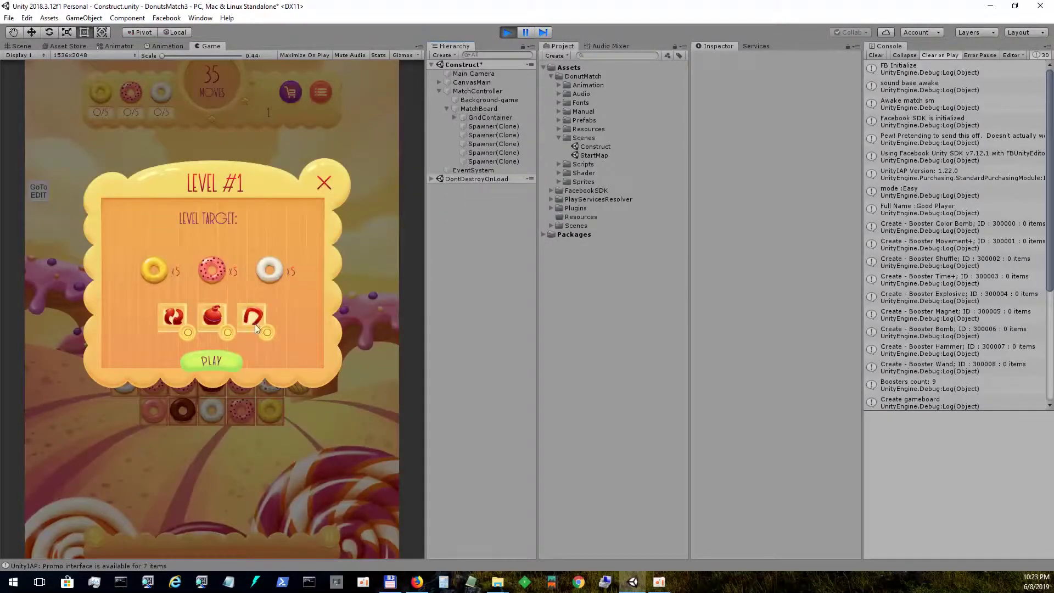
{"action": "left_click", "coordinate": [216, 364]}
- Inspect each Spawner(Clone) in turn and select all five spawners together
{"action": "left_click", "coordinate": [491, 128]}
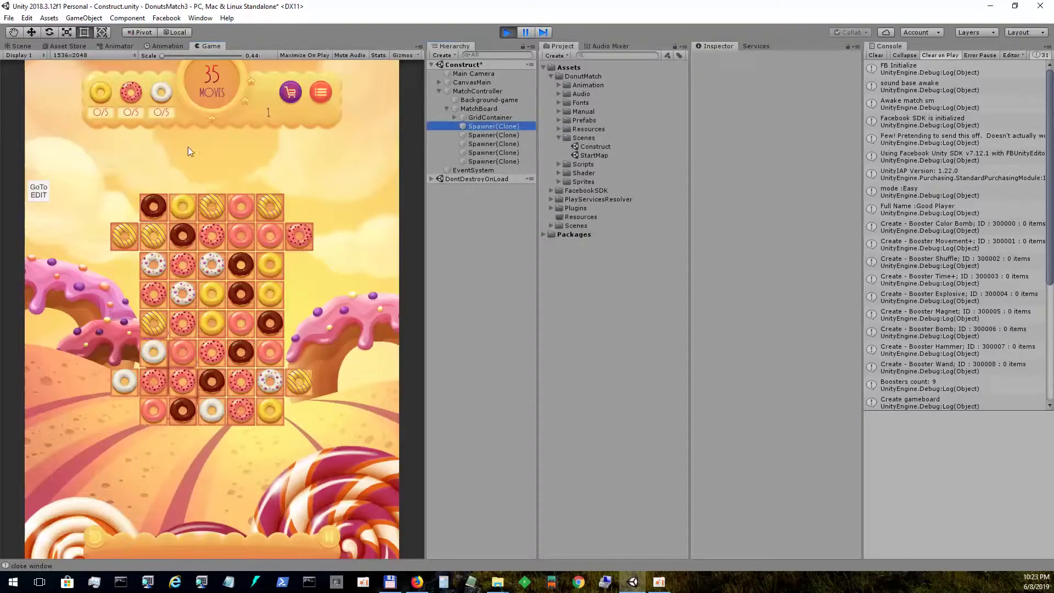
{"action": "left_click", "coordinate": [21, 46]}
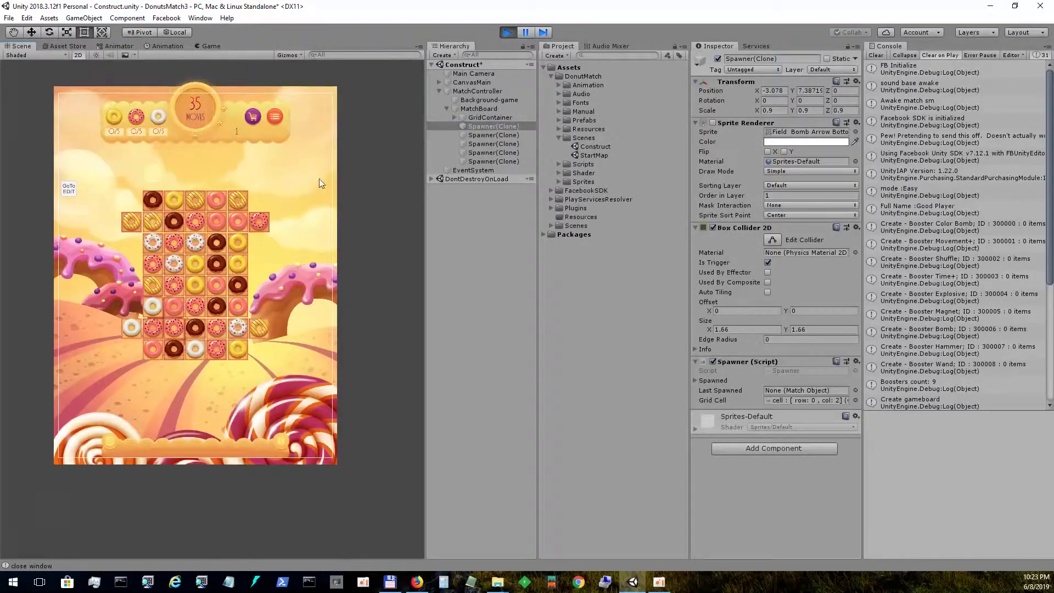
{"action": "scroll", "coordinate": [220, 137], "scroll_direction": "up", "scroll_amount": 1}
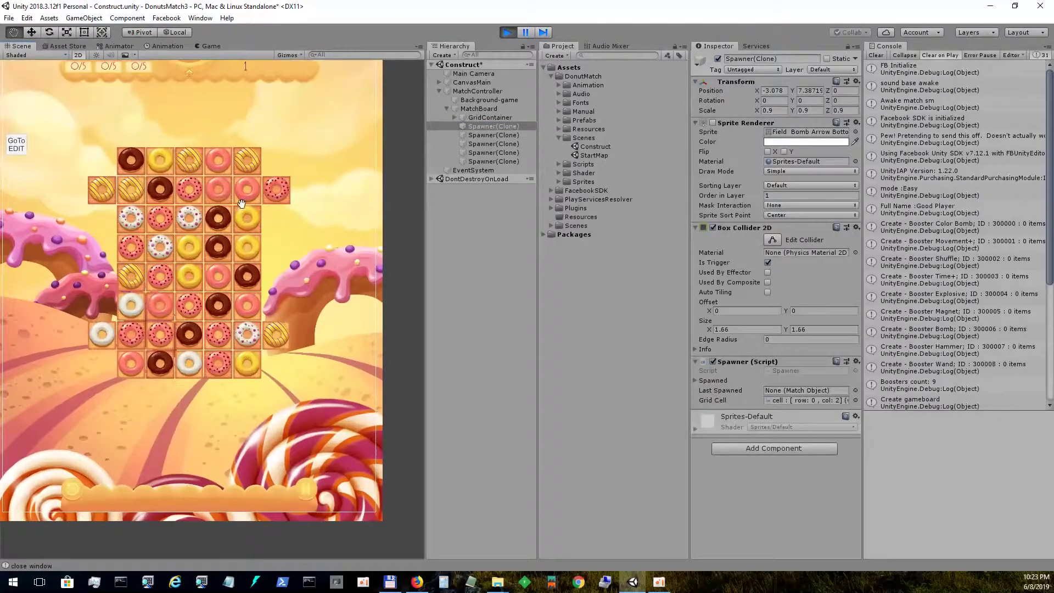
{"action": "scroll", "coordinate": [219, 137], "scroll_direction": "up", "scroll_amount": 2}
{"action": "left_click", "coordinate": [489, 135]}
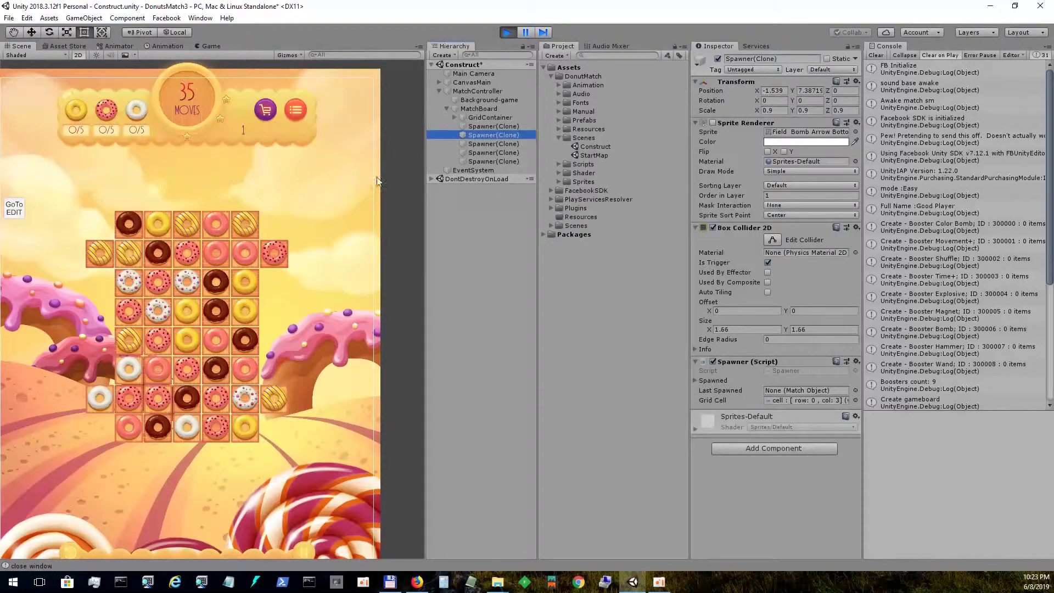
{"action": "left_click", "coordinate": [493, 144]}
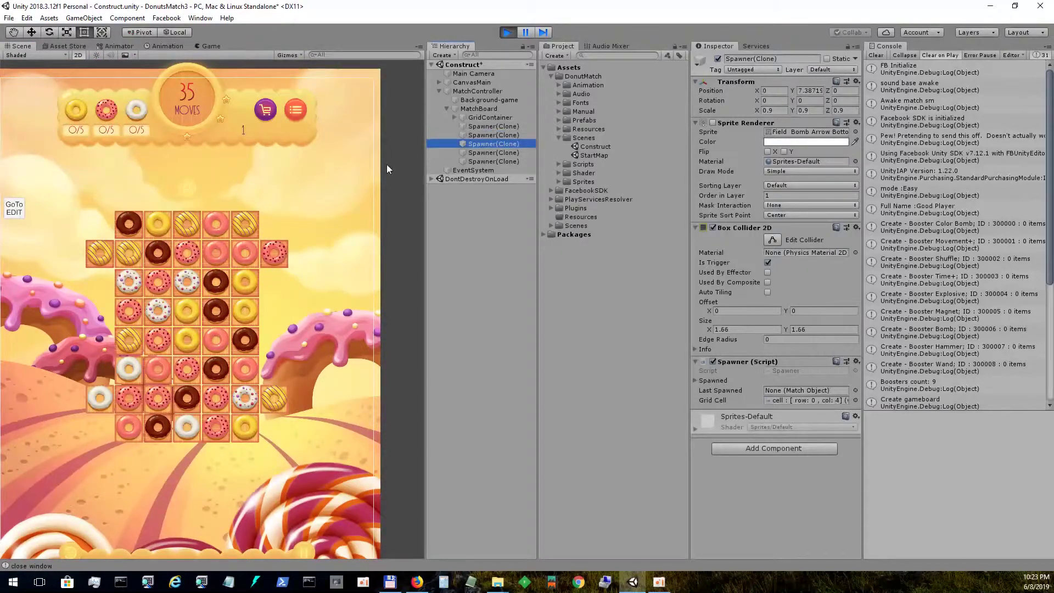
{"action": "left_click", "coordinate": [508, 161]}
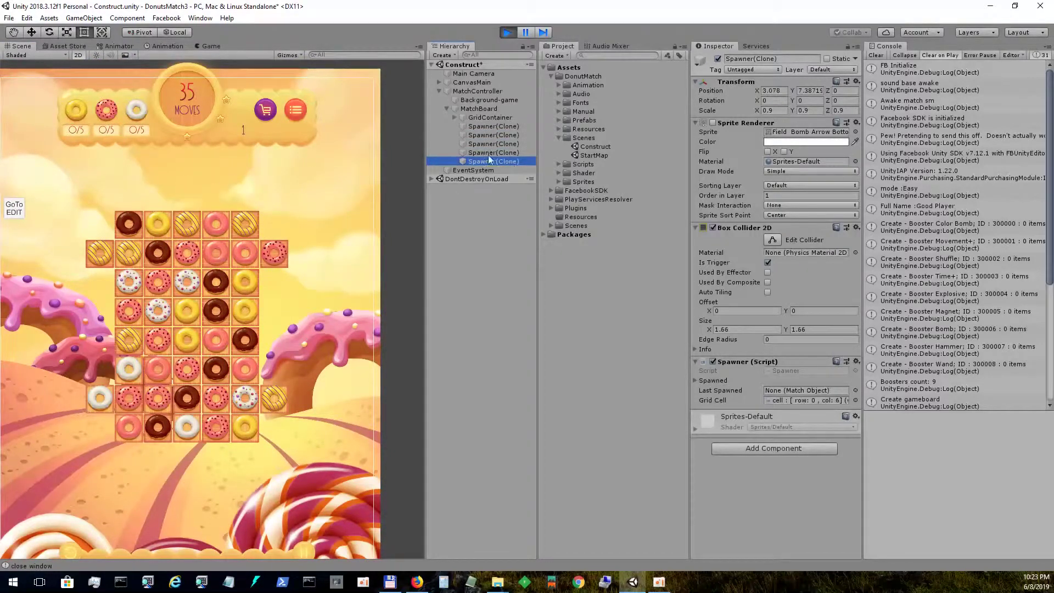
{"action": "left_click", "coordinate": [494, 126]}
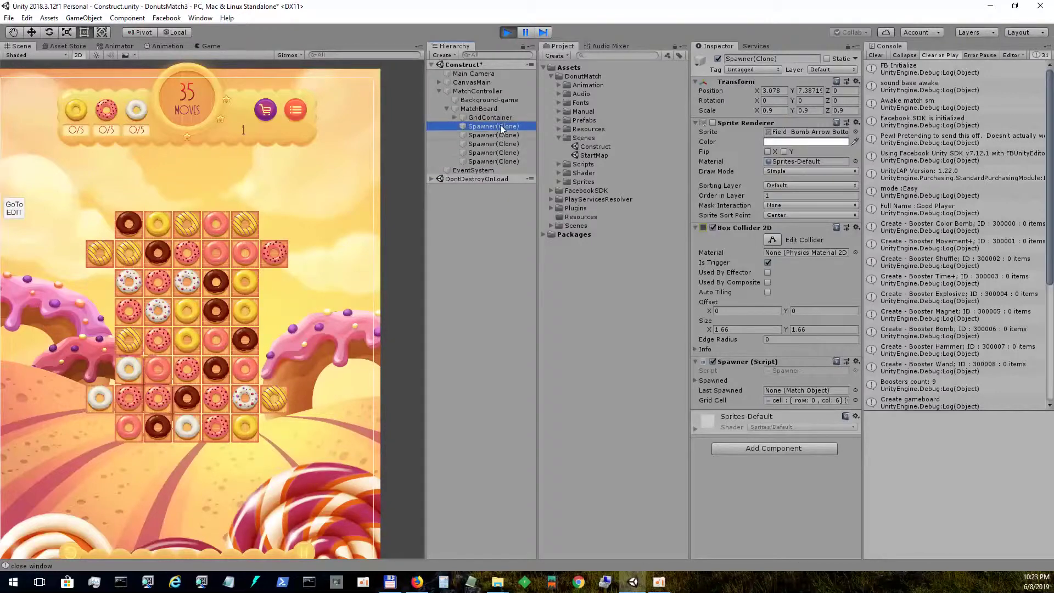
{"action": "left_click", "coordinate": [491, 161], "text": "shift"}
- Turn on the spawners' Sprite Renderer arrows and swap the chocolate donut left to make a red bomb
{"action": "left_click", "coordinate": [712, 123]}
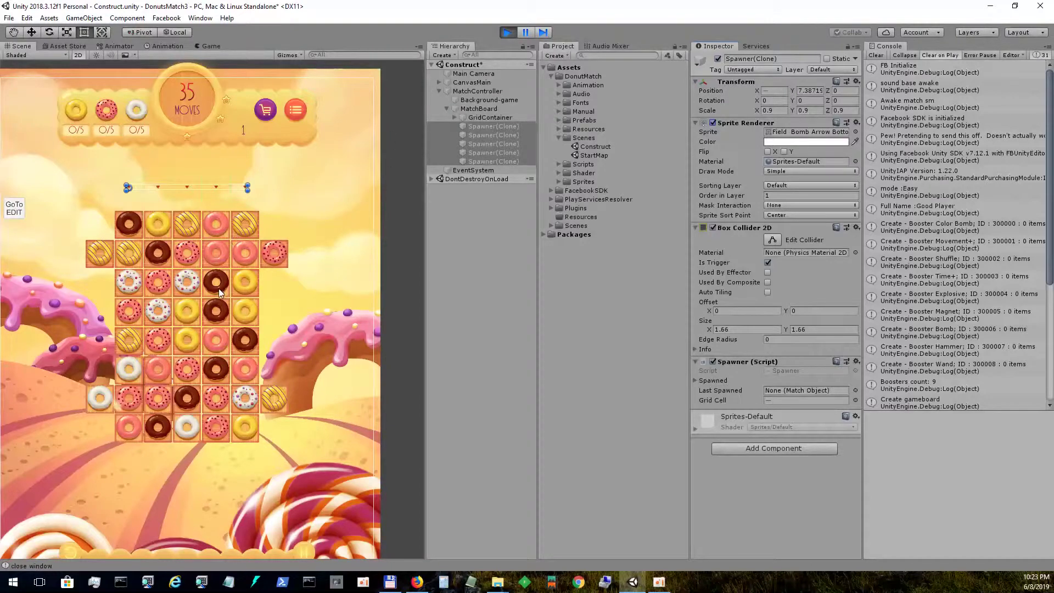
{"action": "left_click", "coordinate": [220, 337]}
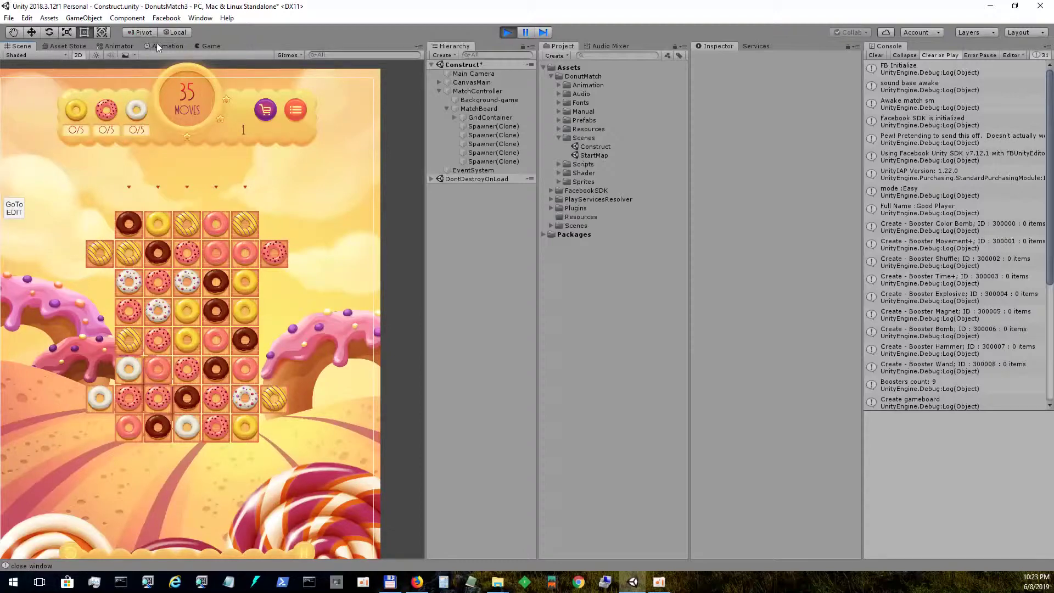
{"action": "left_click", "coordinate": [203, 46]}
{"action": "left_click_drag", "start_coordinate": [263, 326], "coordinate": [240, 324]}
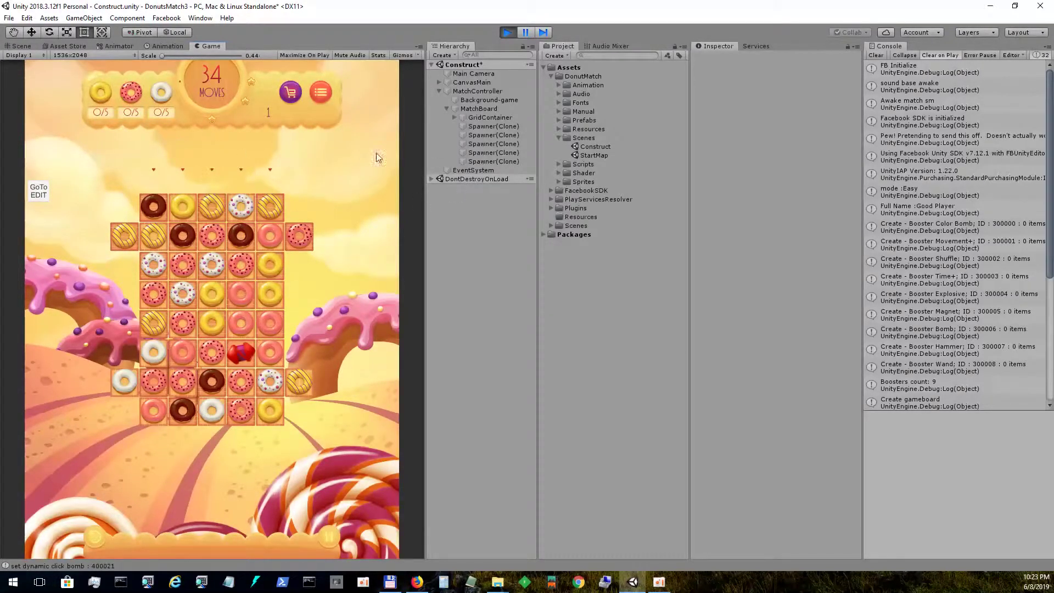
- Hide the five spawners' arrow sprites, select MatchBoard, and detonate the red bomb
{"action": "left_click", "coordinate": [503, 162]}
{"action": "left_click", "coordinate": [493, 126], "text": "shift"}
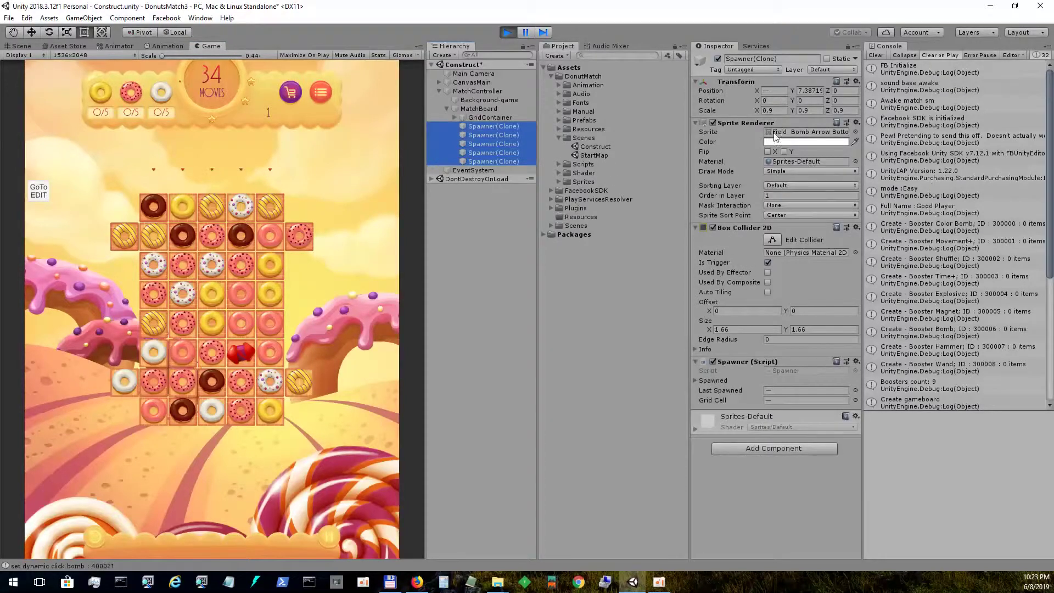
{"action": "left_click", "coordinate": [713, 122]}
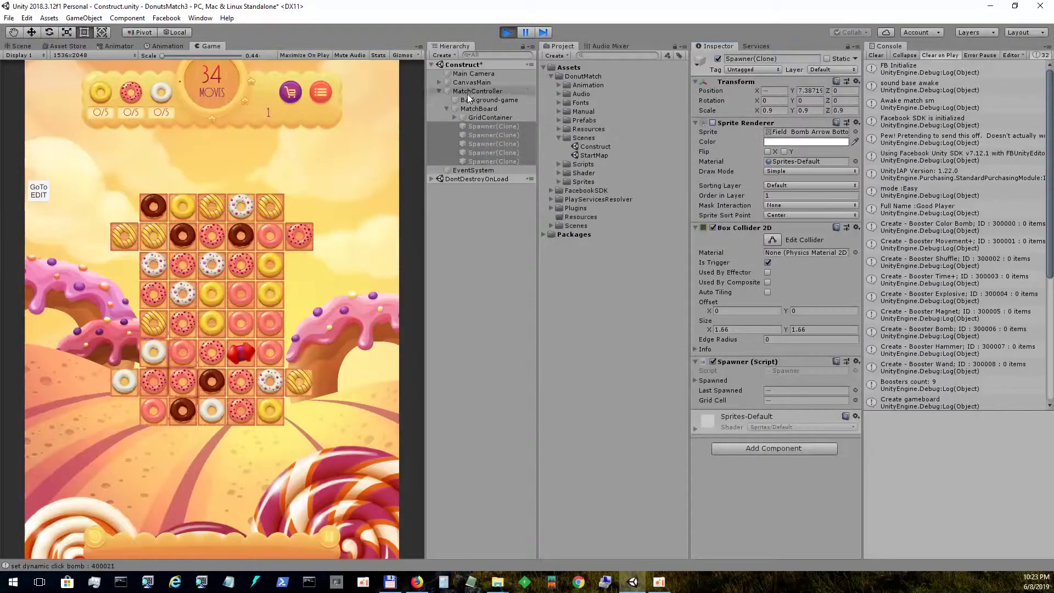
{"action": "left_click", "coordinate": [497, 110]}
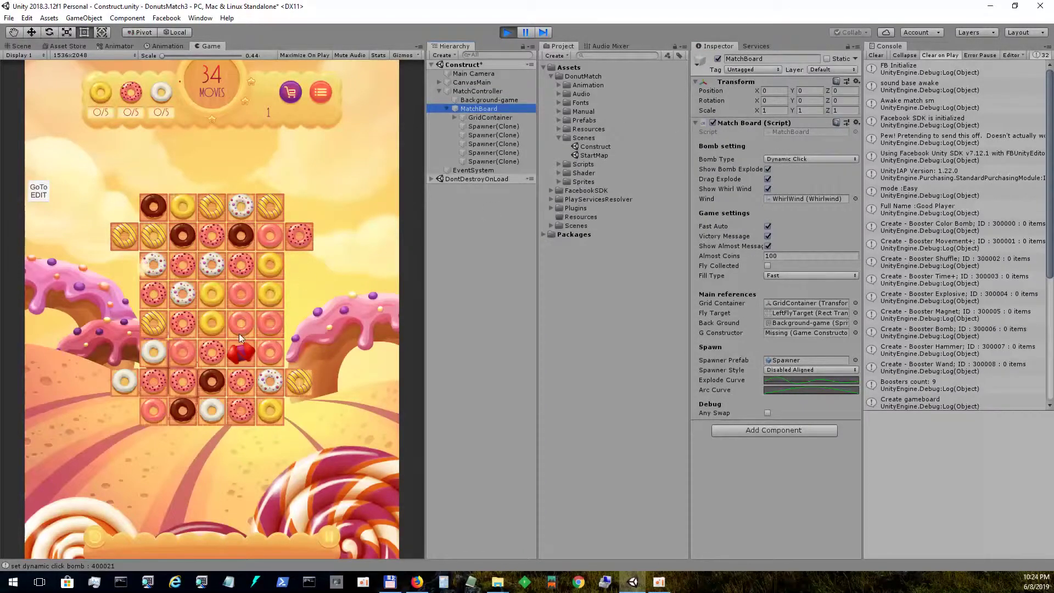
{"action": "left_click", "coordinate": [238, 350]}
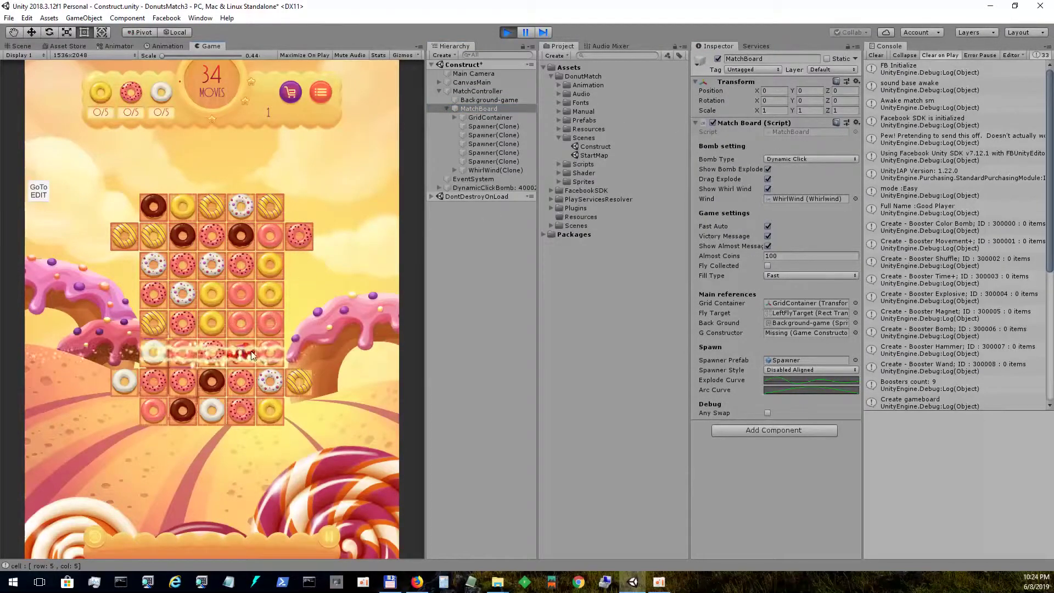
- Set MatchBoard's Bomb Type to Dynamic Match, enable Any Swap, and test three donut swaps
{"action": "left_click", "coordinate": [812, 159]}
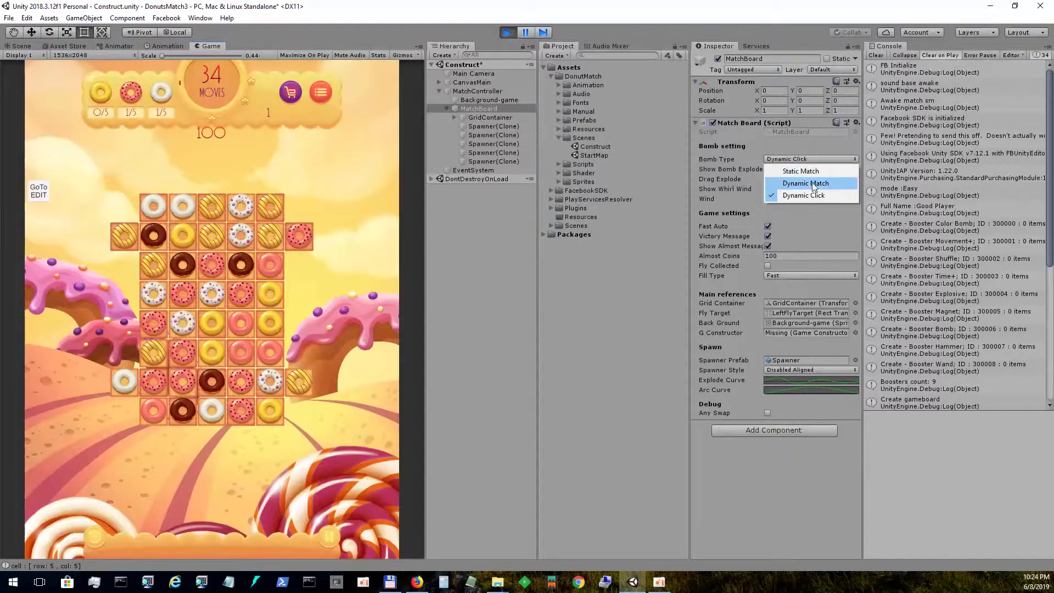
{"action": "left_click", "coordinate": [812, 186]}
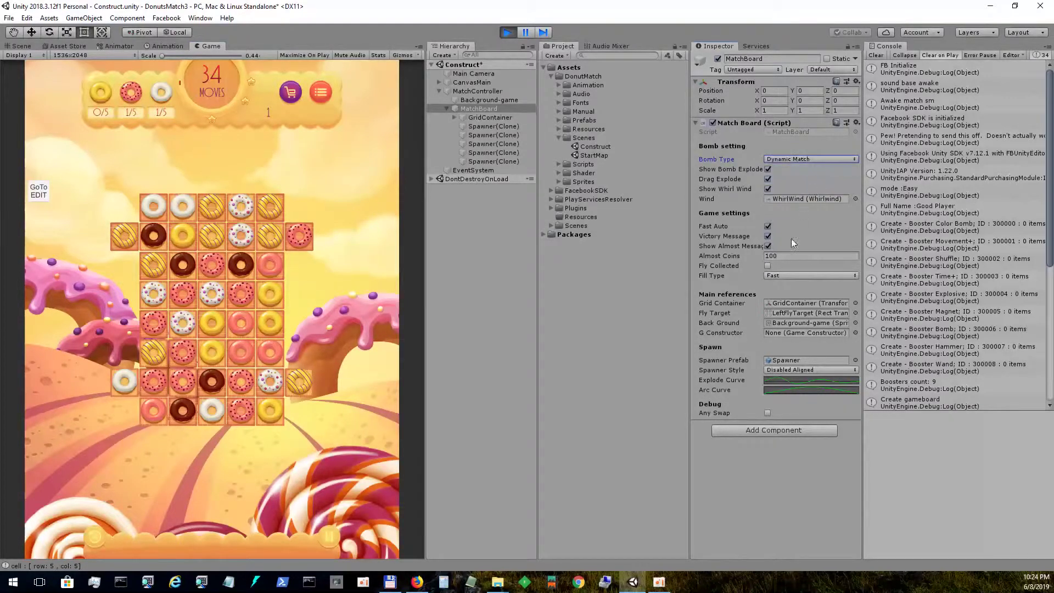
{"action": "left_click", "coordinate": [768, 414]}
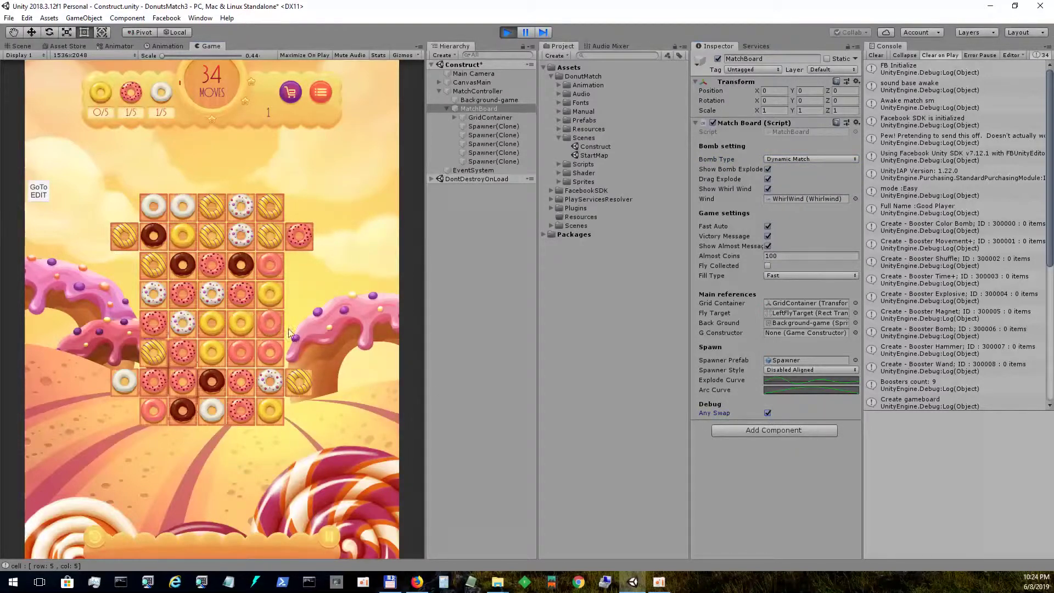
{"action": "left_click_drag", "start_coordinate": [248, 334], "coordinate": [270, 333]}
{"action": "left_click_drag", "start_coordinate": [157, 323], "coordinate": [190, 321]}
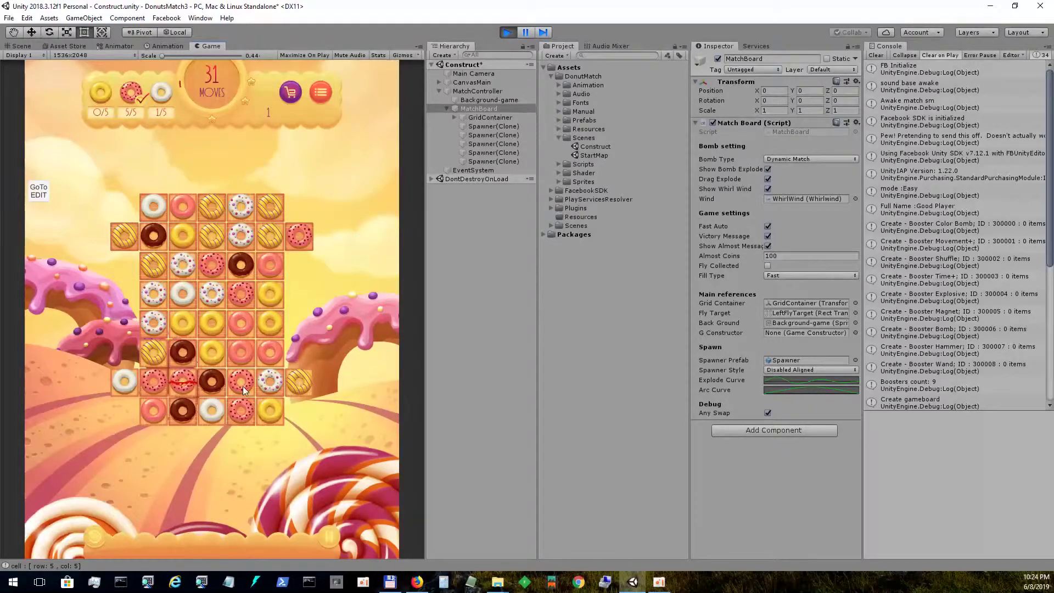
{"action": "left_click_drag", "start_coordinate": [212, 382], "coordinate": [239, 382]}
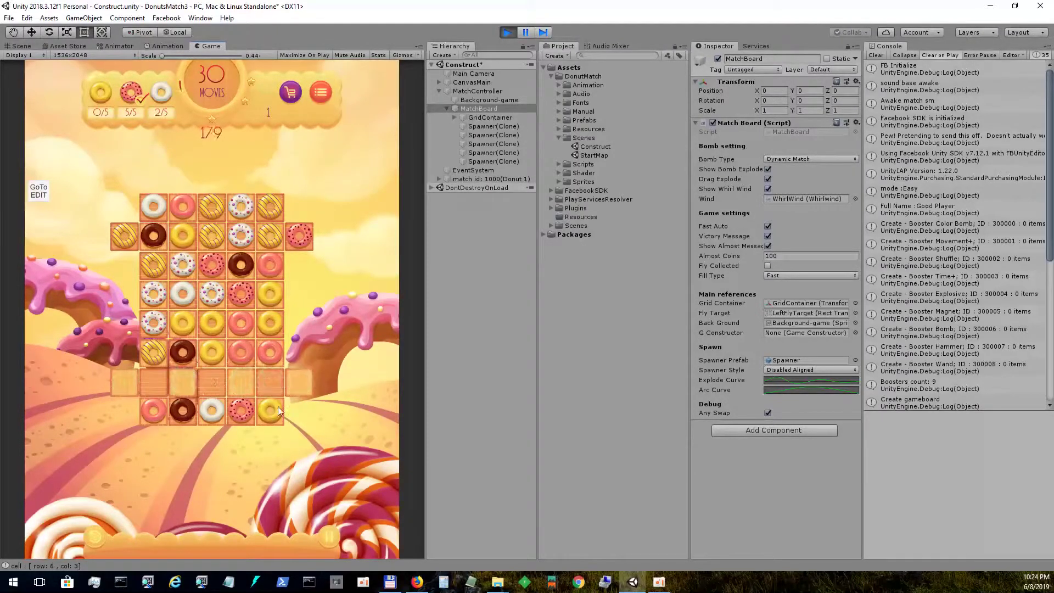
- Switch Bomb Type back to Static Match and play three donut matches, including a whirlwind one
{"action": "left_click", "coordinate": [812, 159]}
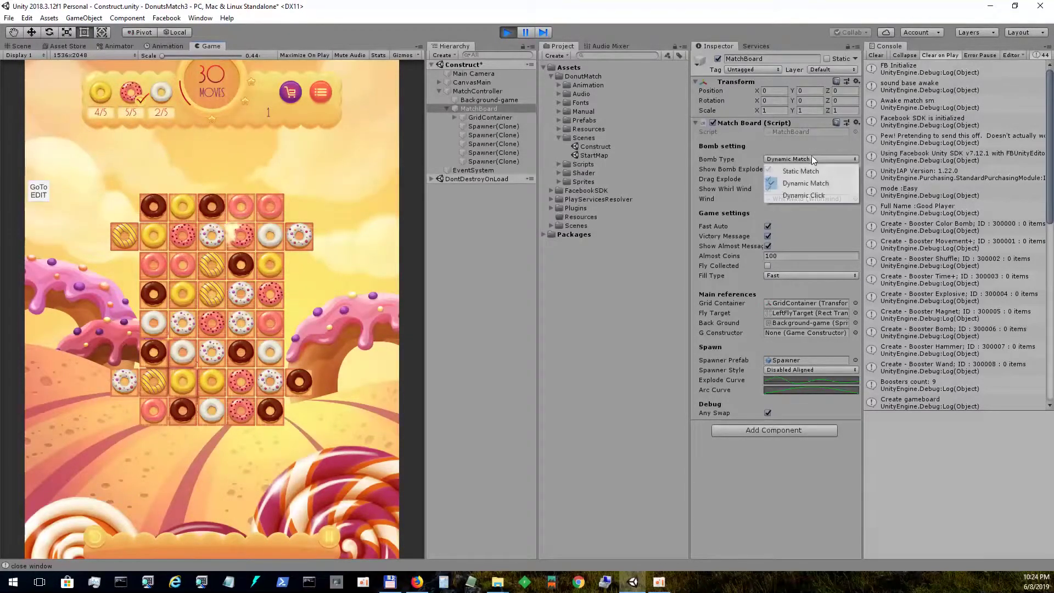
{"action": "left_click", "coordinate": [817, 169]}
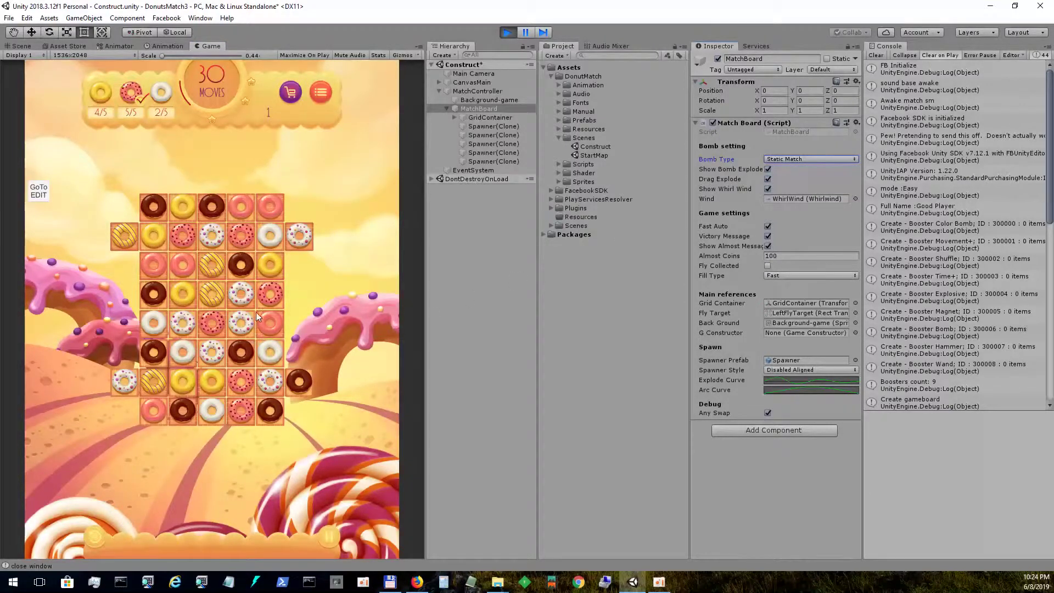
{"action": "mouse_move", "coordinate": [257, 317]}
{"action": "left_mouse_down"}
{"action": "mouse_move", "coordinate": [250, 296]}
{"action": "mouse_move", "coordinate": [215, 357]}
{"action": "mouse_move", "coordinate": [209, 335]}
{"action": "left_mouse_up"}
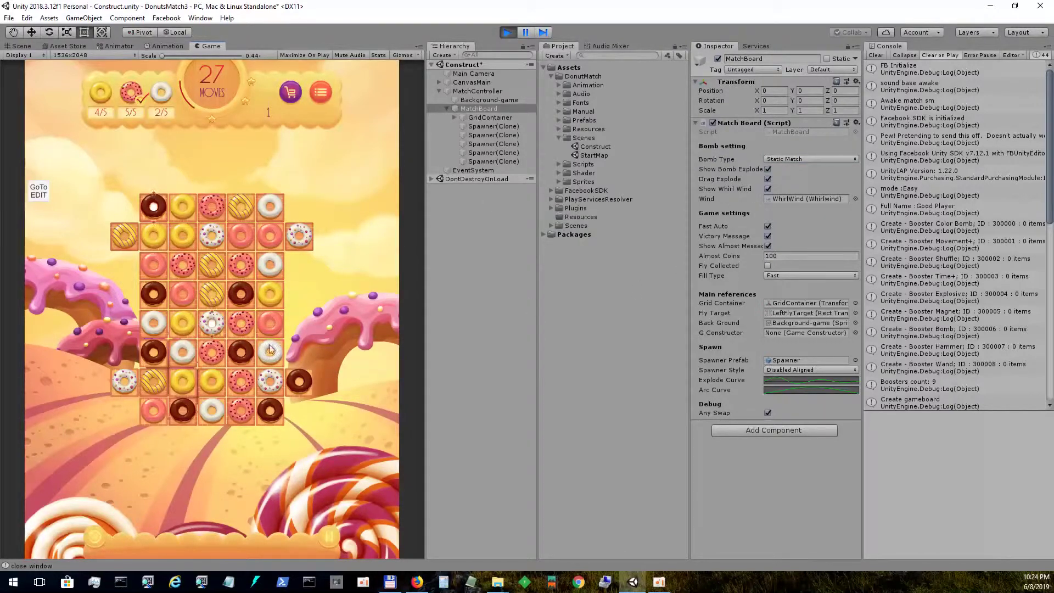
{"action": "left_click_drag", "start_coordinate": [250, 328], "coordinate": [219, 325]}
{"action": "left_click_drag", "start_coordinate": [242, 382], "coordinate": [219, 383]}
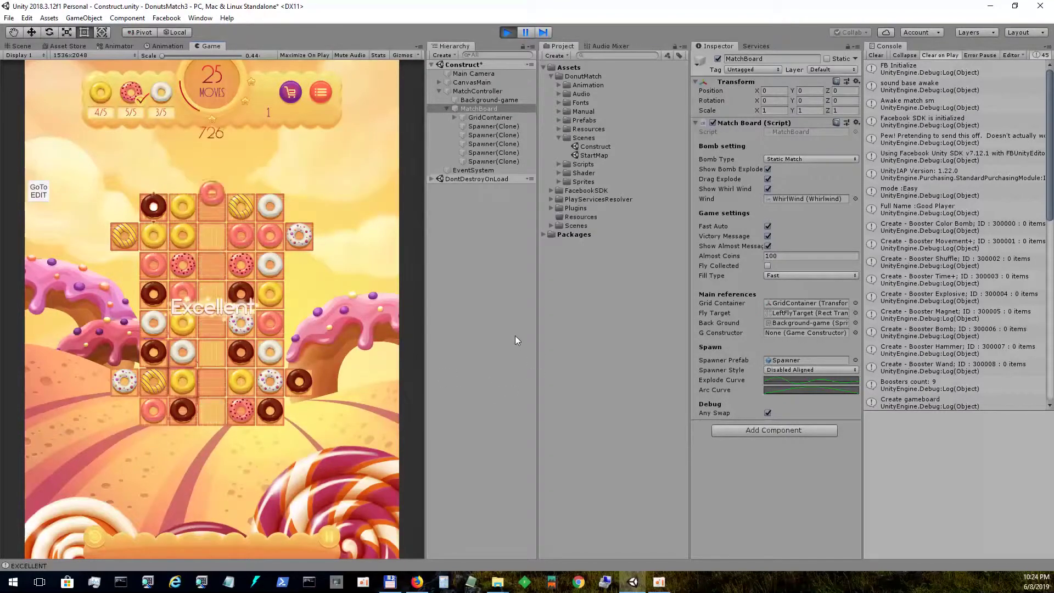
- Turn off Show Whirl Wind on the MatchBoard and play three more matches
{"action": "left_click", "coordinate": [768, 190]}
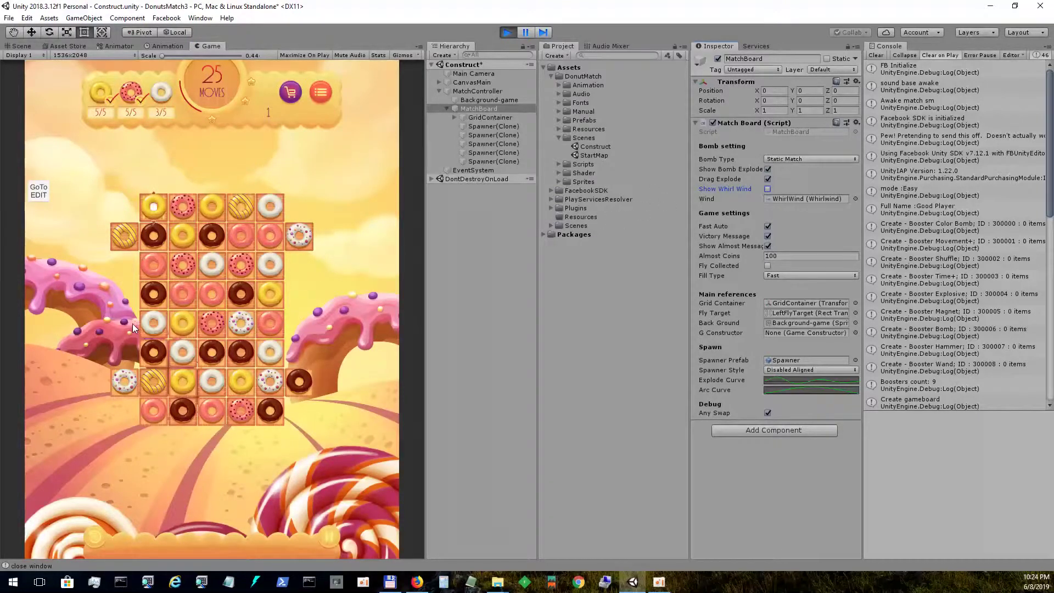
{"action": "left_click_drag", "start_coordinate": [154, 293], "coordinate": [183, 293]}
{"action": "left_click_drag", "start_coordinate": [184, 343], "coordinate": [184, 318]}
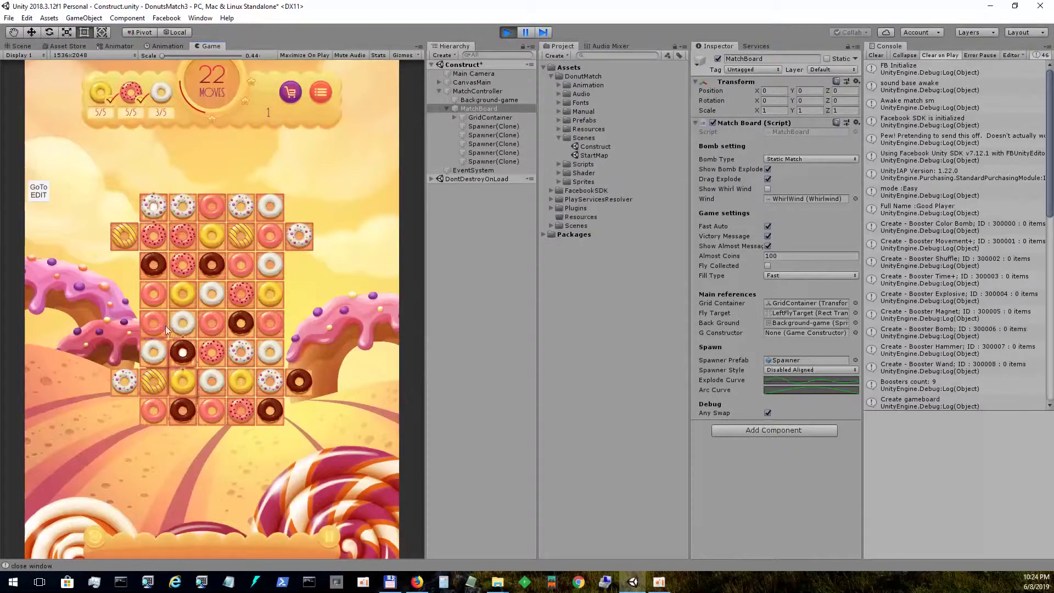
{"action": "left_click_drag", "start_coordinate": [164, 364], "coordinate": [214, 383]}
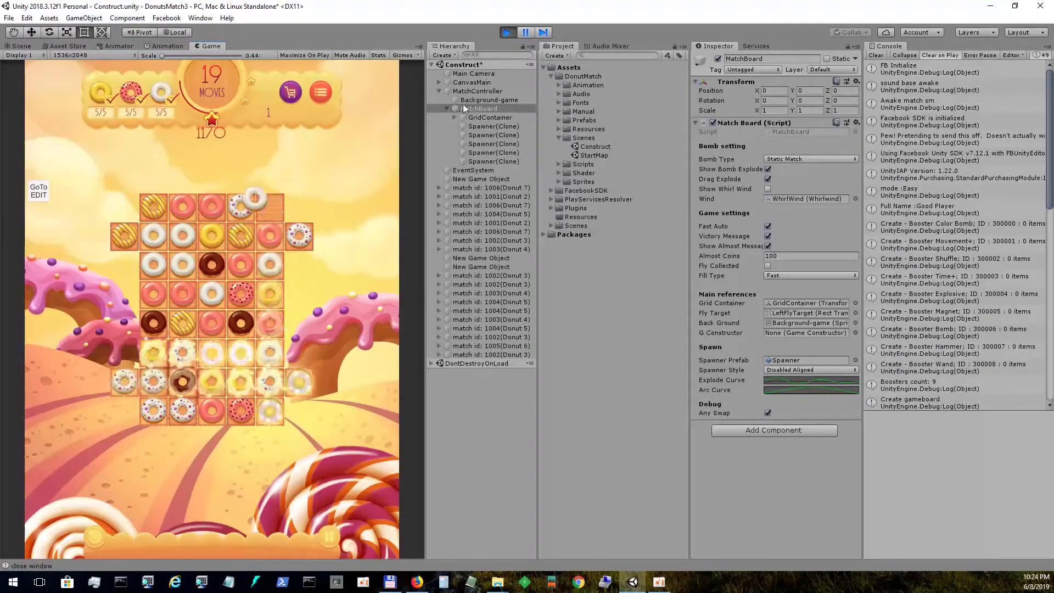
- Stop the game, then inspect CanvasConstruct and CanvasOver with their children
{"action": "left_click", "coordinate": [506, 32]}
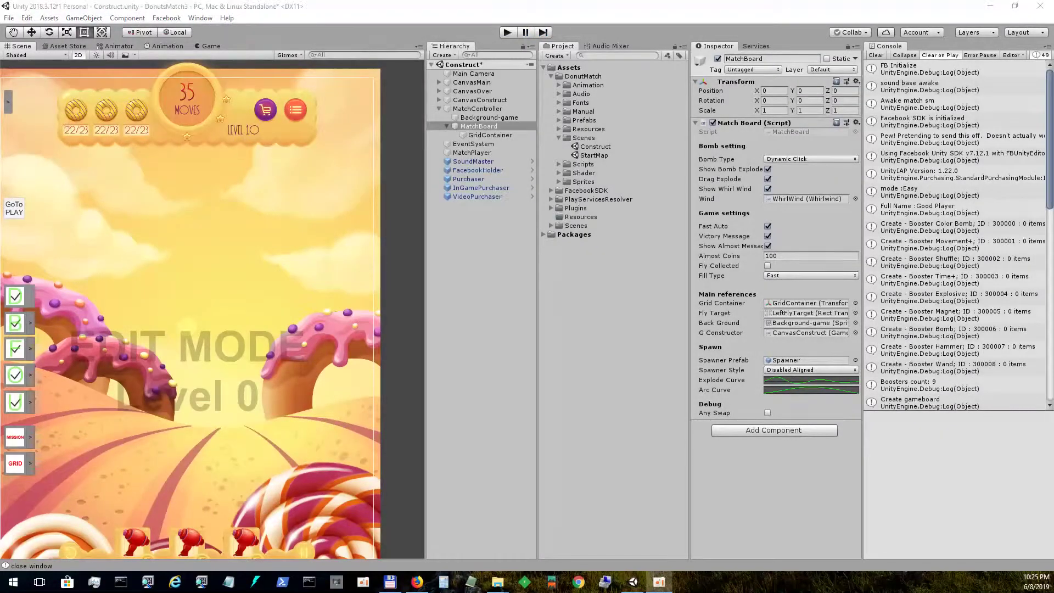
{"action": "left_click", "coordinate": [479, 101]}
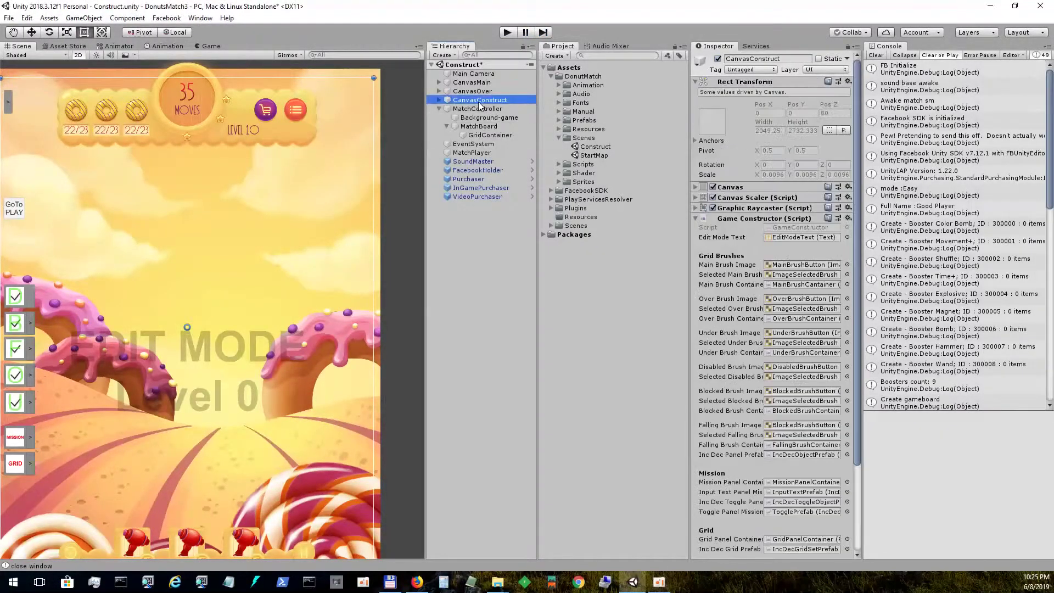
{"action": "left_click", "coordinate": [437, 100]}
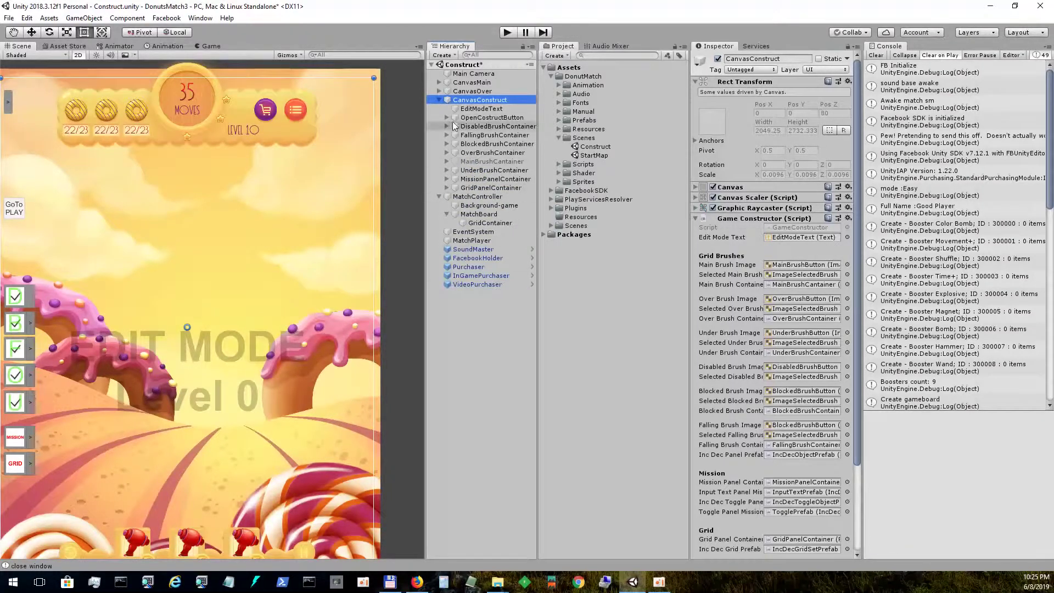
{"action": "left_click", "coordinate": [439, 101]}
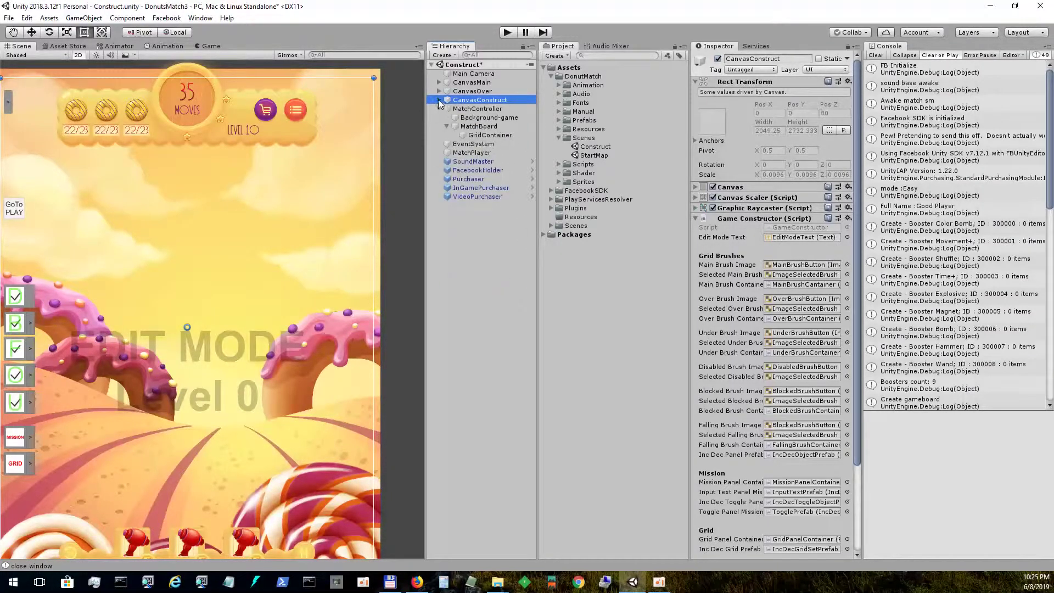
{"action": "left_click", "coordinate": [440, 91]}
{"action": "left_click", "coordinate": [476, 94]}
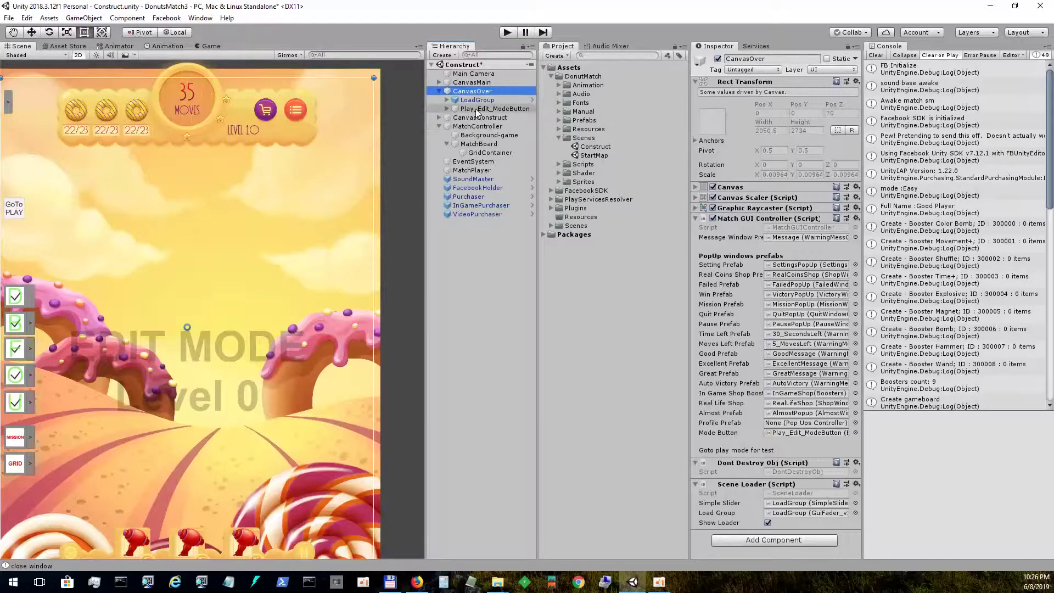
- Inspect Play_Edit_ModeButton, then expand CanvasMain and select its SceneGui object
{"action": "left_click", "coordinate": [19, 208]}
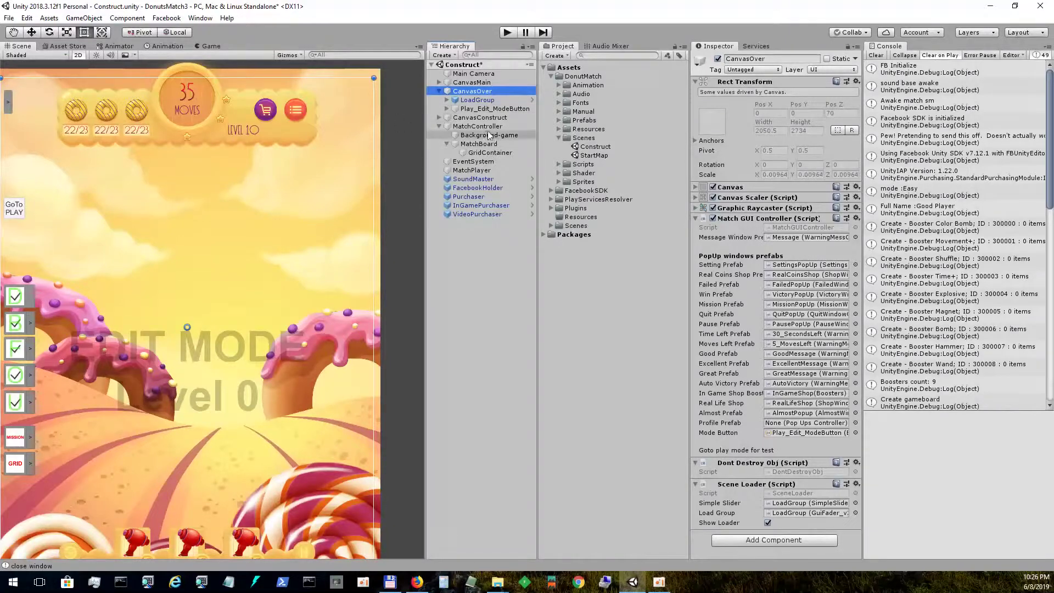
{"action": "left_click", "coordinate": [439, 91]}
{"action": "left_click", "coordinate": [439, 82]}
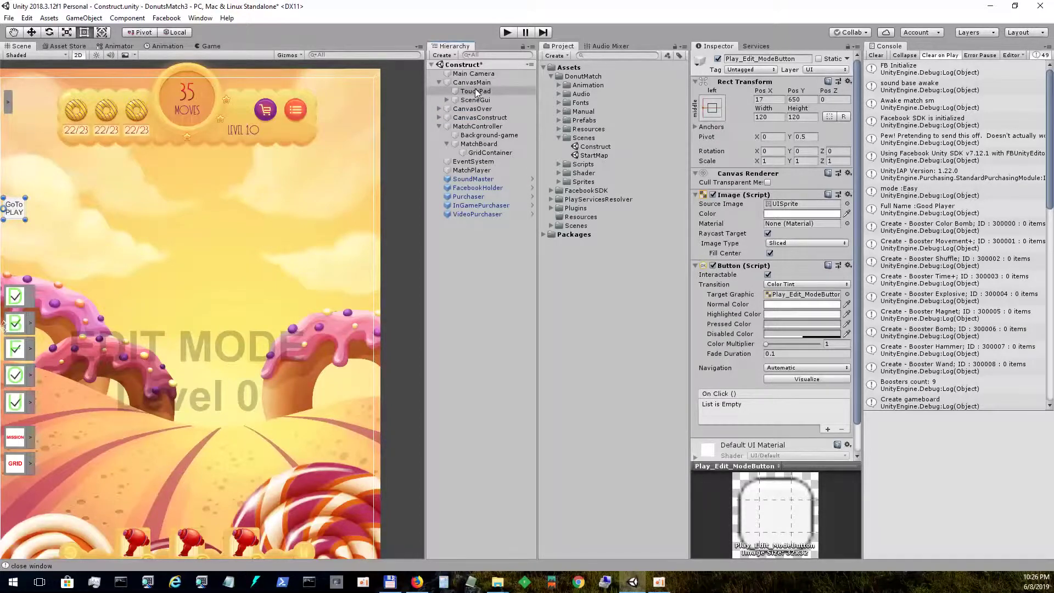
{"action": "left_click", "coordinate": [474, 99]}
- Select HeaderGui and browse the children of HeaderGui, FlyScoreCounter and FooterGui
{"action": "left_click", "coordinate": [447, 100]}
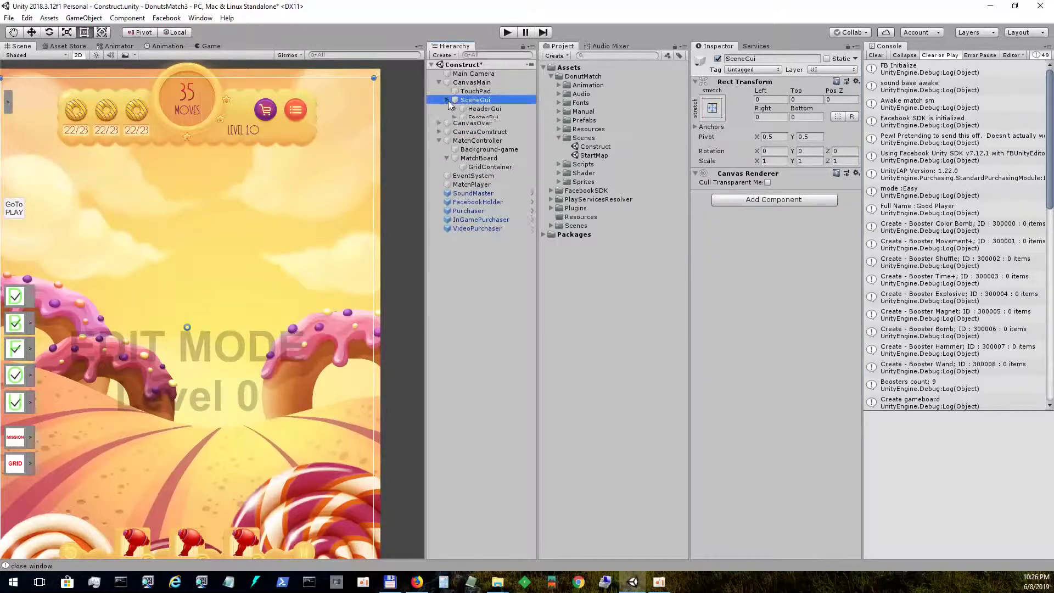
{"action": "left_click", "coordinate": [483, 108]}
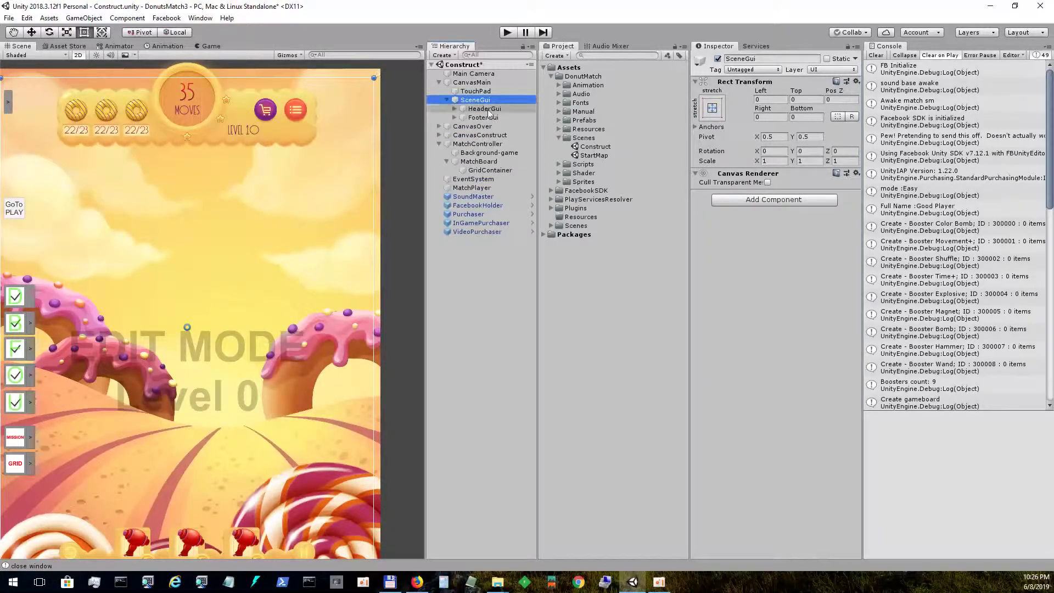
{"action": "left_click", "coordinate": [455, 108]}
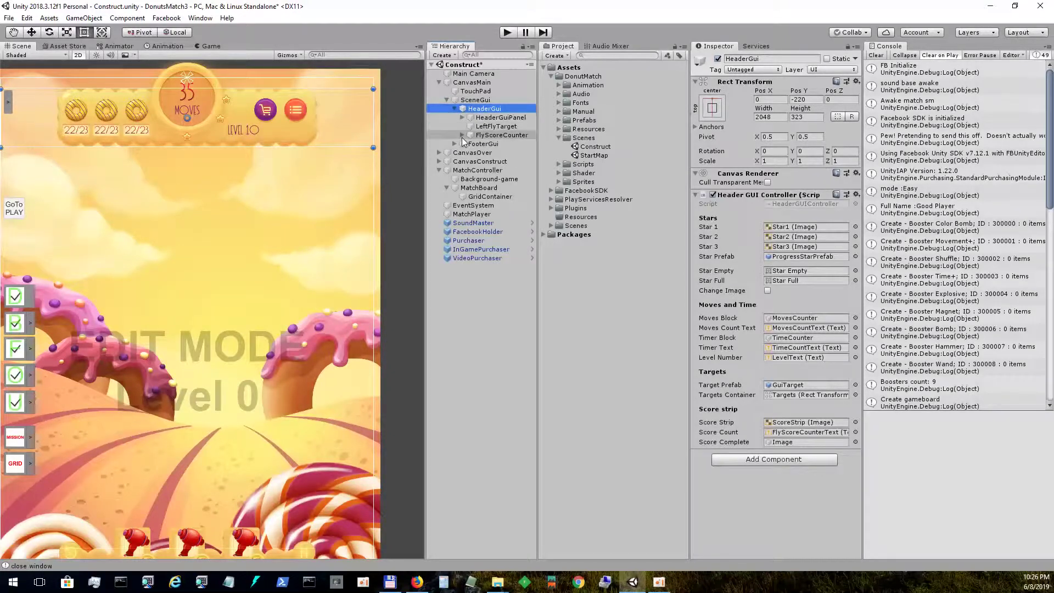
{"action": "left_click", "coordinate": [462, 136]}
{"action": "left_click", "coordinate": [461, 117]}
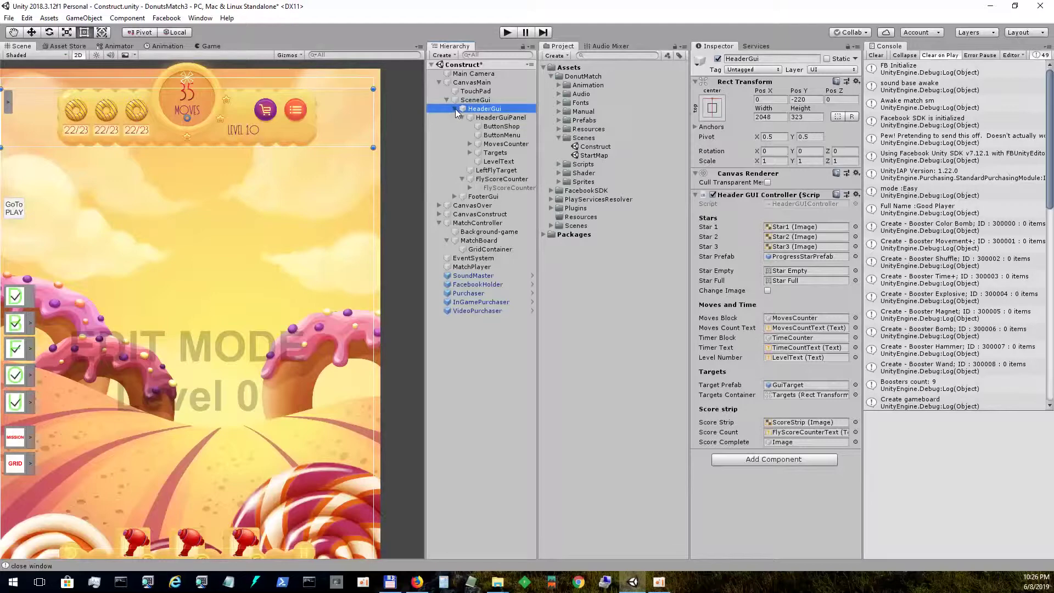
{"action": "left_click", "coordinate": [455, 110]}
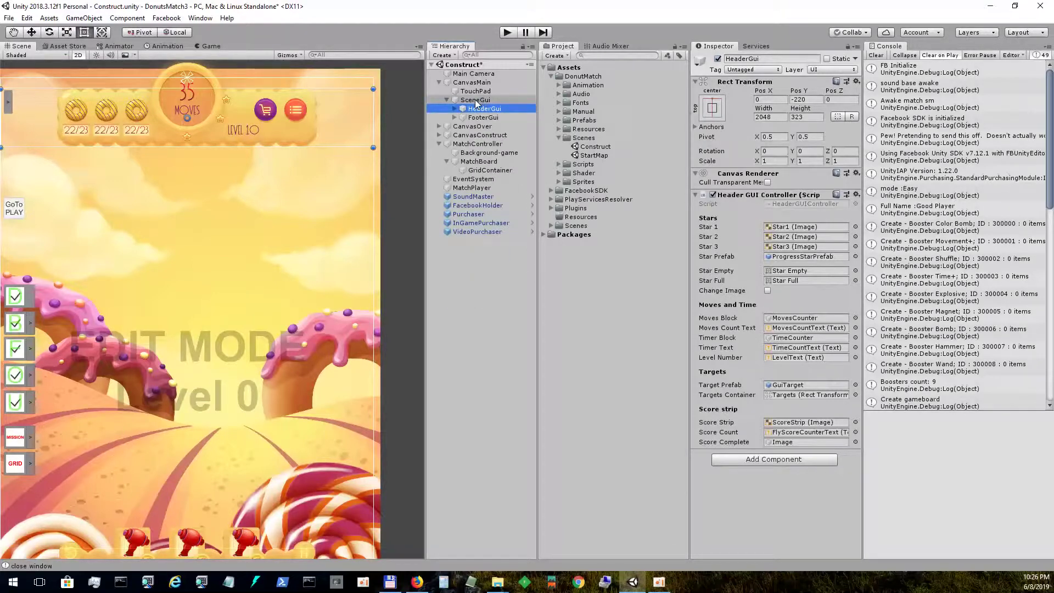
{"action": "left_click", "coordinate": [455, 117]}
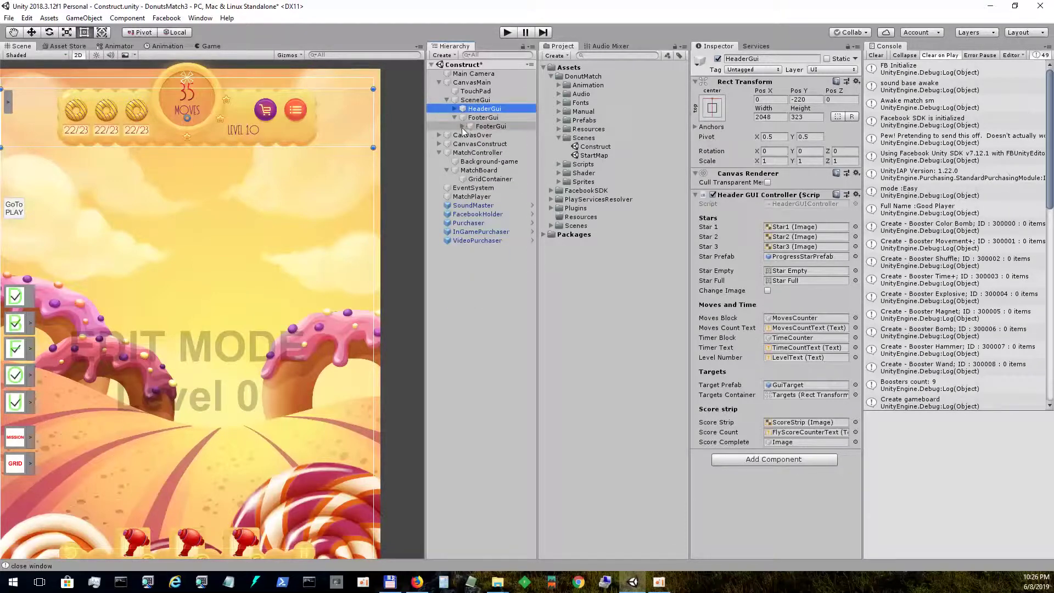
{"action": "left_click", "coordinate": [463, 126]}
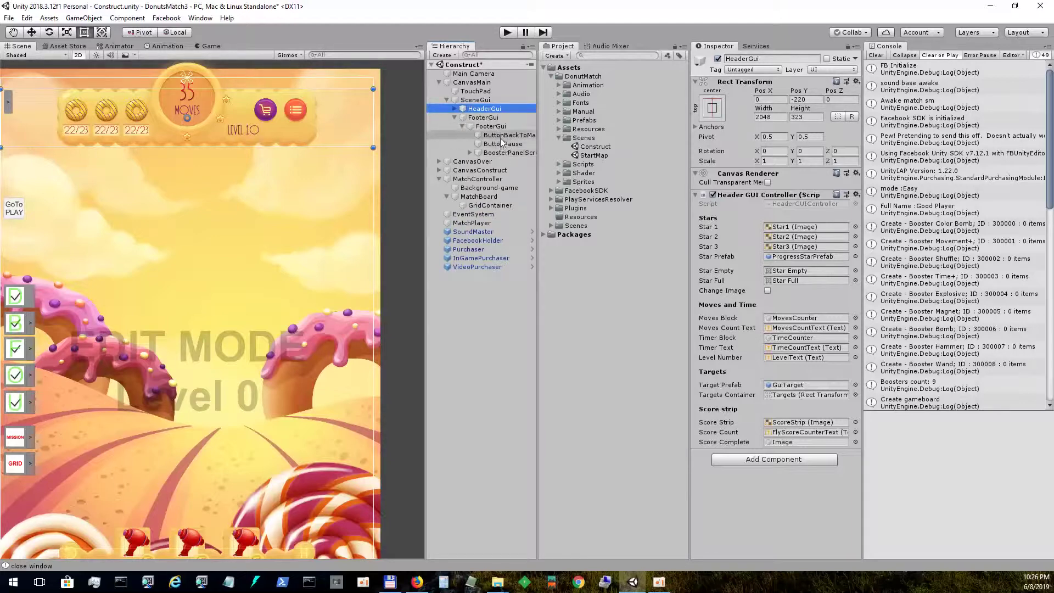
{"action": "left_click", "coordinate": [454, 118]}
{"action": "left_click", "coordinate": [454, 109]}
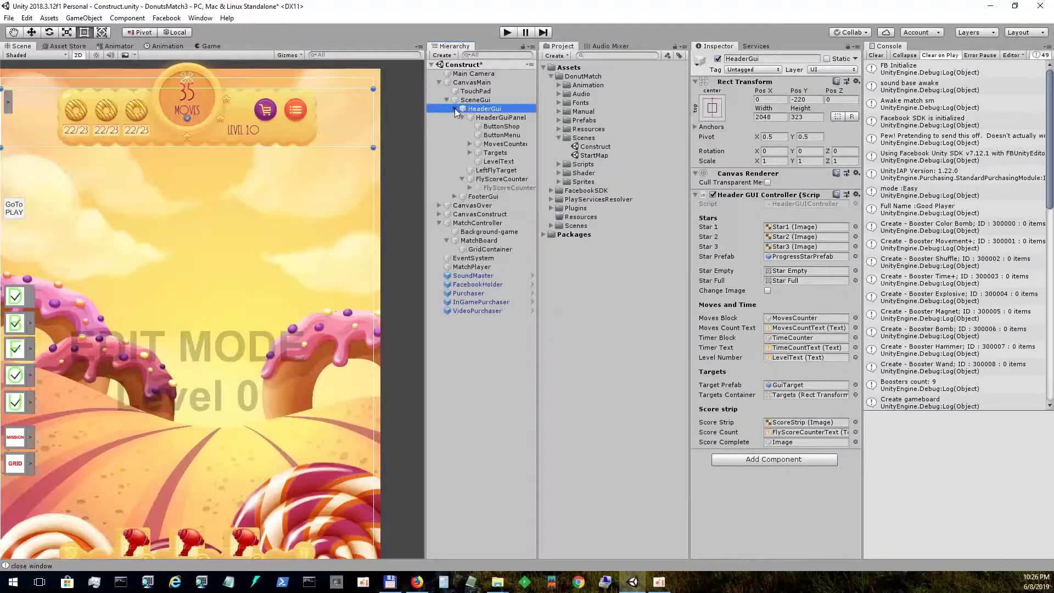
- Select FlyScoreCounterText and briefly activate it to preview its 100 text, then deactivate it
{"action": "left_click", "coordinate": [506, 188]}
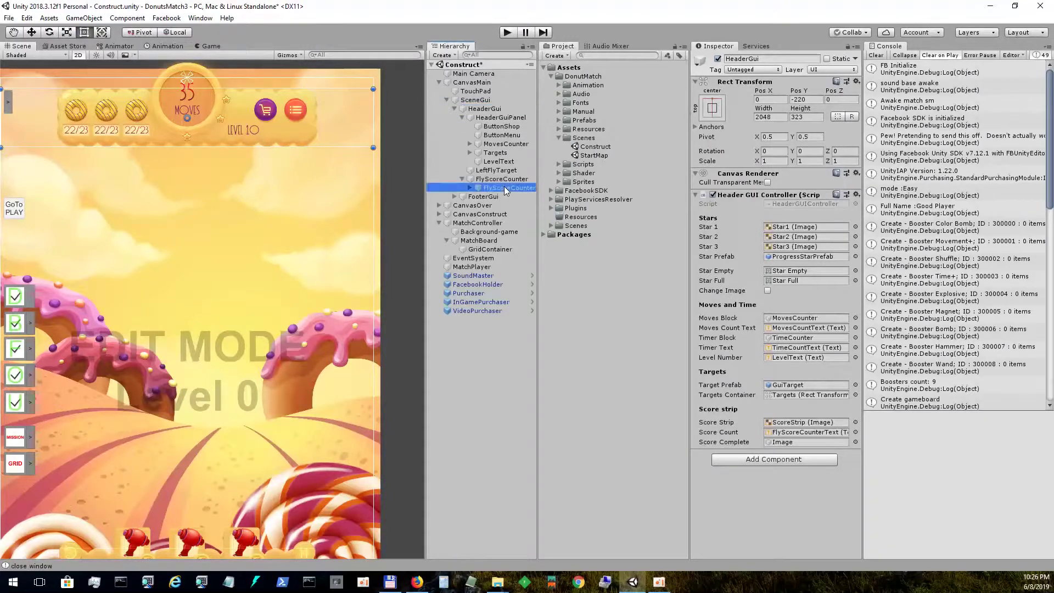
{"action": "left_click", "coordinate": [717, 59]}
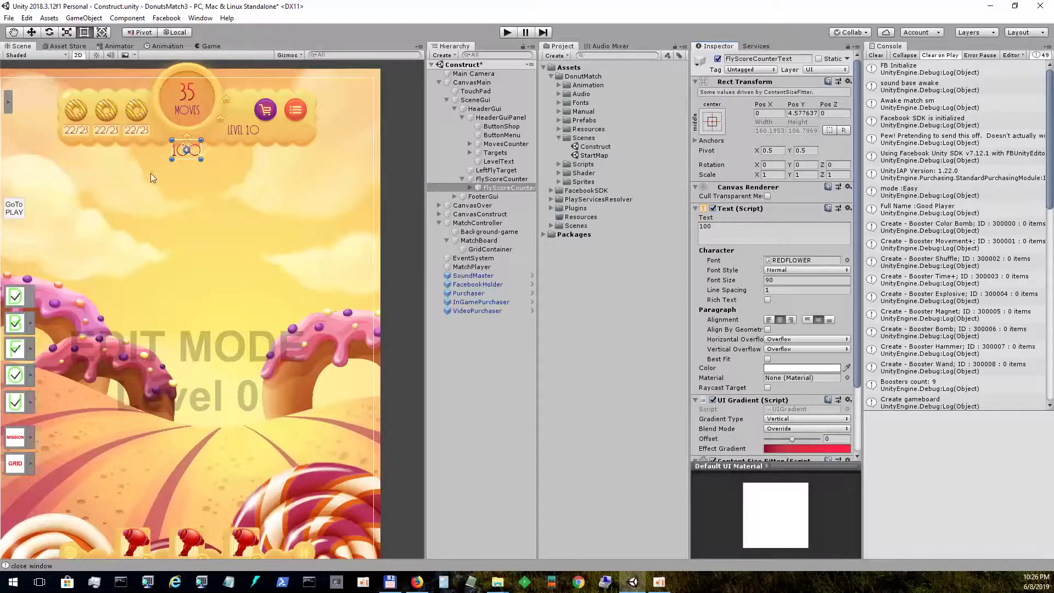
{"action": "left_click", "coordinate": [717, 58]}
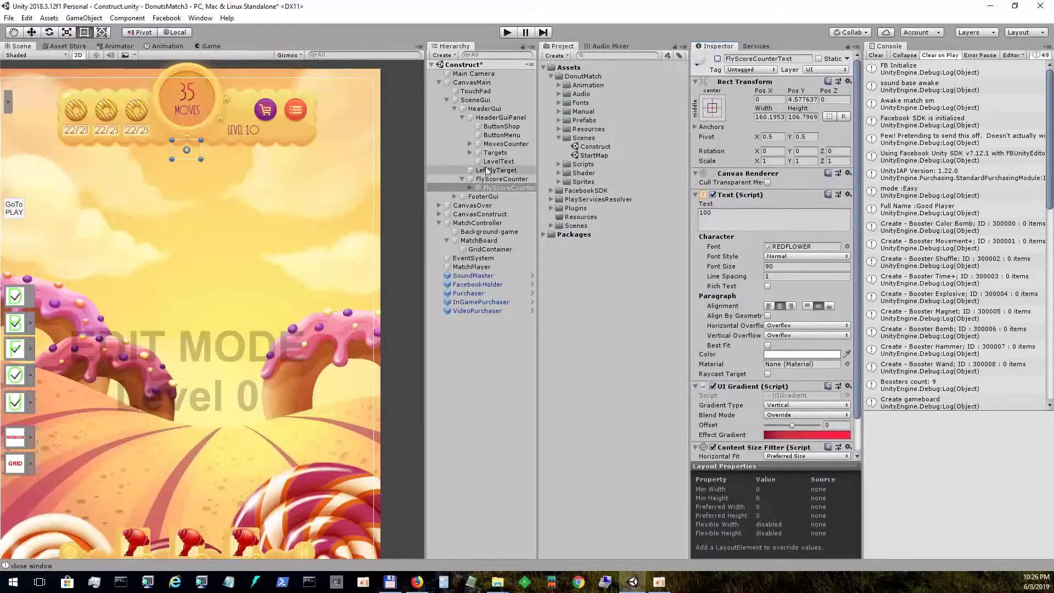
- Collapse CanvasMain in the Hierarchy and browse the Fonts > Bitmaps folder in the Project window
{"action": "left_click", "coordinate": [462, 180]}
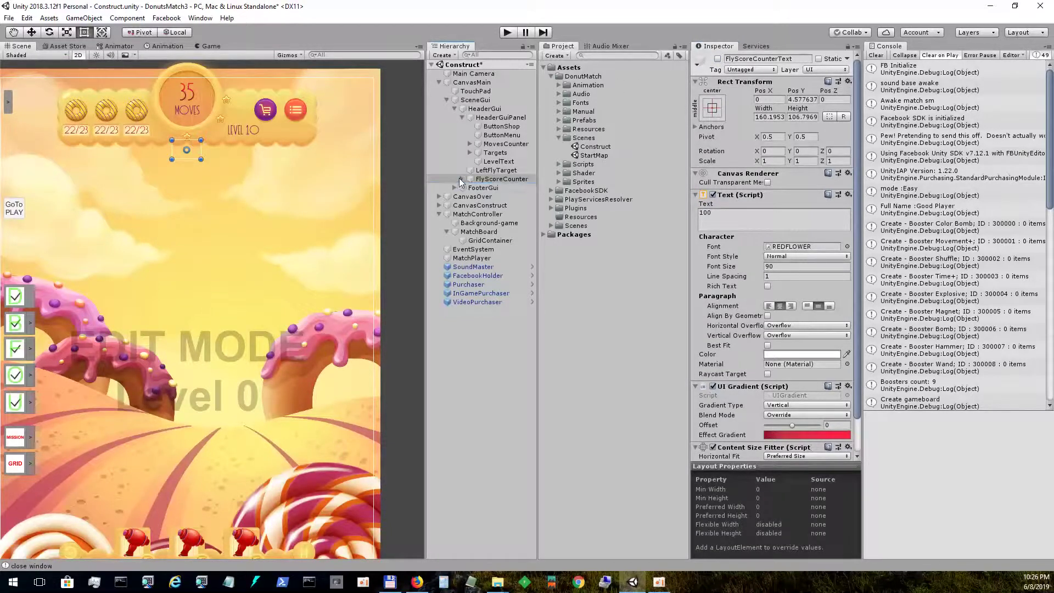
{"action": "left_click", "coordinate": [441, 83]}
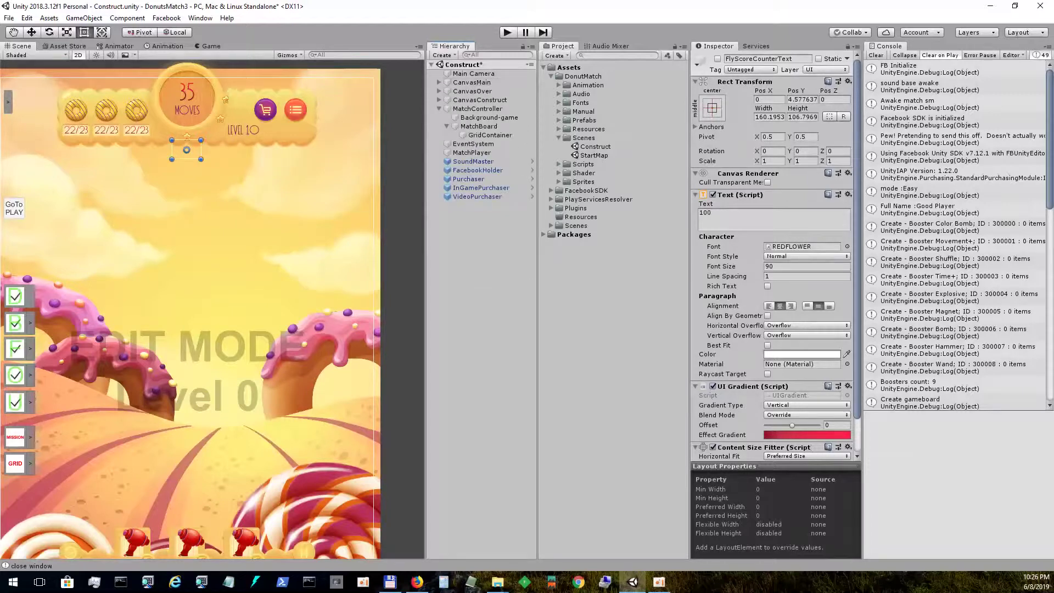
{"action": "key", "text": "alt+Tab"}
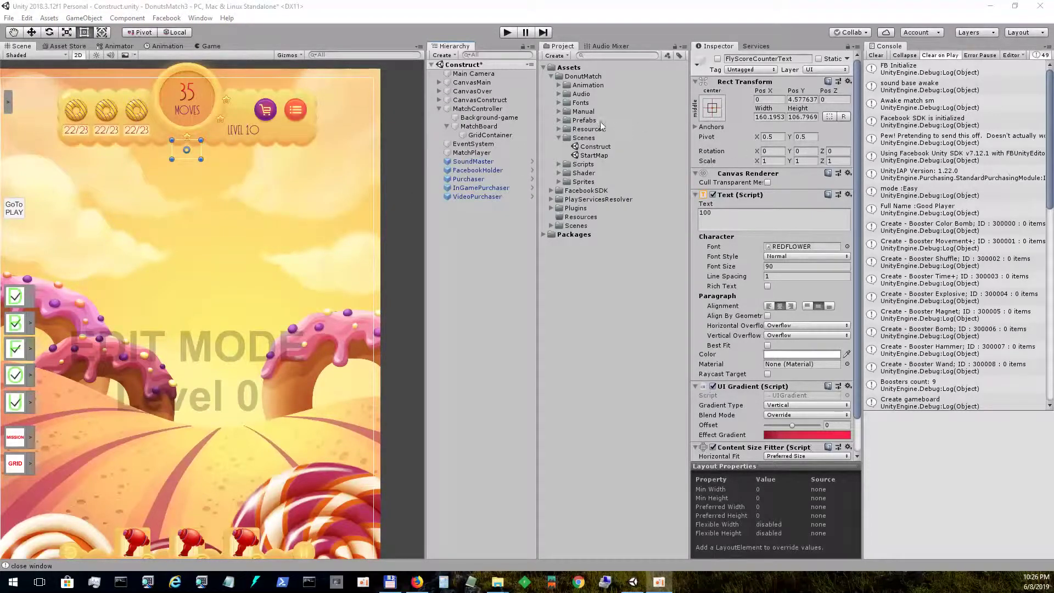
{"action": "left_click", "coordinate": [559, 103]}
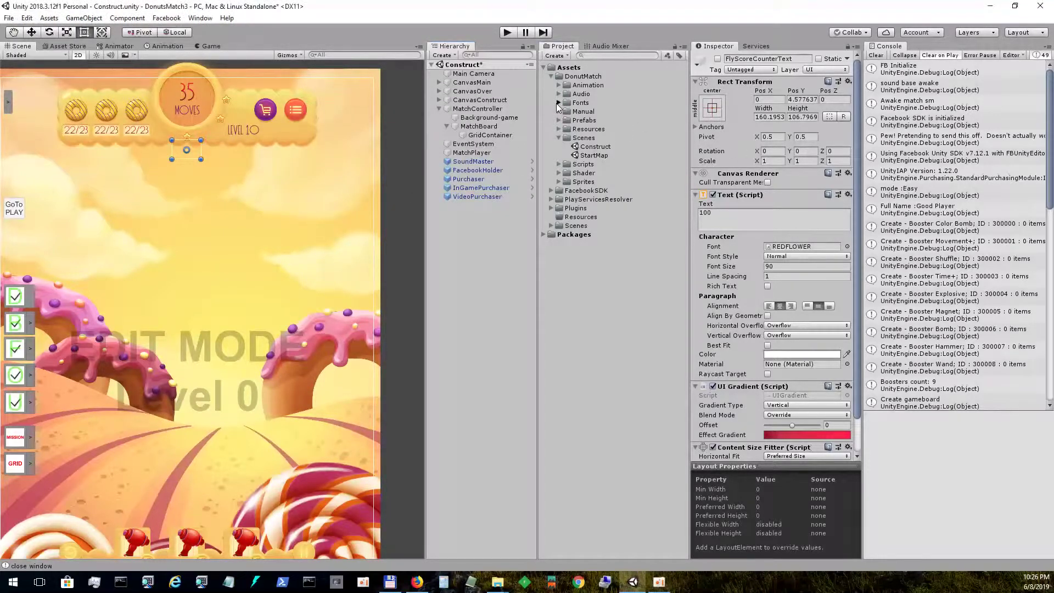
{"action": "left_click", "coordinate": [566, 112]}
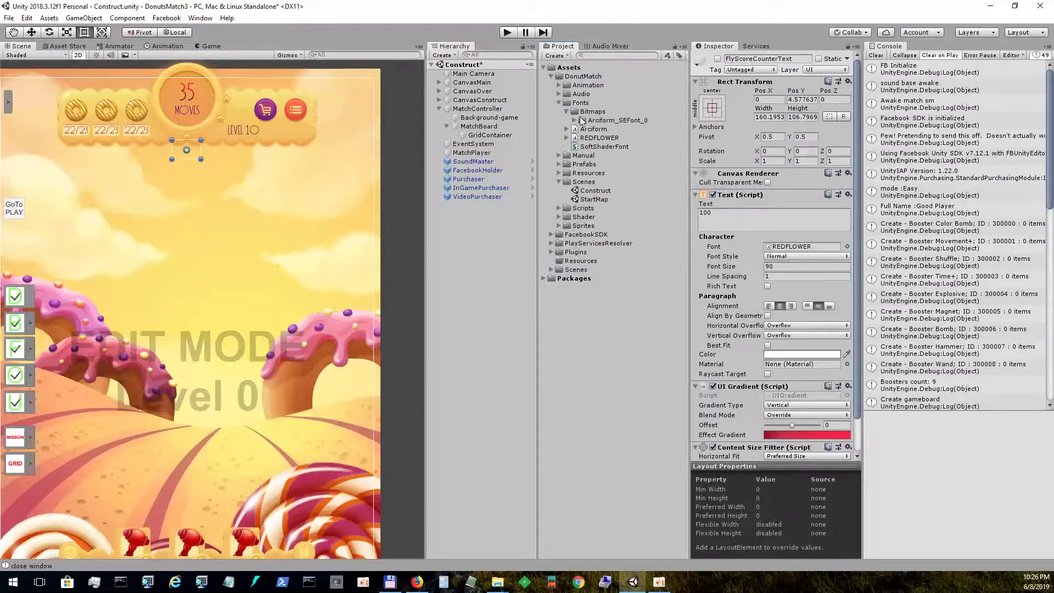
{"action": "left_click", "coordinate": [574, 121]}
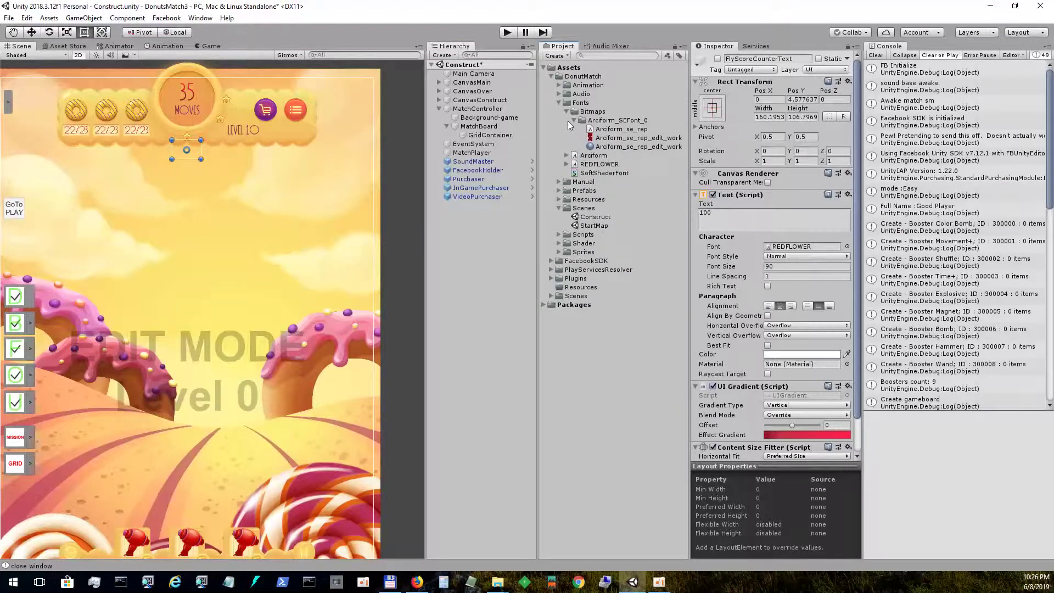
{"action": "left_click", "coordinate": [574, 121]}
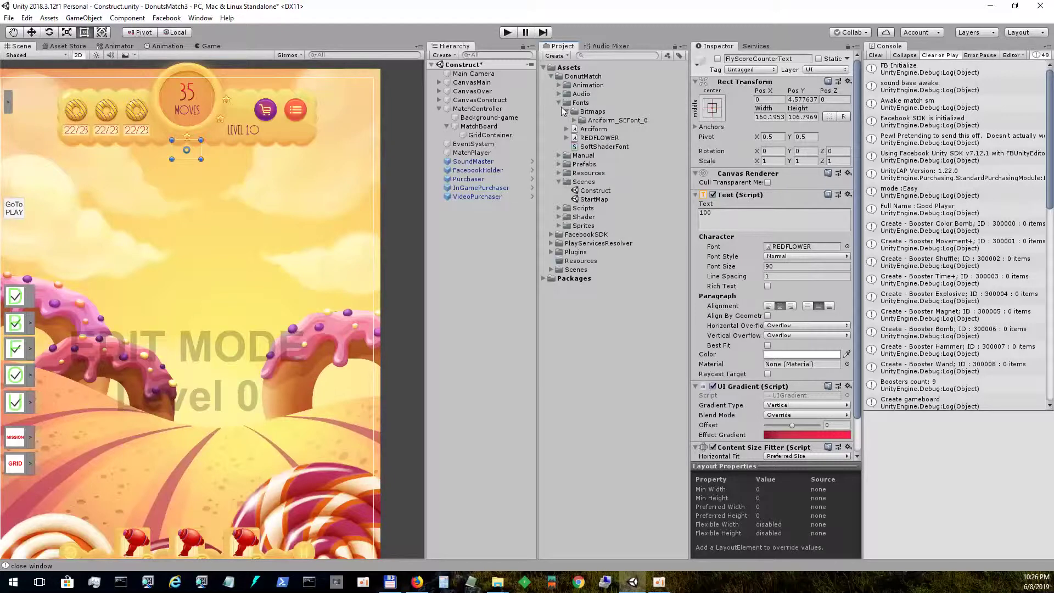
{"action": "left_click", "coordinate": [558, 103]}
- Collapse the Audio, Animation and Scenes folders and select Resources > GameObjectSets > GameObjectSet 1
{"action": "left_click", "coordinate": [559, 94]}
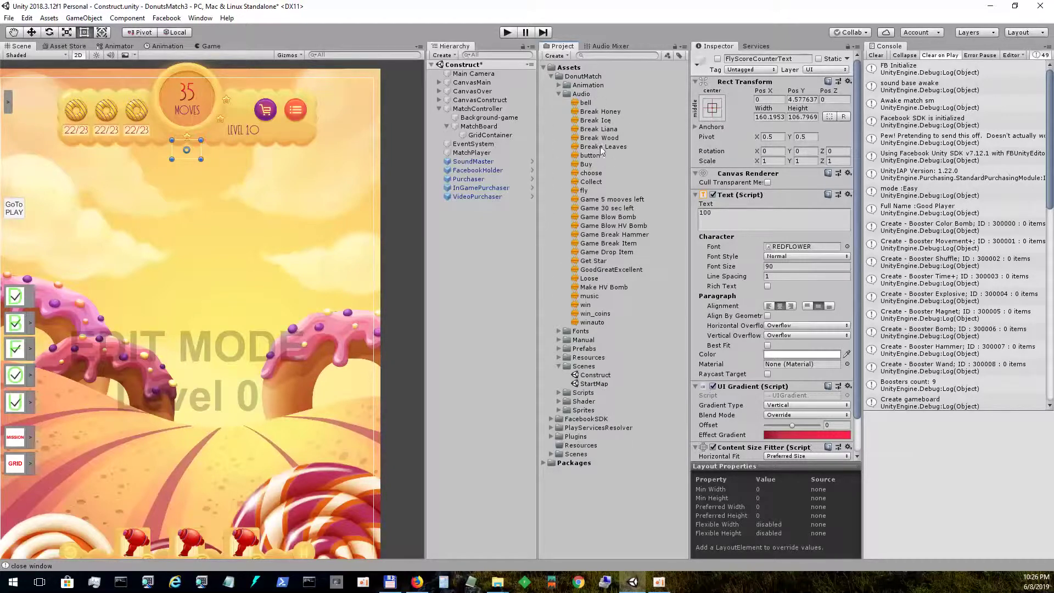
{"action": "left_click", "coordinate": [563, 94]}
{"action": "left_click", "coordinate": [559, 94]}
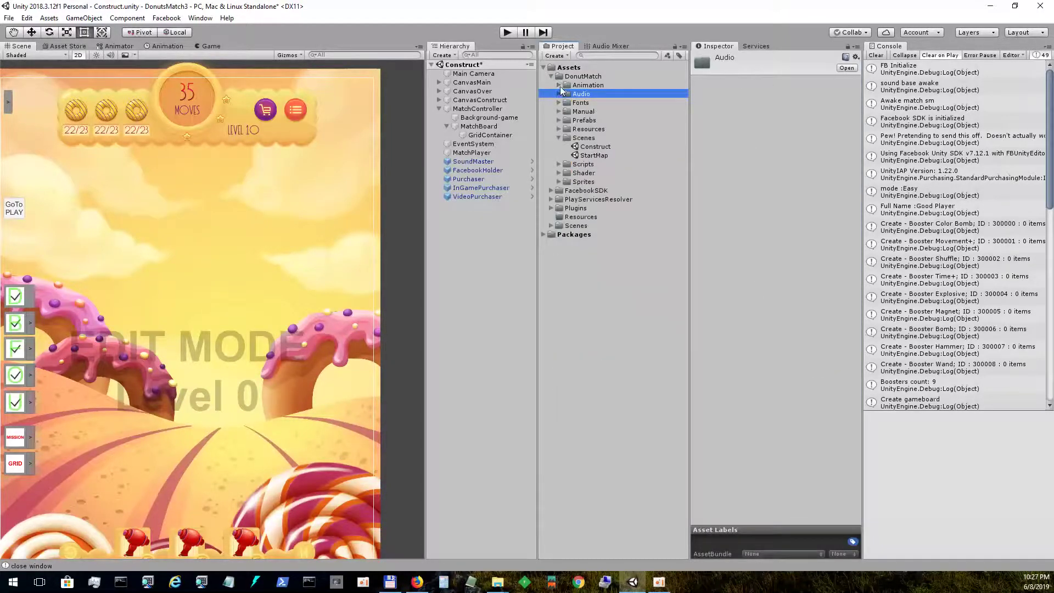
{"action": "left_click", "coordinate": [559, 86]}
{"action": "left_click", "coordinate": [559, 85]}
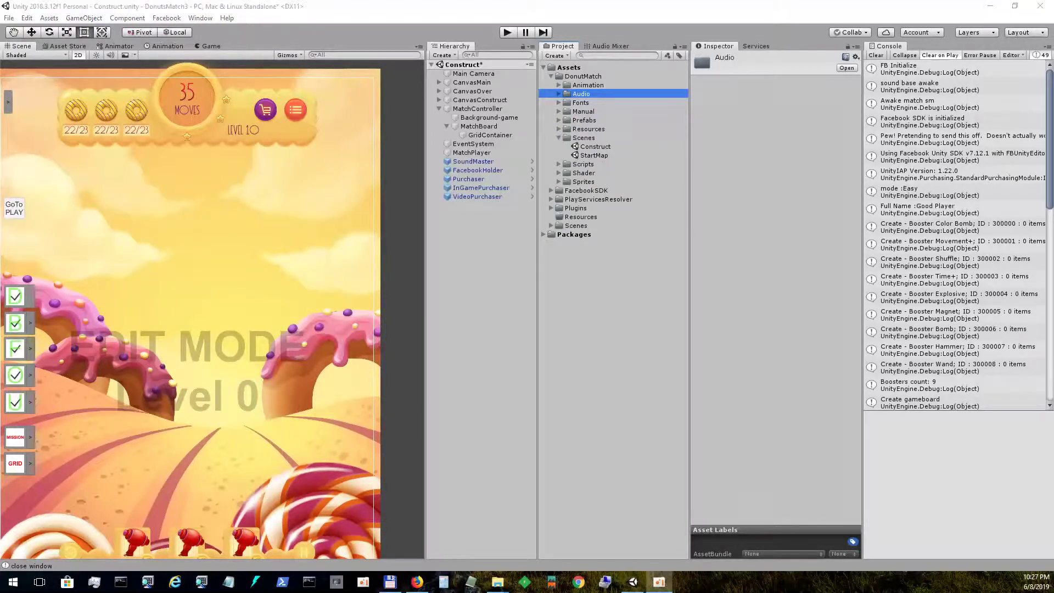
{"action": "left_click", "coordinate": [559, 138]}
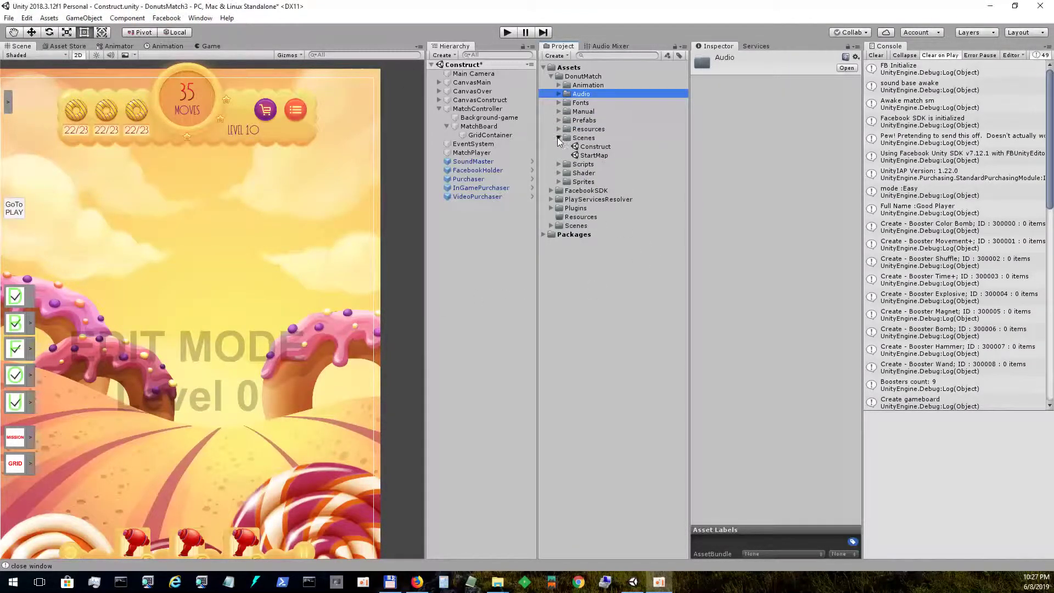
{"action": "left_click", "coordinate": [559, 129]}
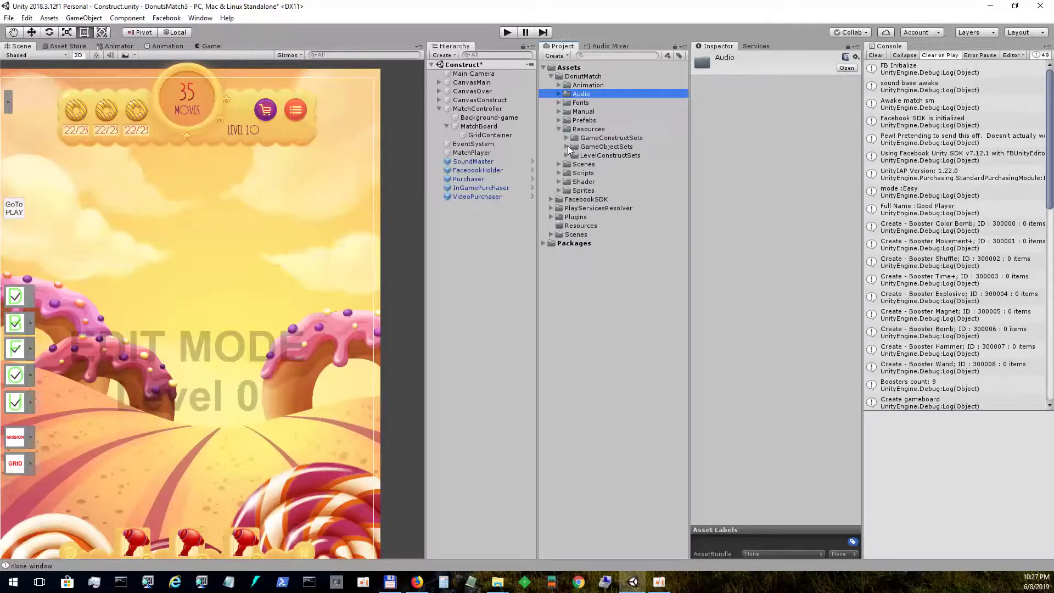
{"action": "left_click", "coordinate": [567, 147]}
{"action": "left_click", "coordinate": [598, 156]}
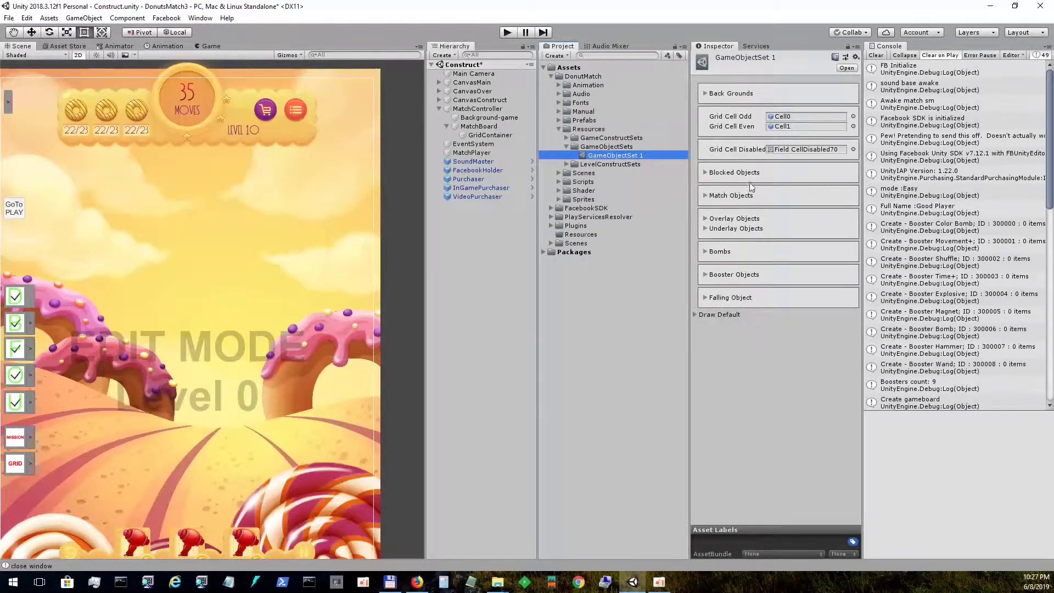
- Expand the Blocked, Match, Overlay, Underlay, Bombs and Booster Objects sections of GameObjectSet 1
{"action": "left_click", "coordinate": [705, 173]}
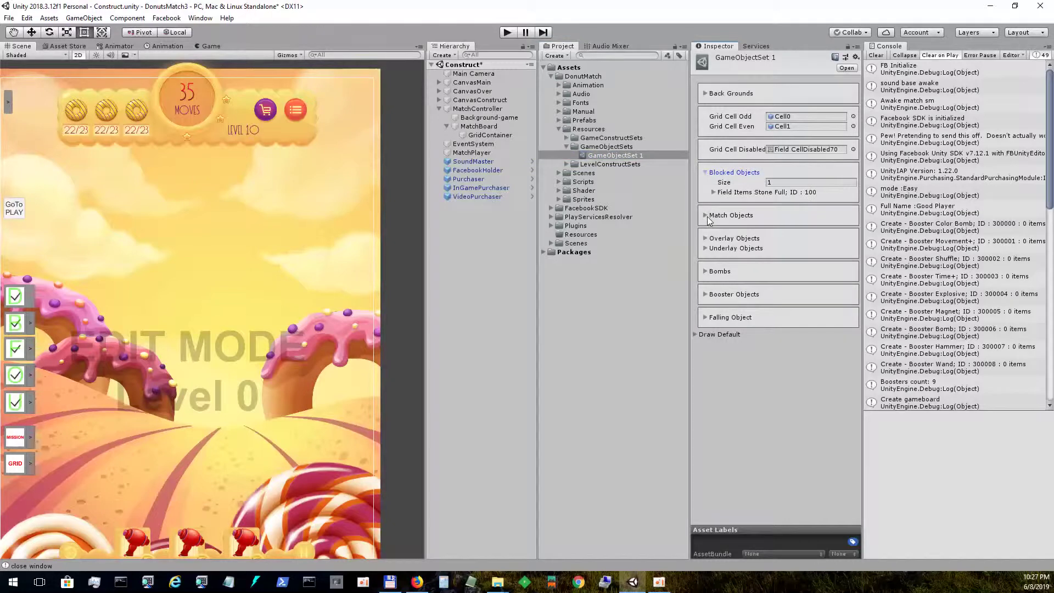
{"action": "left_click", "coordinate": [705, 216]}
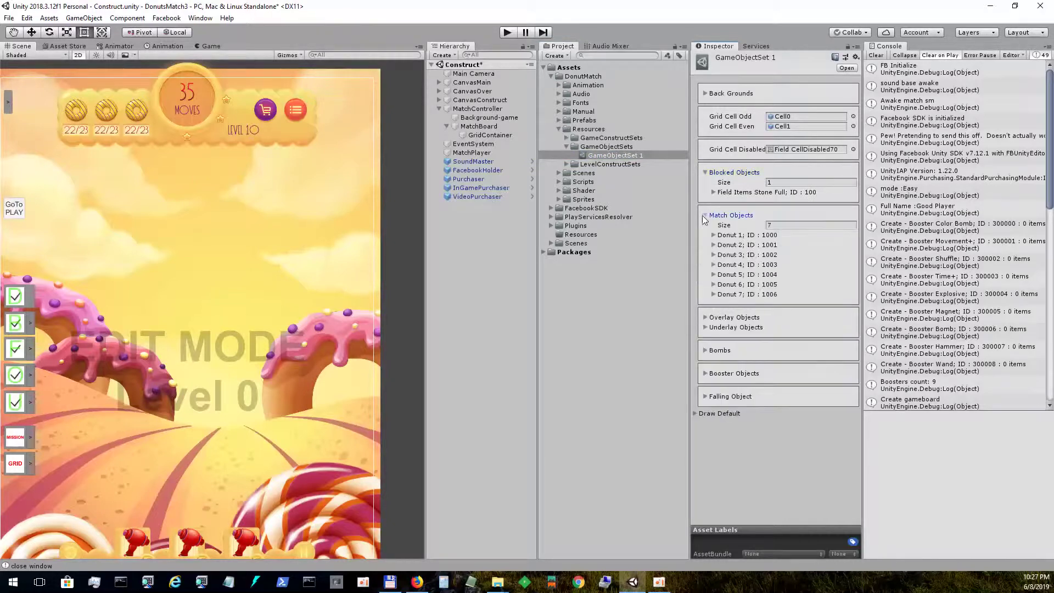
{"action": "left_click", "coordinate": [705, 318]}
{"action": "left_click", "coordinate": [705, 367]}
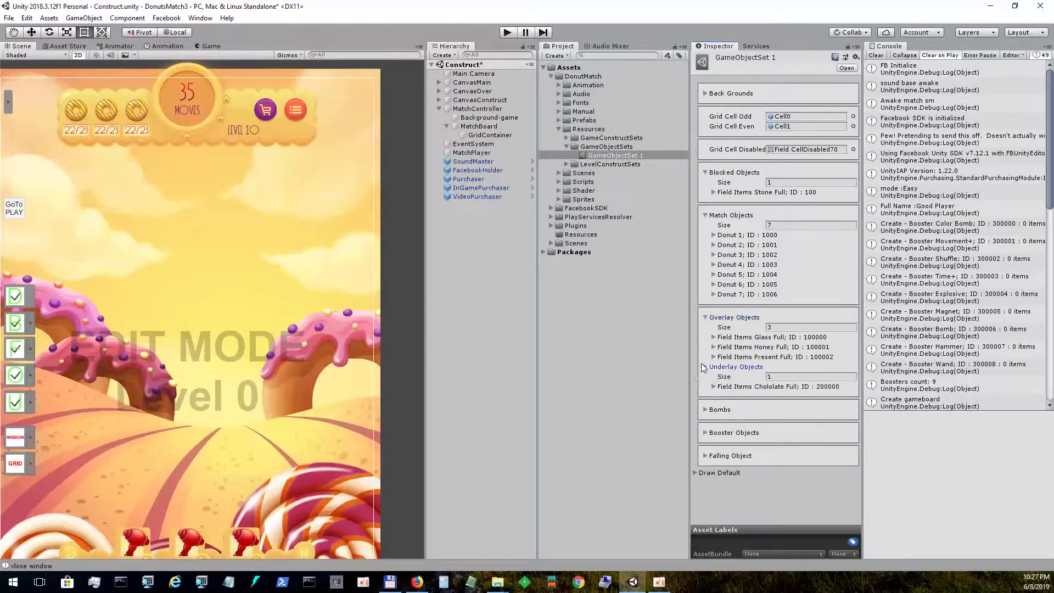
{"action": "left_click", "coordinate": [706, 410]}
{"action": "left_click_drag", "start_coordinate": [857, 411], "coordinate": [862, 501]}
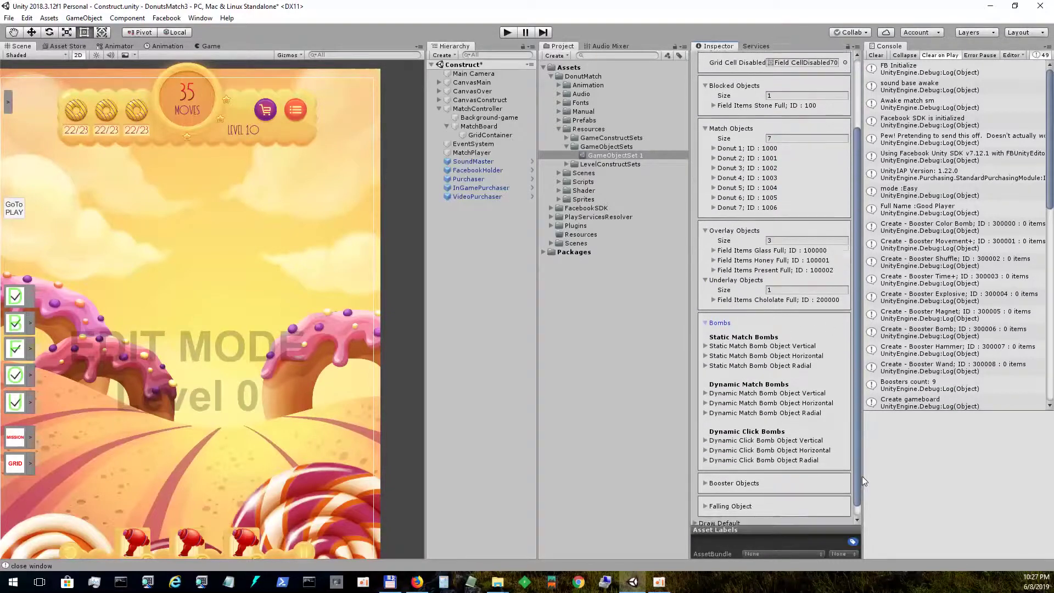
{"action": "left_click", "coordinate": [731, 472]}
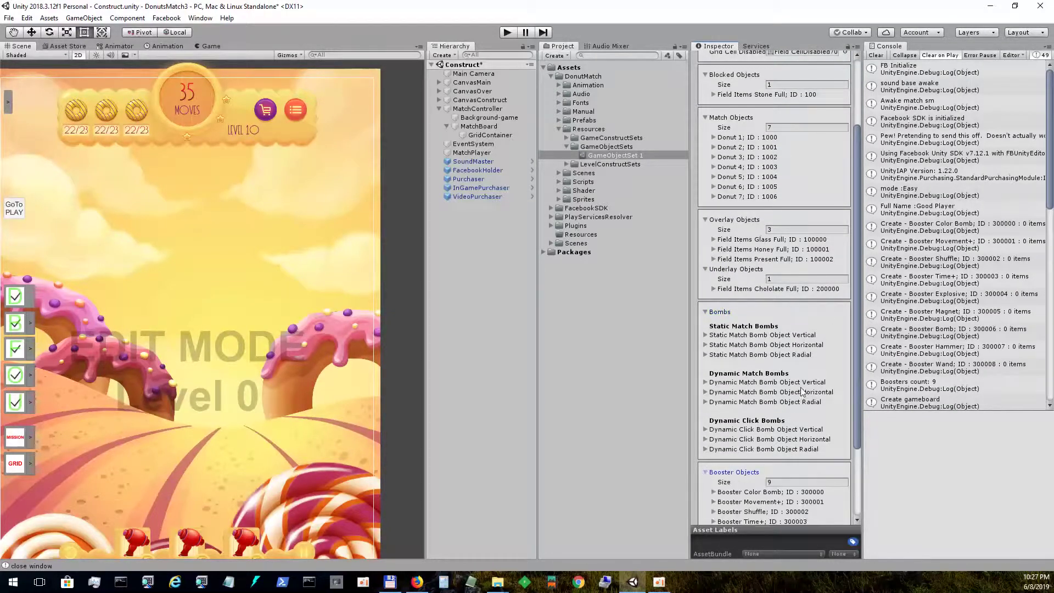
- Locate the sprites of Donuts 1 and 2, plus Donut 7's Collect sound, idle animation and Explode_donut effect
{"action": "left_click", "coordinate": [714, 137]}
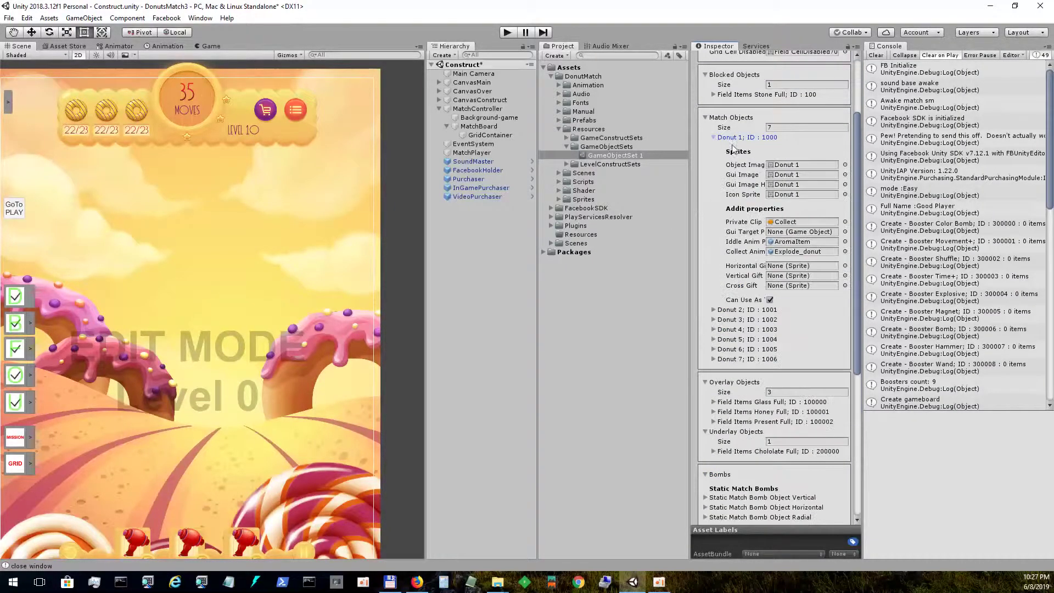
{"action": "left_click", "coordinate": [791, 166]}
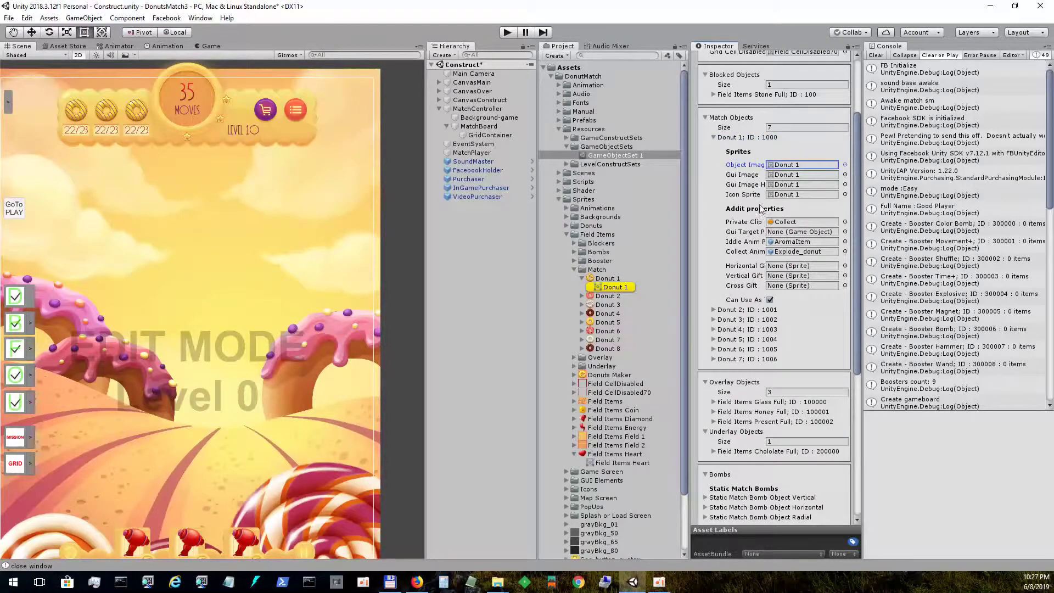
{"action": "left_click", "coordinate": [714, 138]}
{"action": "left_click", "coordinate": [714, 147]}
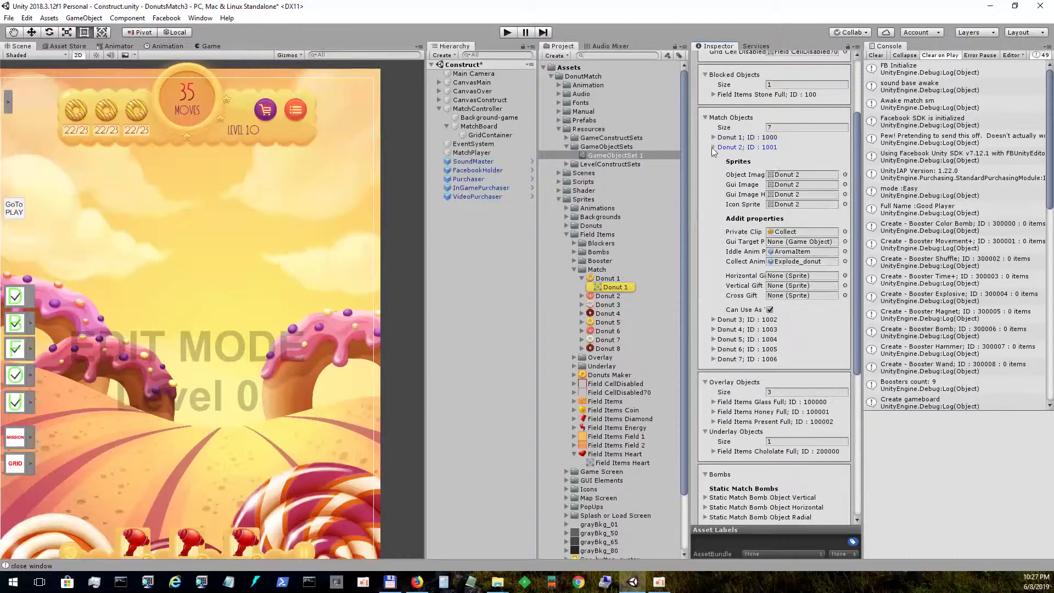
{"action": "left_click", "coordinate": [802, 174]}
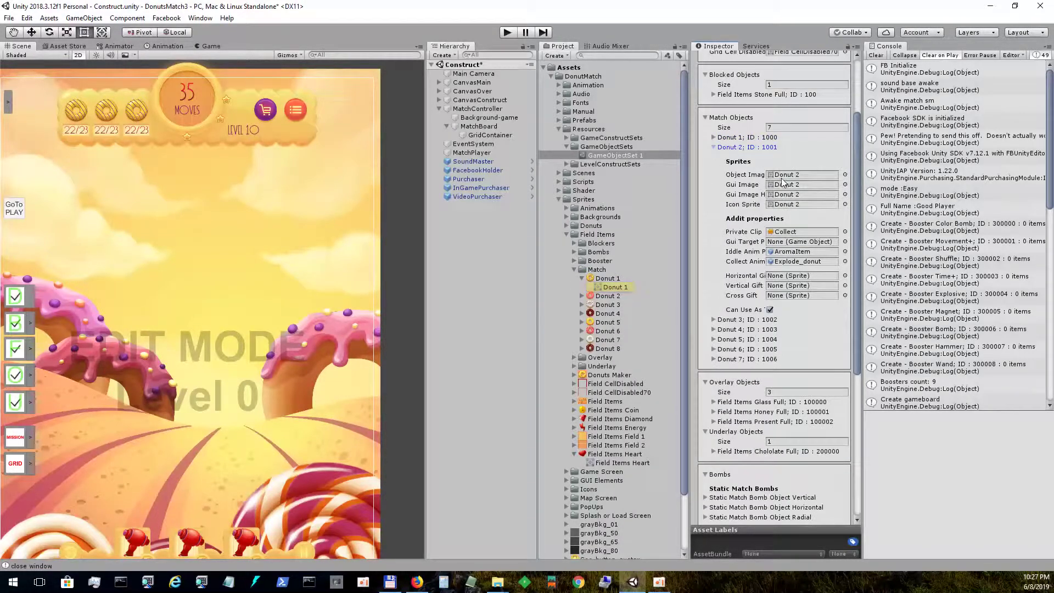
{"action": "left_click", "coordinate": [713, 147]}
{"action": "left_click", "coordinate": [713, 197]}
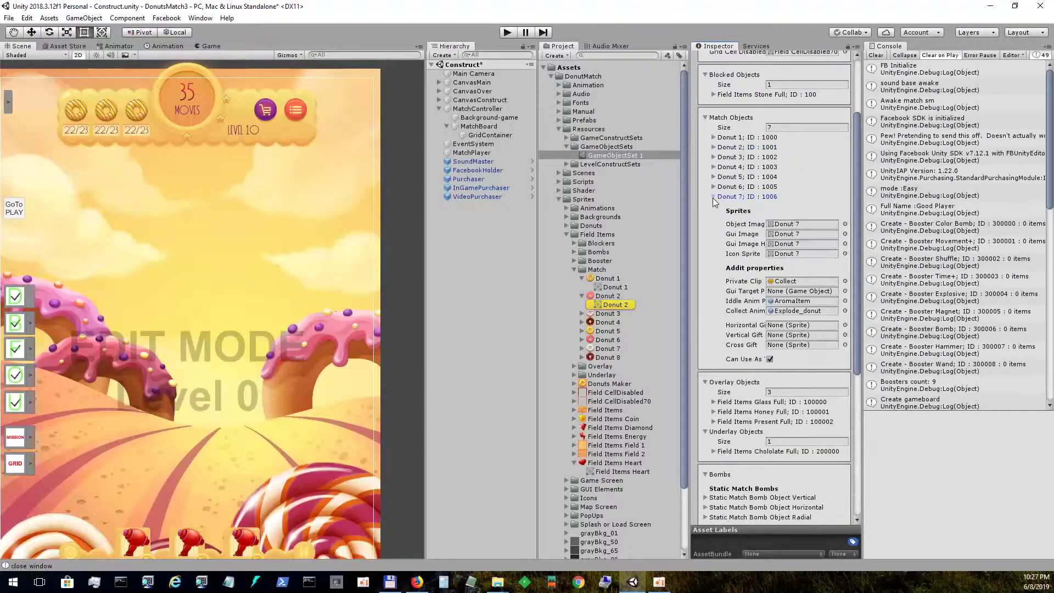
{"action": "left_click", "coordinate": [777, 281]}
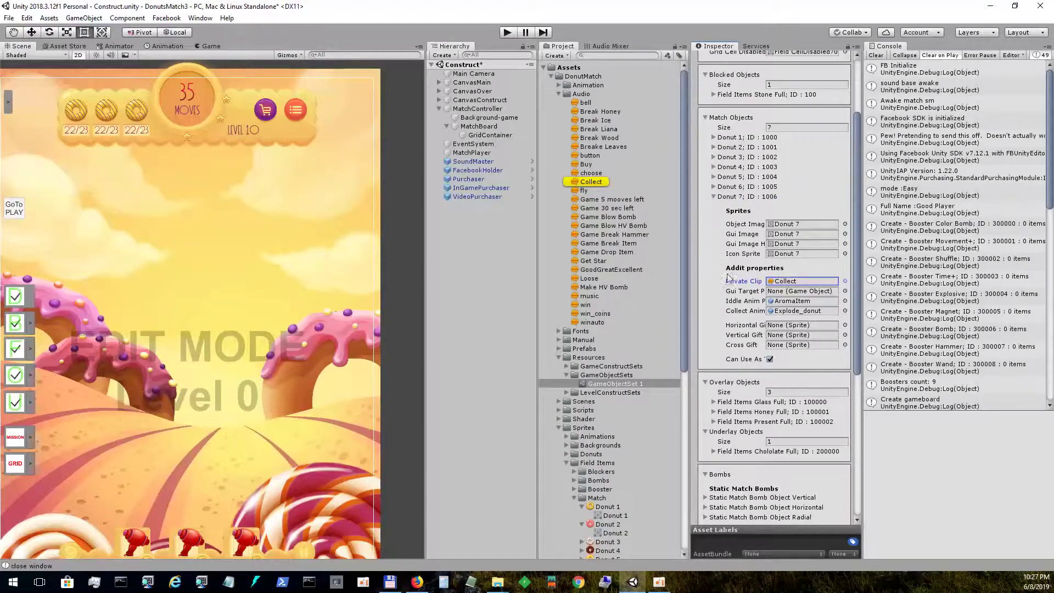
{"action": "left_click", "coordinate": [788, 302]}
{"action": "left_click", "coordinate": [791, 312]}
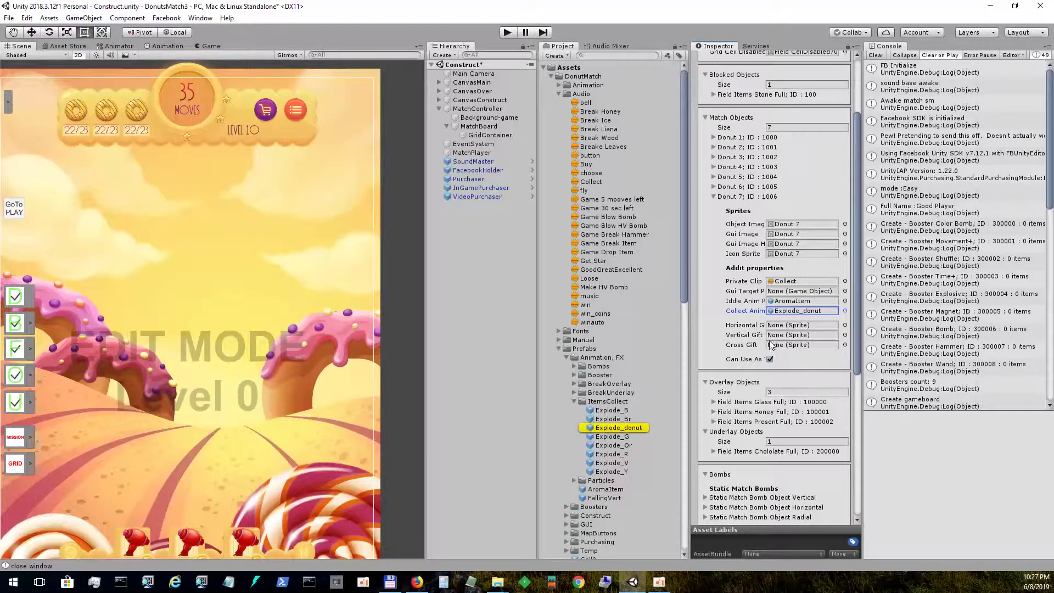
{"action": "left_click", "coordinate": [714, 197]}
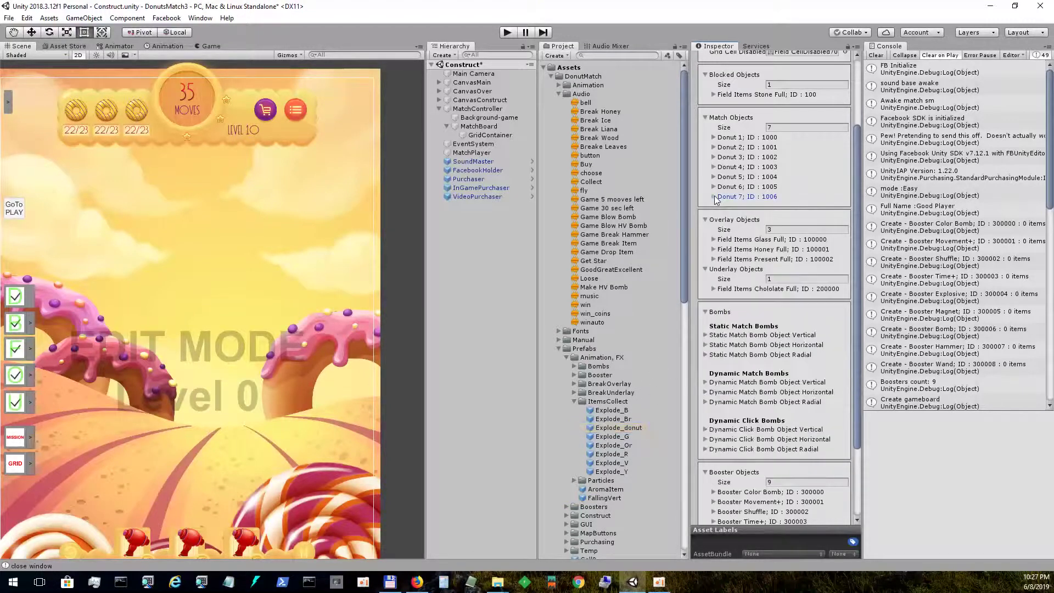
- Collapse the Overlay and Match lists, peek at the vertical static match bomb, and hide Bombs
{"action": "left_click", "coordinate": [706, 219]}
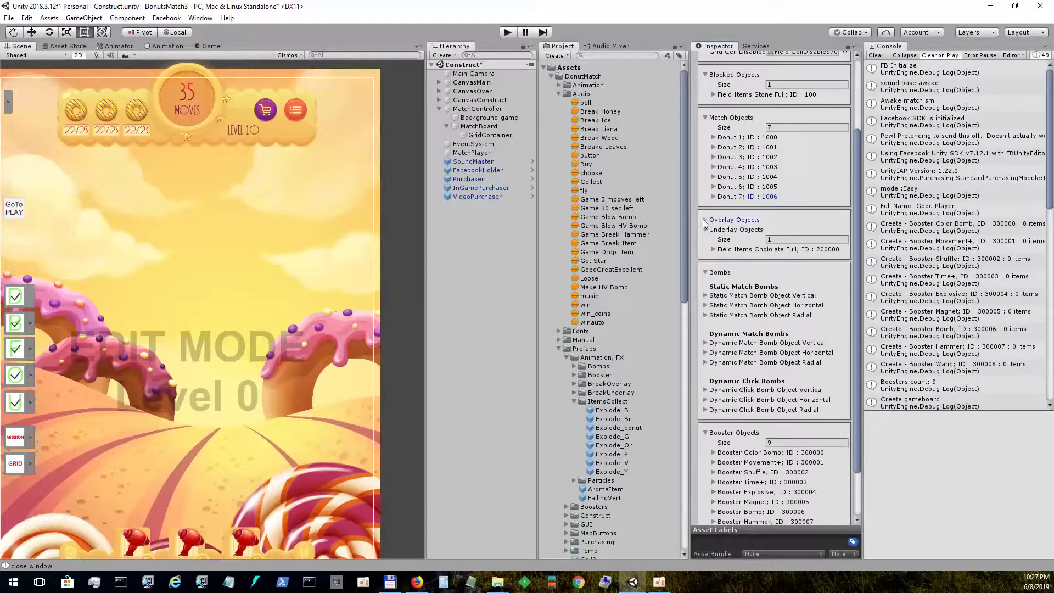
{"action": "left_click", "coordinate": [706, 117]}
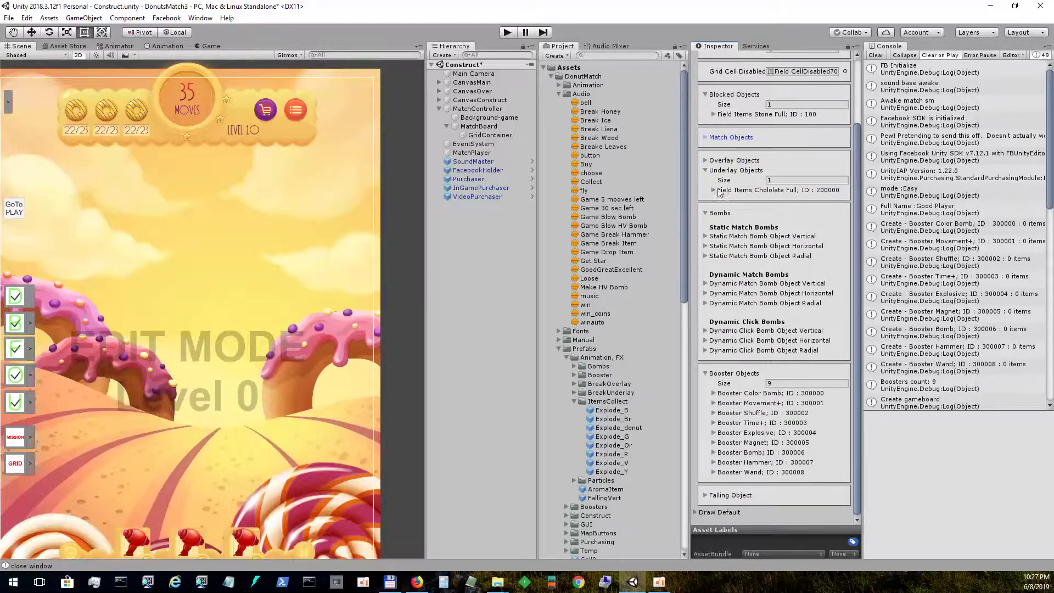
{"action": "left_click", "coordinate": [705, 236]}
{"action": "left_click", "coordinate": [705, 236]}
{"action": "left_click", "coordinate": [702, 213]}
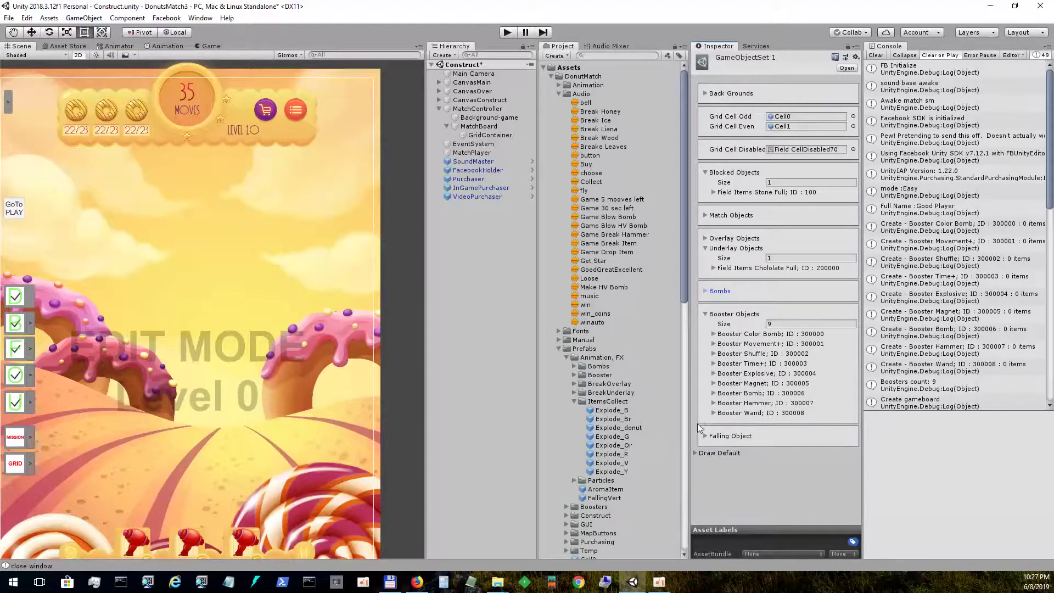
- Locate the Falling Object's Field Items Diamond sprite, then collapse the Falling Object and Booster sections
{"action": "left_click", "coordinate": [705, 436]}
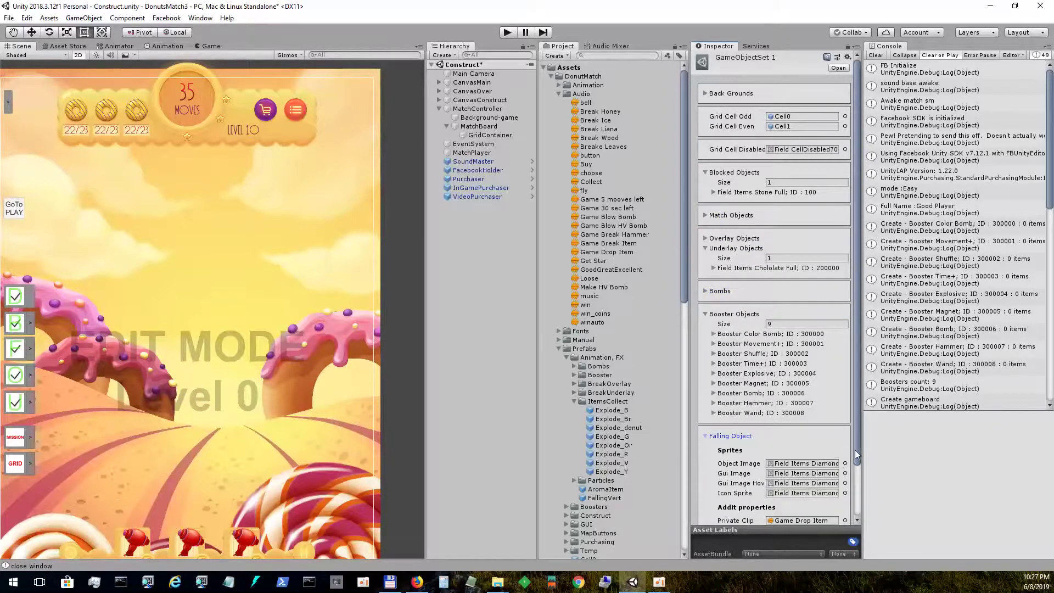
{"action": "scroll", "coordinate": [823, 434], "scroll_direction": "down", "scroll_amount": 3}
{"action": "left_click", "coordinate": [809, 414]}
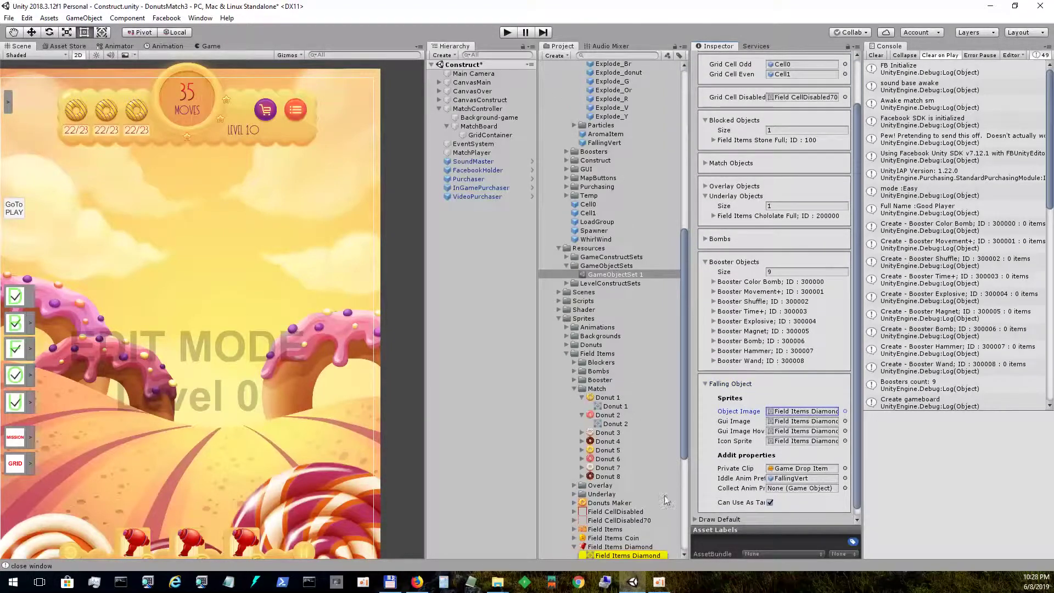
{"action": "left_click", "coordinate": [705, 384]}
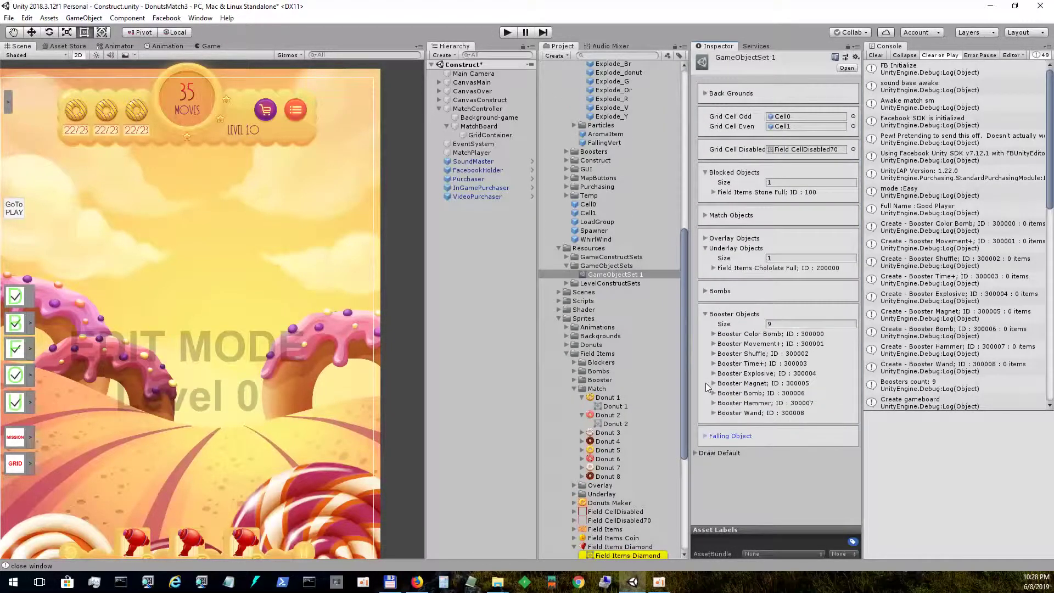
{"action": "left_click", "coordinate": [692, 453]}
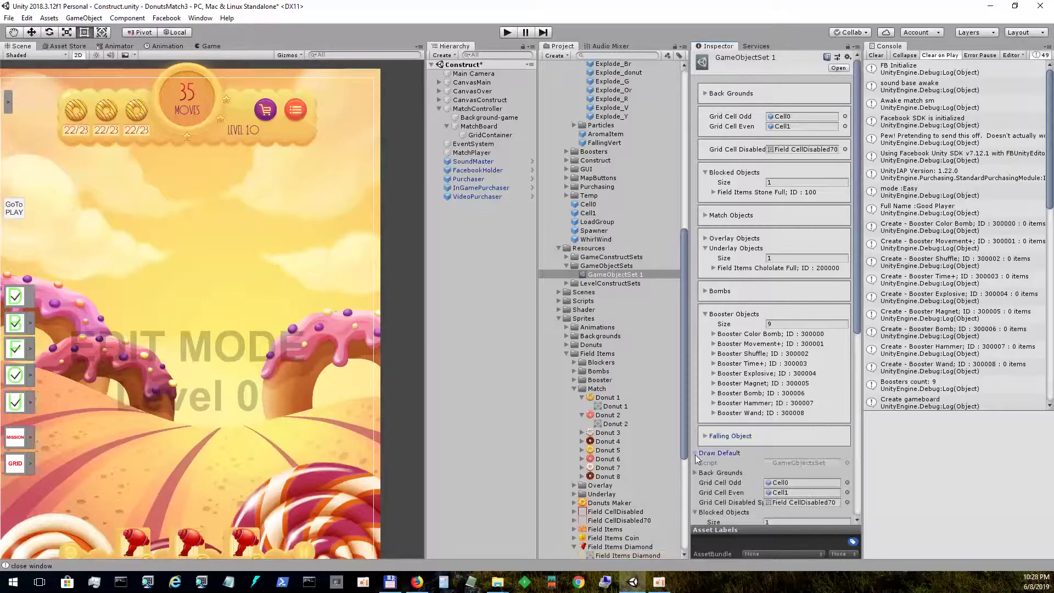
{"action": "left_click", "coordinate": [692, 452]}
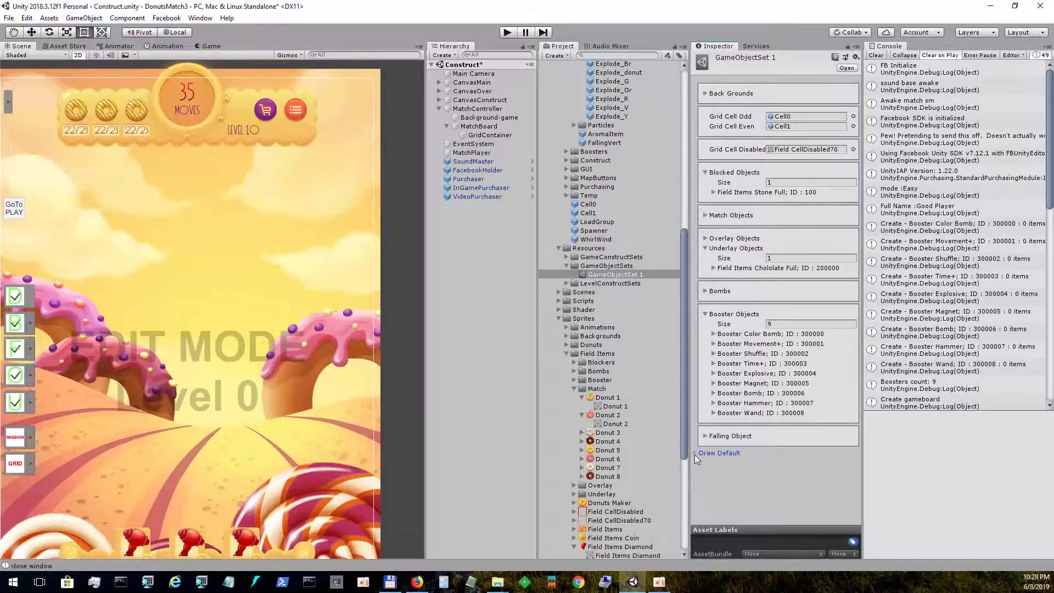
{"action": "left_click", "coordinate": [704, 314]}
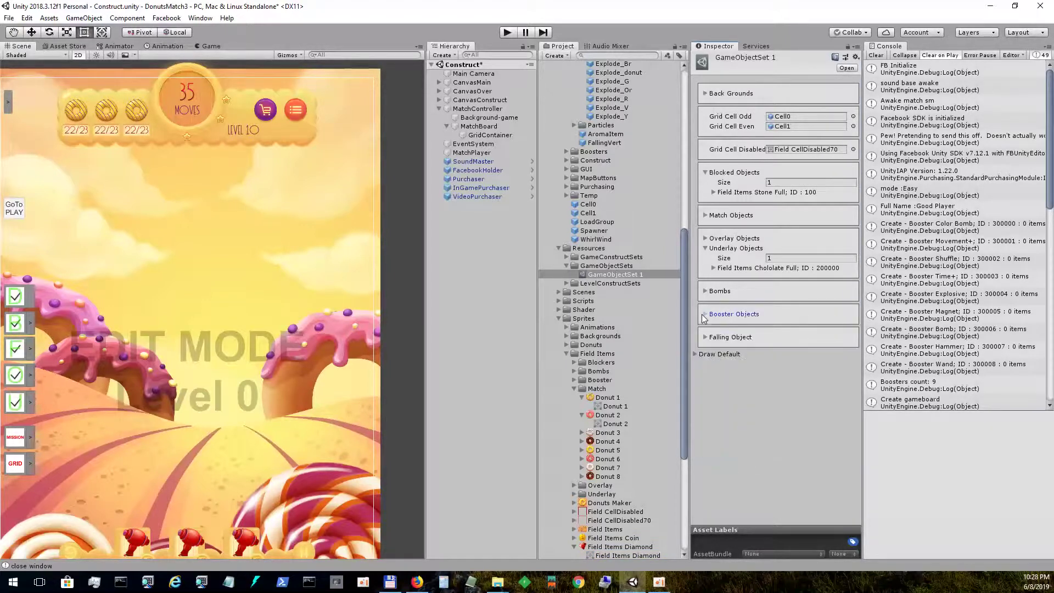
- Select GameConstructSet 1 in Resources, expand its 20 Level Sets, and locate one referenced LevelConstructSet
{"action": "left_click", "coordinate": [566, 283]}
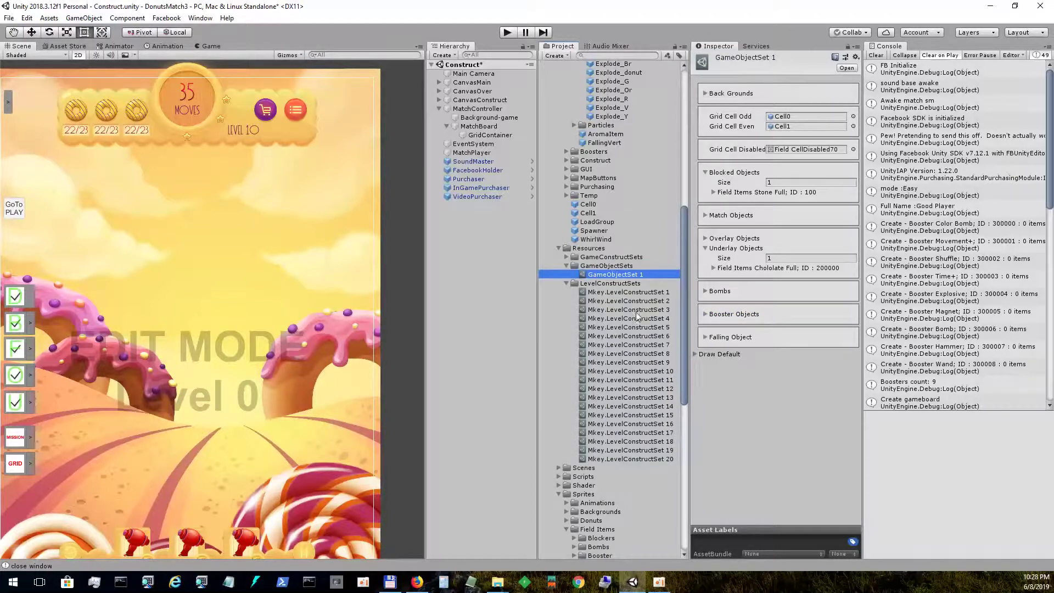
{"action": "left_click", "coordinate": [567, 257]}
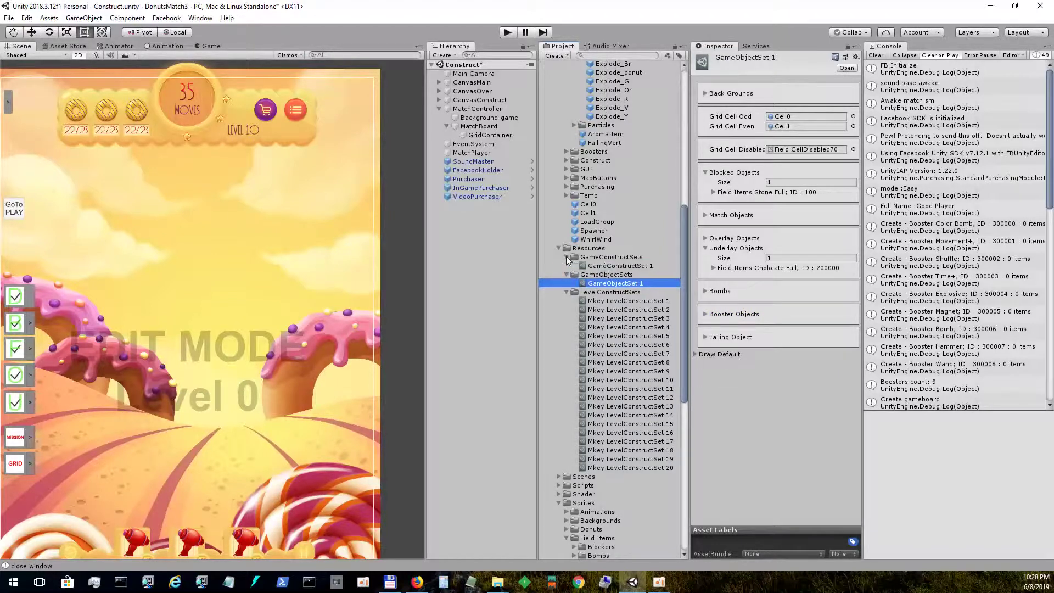
{"action": "left_click", "coordinate": [611, 266]}
{"action": "left_click", "coordinate": [696, 121]}
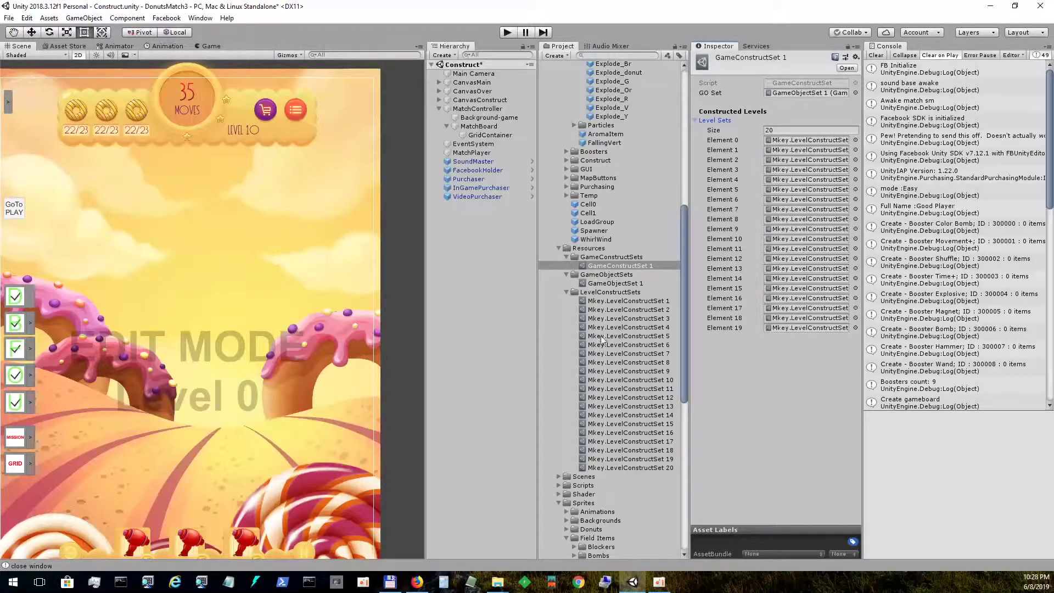
{"action": "left_click", "coordinate": [801, 149]}
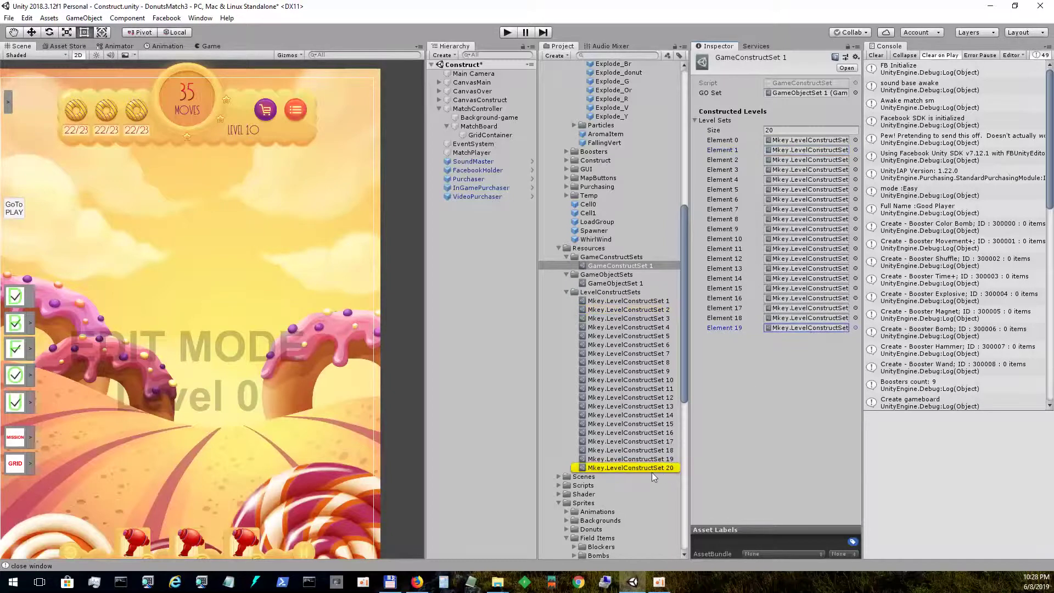
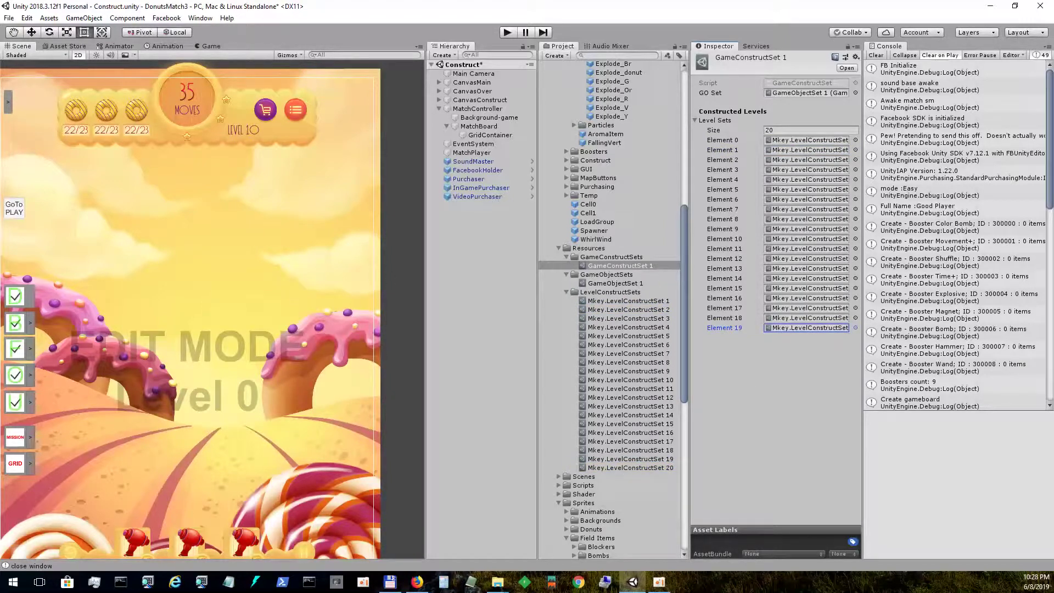
- Run the game from the assigned GO Set and put Level 1 into edit mode
{"action": "left_click", "coordinate": [821, 93]}
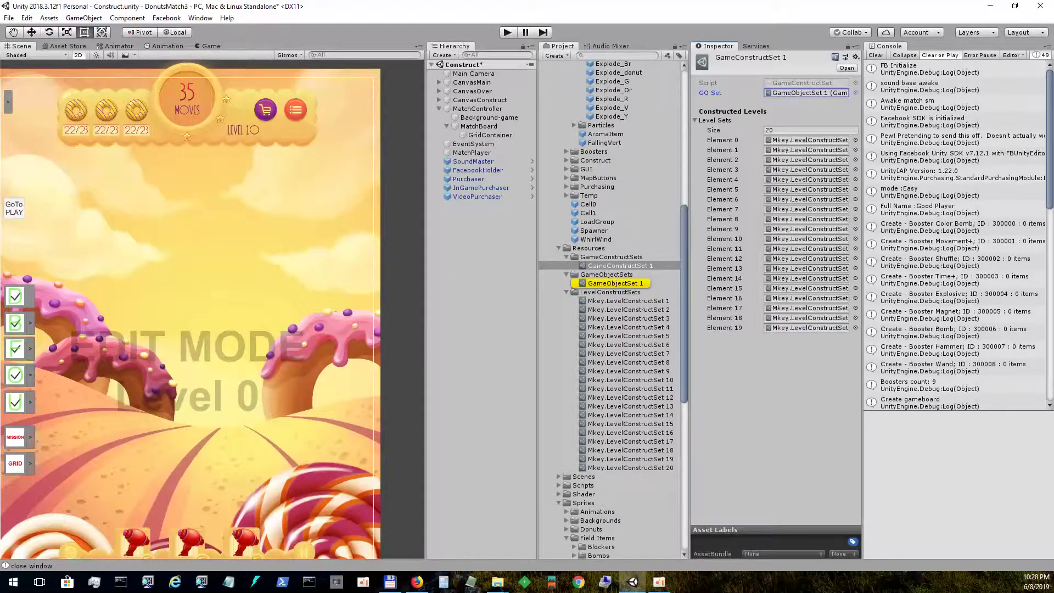
{"action": "left_click", "coordinate": [506, 33]}
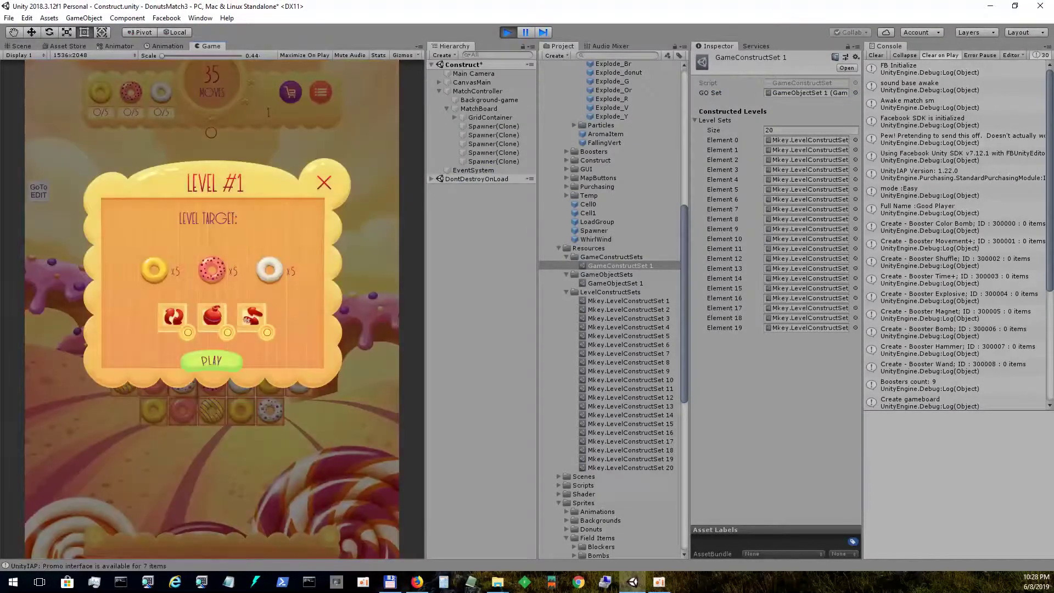
{"action": "left_click", "coordinate": [206, 363]}
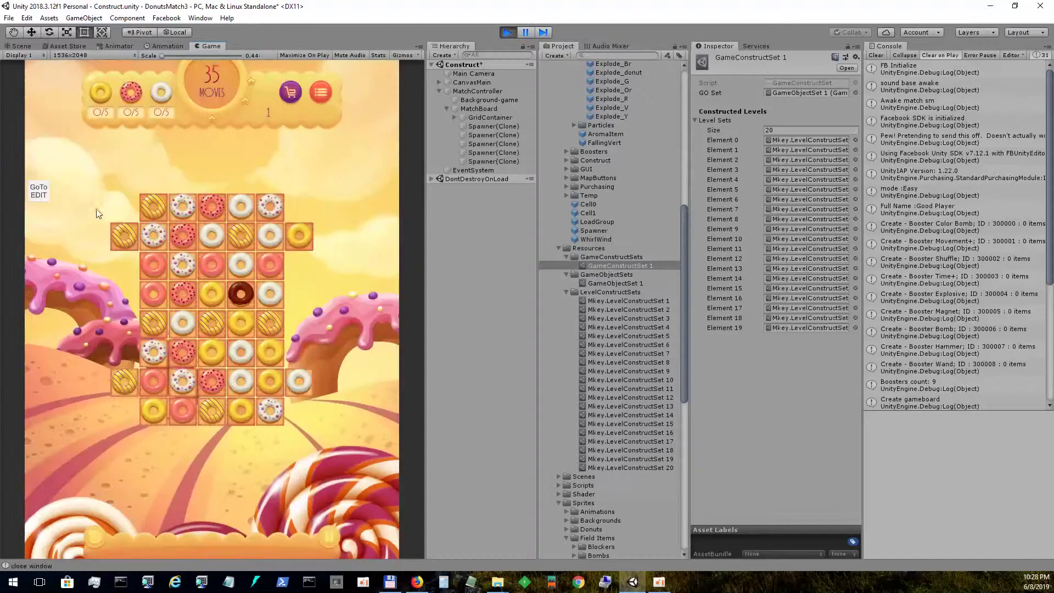
{"action": "left_click", "coordinate": [38, 190]}
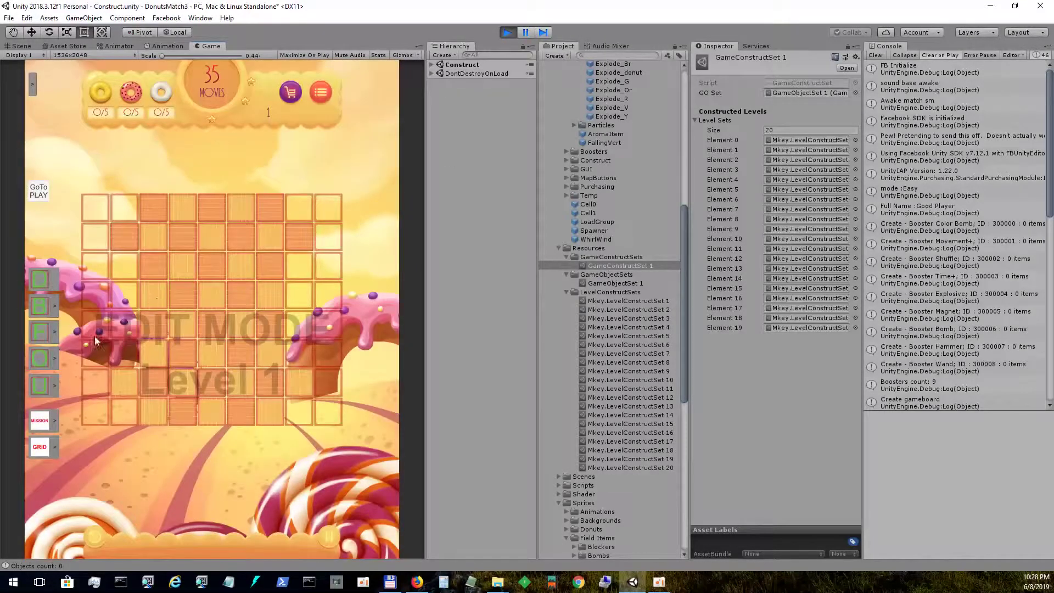
- Step through Levels 7, 10 and 13 to Level 20 and open its construct set
{"action": "left_click", "coordinate": [32, 87]}
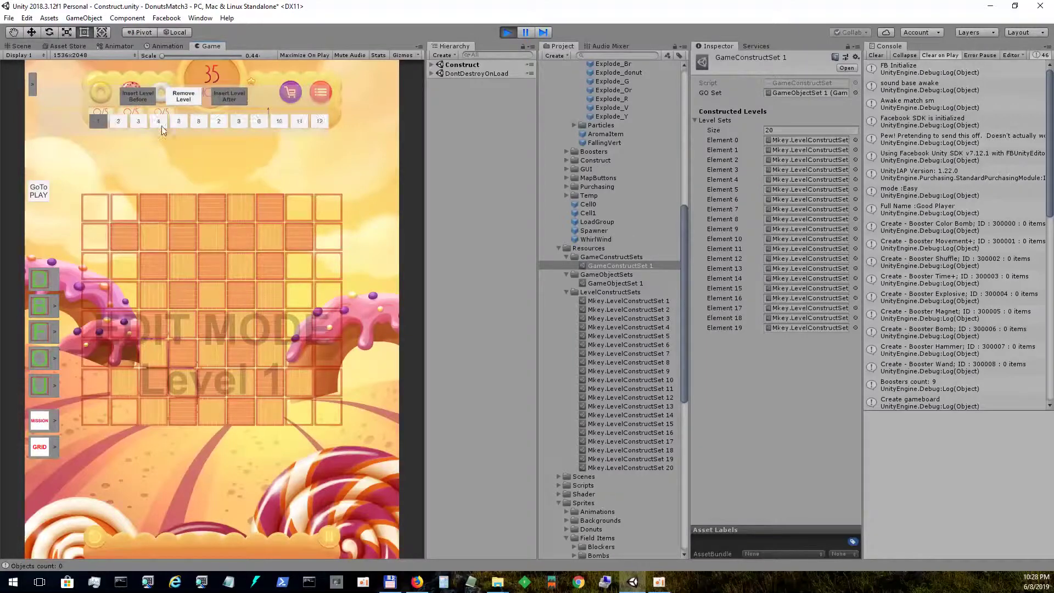
{"action": "left_click", "coordinate": [166, 122]}
{"action": "left_click", "coordinate": [227, 121]}
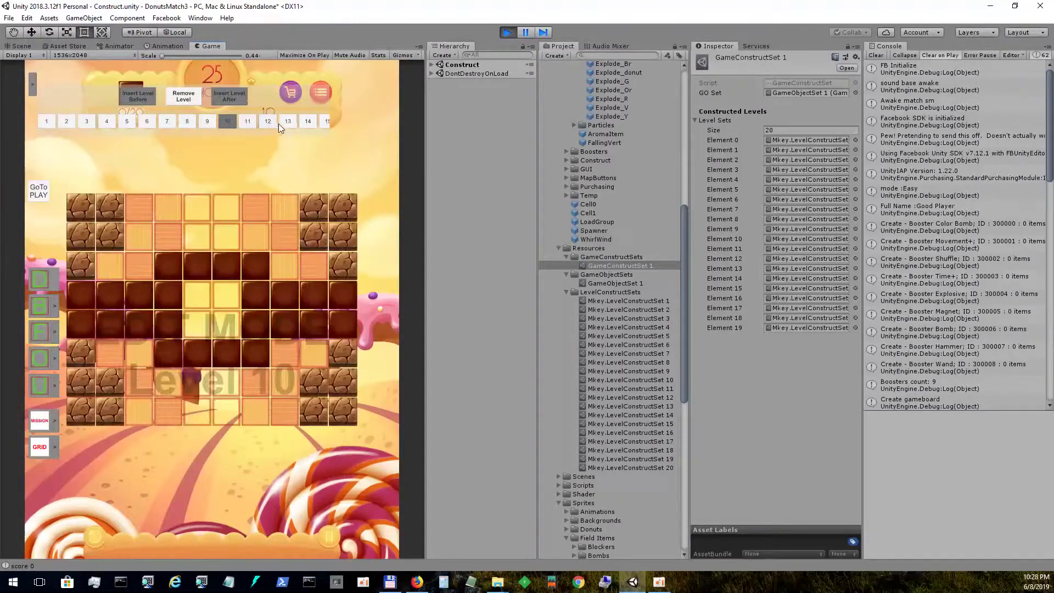
{"action": "left_click", "coordinate": [287, 121]}
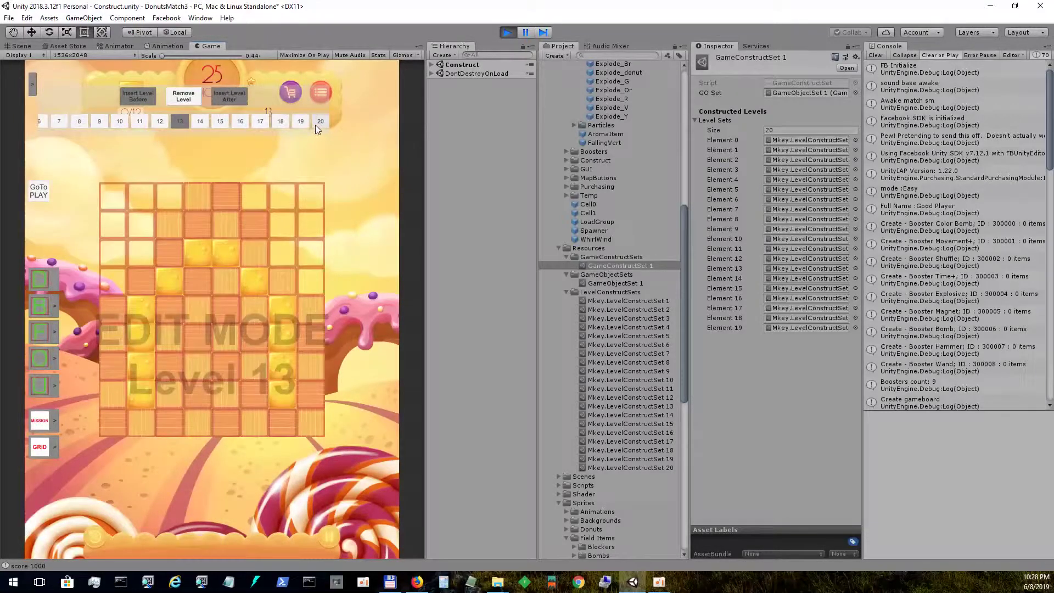
{"action": "left_click", "coordinate": [318, 122]}
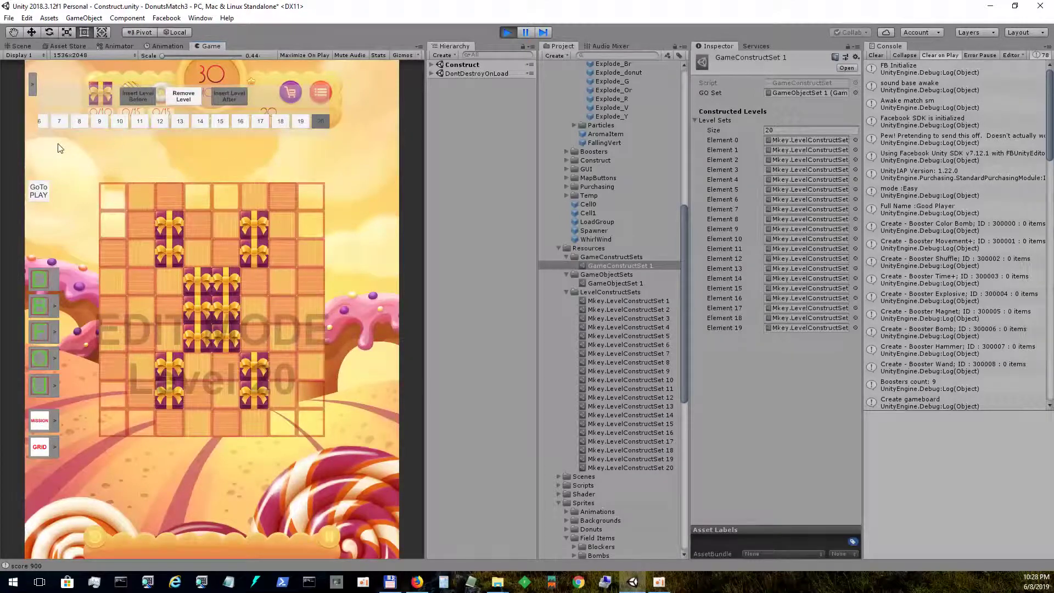
{"action": "double_click", "coordinate": [782, 327]}
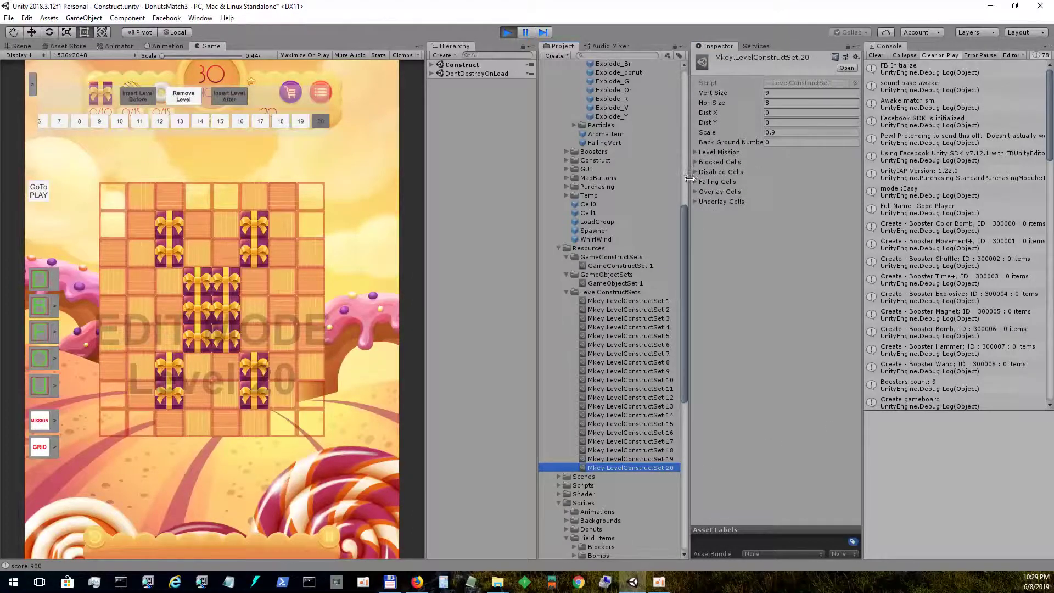
- Inspect Level 20's underlay, overlay and falling cell lists, including the first overlay cell's position
{"action": "left_click", "coordinate": [695, 201]}
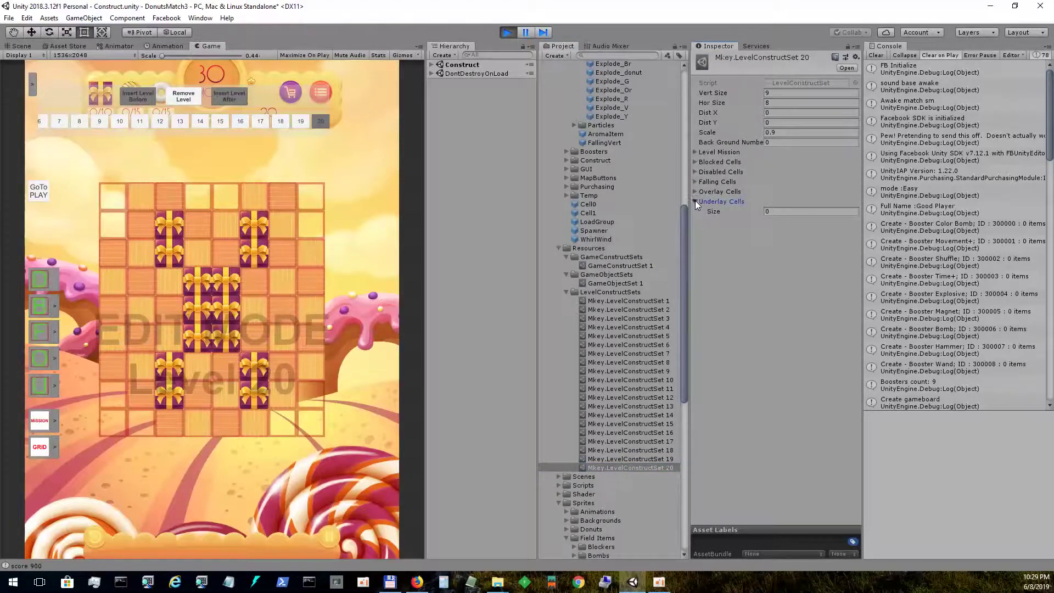
{"action": "left_click", "coordinate": [695, 201]}
{"action": "left_click", "coordinate": [695, 192]}
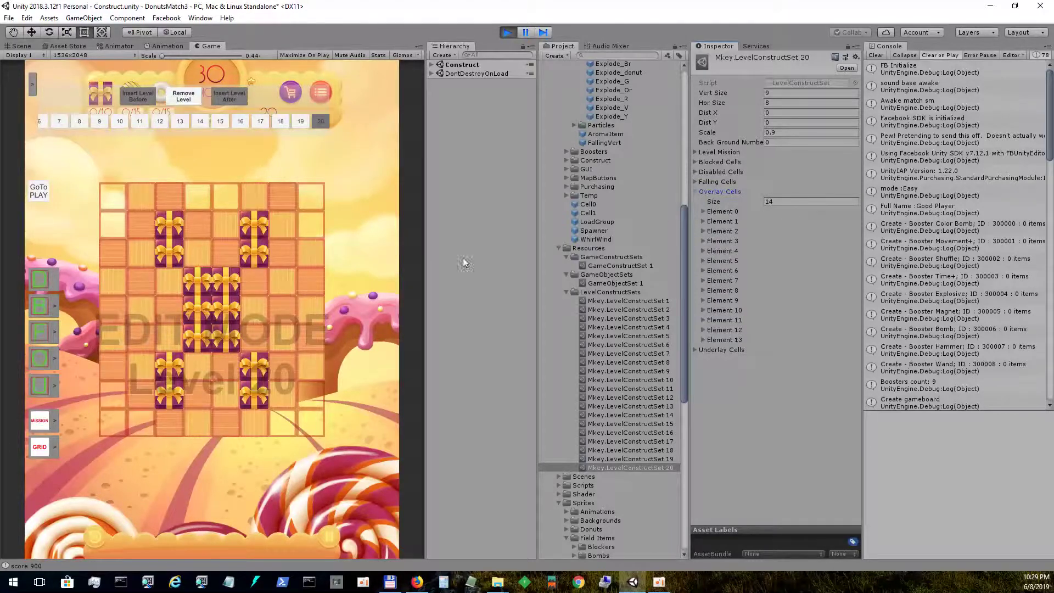
{"action": "left_click", "coordinate": [704, 211]}
{"action": "left_click", "coordinate": [703, 211]}
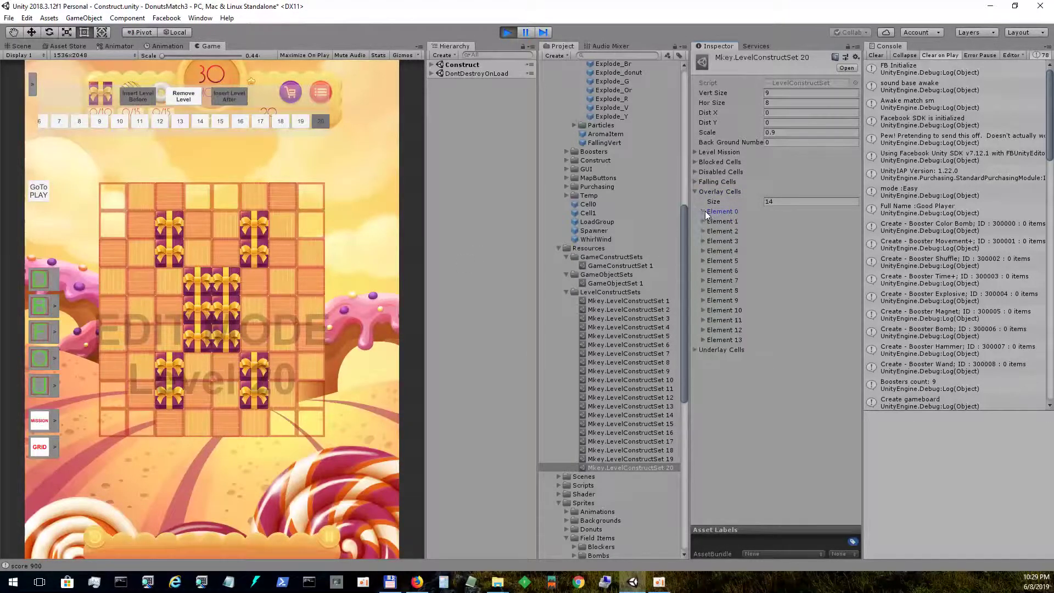
{"action": "left_click", "coordinate": [693, 182]}
{"action": "left_click", "coordinate": [693, 181]}
- Expand Level 20's disabled cells and mission targets, showing its 30-move, three-target mission
{"action": "left_click", "coordinate": [693, 171]}
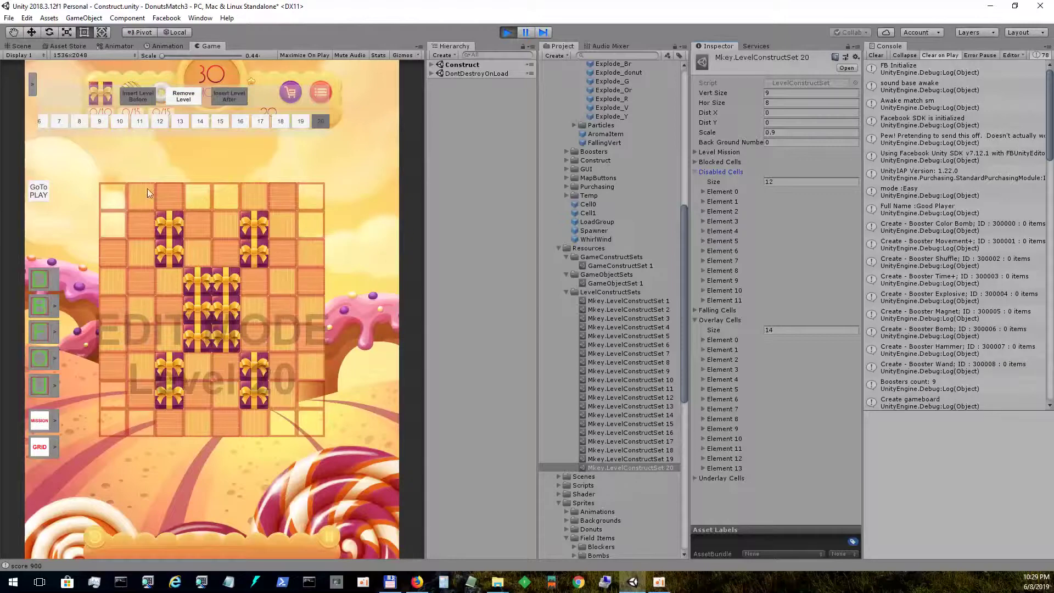
{"action": "left_click", "coordinate": [693, 160]}
{"action": "left_click", "coordinate": [692, 160]}
{"action": "left_click", "coordinate": [694, 152]}
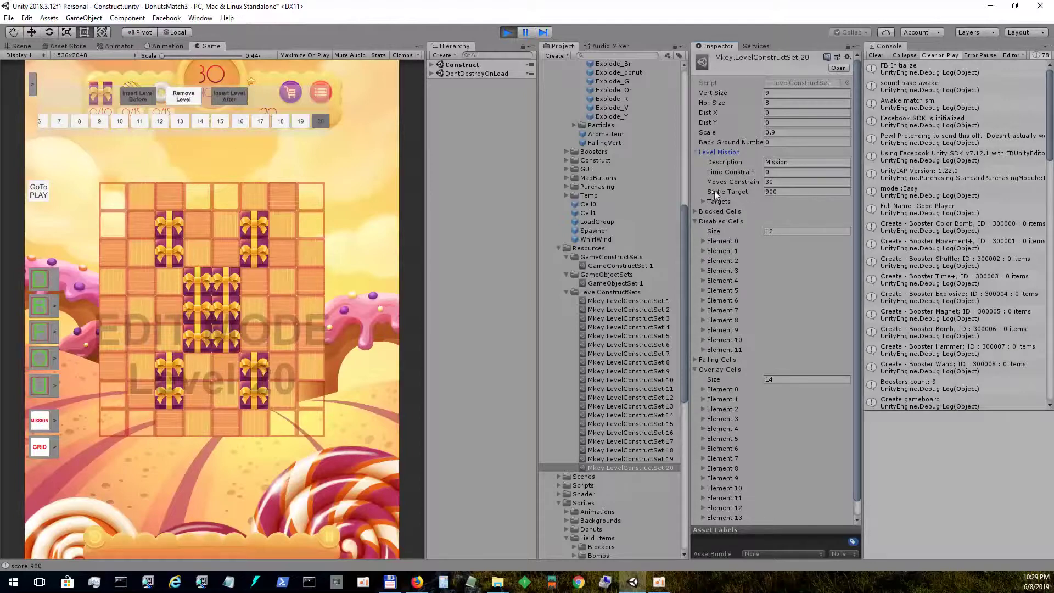
{"action": "left_click", "coordinate": [702, 202]}
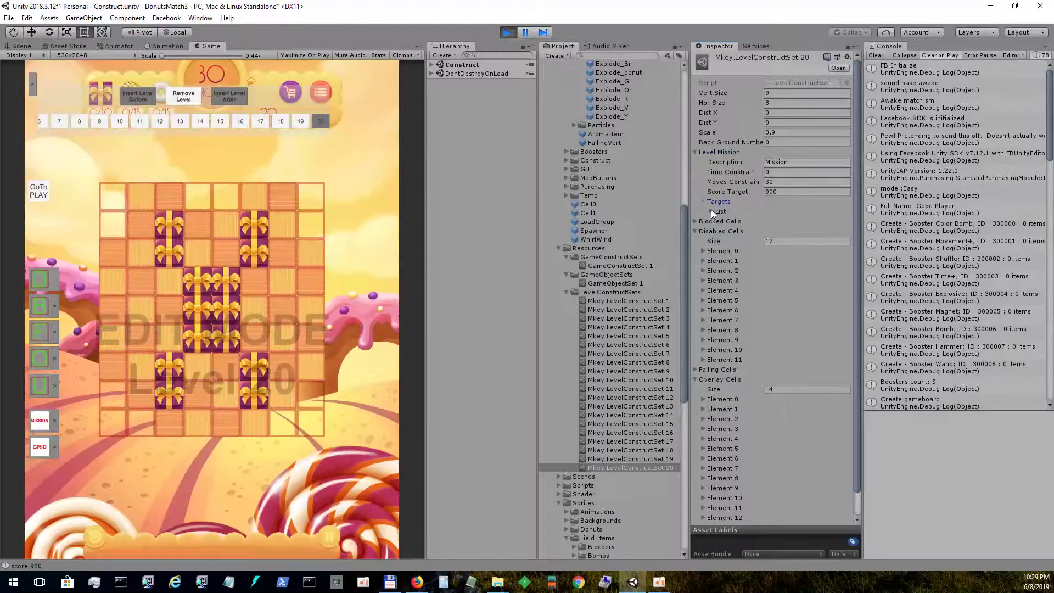
{"action": "left_click", "coordinate": [710, 211]}
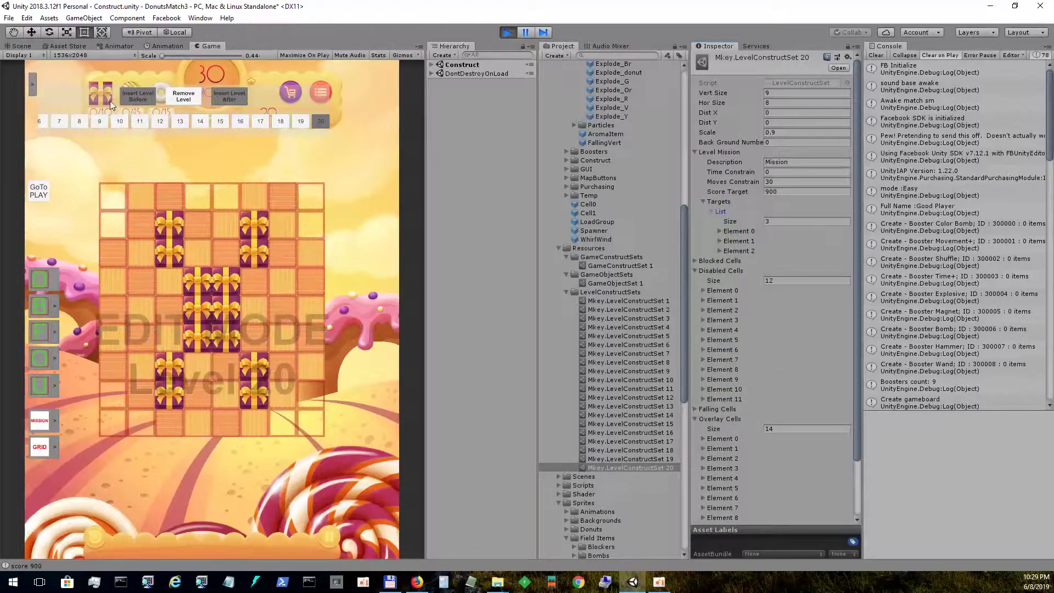
{"action": "left_click", "coordinate": [29, 87]}
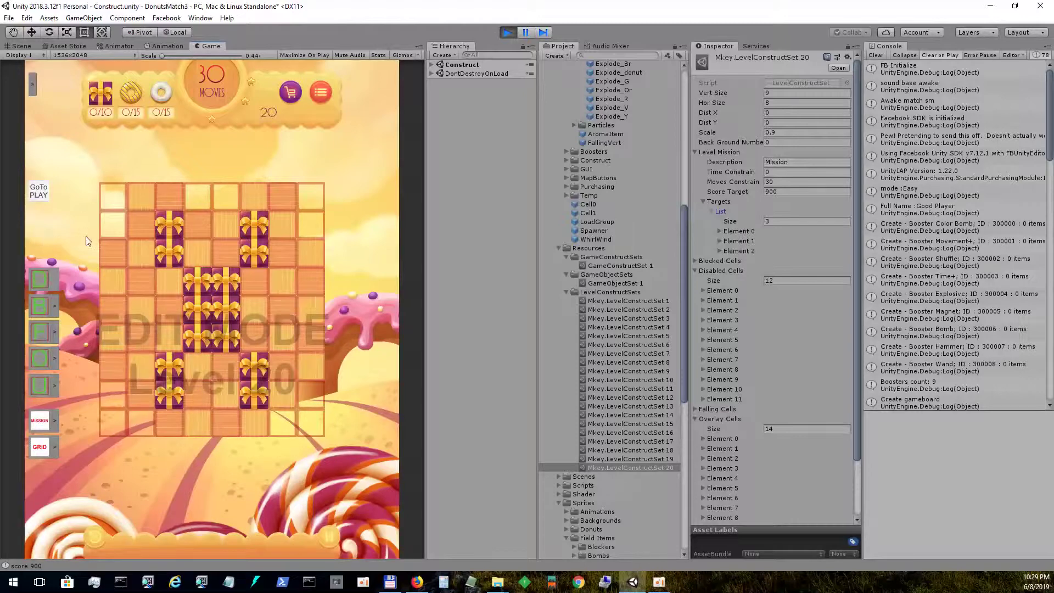
{"action": "left_click", "coordinate": [34, 84]}
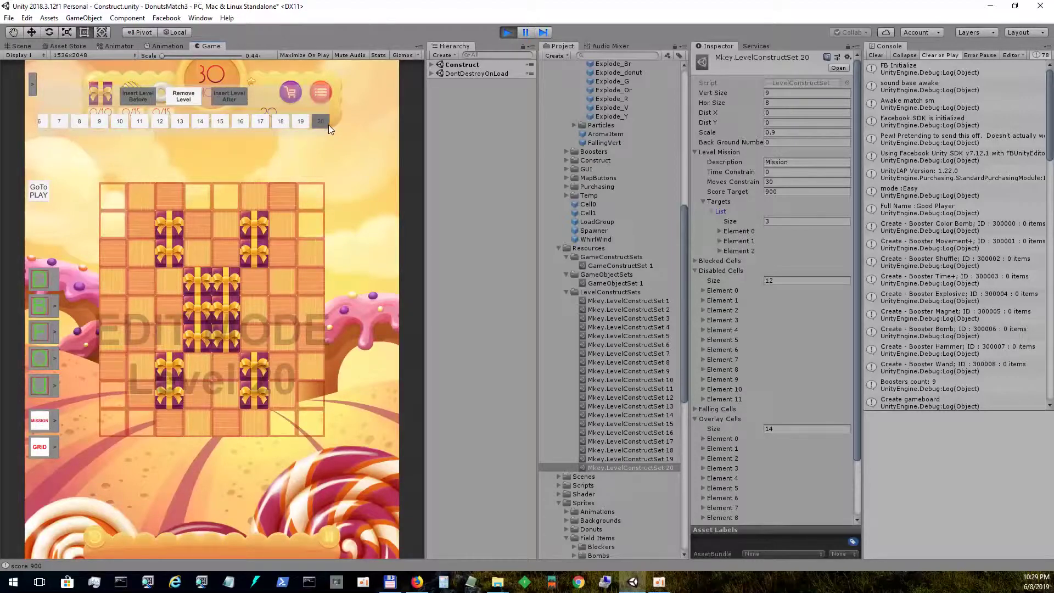
- Insert a new Level 21 after Level 20 and disable twelve cells around its edges
{"action": "left_click", "coordinate": [229, 97]}
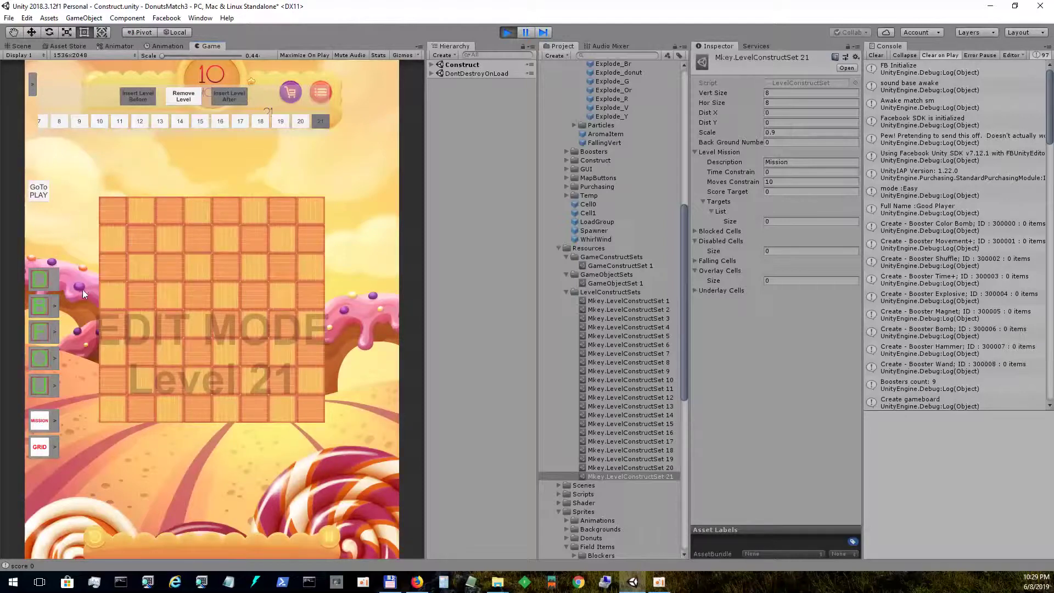
{"action": "left_click", "coordinate": [44, 280]}
{"action": "left_click_drag", "start_coordinate": [113, 220], "coordinate": [113, 238]}
{"action": "left_click_drag", "start_coordinate": [318, 214], "coordinate": [308, 236]}
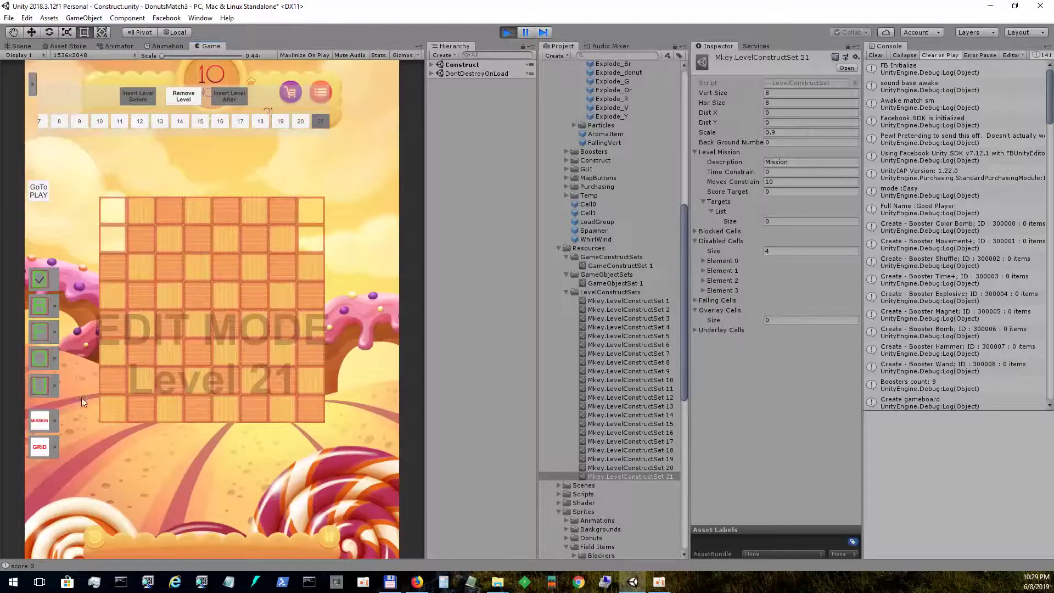
{"action": "left_click_drag", "start_coordinate": [113, 408], "coordinate": [114, 393]}
{"action": "left_click", "coordinate": [310, 409]}
{"action": "left_click", "coordinate": [319, 383]}
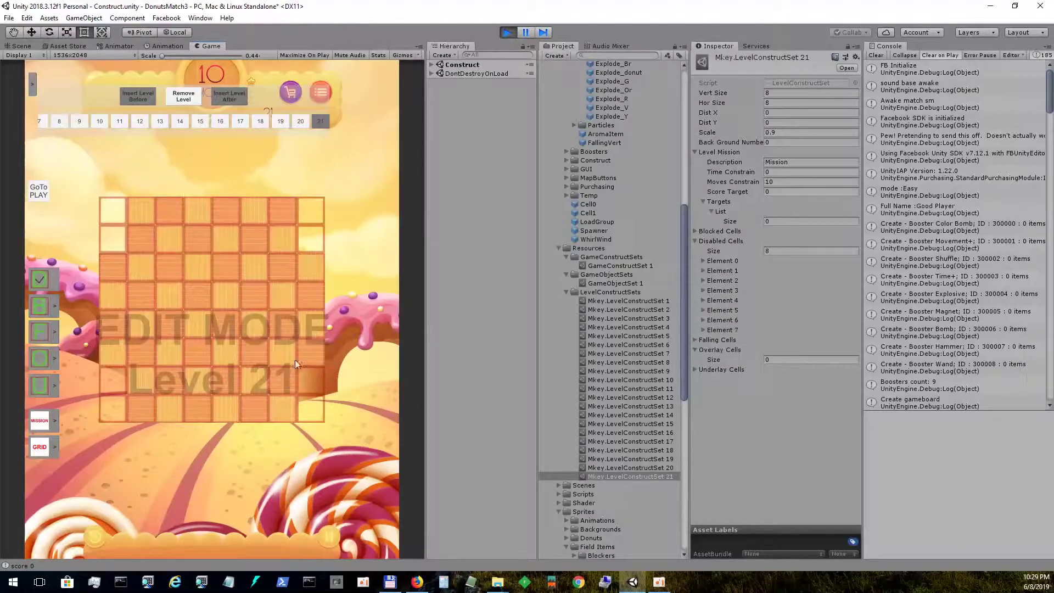
{"action": "left_click", "coordinate": [199, 213]}
{"action": "left_click", "coordinate": [225, 209]}
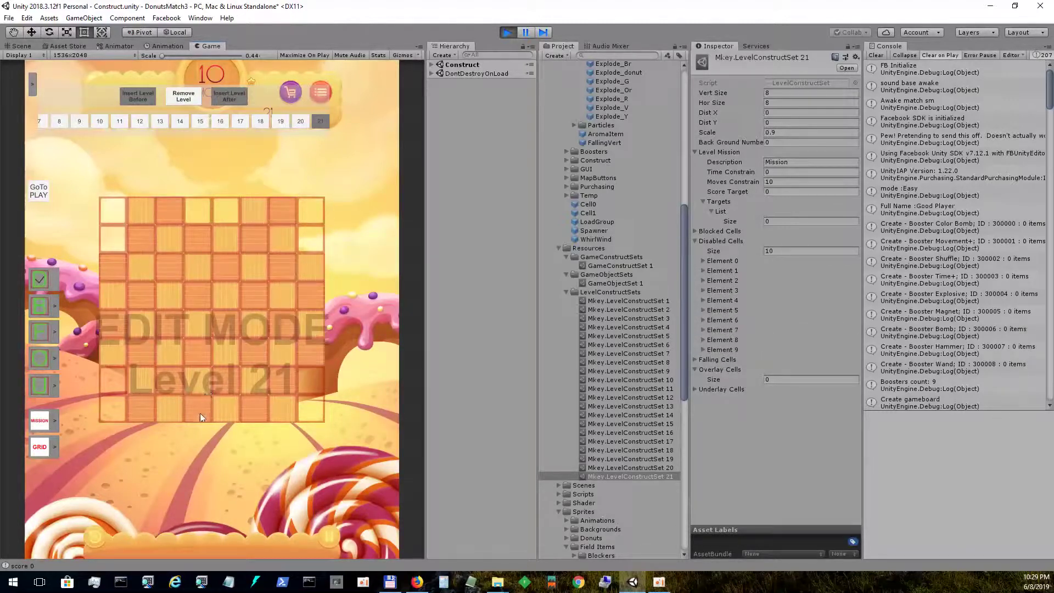
{"action": "left_click_drag", "start_coordinate": [199, 413], "coordinate": [218, 409]}
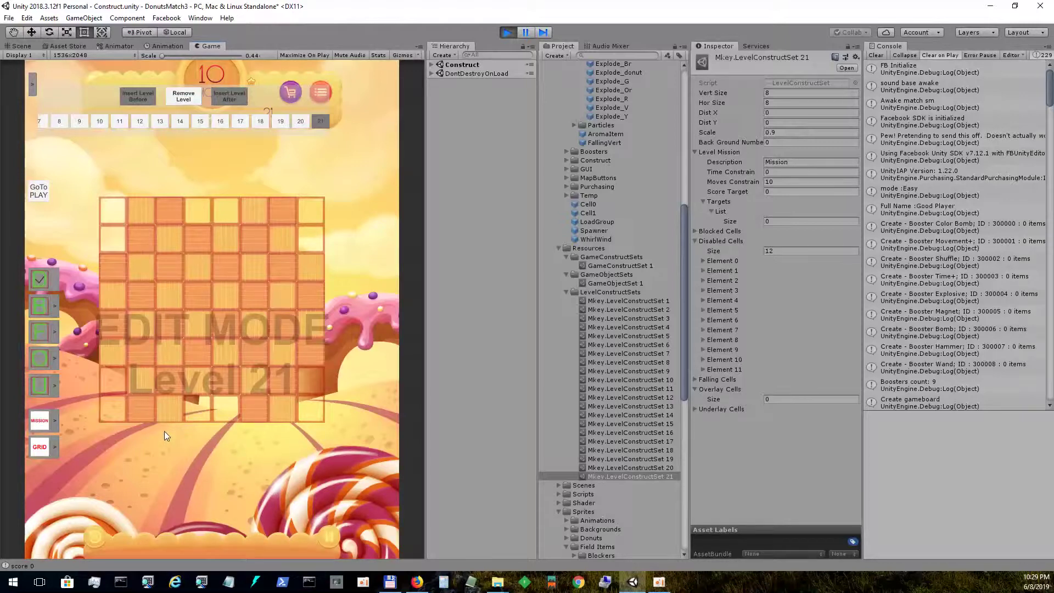
- Paint rock blockers into rows 4–5 of the left and right columns
{"action": "left_click", "coordinate": [56, 306]}
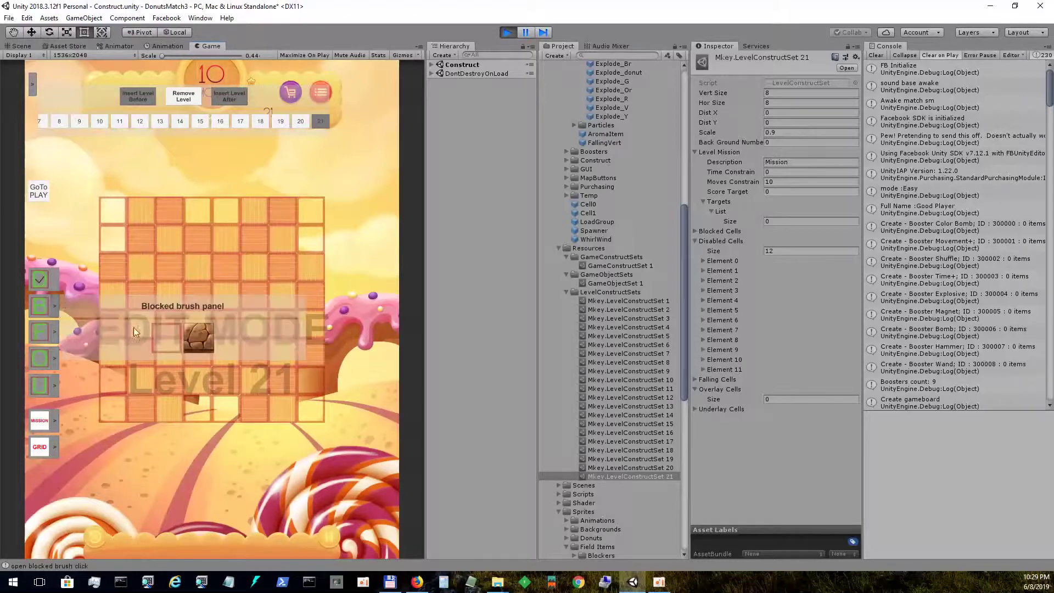
{"action": "left_click", "coordinate": [199, 343]}
{"action": "left_click", "coordinate": [57, 310]}
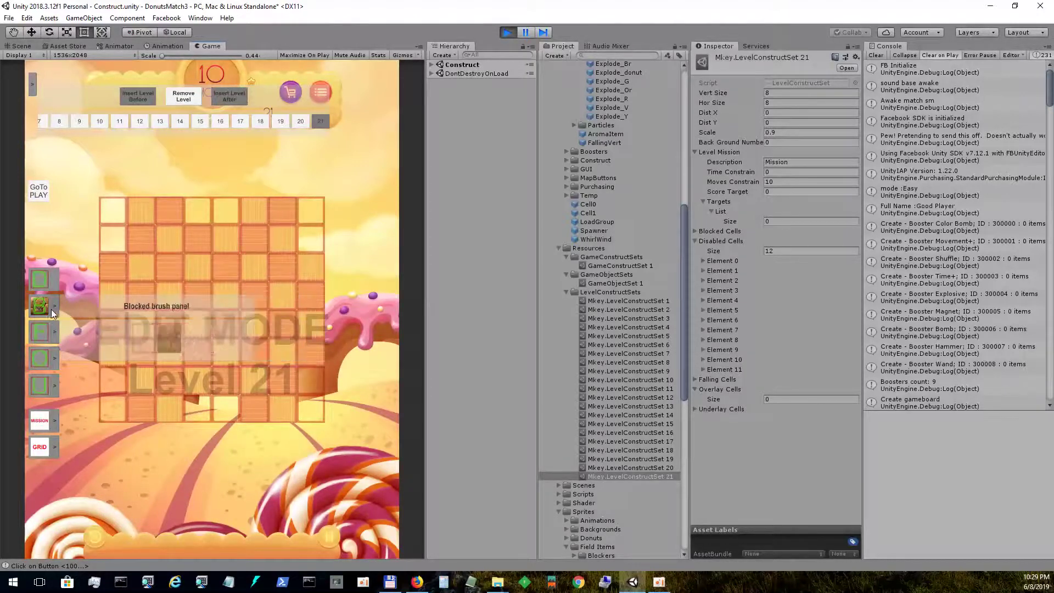
{"action": "left_click_drag", "start_coordinate": [111, 301], "coordinate": [113, 324]}
{"action": "left_click_drag", "start_coordinate": [311, 302], "coordinate": [314, 325]}
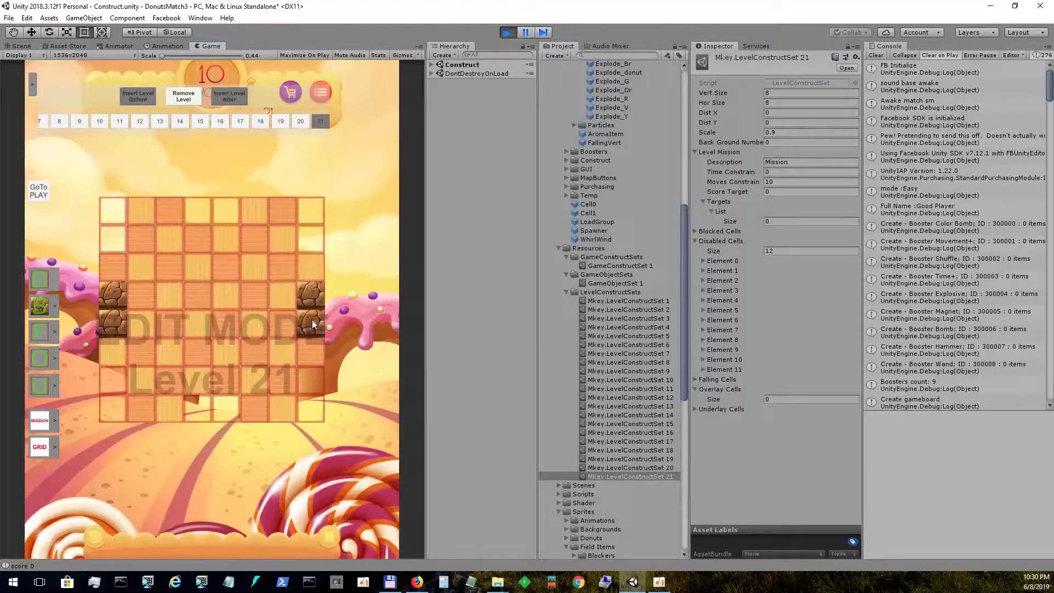
- Choose the blue overlay brush and cover six cells in the board's upper rows
{"action": "left_click", "coordinate": [54, 337]}
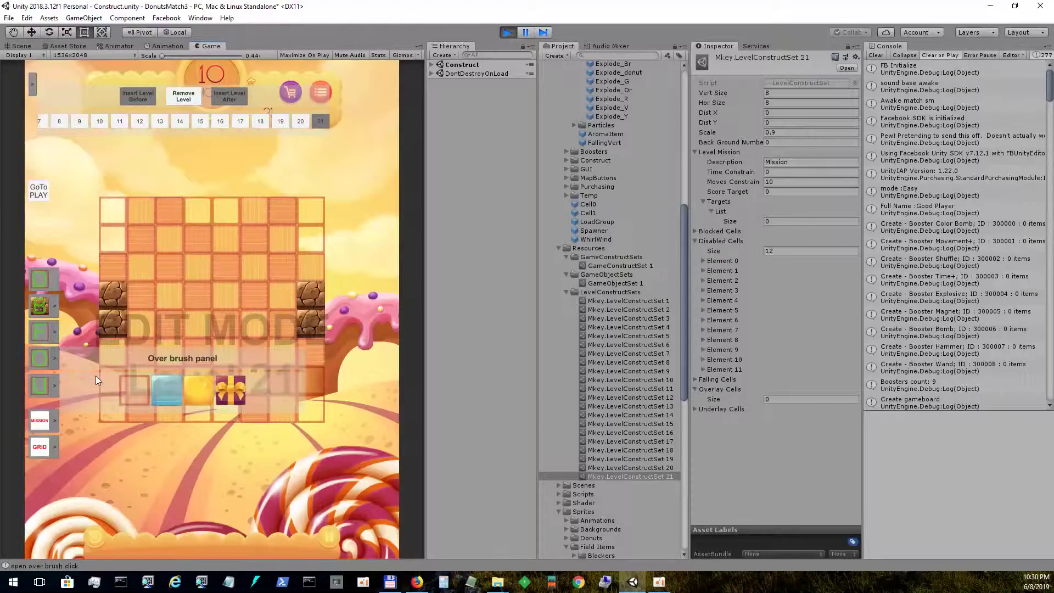
{"action": "left_click", "coordinate": [169, 395]}
{"action": "left_click", "coordinate": [55, 360]}
{"action": "left_click", "coordinate": [142, 210]}
{"action": "left_click", "coordinate": [141, 239]}
{"action": "left_click", "coordinate": [113, 267]}
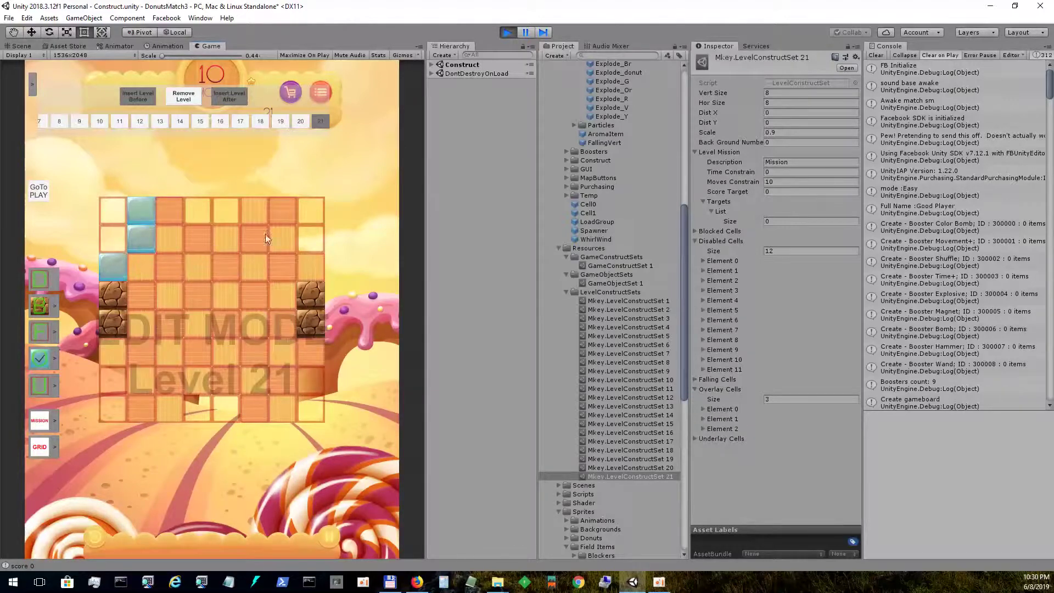
{"action": "left_click", "coordinate": [282, 210]}
{"action": "left_click", "coordinate": [283, 239]}
{"action": "left_click", "coordinate": [310, 267]}
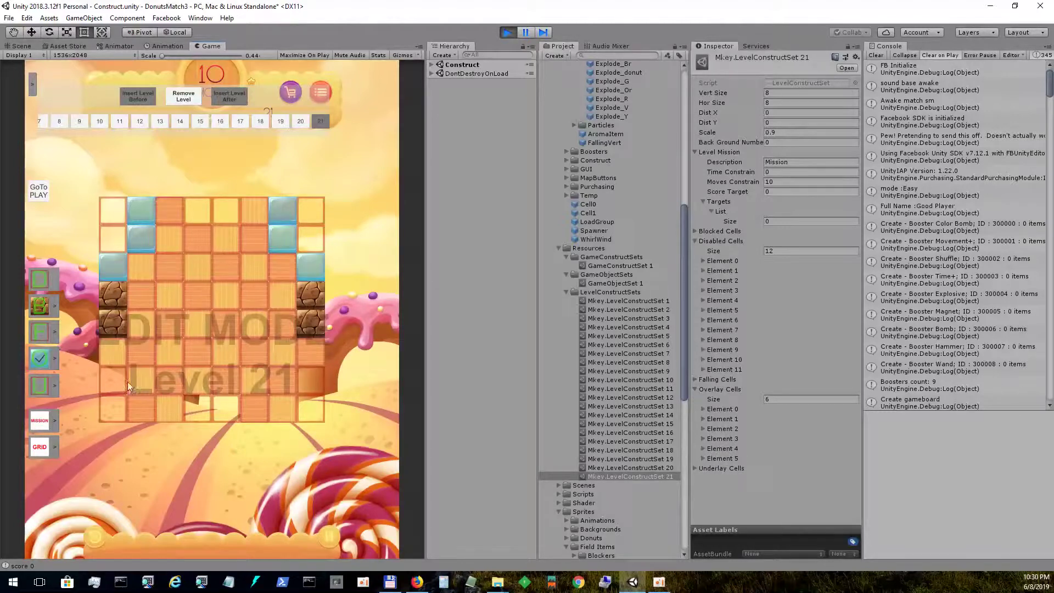
- Add blue overlay tiles to the lower rows and to rows 4–5 of columns 2 and 7
{"action": "left_click", "coordinate": [115, 355]}
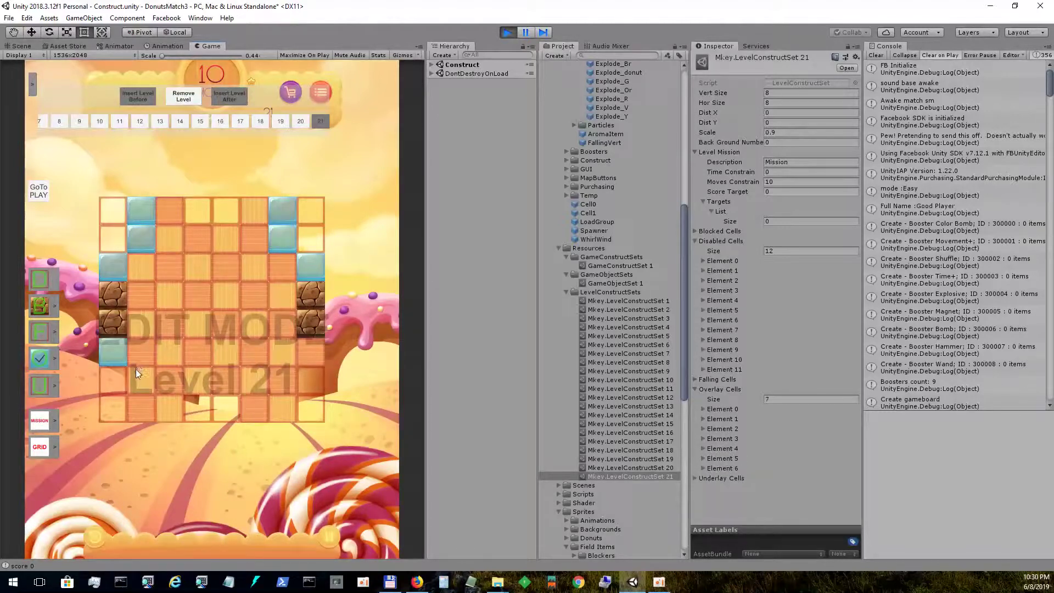
{"action": "left_click", "coordinate": [137, 374]}
{"action": "left_click", "coordinate": [145, 406]}
{"action": "left_click", "coordinate": [310, 360]}
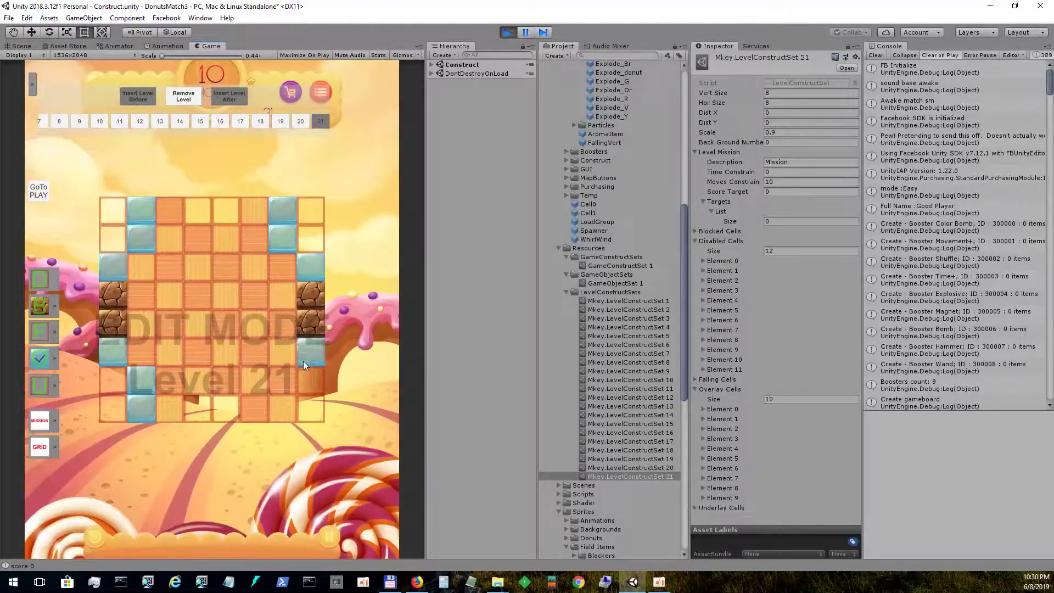
{"action": "left_click", "coordinate": [282, 379]}
{"action": "left_click", "coordinate": [282, 403]}
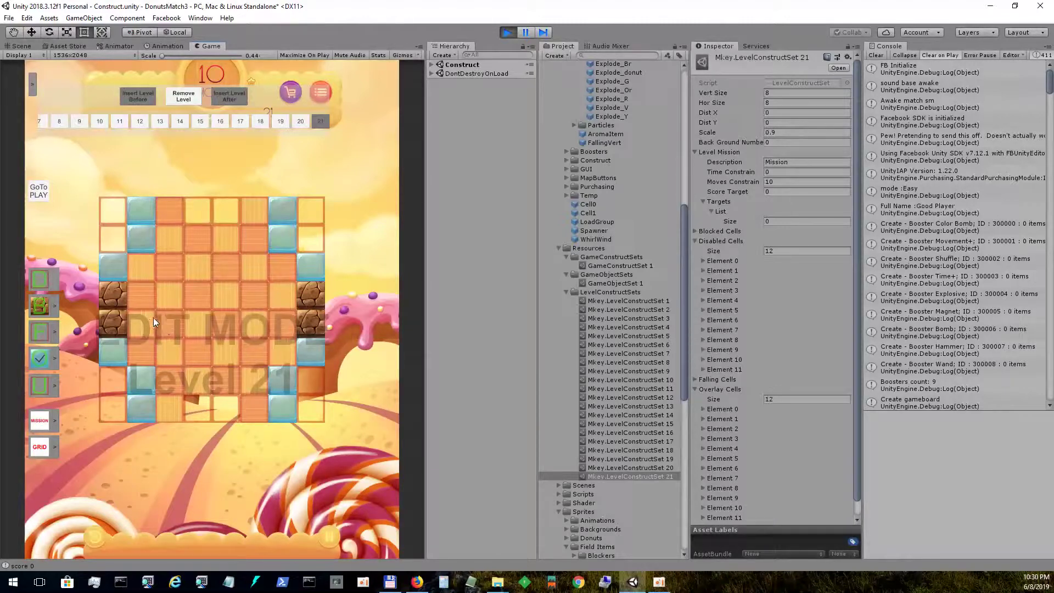
{"action": "left_click", "coordinate": [141, 297]}
{"action": "left_click", "coordinate": [141, 324]}
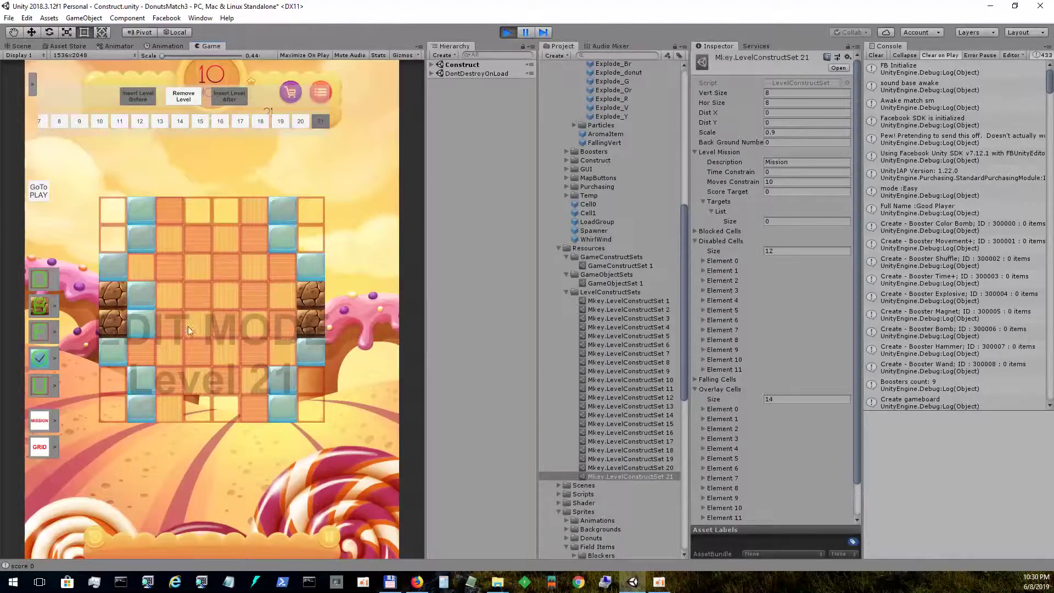
{"action": "left_click", "coordinate": [283, 301]}
{"action": "left_click", "coordinate": [282, 317]}
- Switch brush and erase the four overlay tiles in rows 4–5 of columns 2 and 7
{"action": "left_click", "coordinate": [56, 354]}
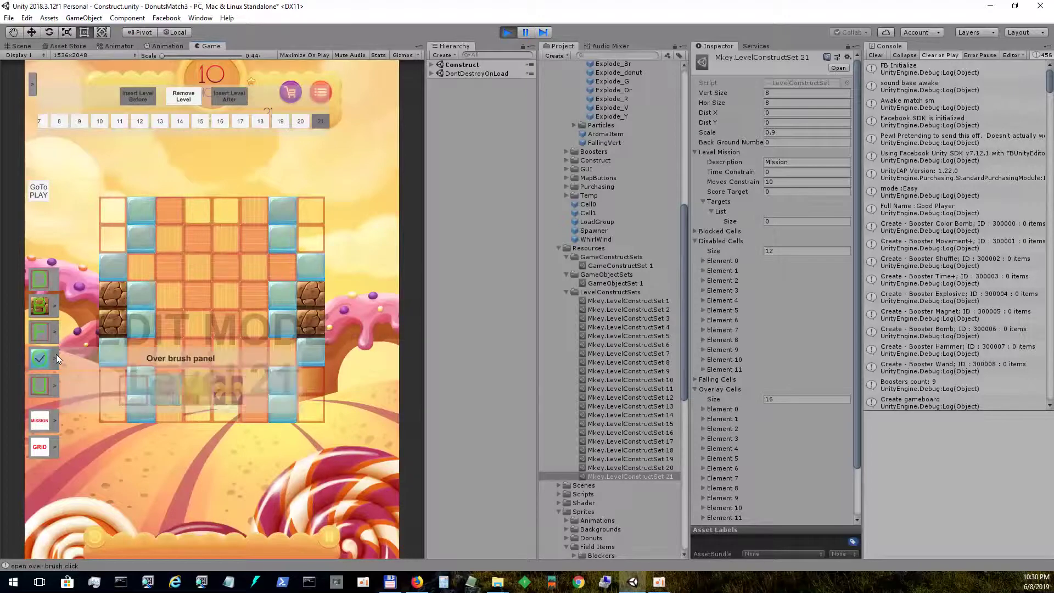
{"action": "left_click", "coordinate": [135, 388]}
{"action": "left_click", "coordinate": [53, 361]}
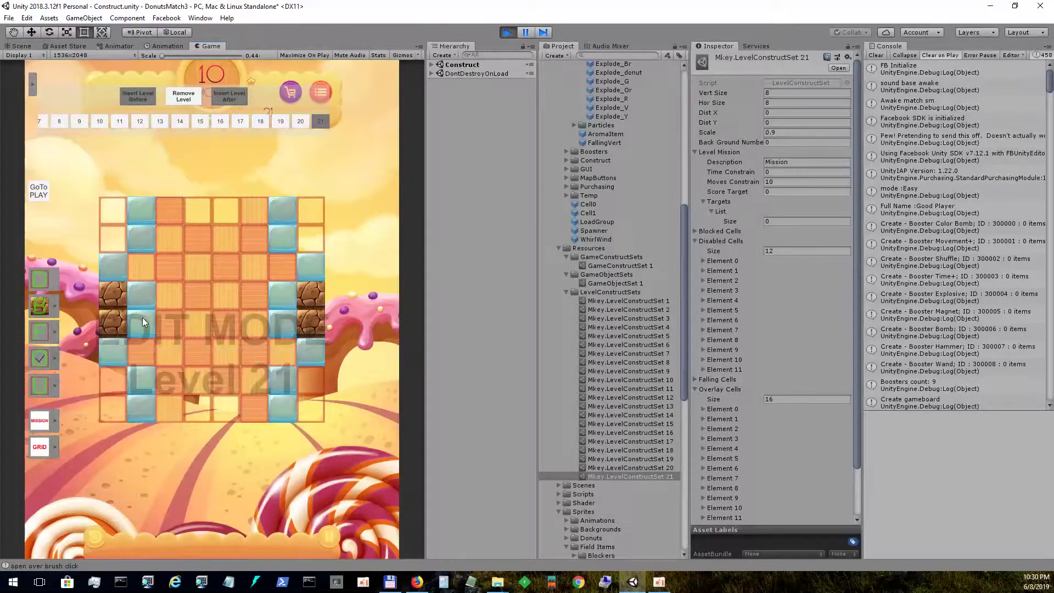
{"action": "left_click", "coordinate": [142, 296]}
{"action": "left_click", "coordinate": [141, 324]}
{"action": "left_click", "coordinate": [279, 301]}
{"action": "left_click", "coordinate": [280, 319]}
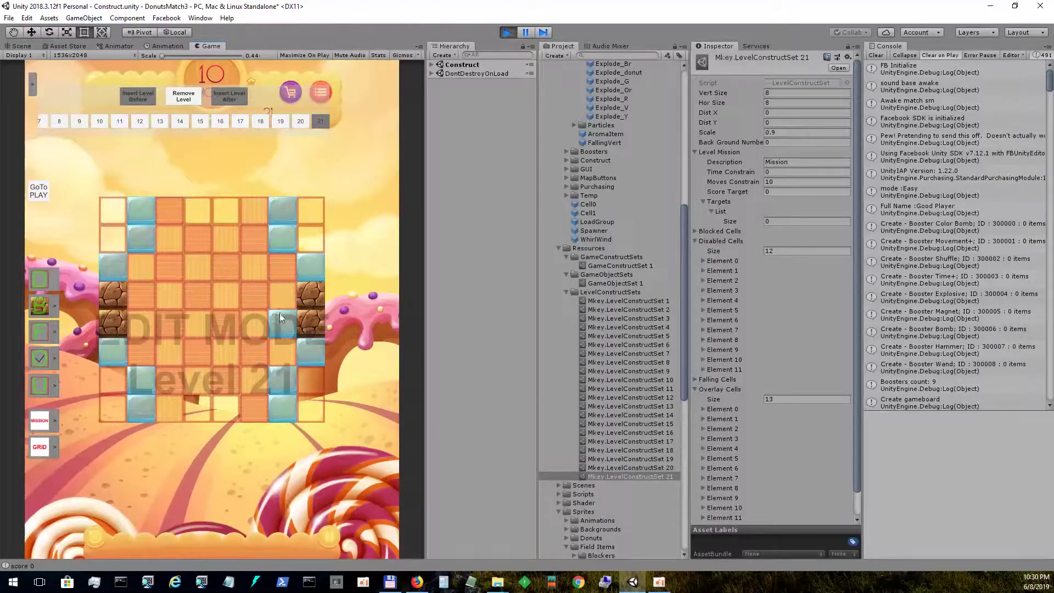
- Place dark chocolate under-tiles in a staggered pattern across rows 4–5, then open Mission settings
{"action": "left_click", "coordinate": [51, 387]}
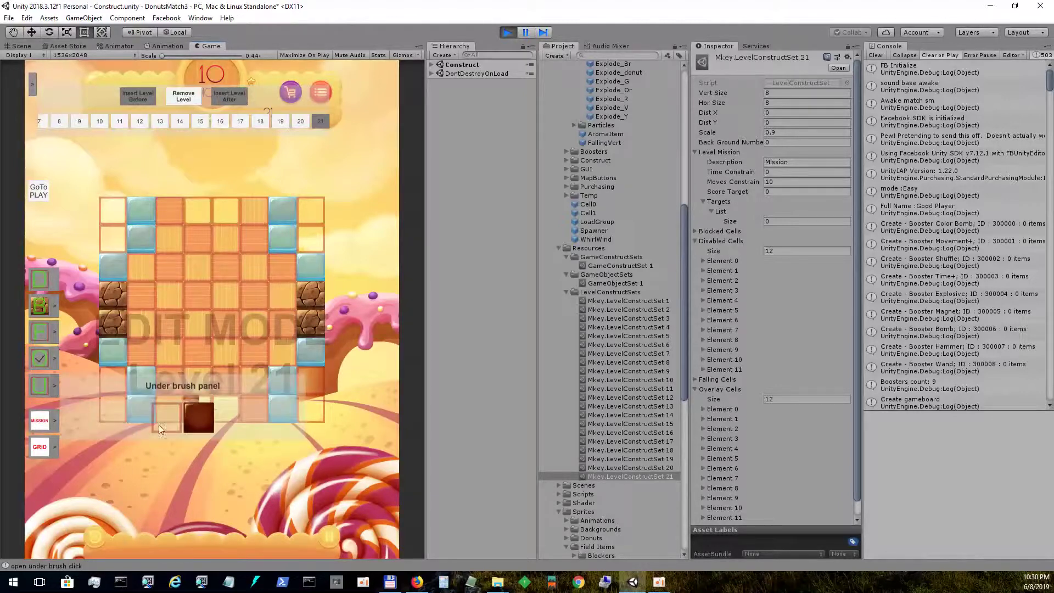
{"action": "left_click", "coordinate": [203, 425]}
{"action": "left_click", "coordinate": [54, 386]}
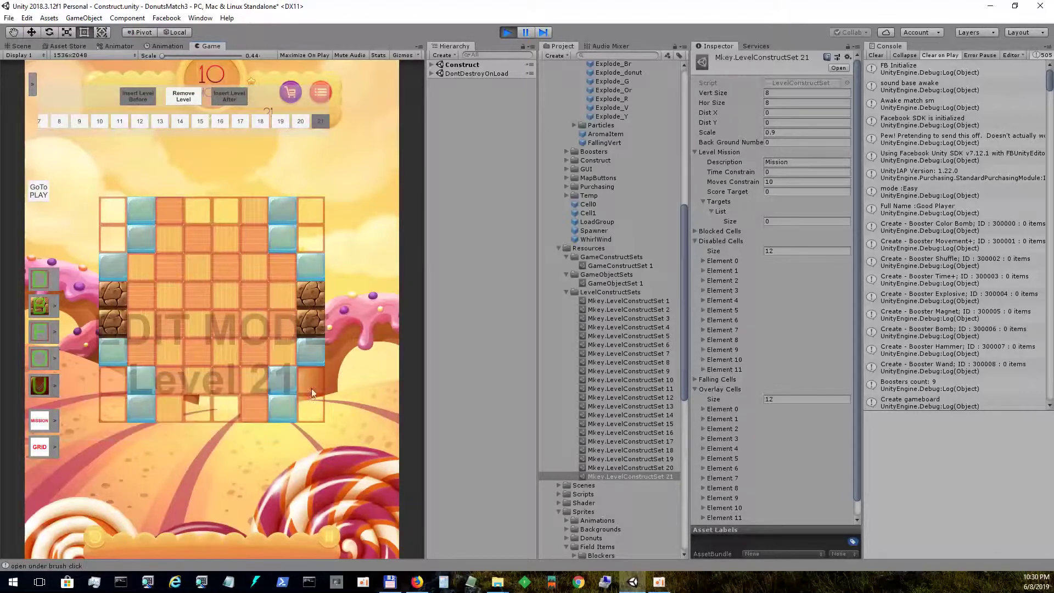
{"action": "left_click", "coordinate": [141, 301]}
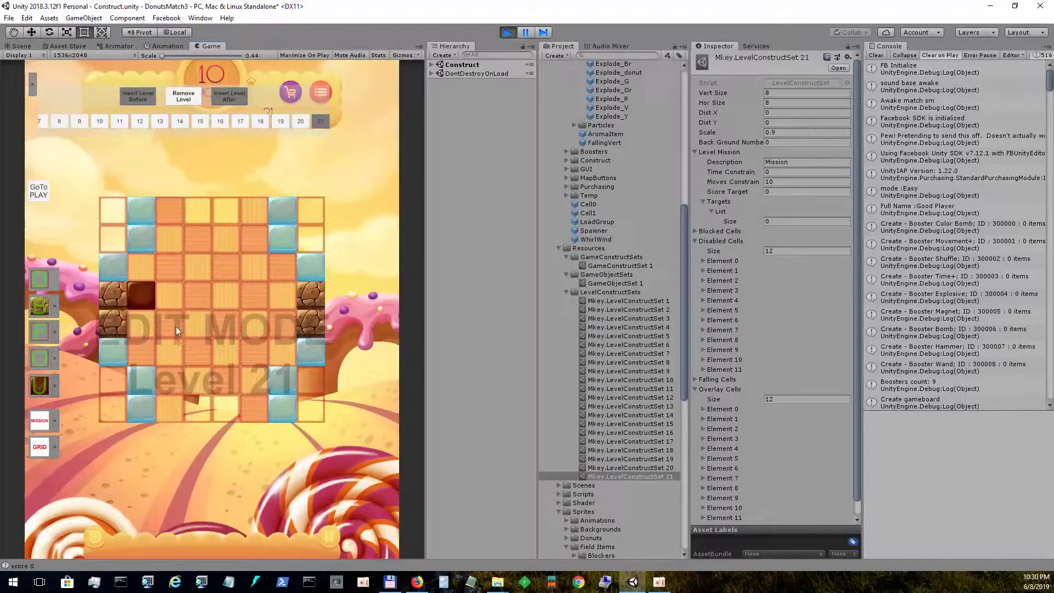
{"action": "left_click", "coordinate": [227, 320]}
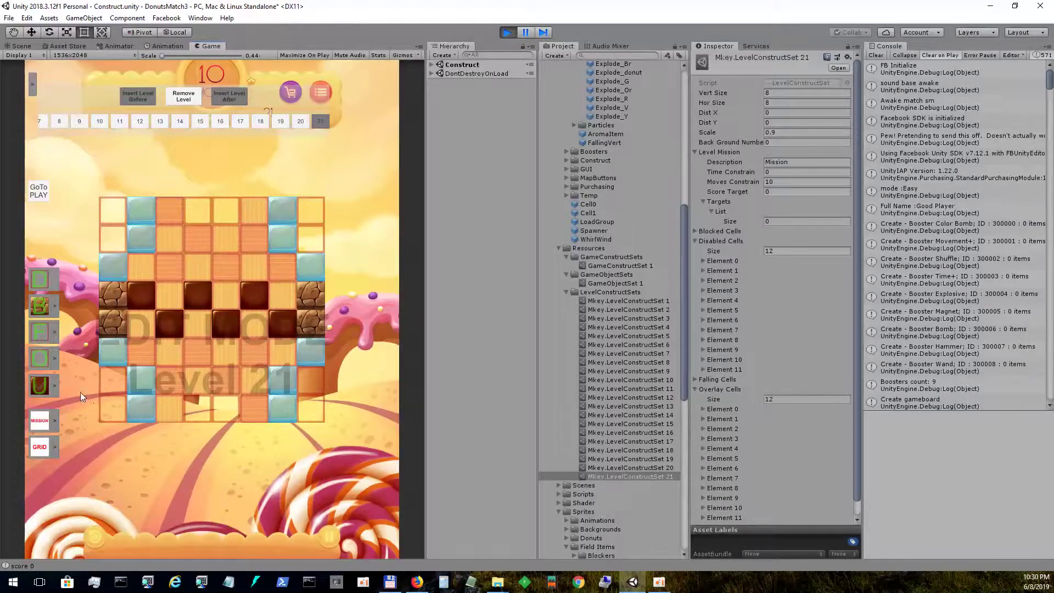
{"action": "left_click", "coordinate": [49, 422]}
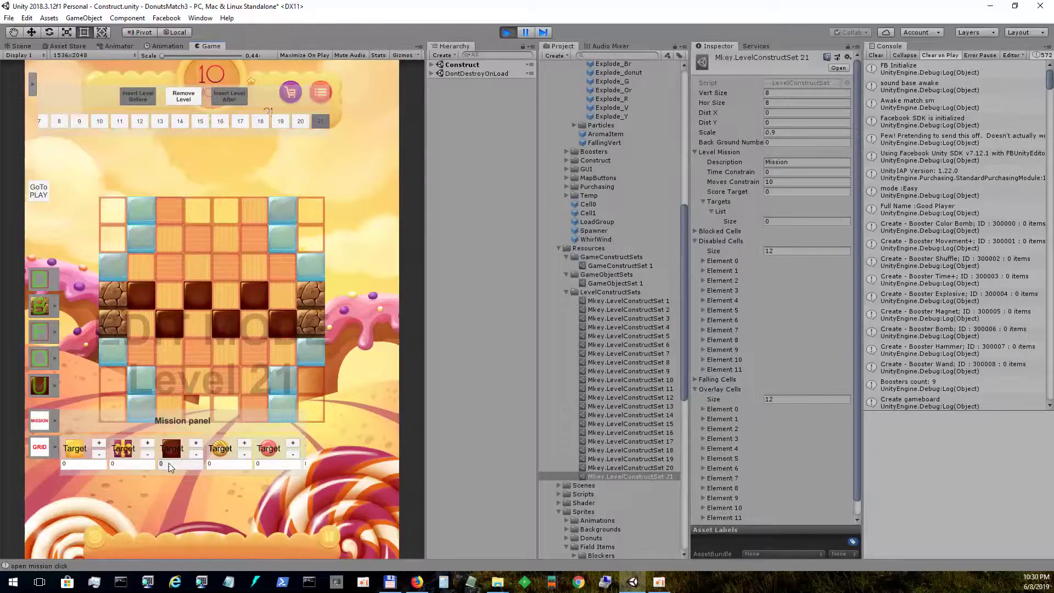
- Set the chocolate target to 6 and raise the donut target to 7
{"action": "type", "text": "6"}
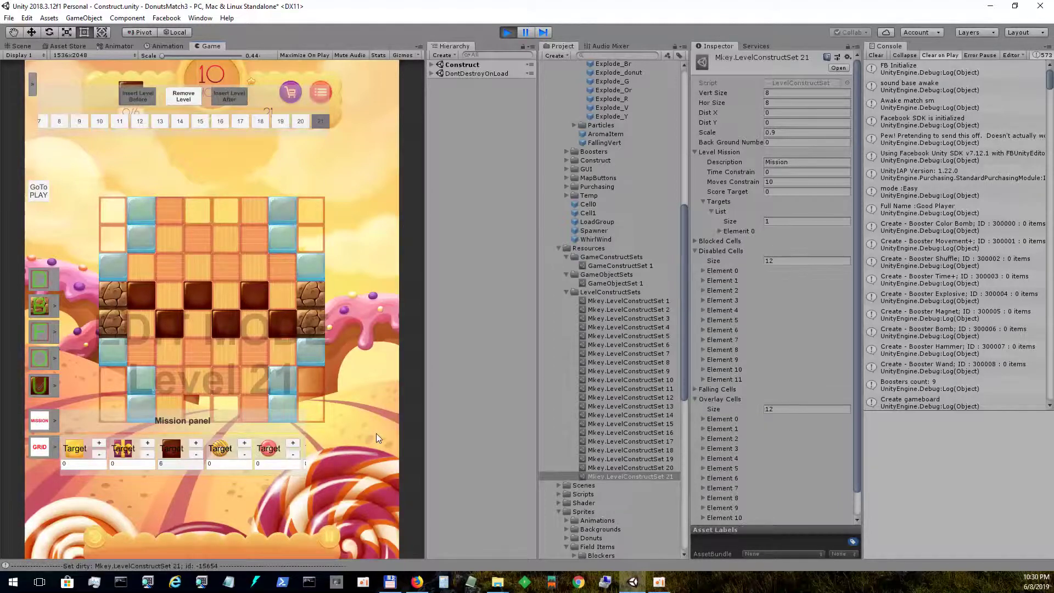
{"action": "left_click", "coordinate": [32, 84]}
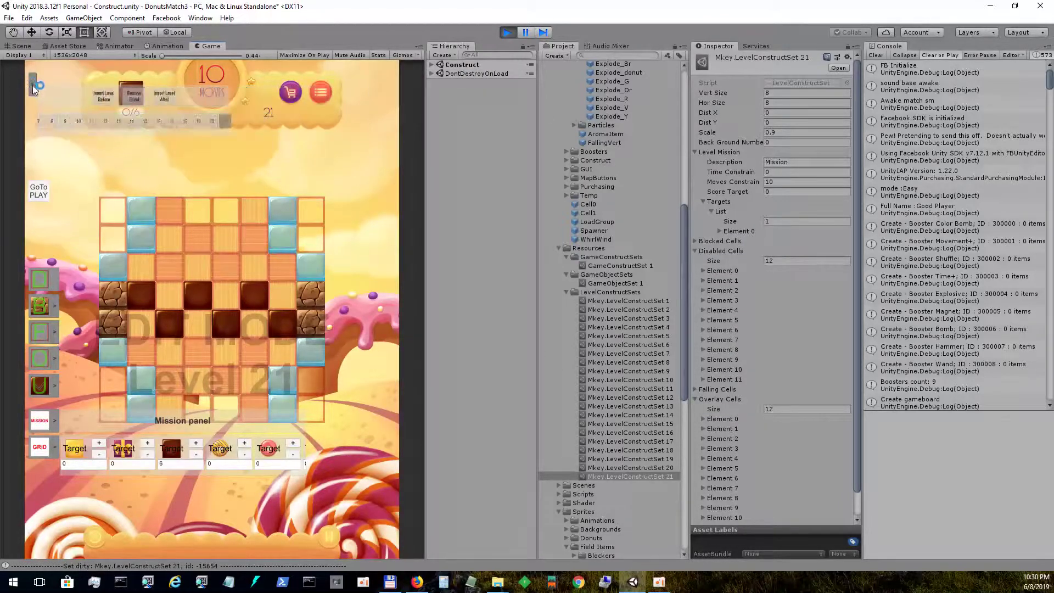
{"action": "left_click", "coordinate": [245, 443]}
{"action": "left_click", "coordinate": [244, 443]}
{"action": "left_click", "coordinate": [244, 443]}
{"action": "left_click", "coordinate": [245, 443]}
{"action": "left_click", "coordinate": [244, 443]}
{"action": "left_click", "coordinate": [245, 443]}
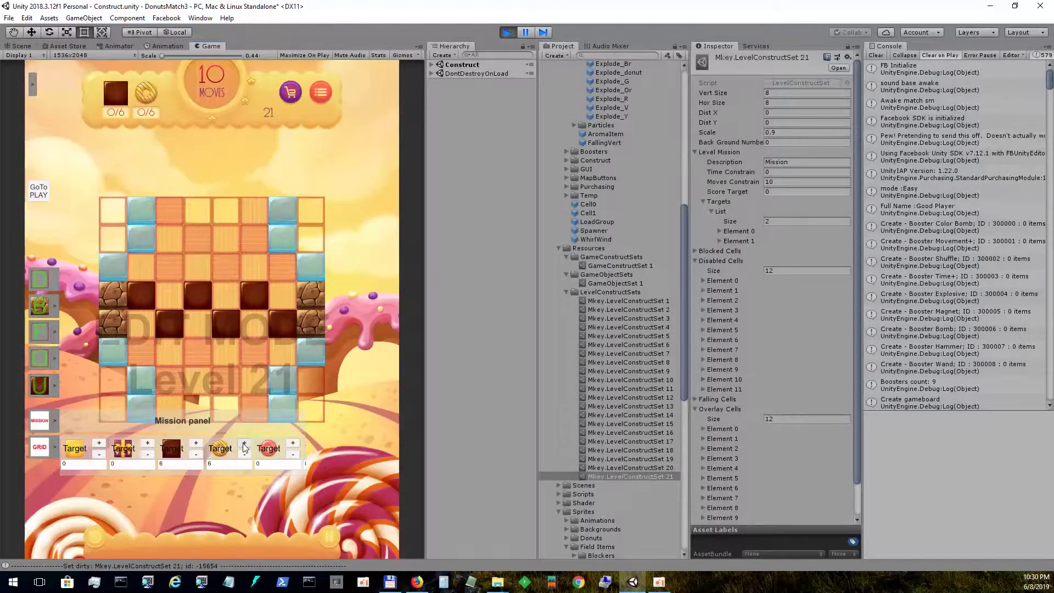
{"action": "left_click", "coordinate": [245, 443]}
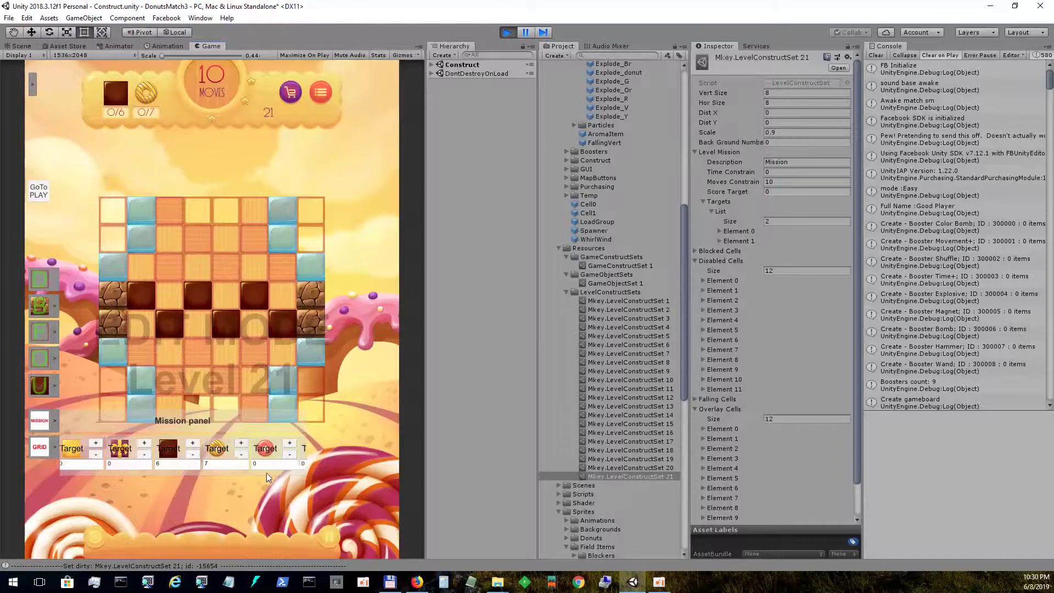
- Add a blue tile target of 2 and set the moves limit to 25
{"action": "mouse_move", "coordinate": [265, 473]}
{"action": "left_mouse_down"}
{"action": "mouse_move", "coordinate": [140, 461]}
{"action": "mouse_move", "coordinate": [252, 475]}
{"action": "mouse_move", "coordinate": [171, 469]}
{"action": "left_mouse_up"}
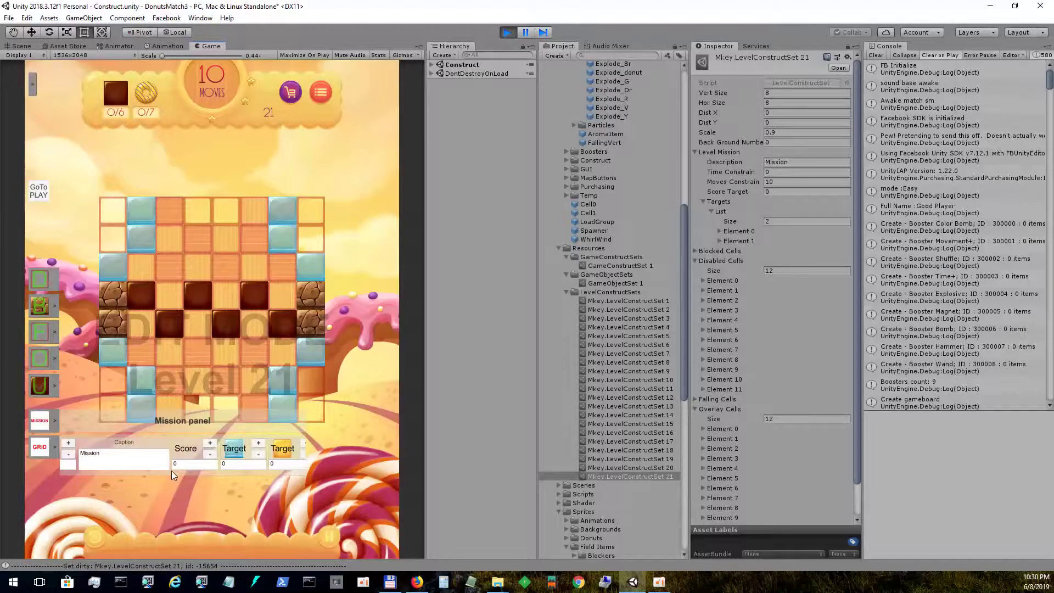
{"action": "left_click", "coordinate": [257, 442]}
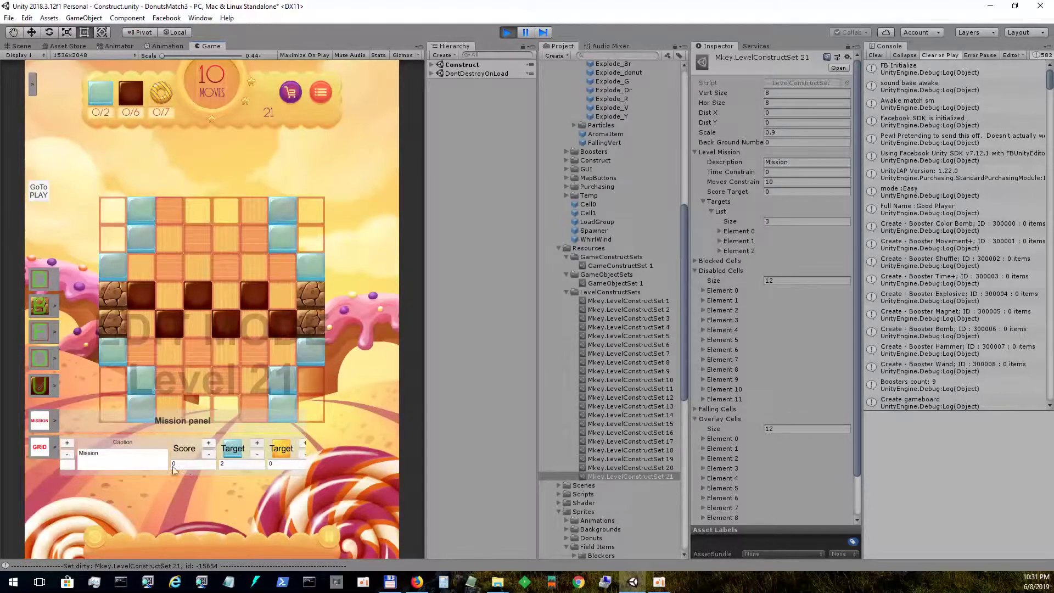
{"action": "mouse_move", "coordinate": [136, 470]}
{"action": "left_mouse_down"}
{"action": "mouse_move", "coordinate": [262, 473]}
{"action": "mouse_move", "coordinate": [144, 466]}
{"action": "left_mouse_up"}
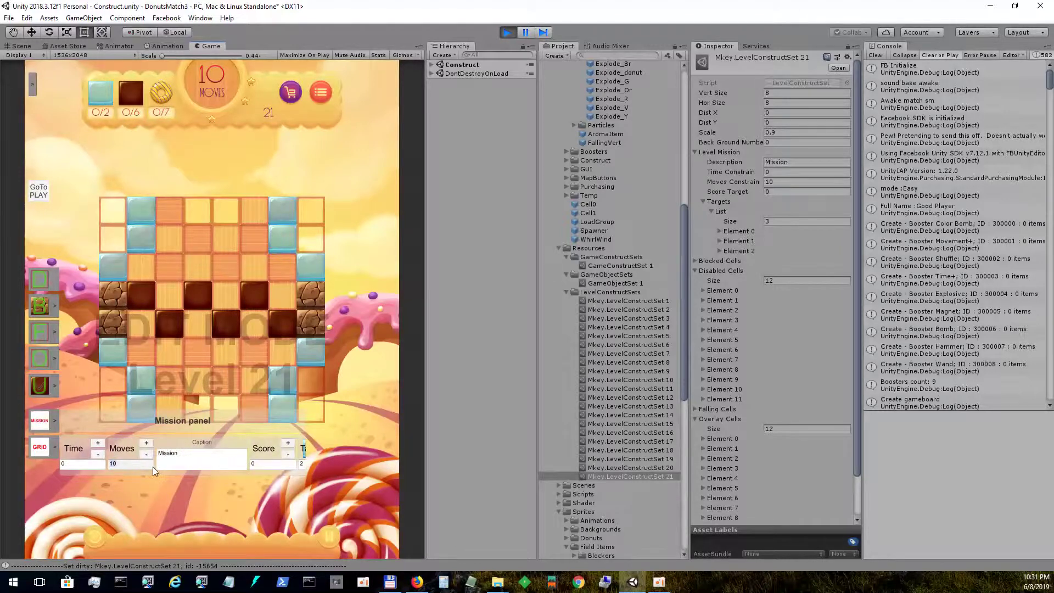
{"action": "type", "text": "25"}
{"action": "left_click", "coordinate": [57, 426]}
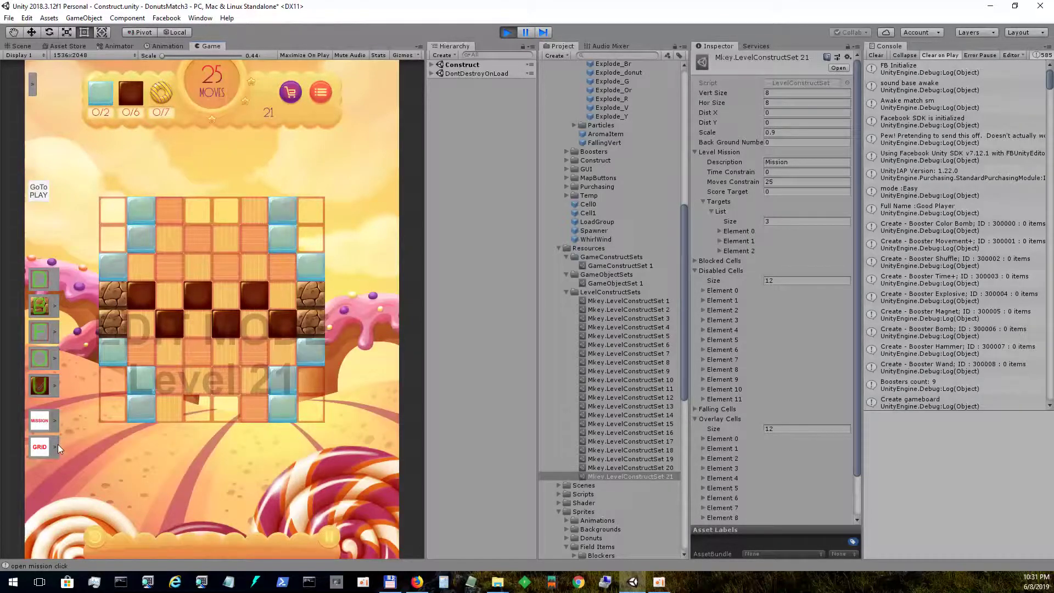
- Keep the grid at 8 by 8 with background 1 and scale 0.9
{"action": "left_click", "coordinate": [58, 444]}
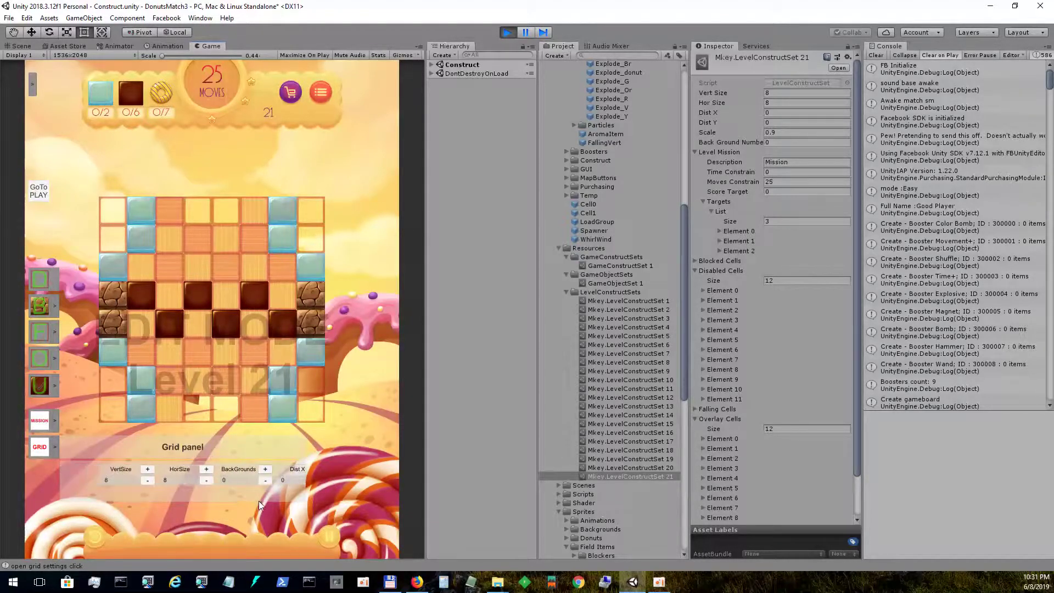
{"action": "left_click", "coordinate": [105, 480]}
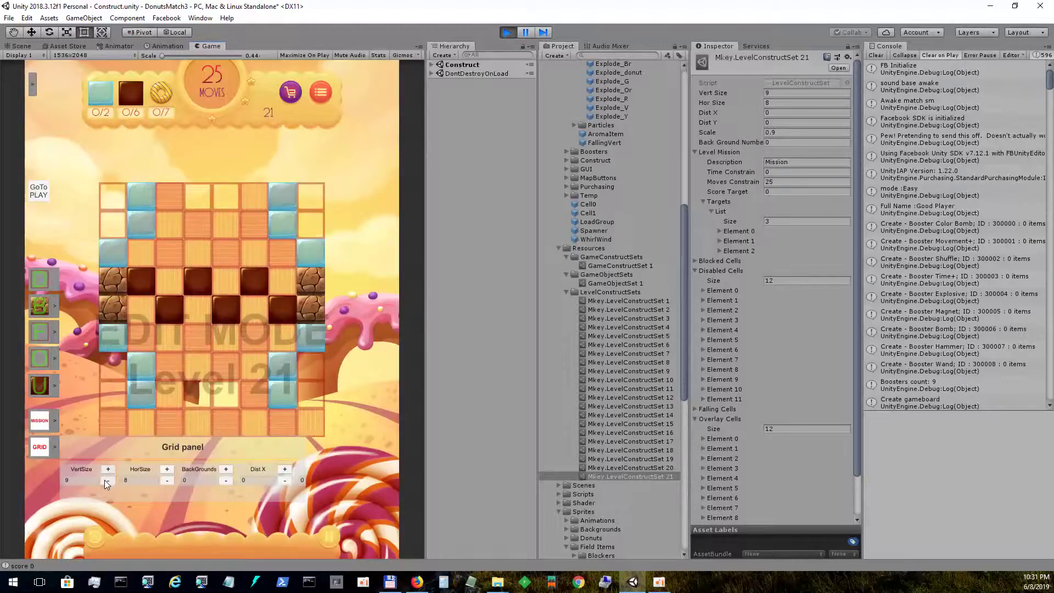
{"action": "left_click", "coordinate": [106, 481]}
{"action": "left_click", "coordinate": [167, 470]}
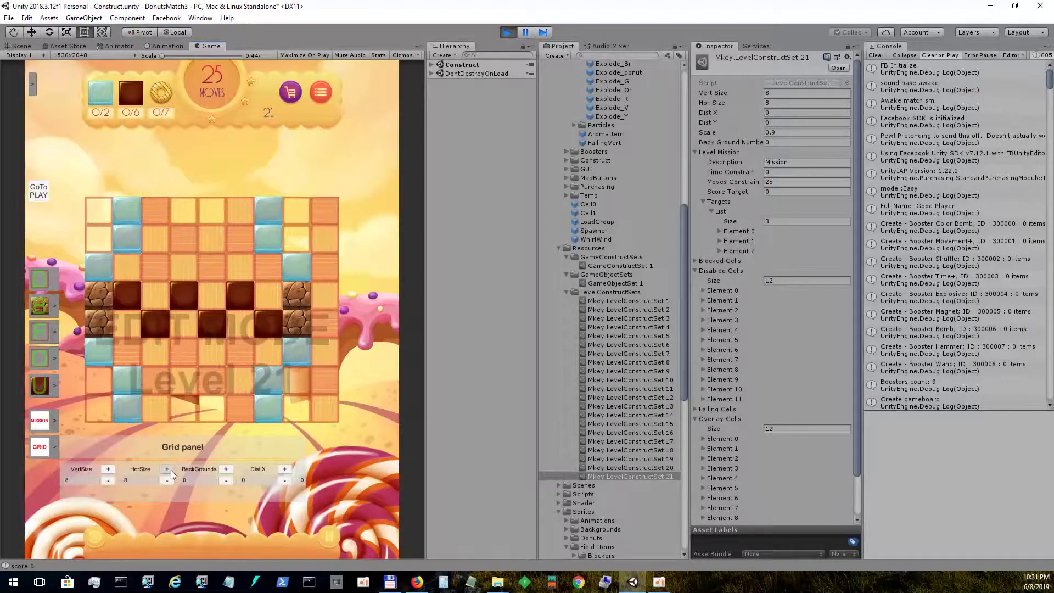
{"action": "left_click", "coordinate": [169, 482]}
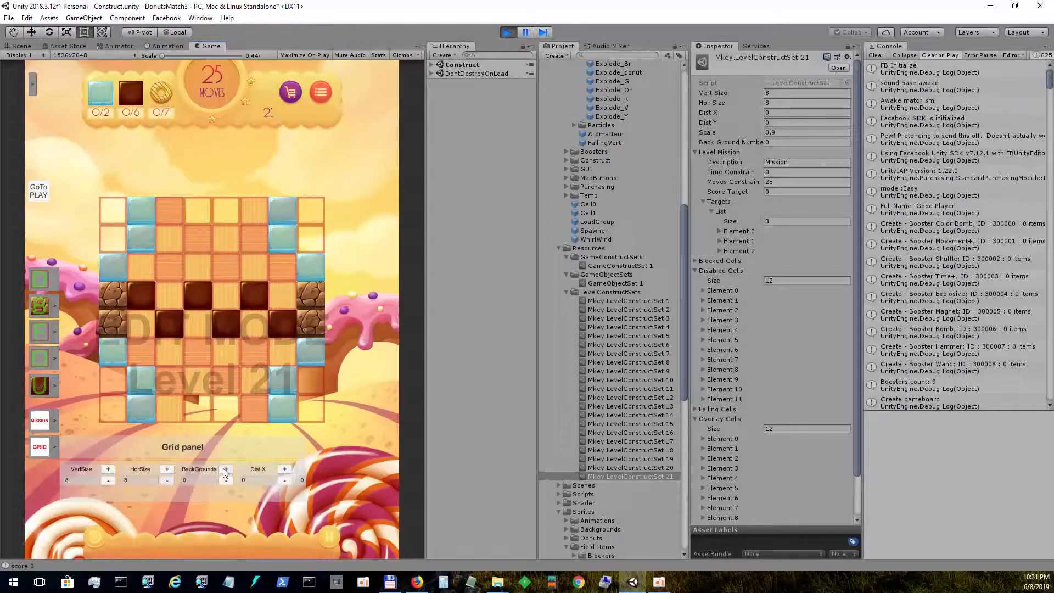
{"action": "left_click", "coordinate": [224, 471]}
{"action": "left_click_drag", "start_coordinate": [229, 493], "coordinate": [164, 498]}
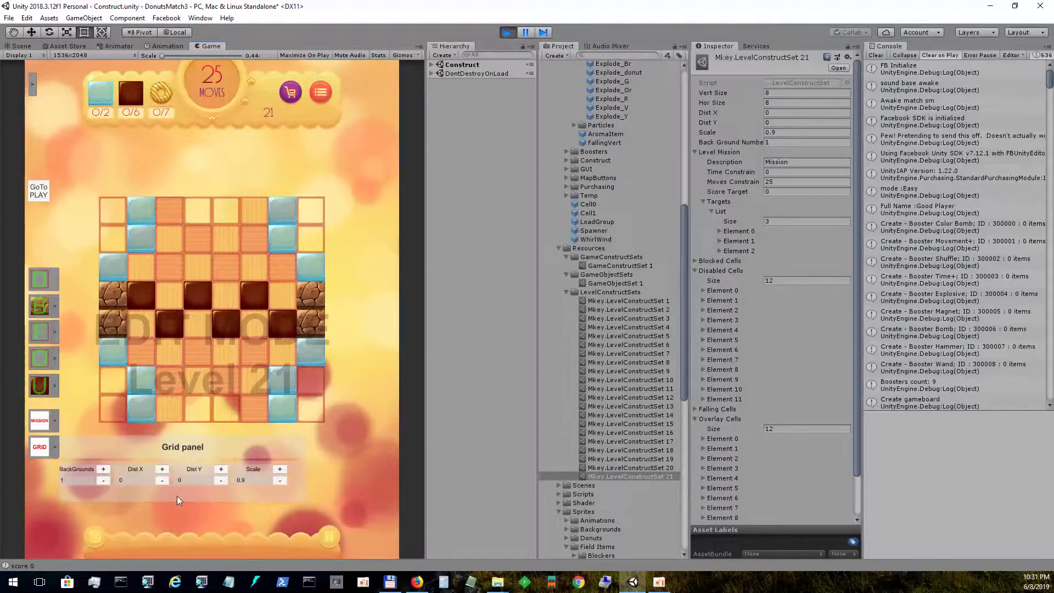
{"action": "left_click", "coordinate": [298, 469]}
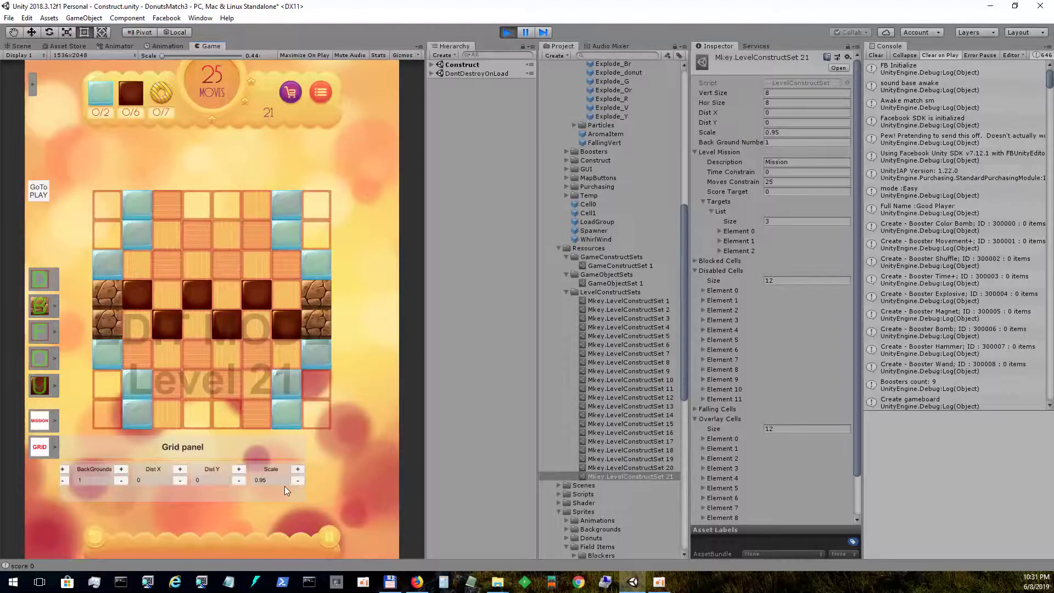
{"action": "left_click", "coordinate": [299, 481]}
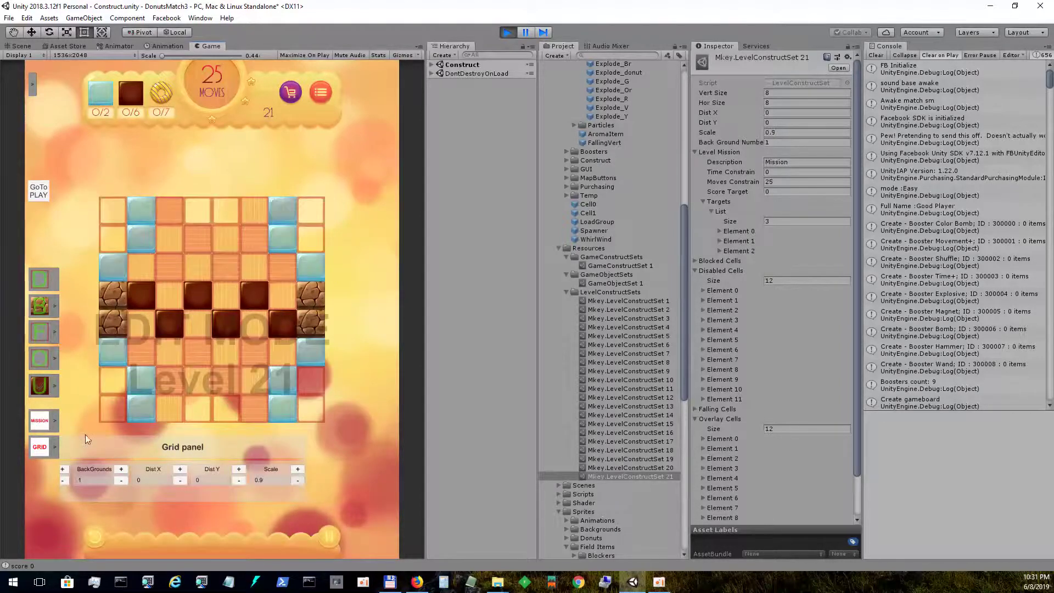
{"action": "left_click", "coordinate": [58, 447]}
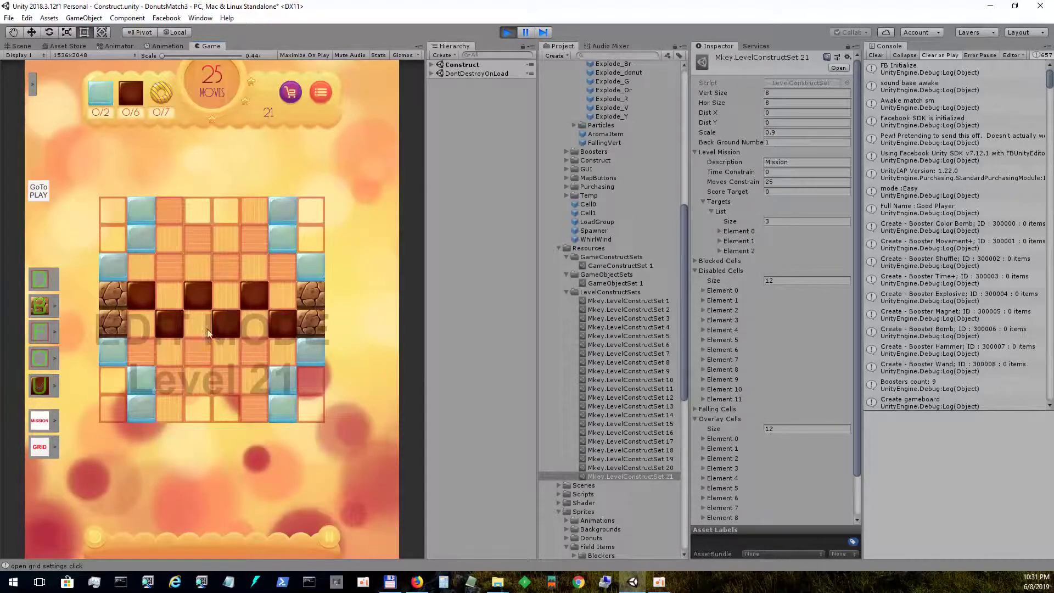
{"action": "left_click", "coordinate": [54, 333]}
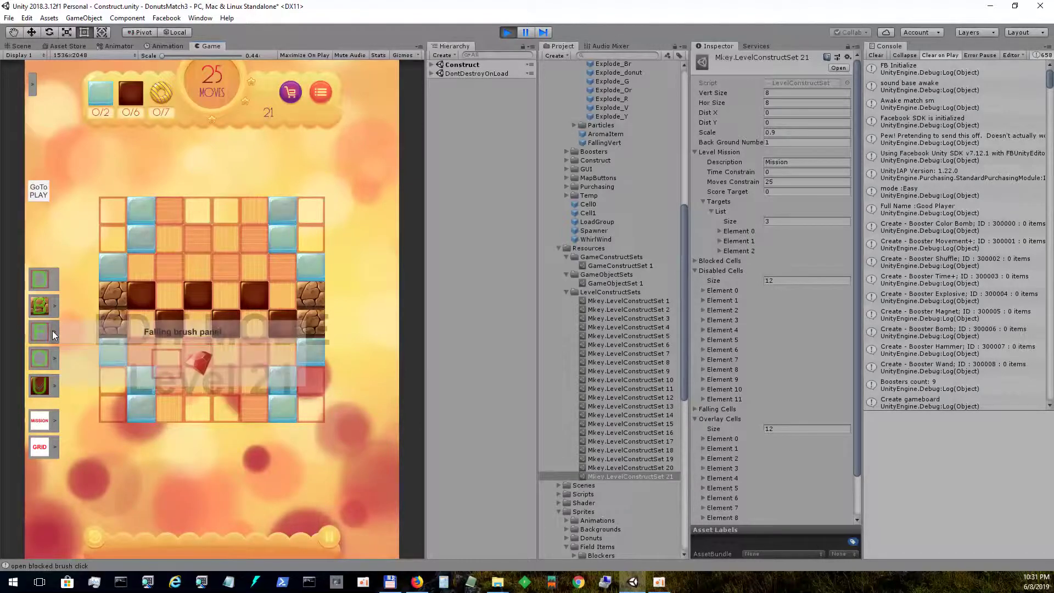
{"action": "left_click", "coordinate": [191, 363]}
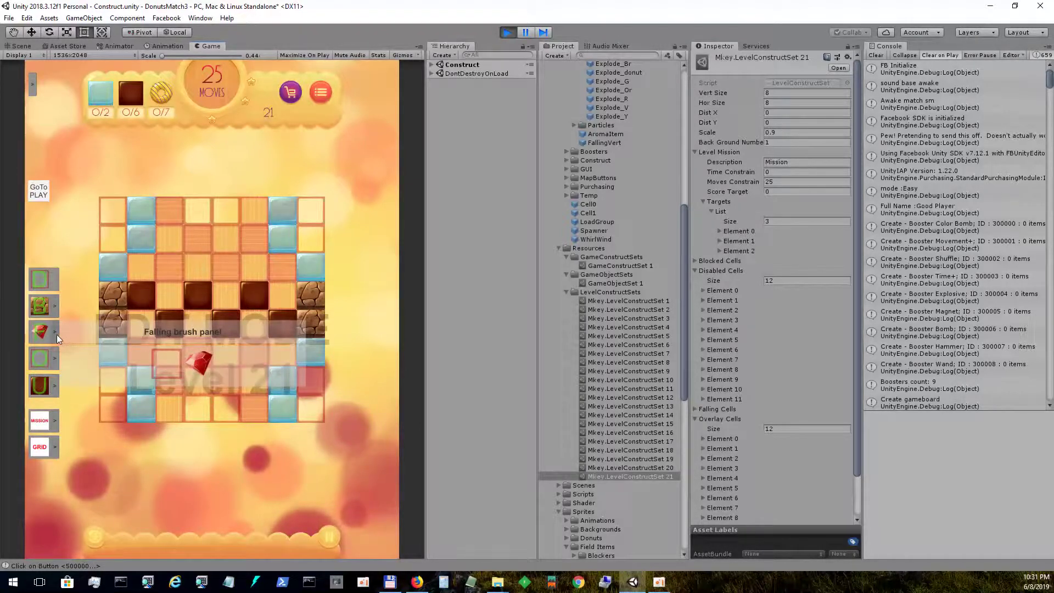
{"action": "left_click", "coordinate": [57, 334]}
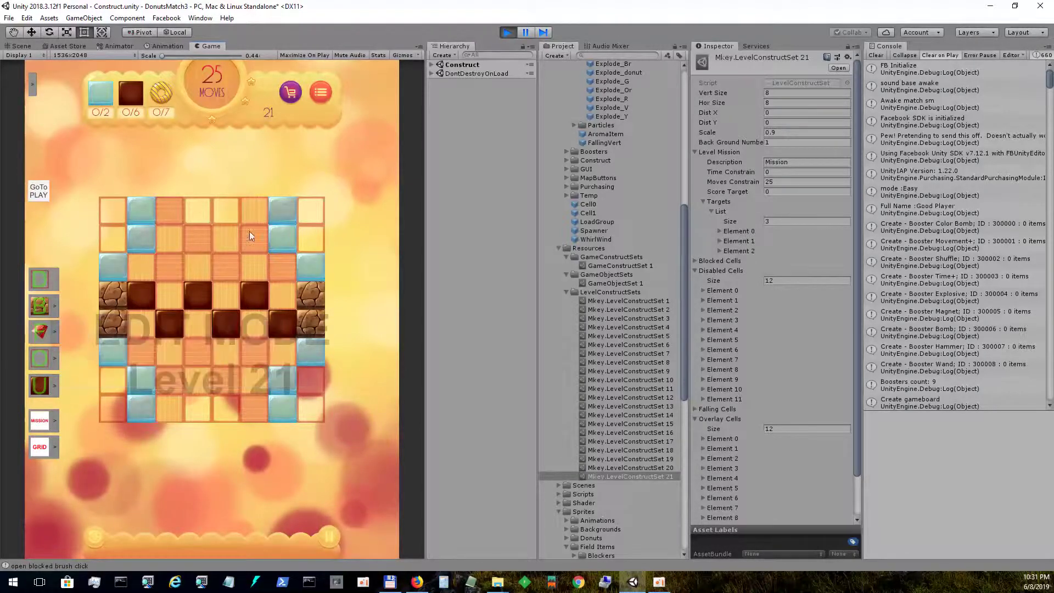
{"action": "left_click", "coordinate": [172, 211]}
{"action": "left_click", "coordinate": [56, 330]}
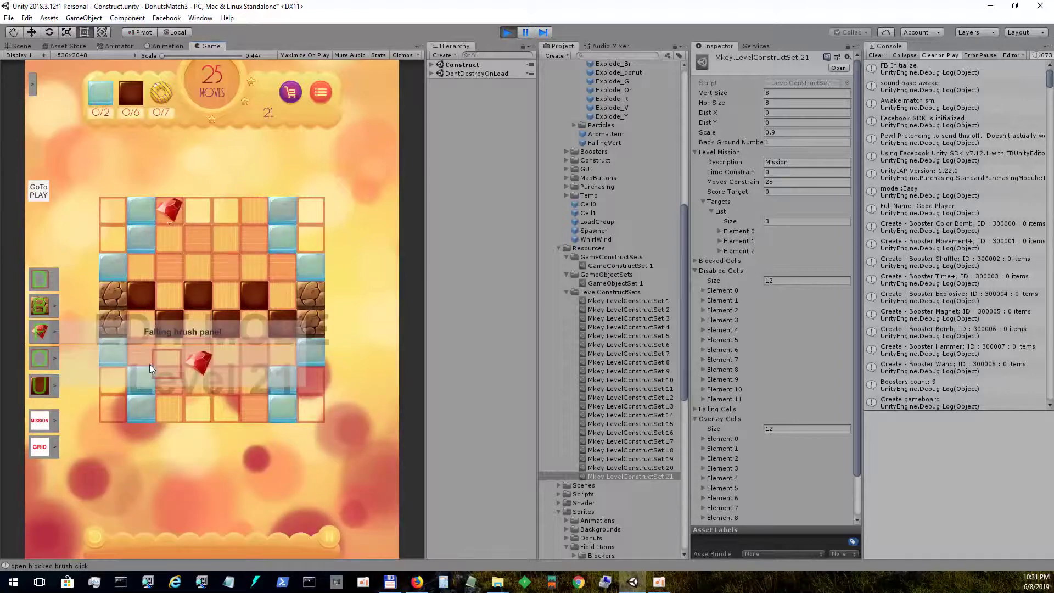
{"action": "left_click", "coordinate": [199, 362]}
{"action": "left_click", "coordinate": [171, 212]}
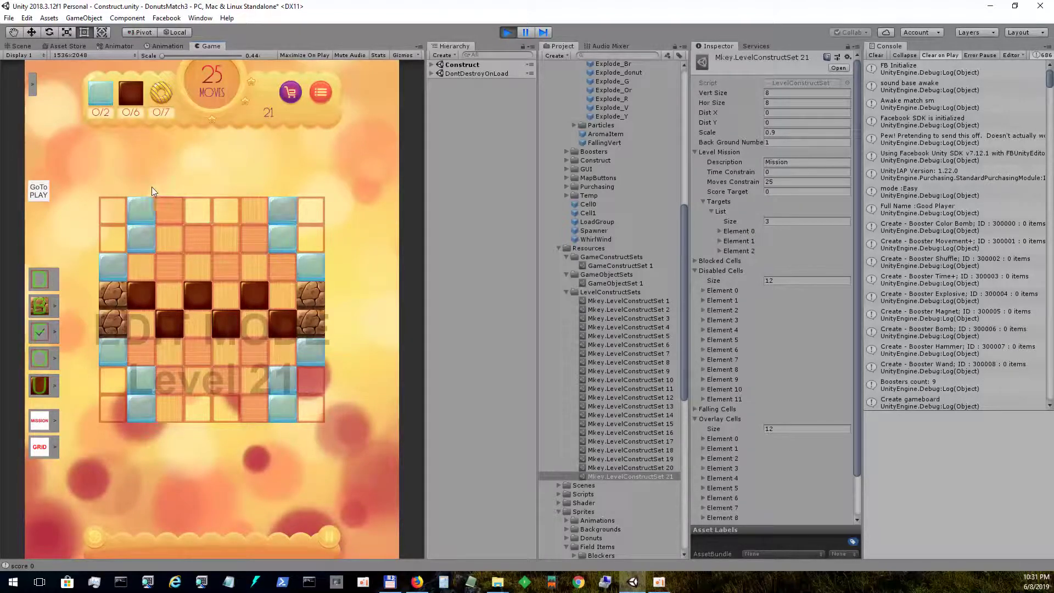
- Switch Level 21 to play mode, buy hammer boosters and add the hammer to the footer
{"action": "left_click", "coordinate": [38, 191]}
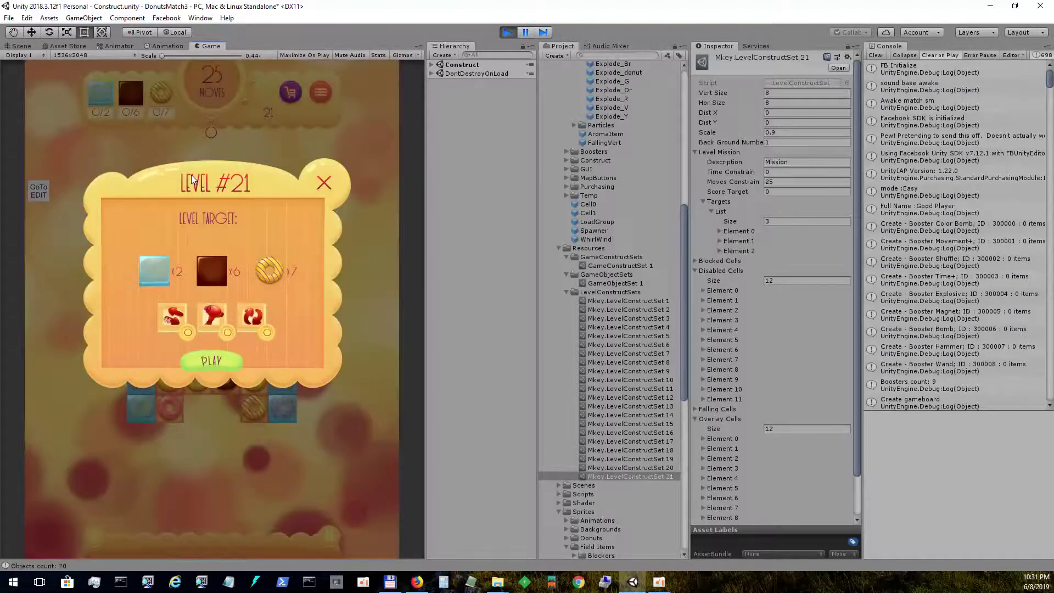
{"action": "left_click", "coordinate": [214, 317]}
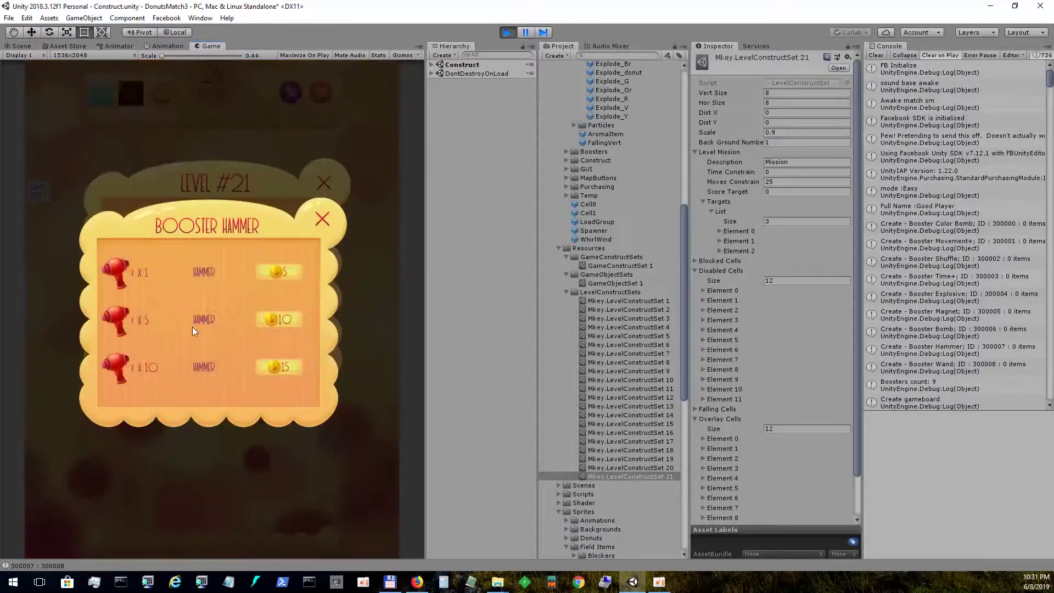
{"action": "left_click", "coordinate": [291, 363]}
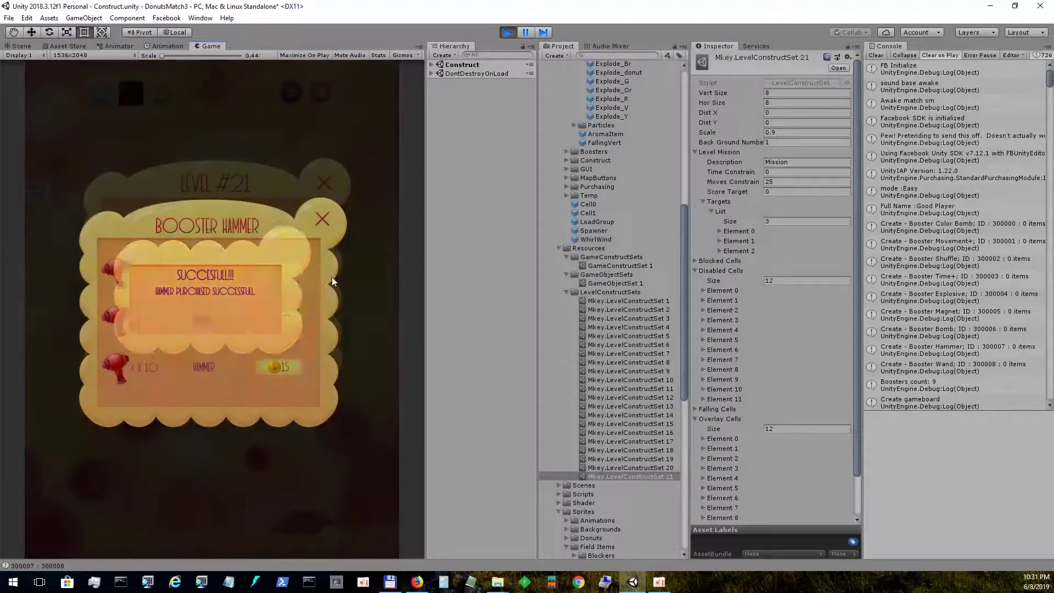
{"action": "left_click", "coordinate": [324, 217]}
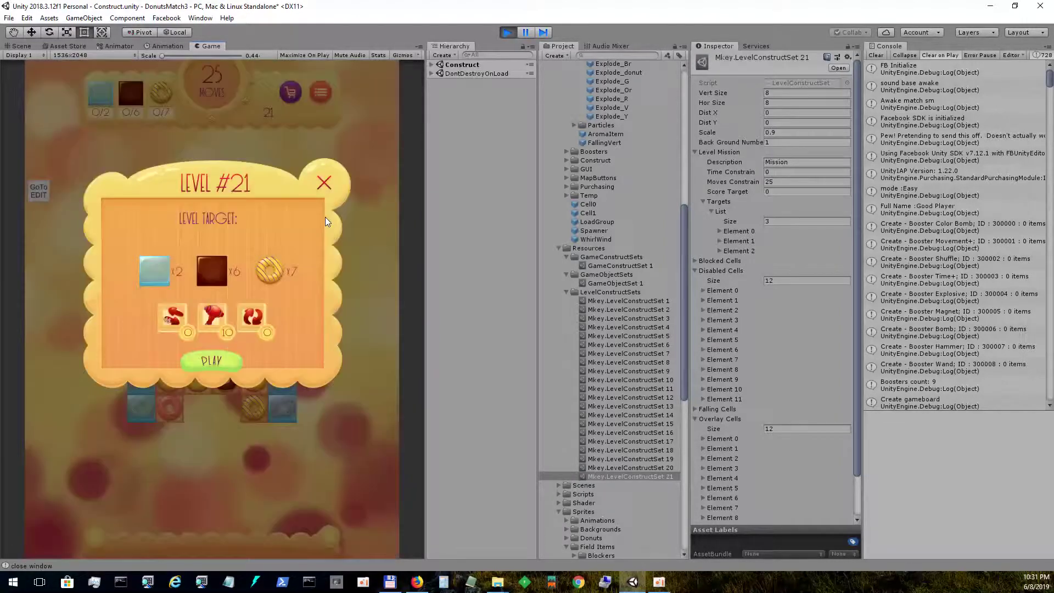
{"action": "left_click", "coordinate": [213, 317]}
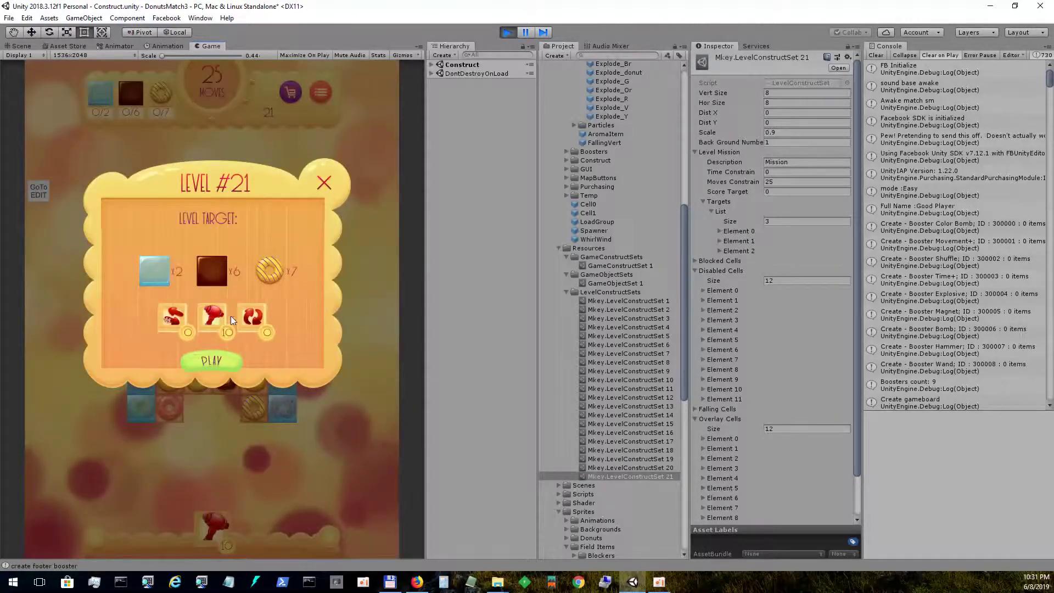
- Buy the x10 Movement+ booster pack and start playing Level 21
{"action": "left_click", "coordinate": [175, 316]}
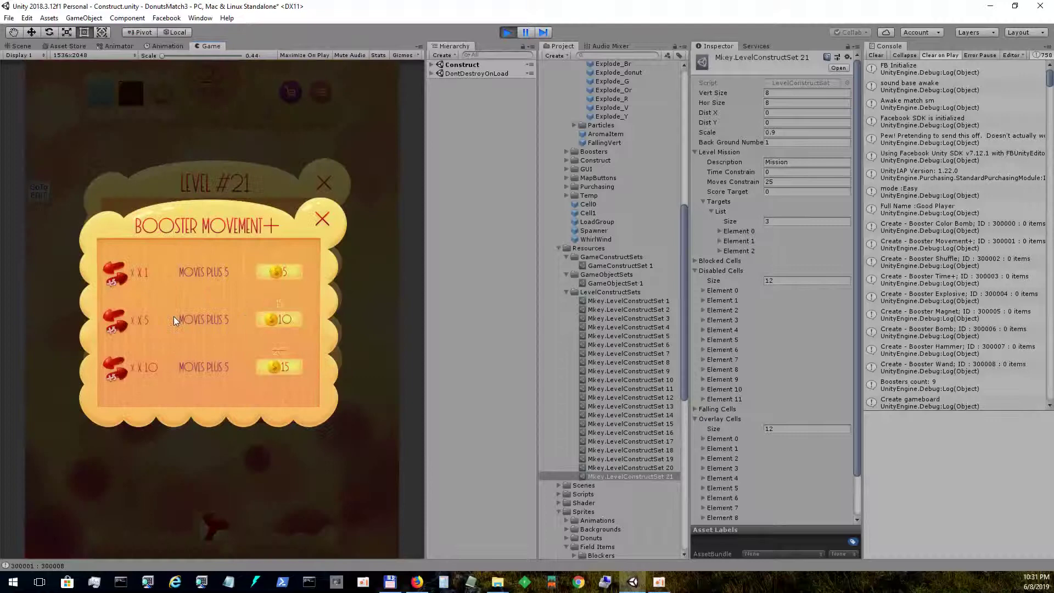
{"action": "left_click", "coordinate": [252, 367]}
{"action": "left_click", "coordinate": [301, 380]}
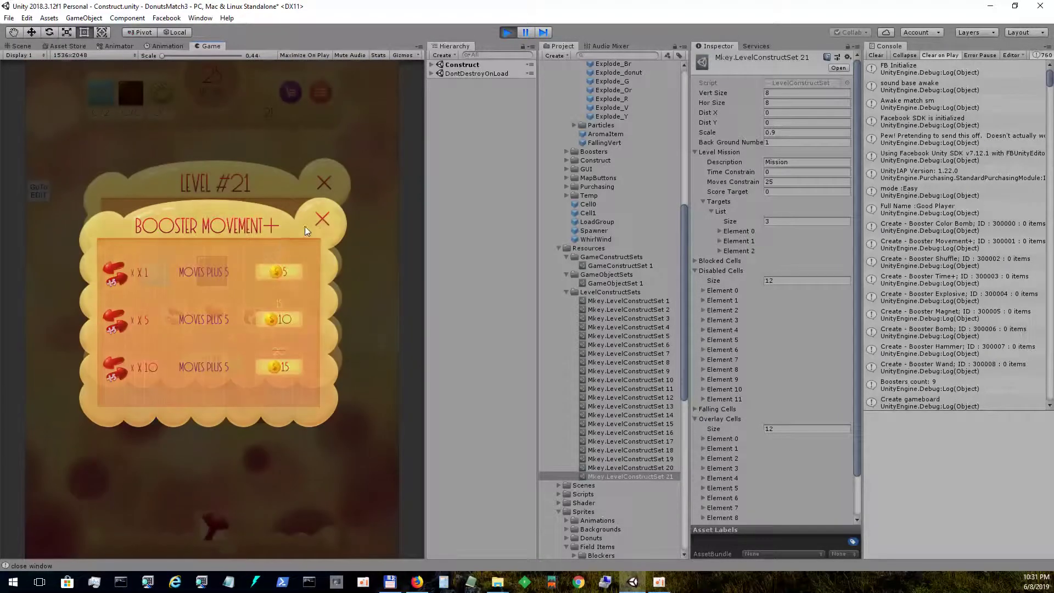
{"action": "left_click", "coordinate": [305, 227]}
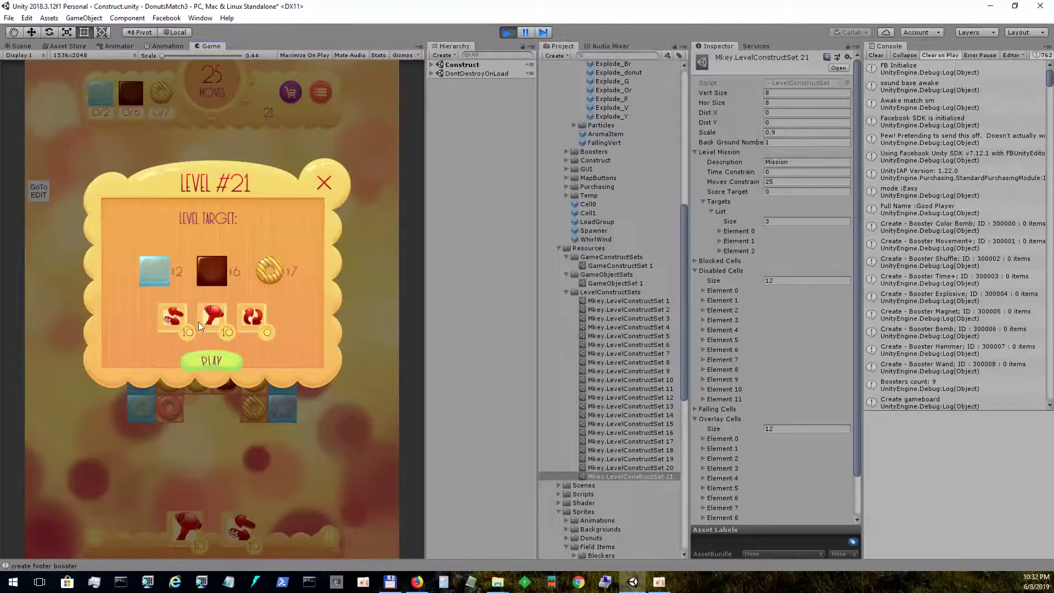
{"action": "left_click", "coordinate": [213, 360]}
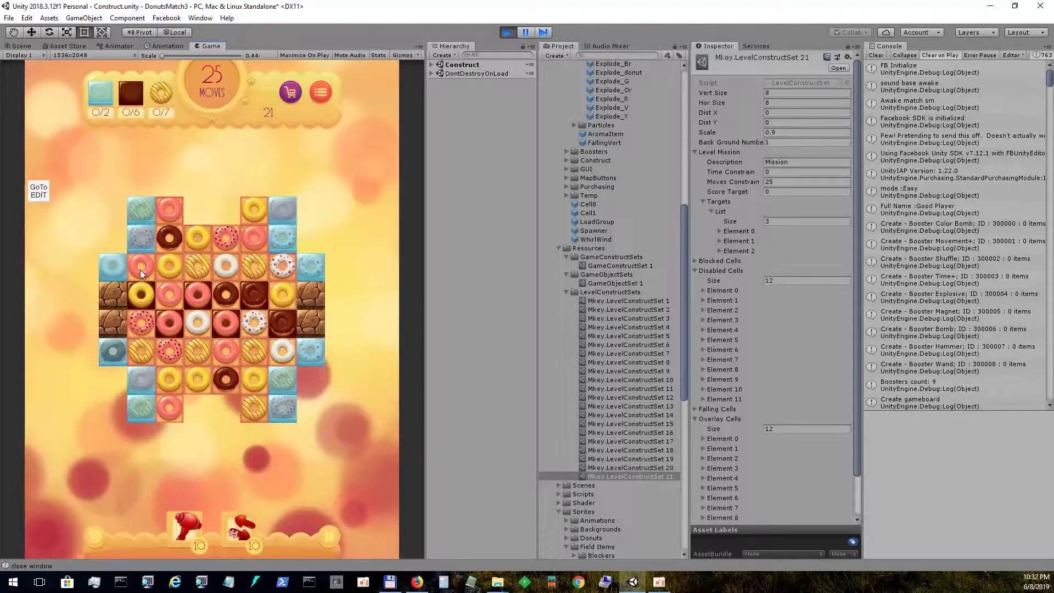
- Make eight donut swaps to clear matches, leaving 16 moves and a score of 364
{"action": "left_click_drag", "start_coordinate": [141, 273], "coordinate": [140, 296]}
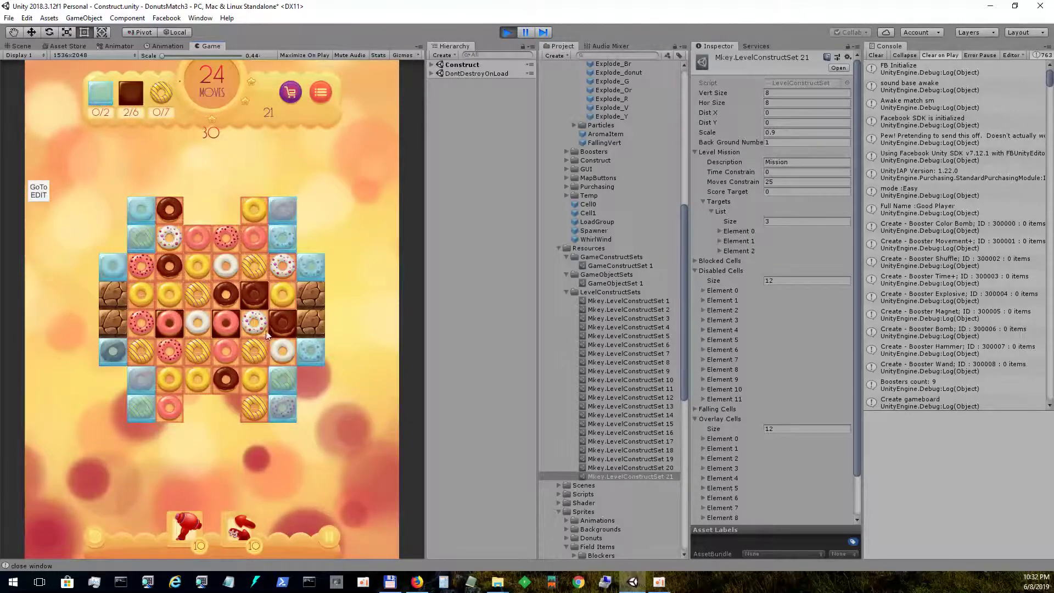
{"action": "mouse_move", "coordinate": [285, 324]}
{"action": "left_mouse_down"}
{"action": "mouse_move", "coordinate": [296, 291]}
{"action": "mouse_move", "coordinate": [269, 327]}
{"action": "left_mouse_up"}
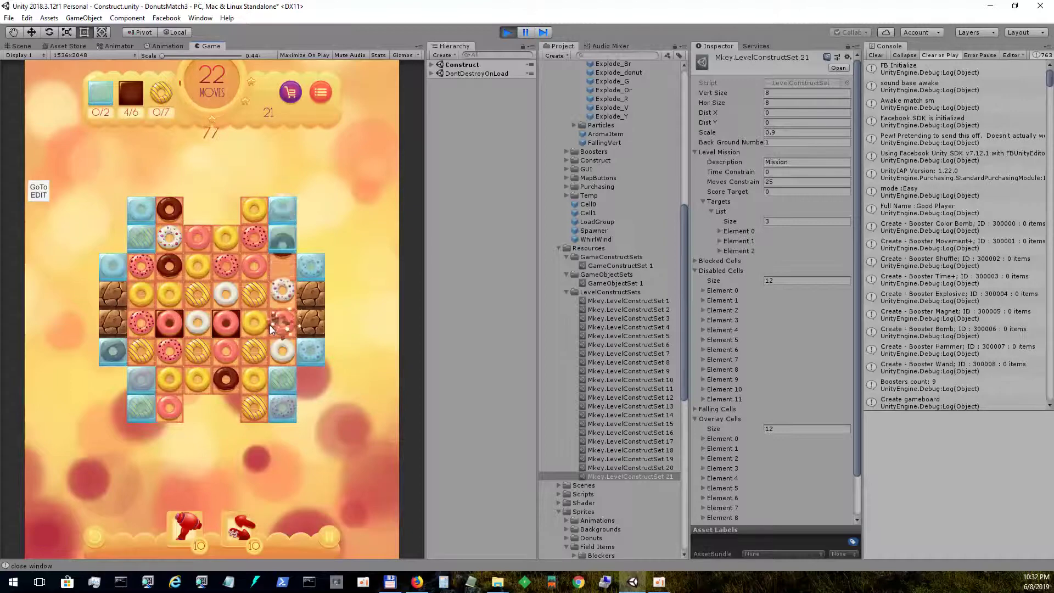
{"action": "left_click_drag", "start_coordinate": [195, 270], "coordinate": [197, 296]}
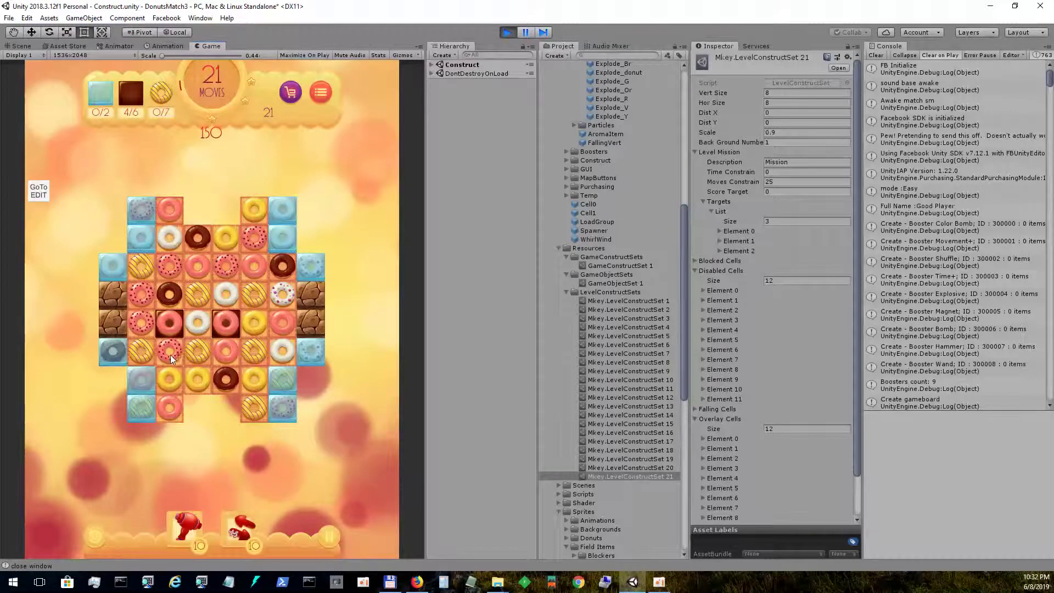
{"action": "left_click_drag", "start_coordinate": [170, 355], "coordinate": [75, 345]}
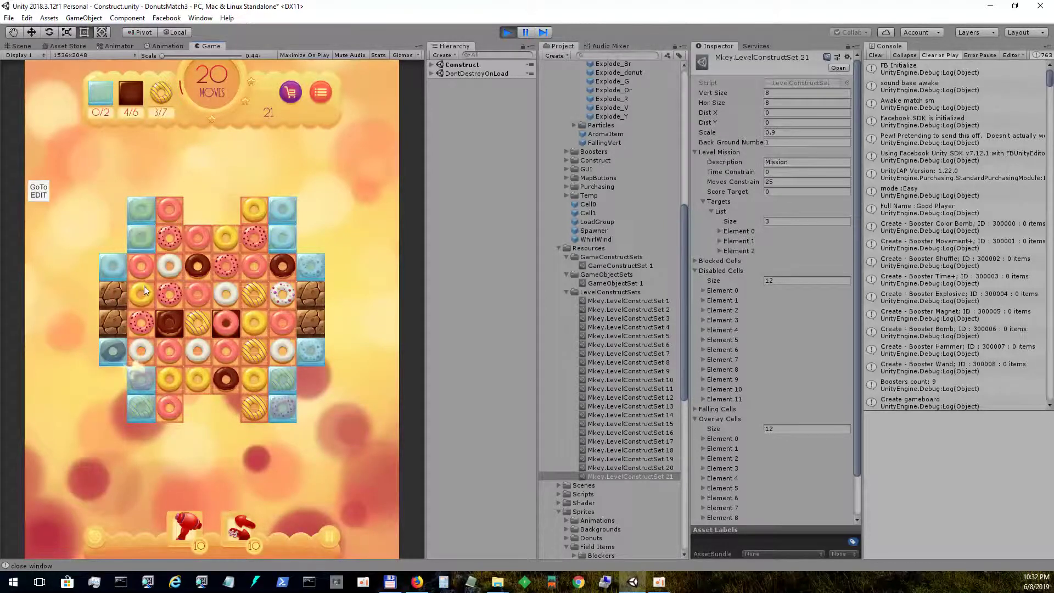
{"action": "left_click_drag", "start_coordinate": [144, 285], "coordinate": [146, 258]}
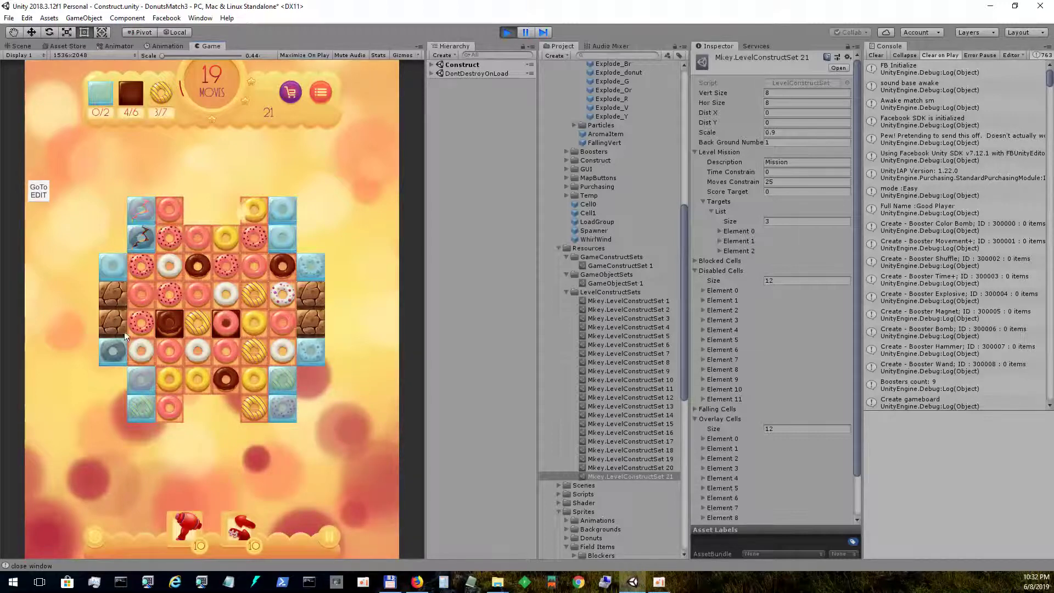
{"action": "left_click_drag", "start_coordinate": [141, 294], "coordinate": [181, 293]}
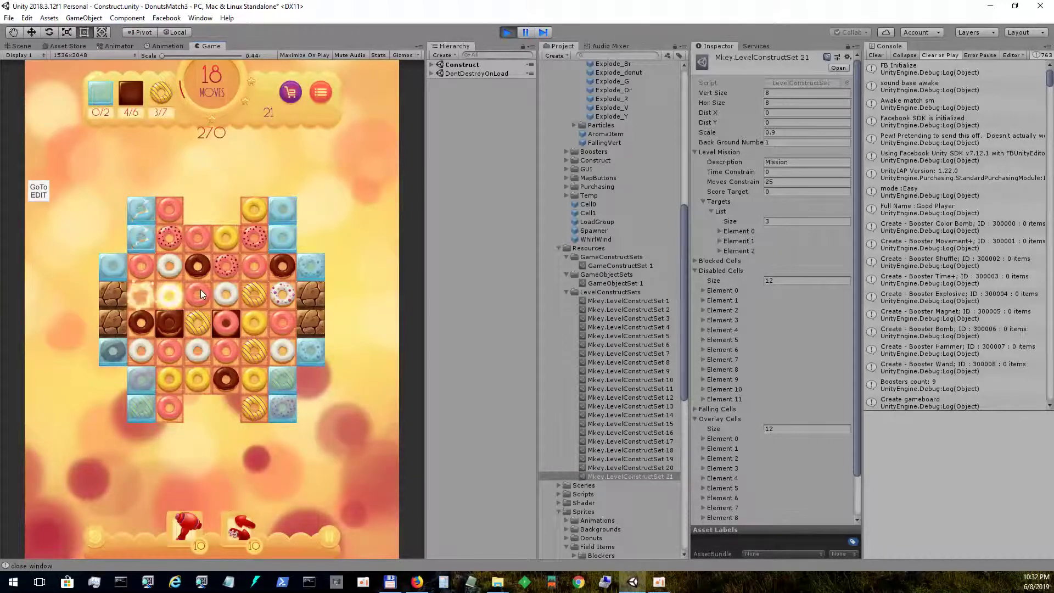
{"action": "left_click_drag", "start_coordinate": [171, 292], "coordinate": [170, 254]}
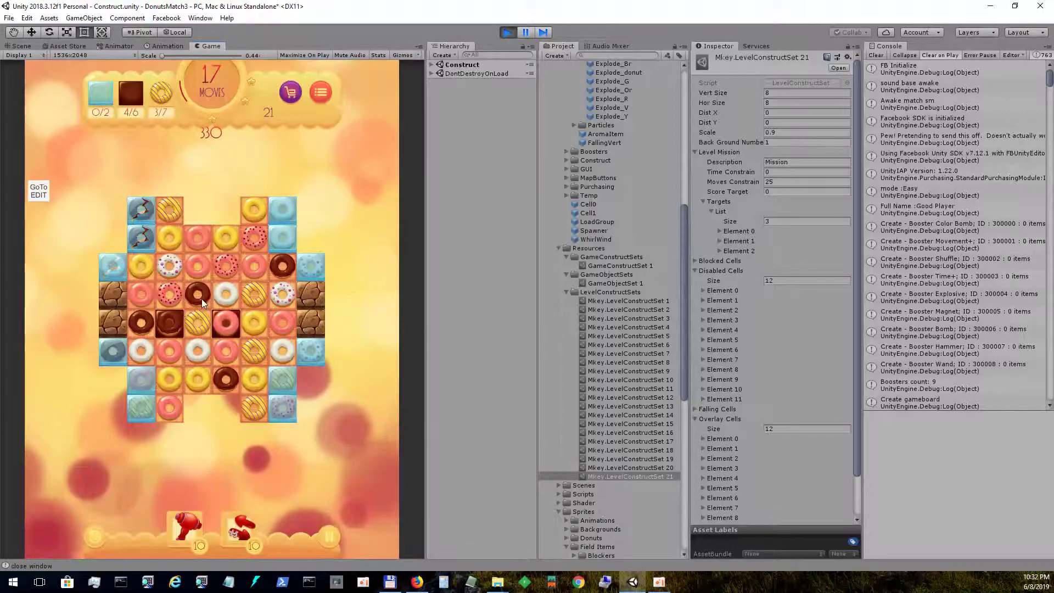
{"action": "left_click_drag", "start_coordinate": [202, 299], "coordinate": [199, 325]}
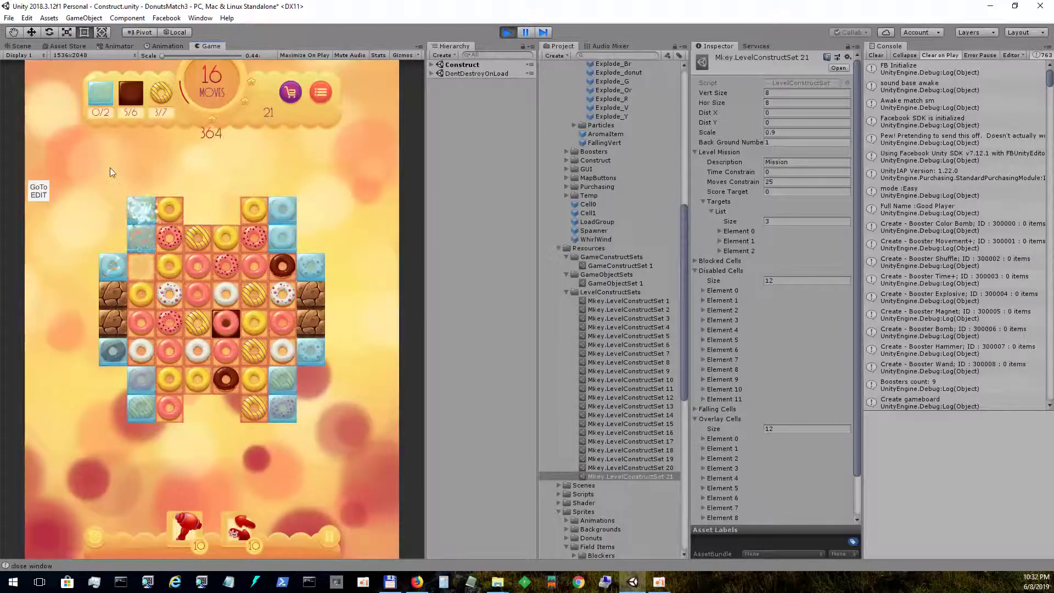